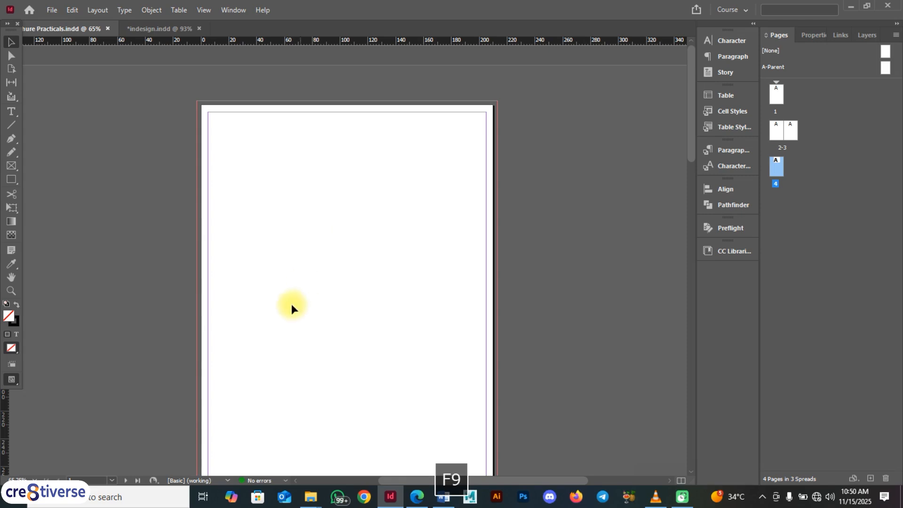
Look over the blank pages of the four-page brochure document, from page 1 through the 2-3 spread to page 4
{"action": "scroll", "coordinate": [393, 219], "scroll_direction": "down", "scroll_amount": 8}
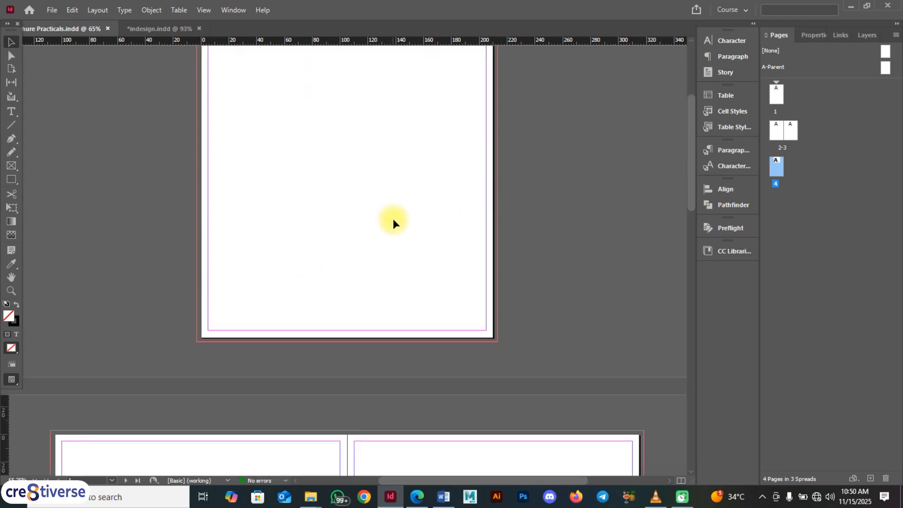
{"action": "scroll", "coordinate": [394, 220], "scroll_direction": "up", "scroll_amount": 4}
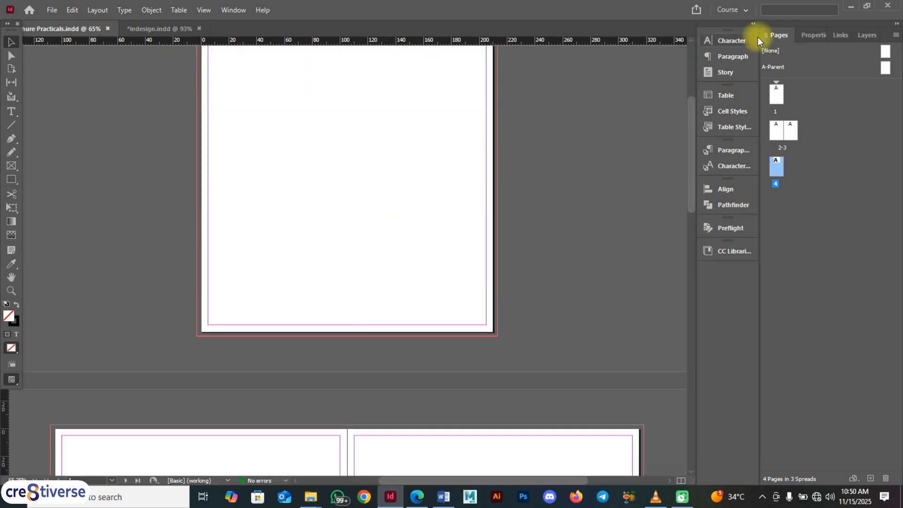
{"action": "left_click", "coordinate": [780, 98]}
{"action": "scroll", "coordinate": [426, 275], "scroll_direction": "down", "scroll_amount": 4}
{"action": "scroll", "coordinate": [402, 297], "scroll_direction": "down", "scroll_amount": 5}
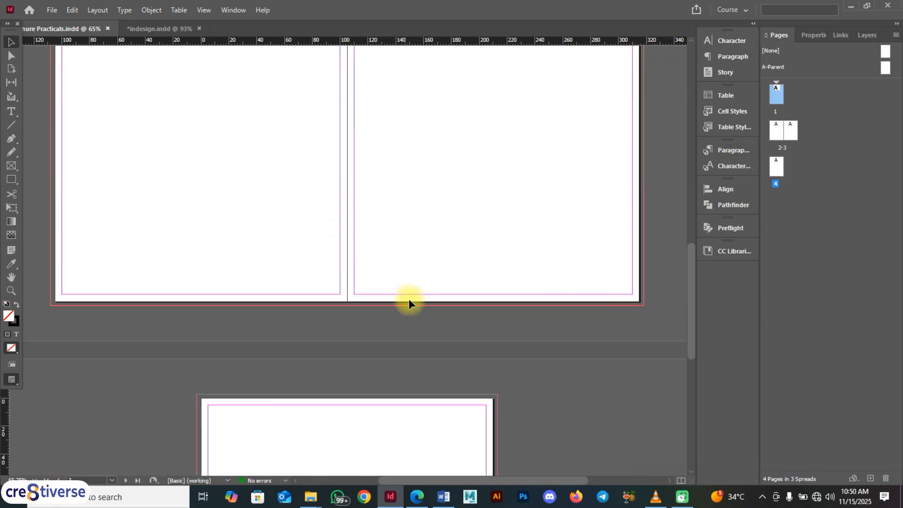
{"action": "scroll", "coordinate": [358, 311], "scroll_direction": "down", "scroll_amount": 4}
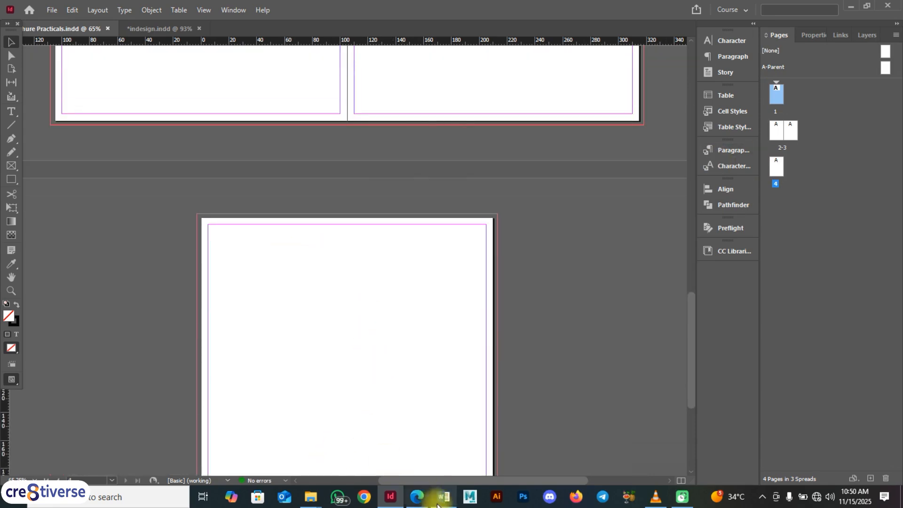
Switch to Microsoft Edge and examine all pages of the reference Brochure Practical.pdf, from the cover to the education partners page
{"action": "left_click", "coordinate": [416, 497]}
{"action": "scroll", "coordinate": [440, 218], "scroll_direction": "down", "scroll_amount": 8}
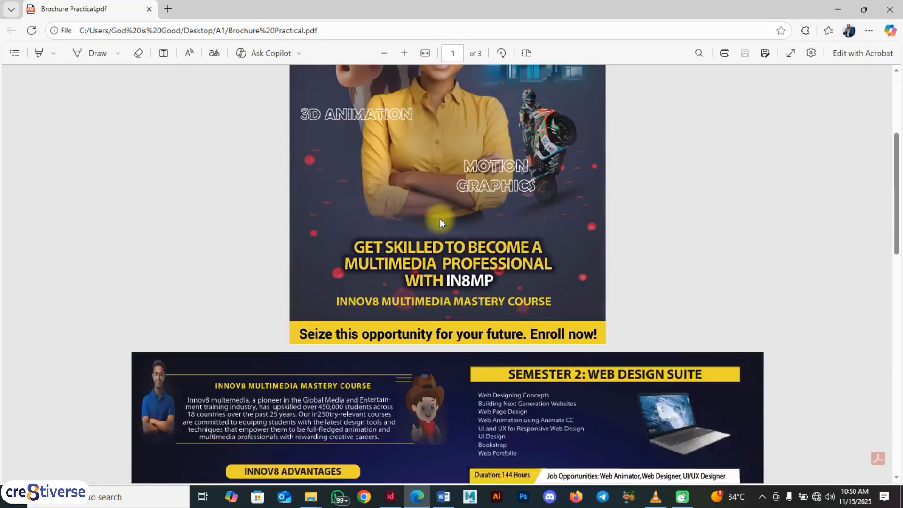
{"action": "scroll", "coordinate": [445, 216], "scroll_direction": "up", "scroll_amount": 2}
{"action": "scroll", "coordinate": [492, 157], "scroll_direction": "up", "scroll_amount": 3}
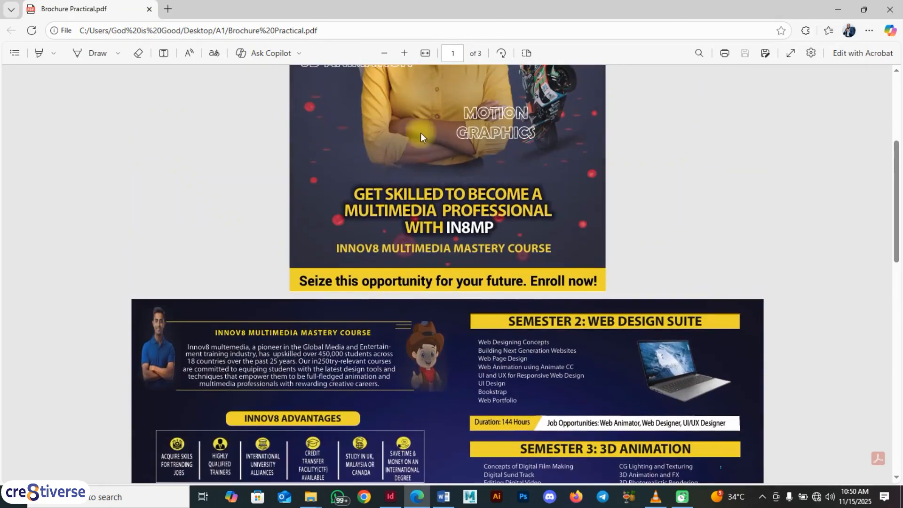
{"action": "scroll", "coordinate": [408, 160], "scroll_direction": "down", "scroll_amount": 5}
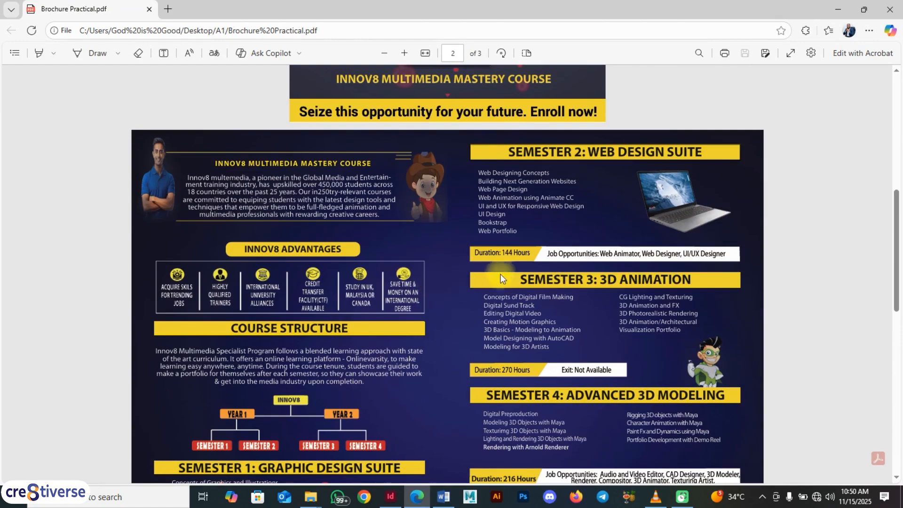
{"action": "scroll", "coordinate": [508, 271], "scroll_direction": "down", "scroll_amount": 6}
{"action": "scroll", "coordinate": [508, 271], "scroll_direction": "down", "scroll_amount": 5}
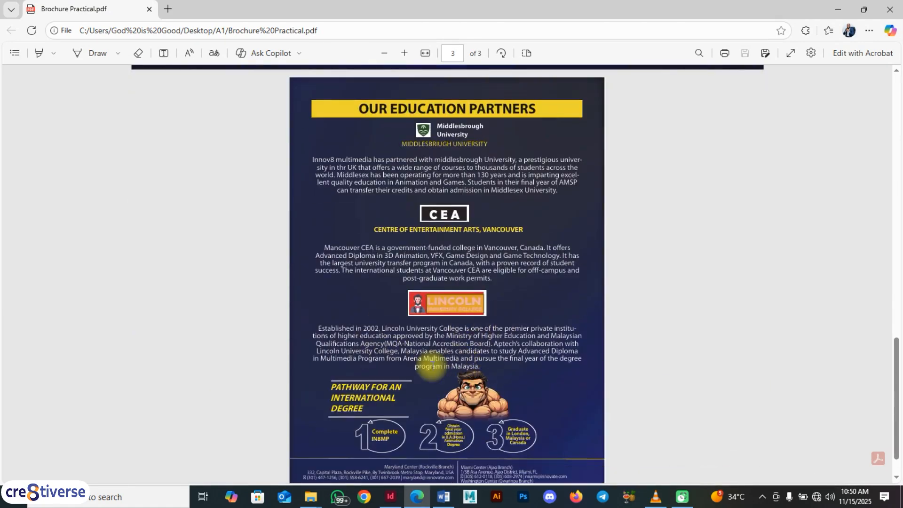
Switch to File Explorer and look through the items (2) folder, including its Illustrator and Photoshop subfolders, in a maximized window
{"action": "left_click", "coordinate": [310, 497]}
{"action": "left_click", "coordinate": [384, 446]}
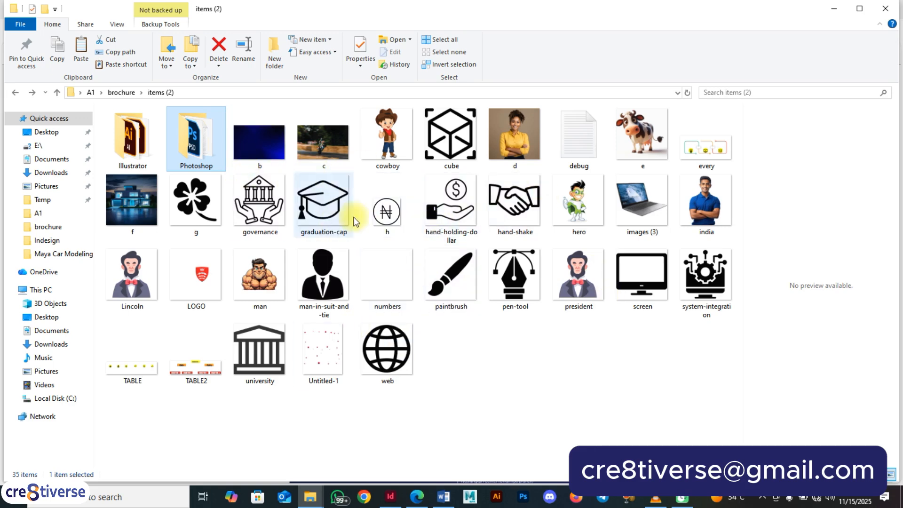
{"action": "left_click", "coordinate": [139, 152]}
{"action": "double_click", "coordinate": [139, 152]}
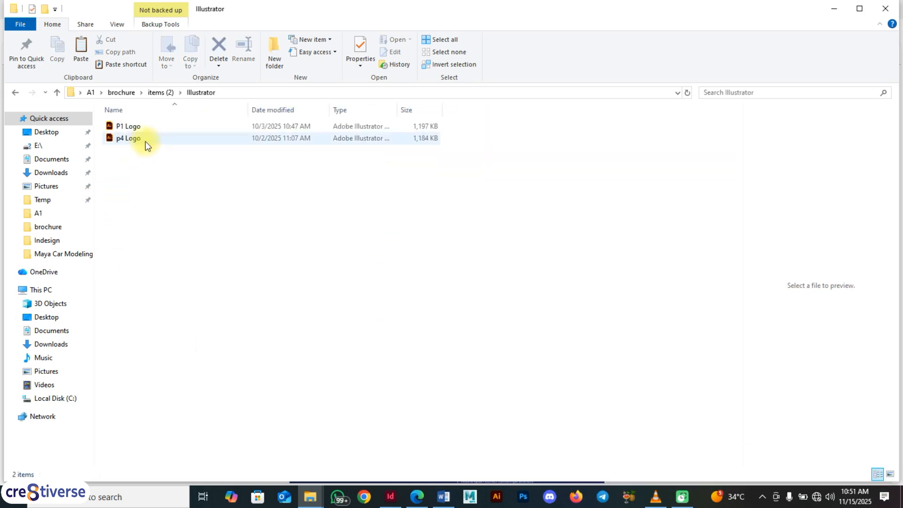
{"action": "left_click", "coordinate": [14, 93]}
{"action": "double_click", "coordinate": [195, 139]}
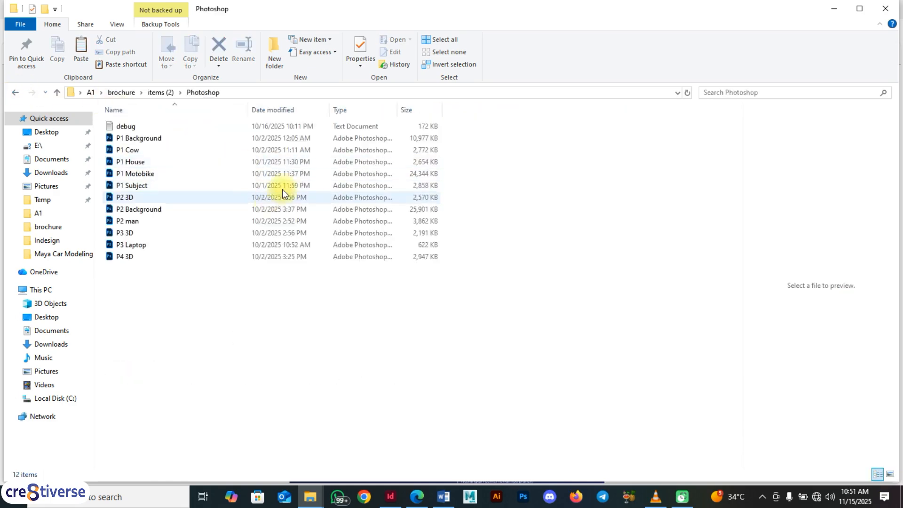
{"action": "left_click", "coordinate": [16, 94]}
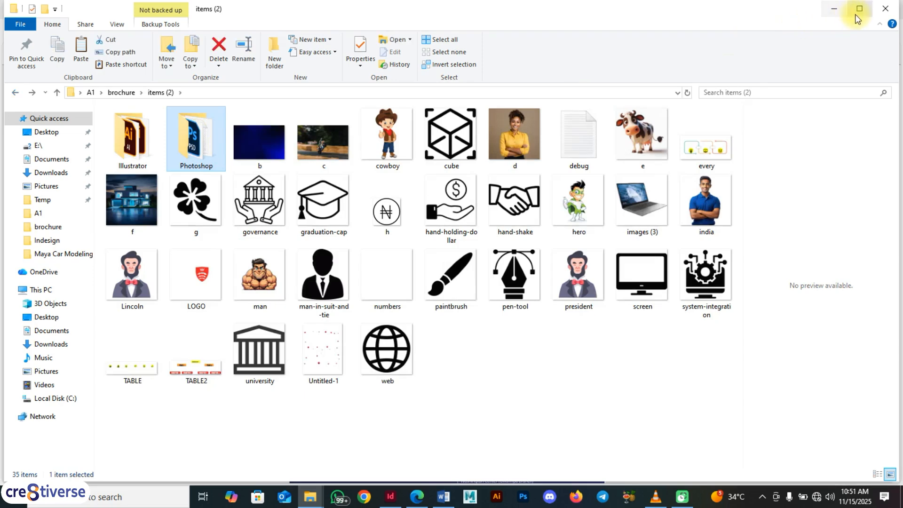
{"action": "left_click", "coordinate": [861, 12]}
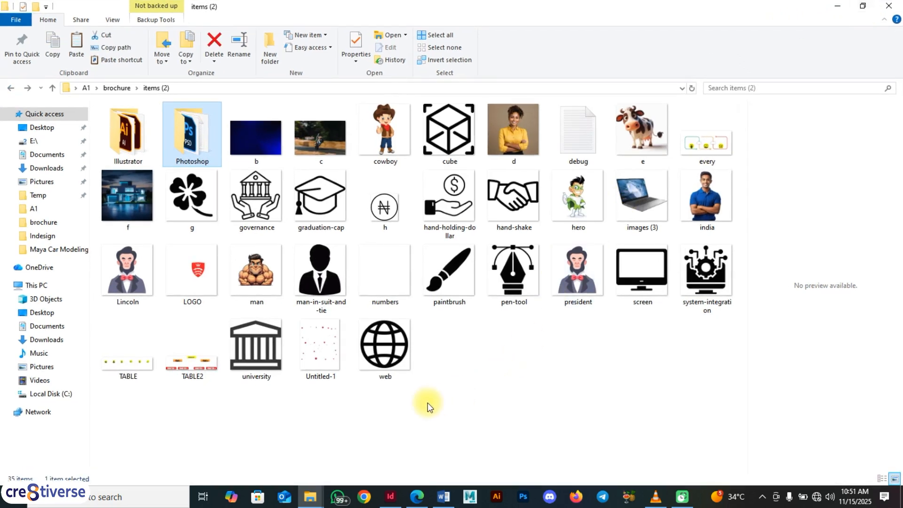
Bring page 1 of the InDesign document into view and compare it with the cover page of the reference PDF in Edge
{"action": "left_click", "coordinate": [390, 497]}
{"action": "scroll", "coordinate": [478, 243], "scroll_direction": "up", "scroll_amount": 15}
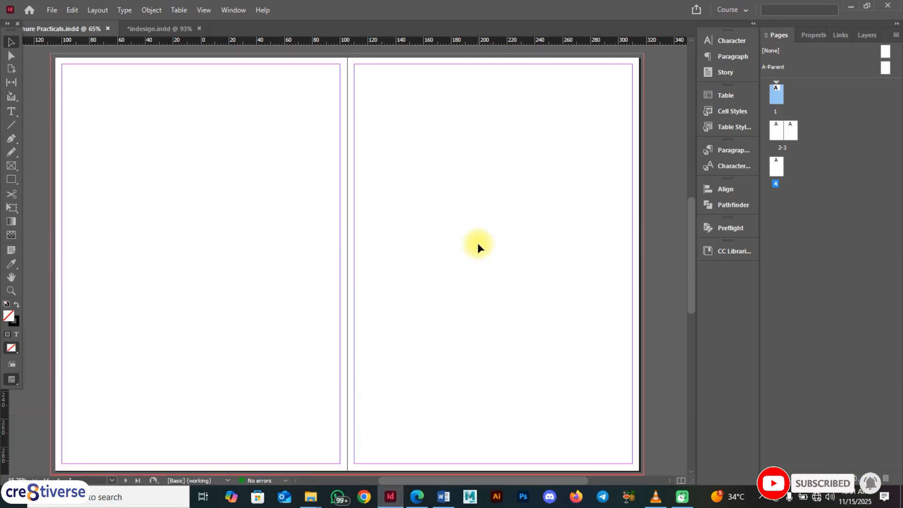
{"action": "scroll", "coordinate": [479, 245], "scroll_direction": "up", "scroll_amount": 5}
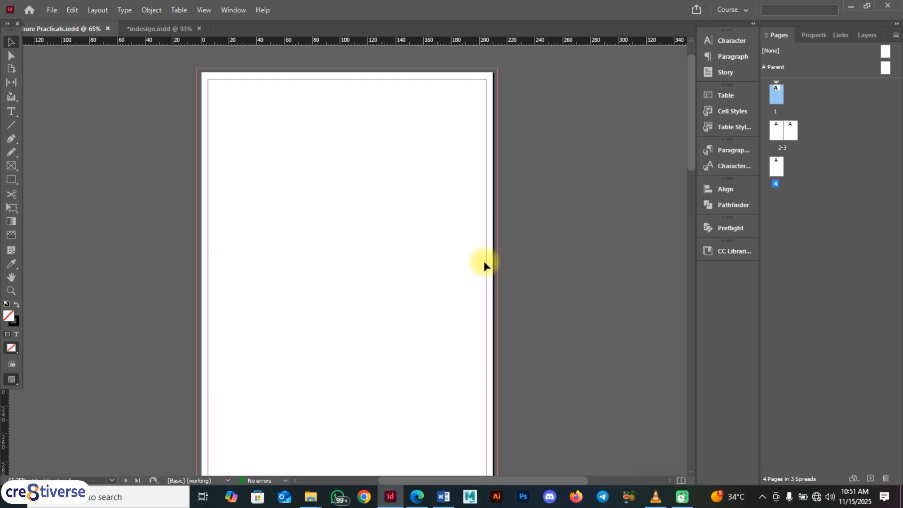
{"action": "left_click", "coordinate": [416, 498]}
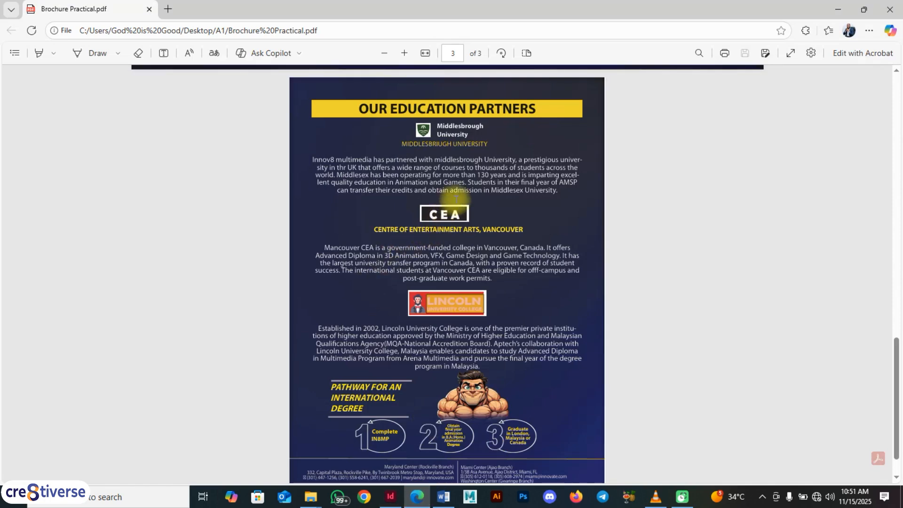
{"action": "left_click", "coordinate": [394, 492]}
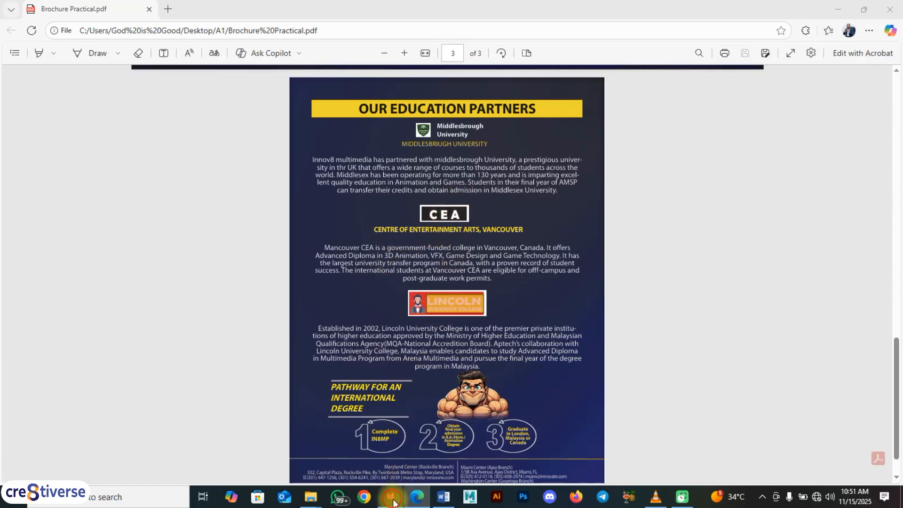
{"action": "key", "text": "F9"}
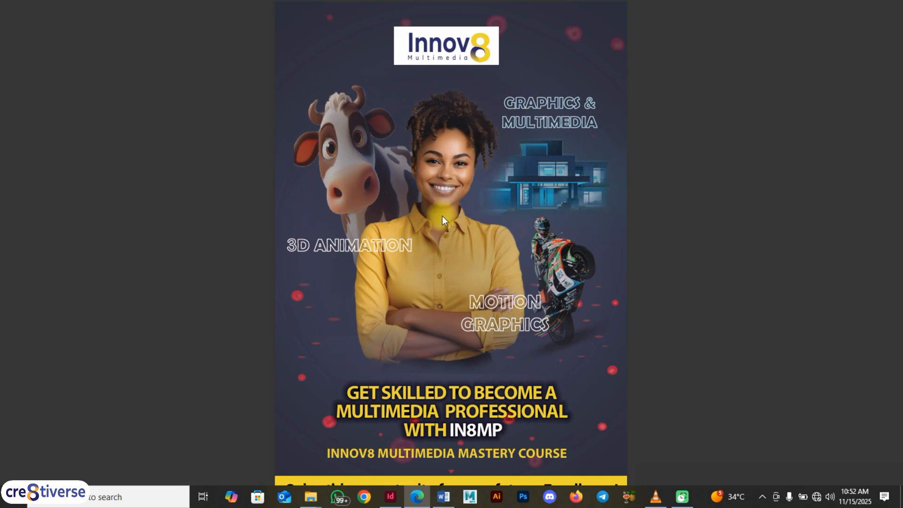
{"action": "left_click", "coordinate": [390, 497]}
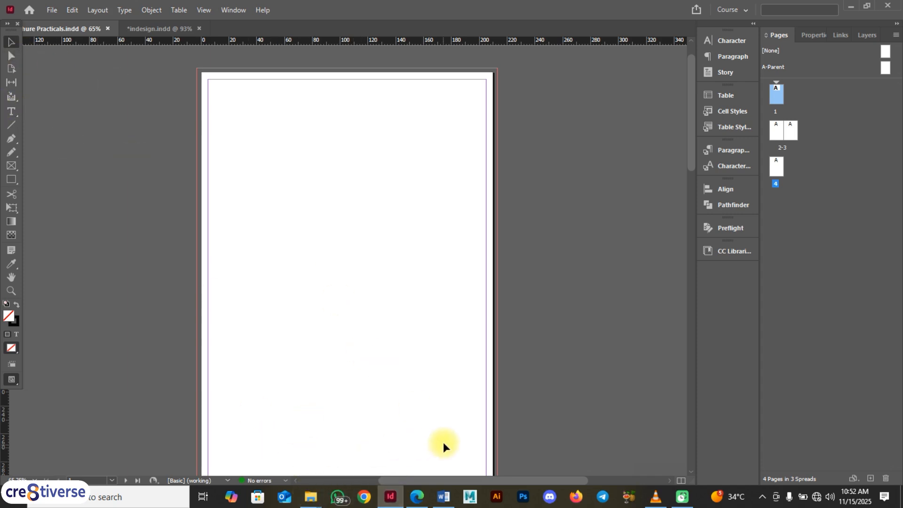
Recheck the Photoshop and Illustrator asset folders in File Explorer and the reference cover in Edge, ending back in InDesign
{"action": "left_click", "coordinate": [309, 497]}
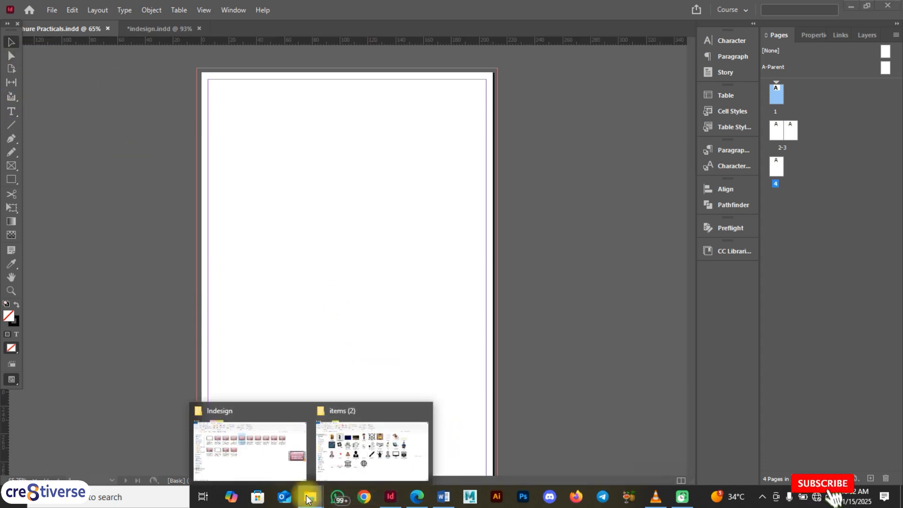
{"action": "left_click", "coordinate": [343, 435]}
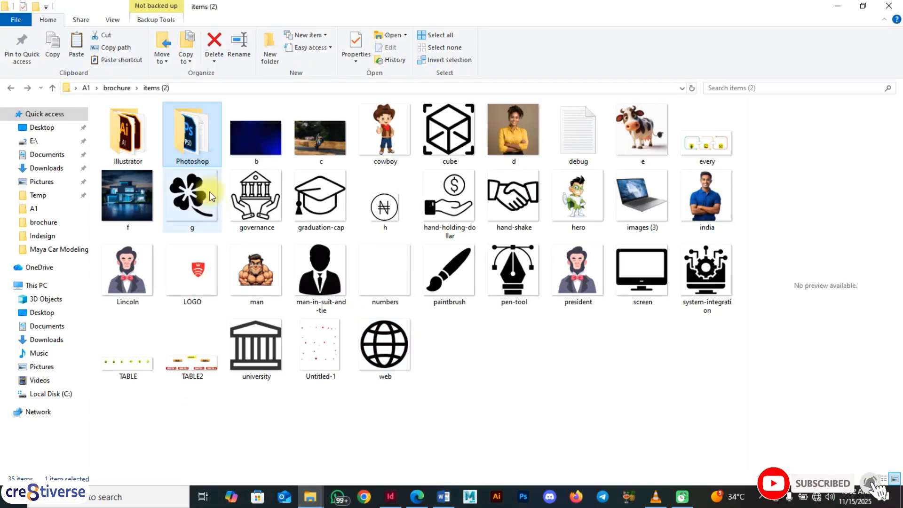
{"action": "double_click", "coordinate": [192, 129]}
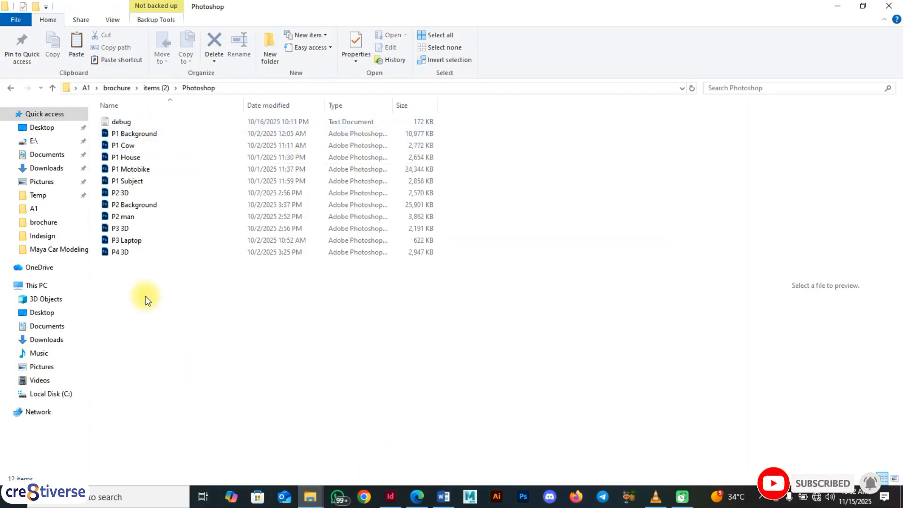
{"action": "left_click", "coordinate": [9, 88]}
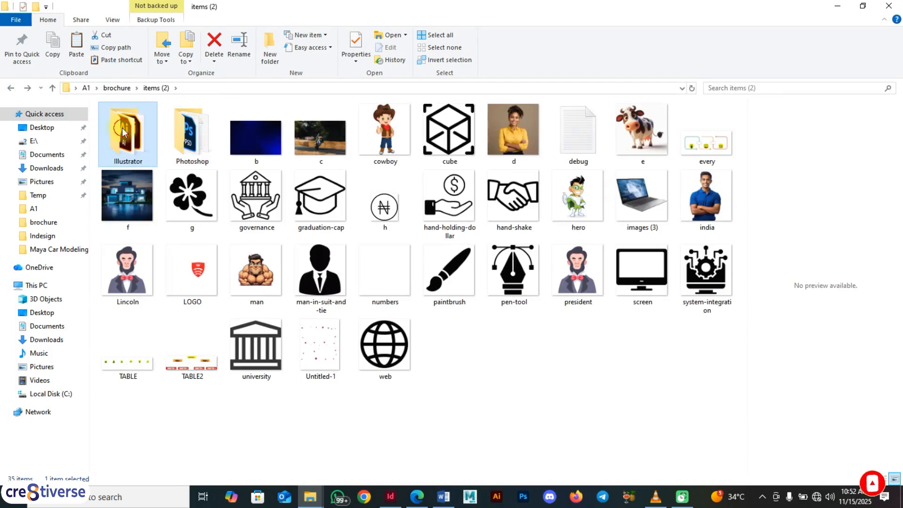
{"action": "double_click", "coordinate": [134, 134]}
{"action": "left_click", "coordinate": [11, 88]}
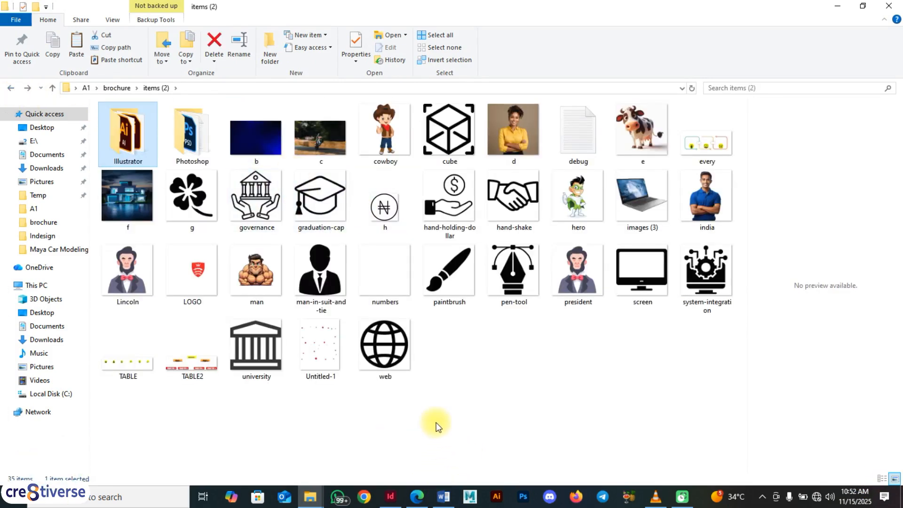
{"action": "left_click", "coordinate": [417, 496]}
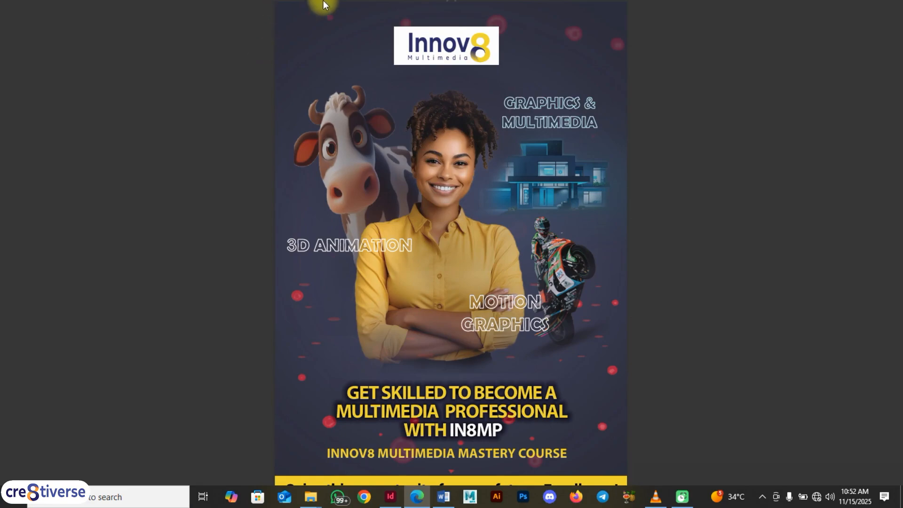
{"action": "left_click", "coordinate": [390, 497]}
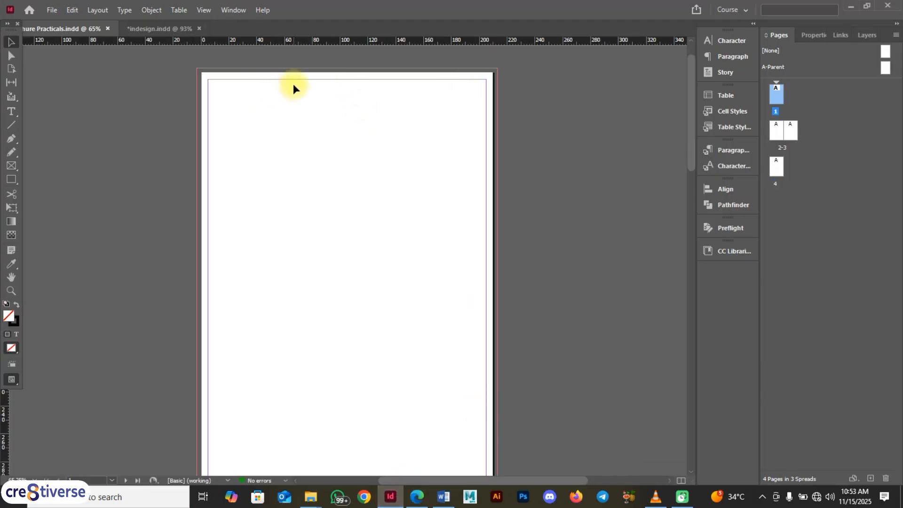
Draw a rectangular image frame about 138.5 mm wide and 111.5 mm high in the upper half of page 1
{"action": "left_click", "coordinate": [12, 168]}
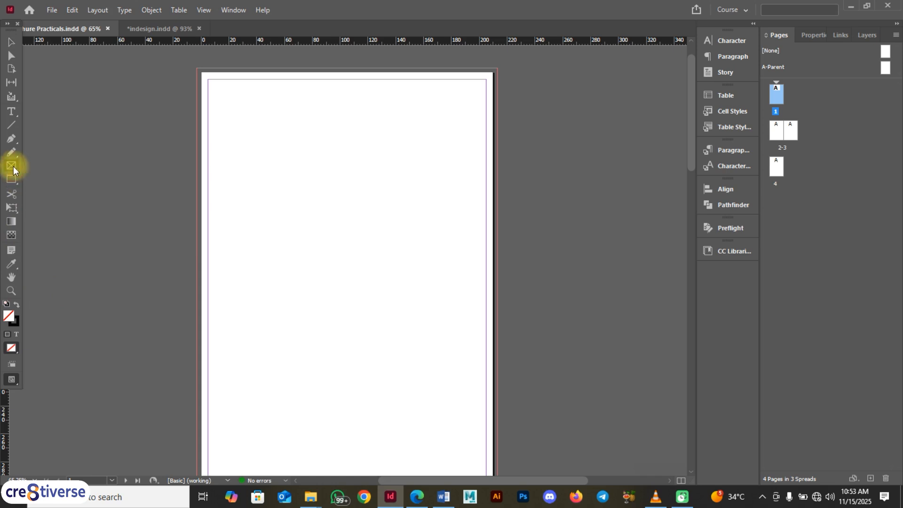
{"action": "key", "text": "F9"}
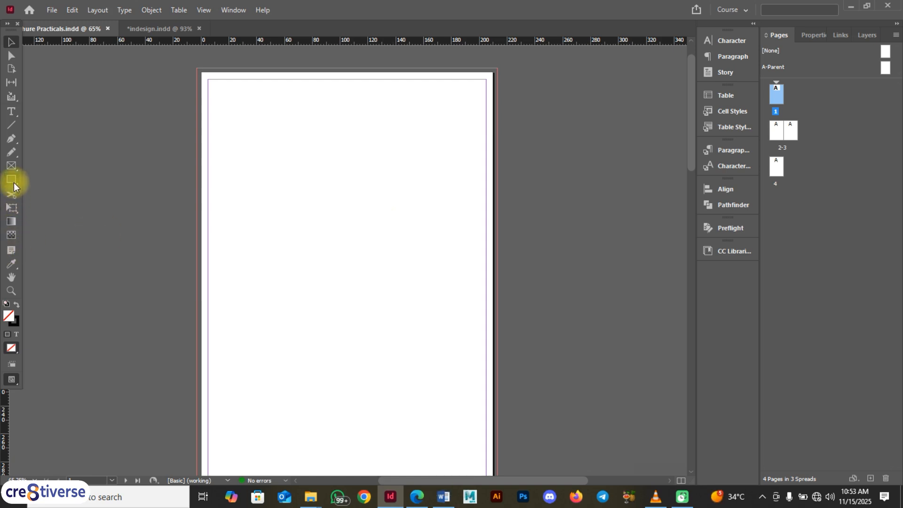
{"action": "left_click", "coordinate": [12, 167]}
{"action": "left_click_drag", "start_coordinate": [248, 142], "coordinate": [441, 297]}
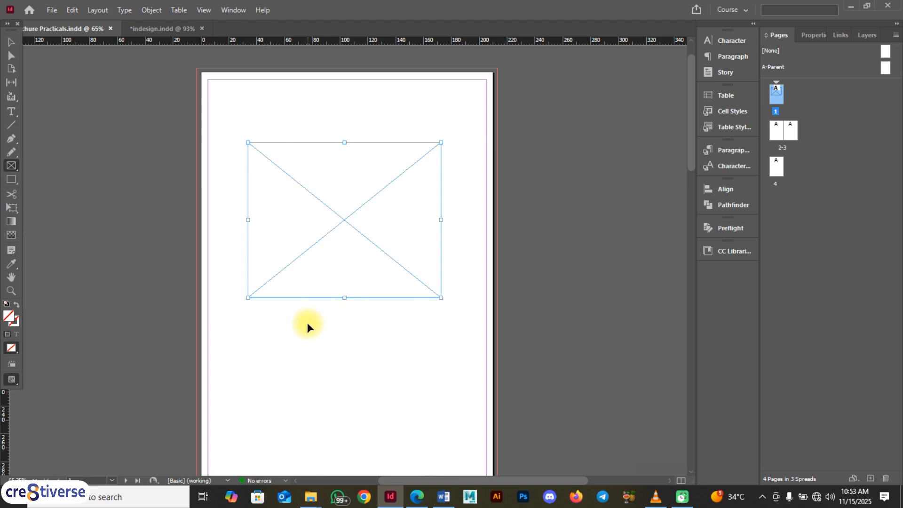
{"action": "left_click", "coordinate": [51, 10]}
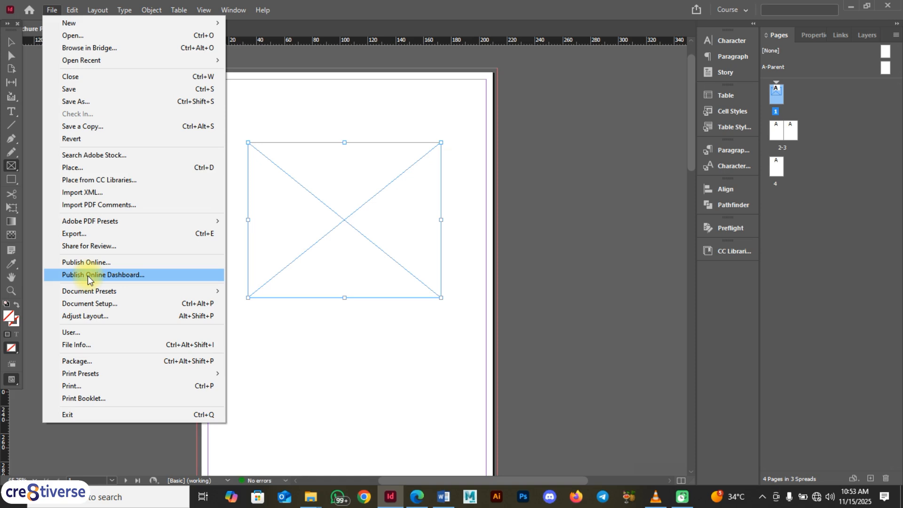
{"action": "left_click", "coordinate": [312, 221]}
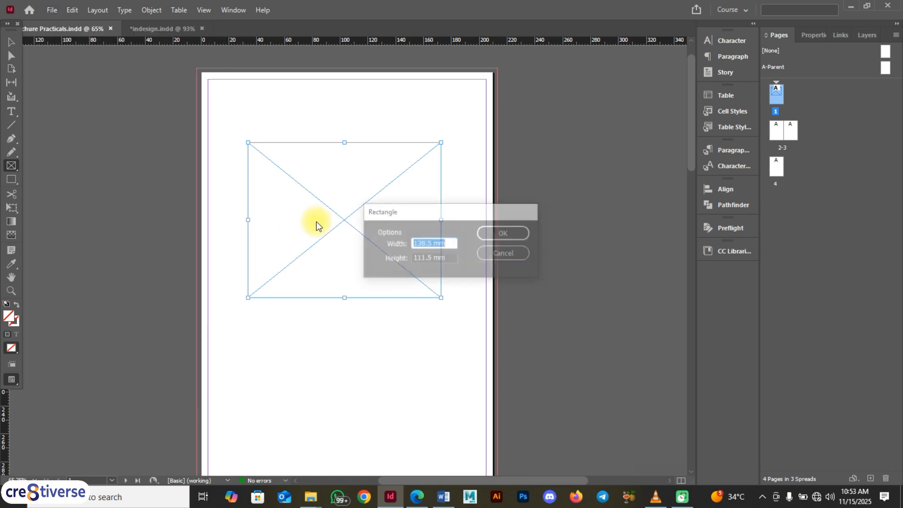
{"action": "left_click", "coordinate": [496, 252]}
Place the cow image e from the items (2) folder into the rectangular frame and switch to the Selection tool
{"action": "key", "text": "ctrl+d"}
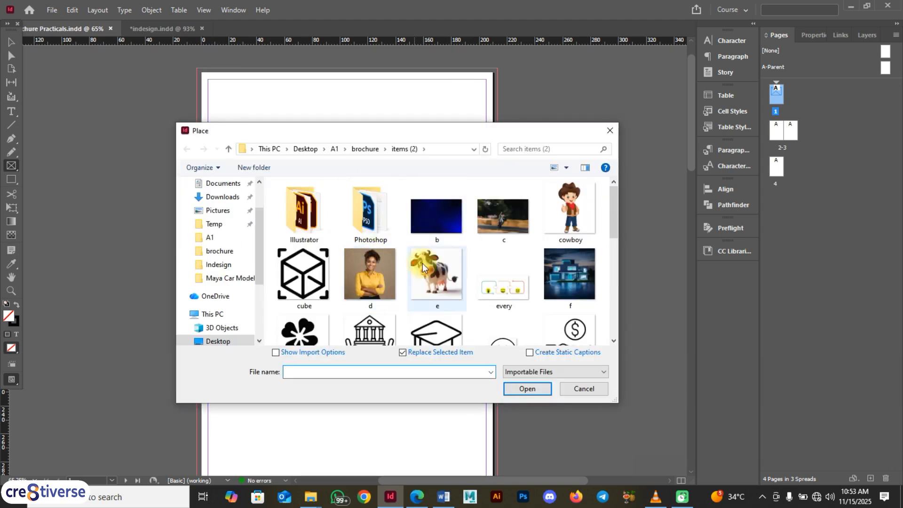
{"action": "left_click", "coordinate": [436, 267]}
{"action": "left_click", "coordinate": [527, 389]}
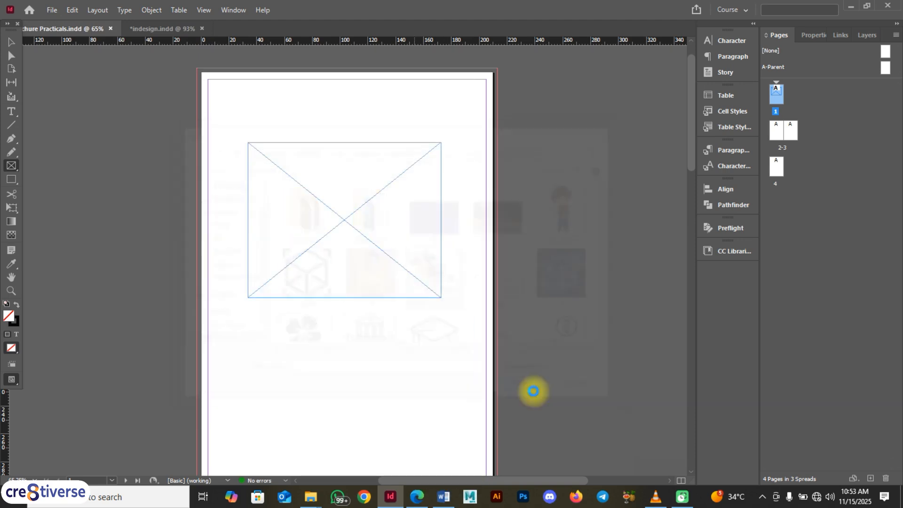
{"action": "left_click", "coordinate": [329, 173]}
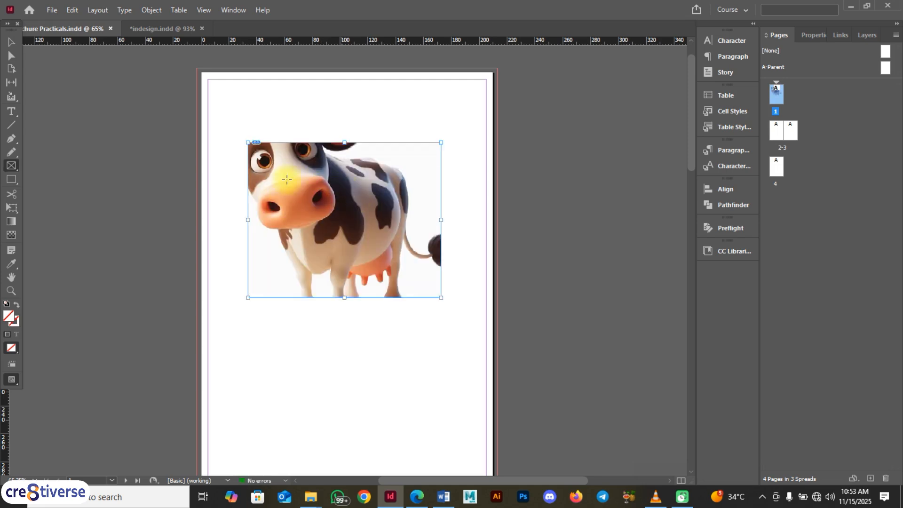
{"action": "left_click", "coordinate": [11, 41]}
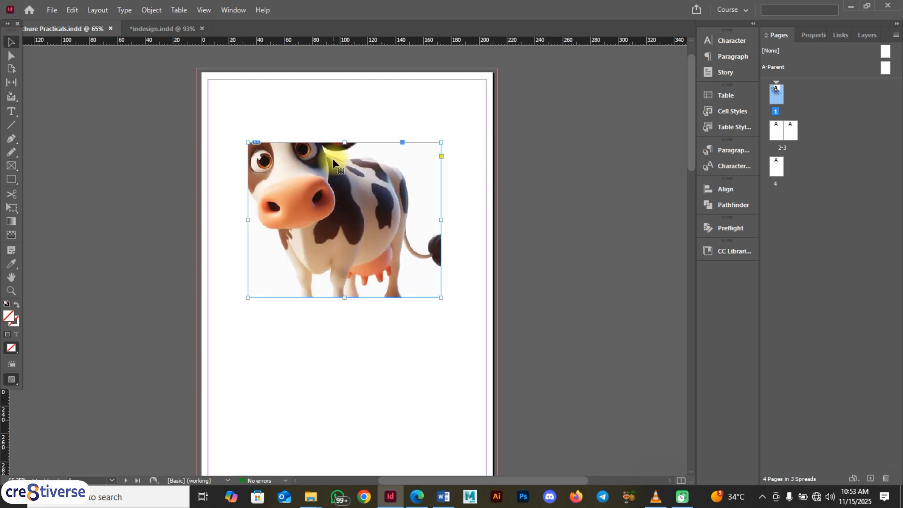
Review the reference cover in Edge and delete the cow image with its frame from page 1 in InDesign
{"action": "left_click", "coordinate": [420, 497]}
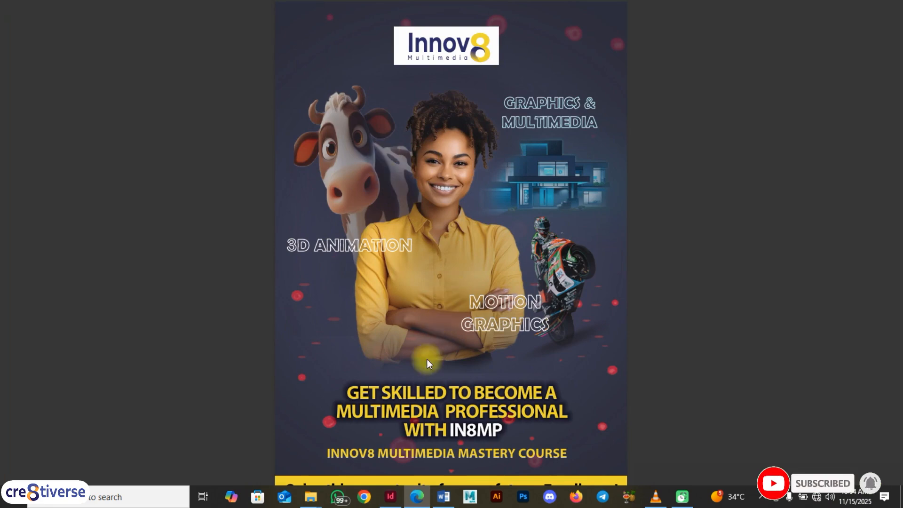
{"action": "left_click", "coordinate": [390, 497]}
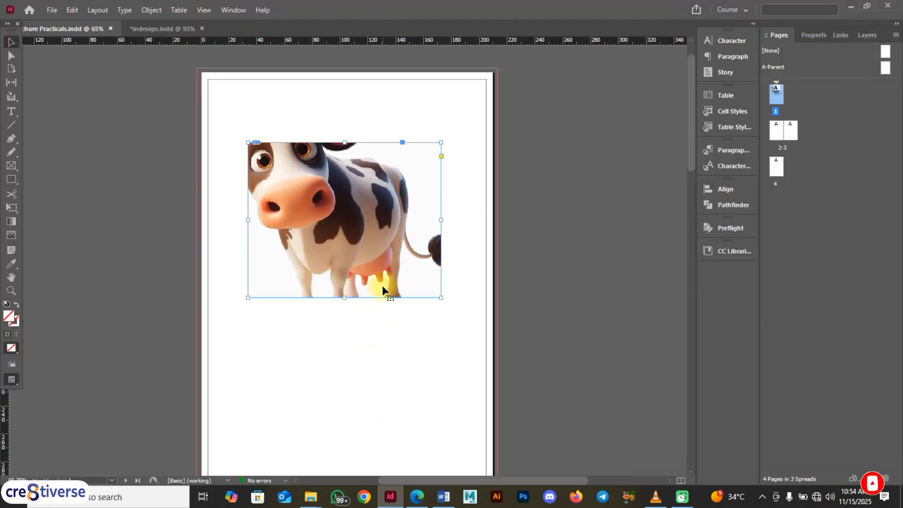
{"action": "left_click", "coordinate": [349, 213]}
{"action": "key", "text": "BackSpace"}
{"action": "key", "text": "BackSpace"}
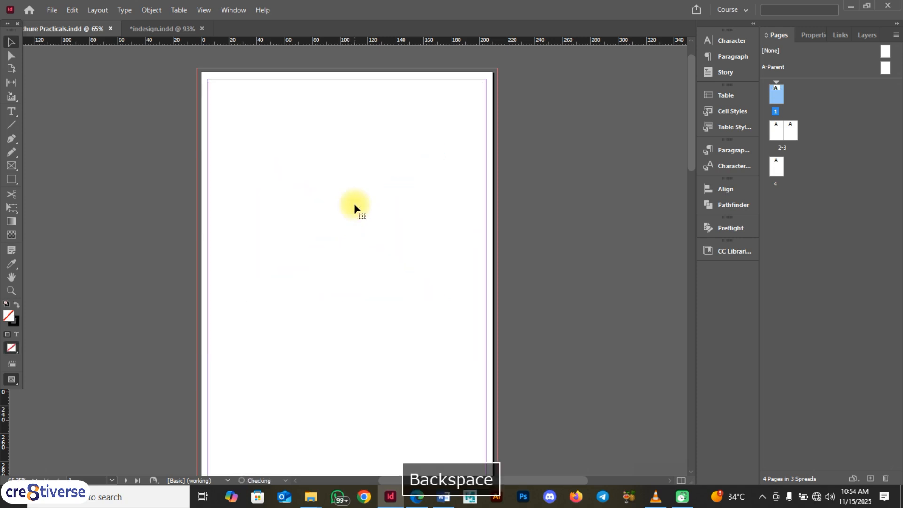
Recheck the reference cover in Edge, and draw a rectangular image frame covering all of page 1 in InDesign
{"action": "left_click", "coordinate": [415, 498]}
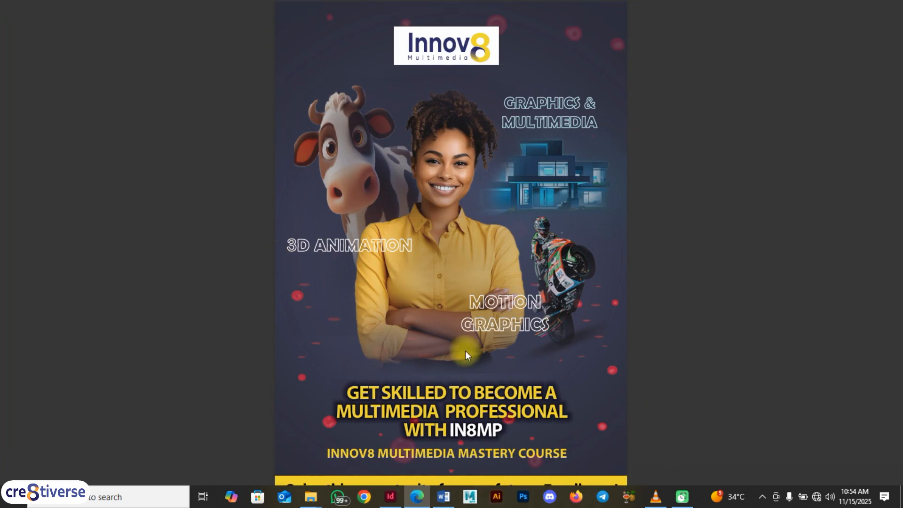
{"action": "left_click", "coordinate": [390, 496]}
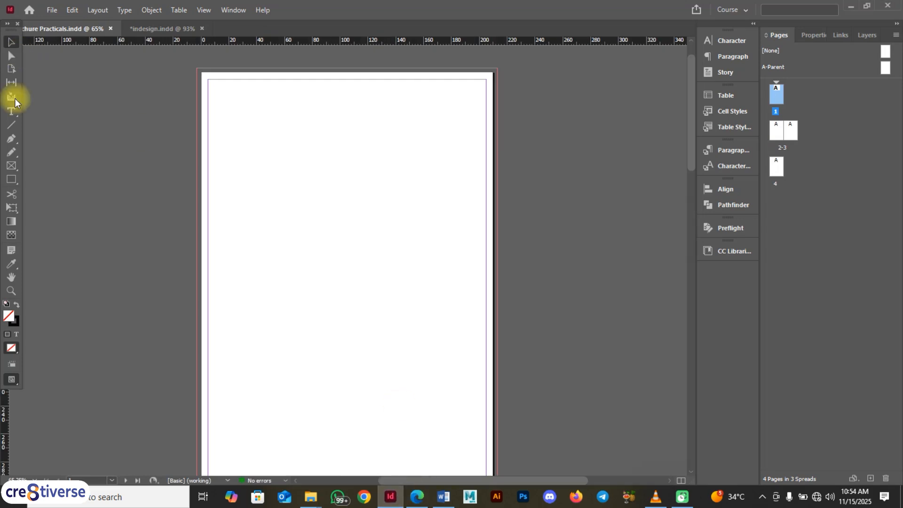
{"action": "left_click", "coordinate": [13, 166]}
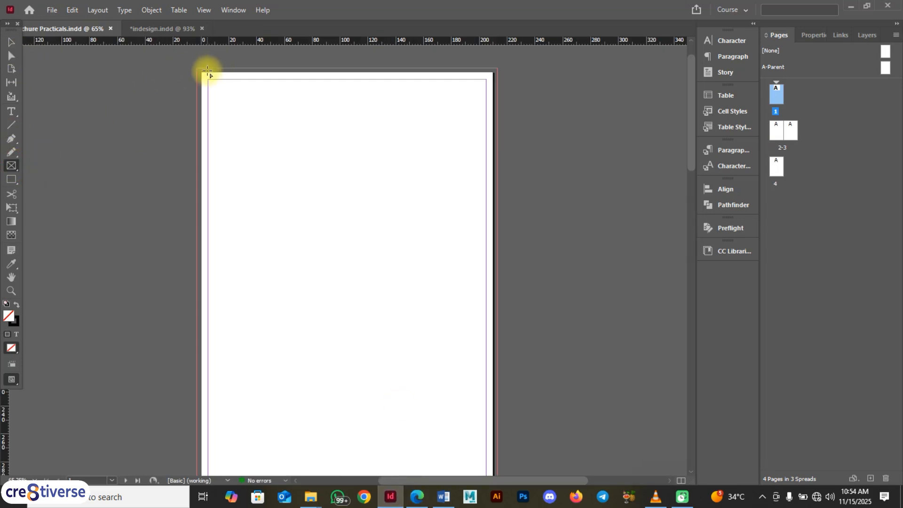
{"action": "scroll", "coordinate": [272, 132], "scroll_direction": "down", "scroll_amount": 1}
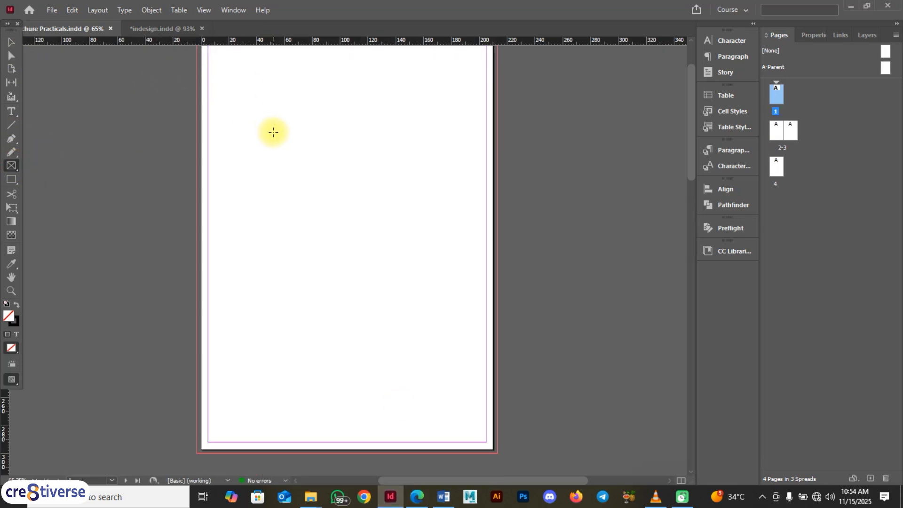
{"action": "left_click_drag", "start_coordinate": [693, 108], "coordinate": [696, 102]}
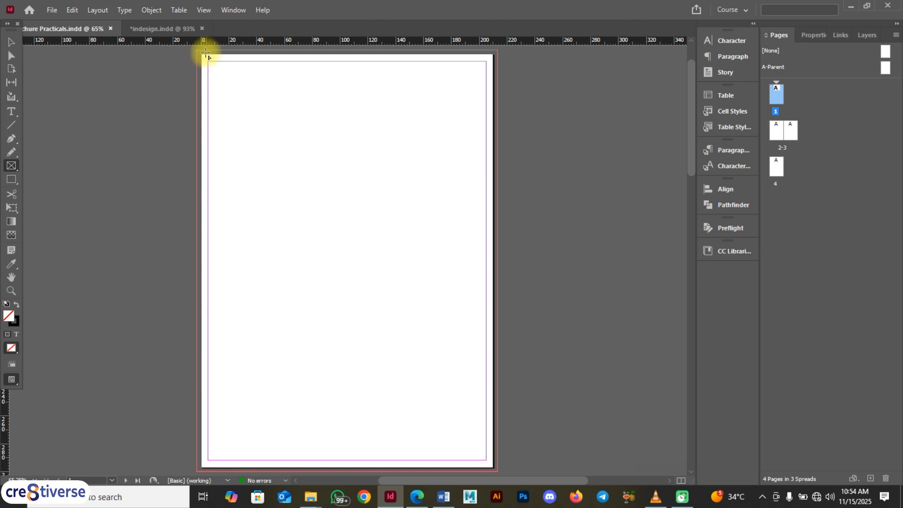
{"action": "left_click_drag", "start_coordinate": [202, 56], "coordinate": [494, 467]}
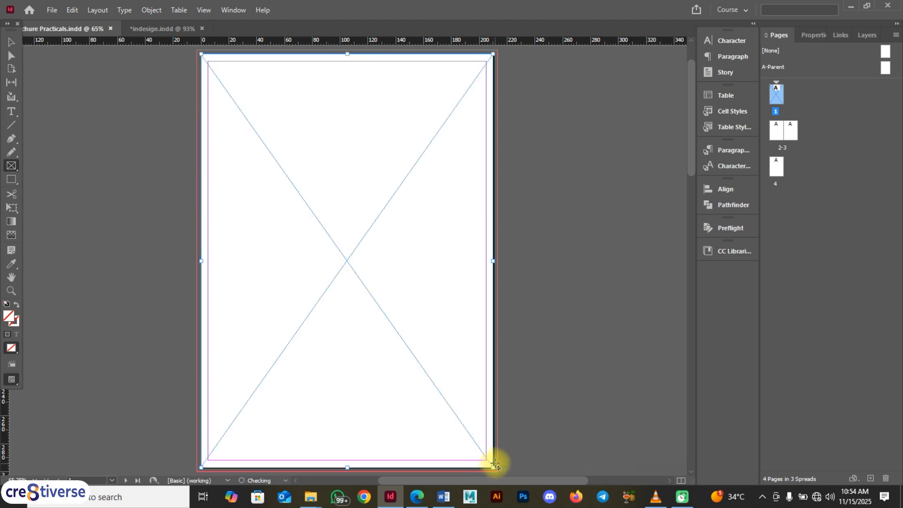
{"action": "key", "text": "F9"}
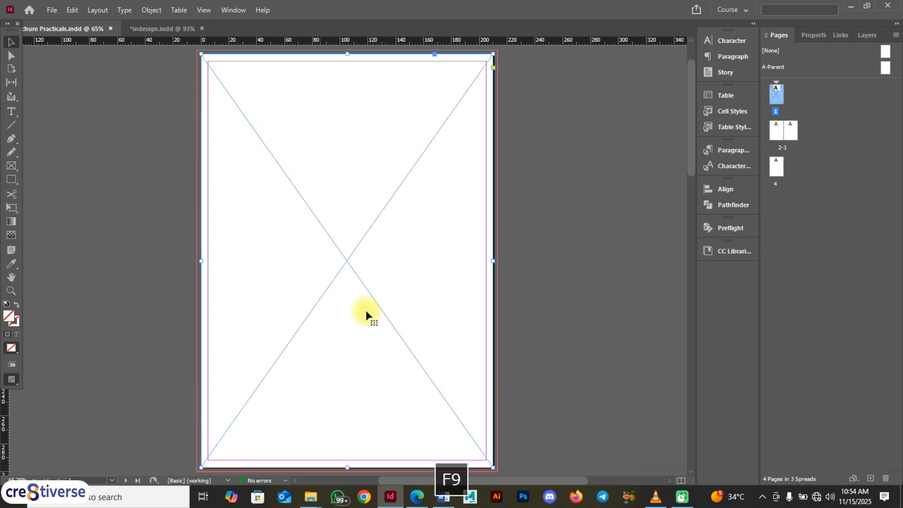
Examine the reference cover in Edge for the placement of the logo, cow, house and motorbike, returning to InDesign
{"action": "left_click", "coordinate": [417, 495]}
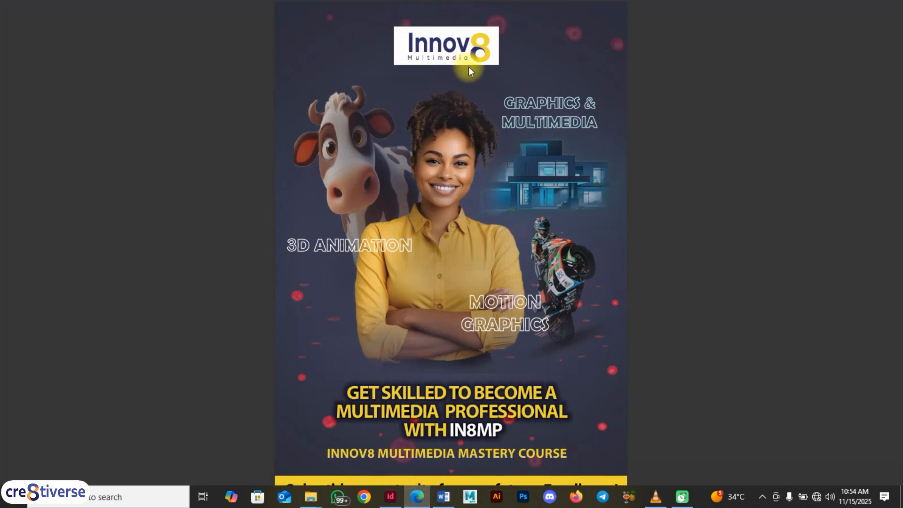
{"action": "key", "text": "F9"}
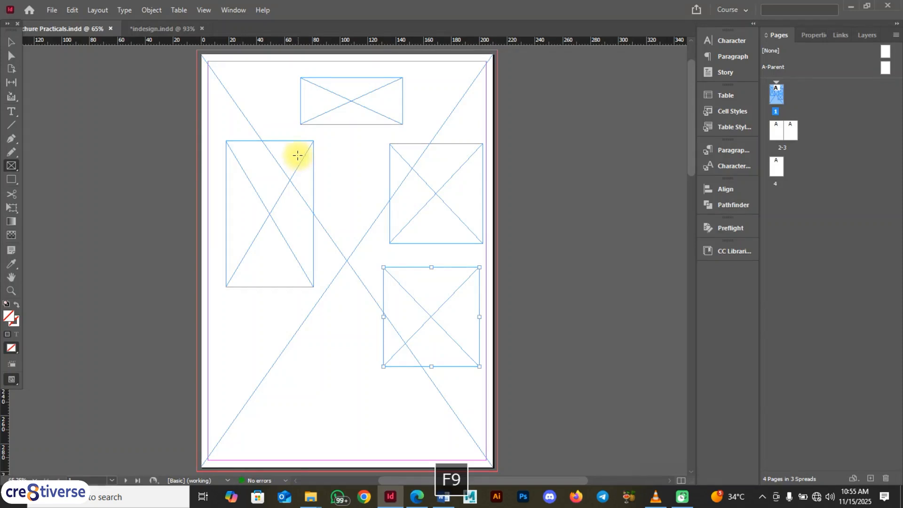
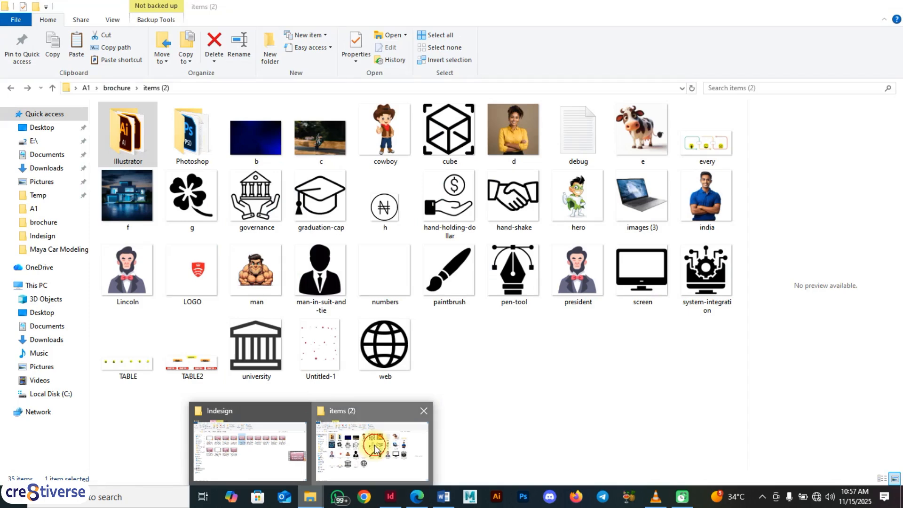
Open P1 Background from the Photoshop folder of items (2) in Photoshop and display its layers
{"action": "double_click", "coordinate": [213, 151]}
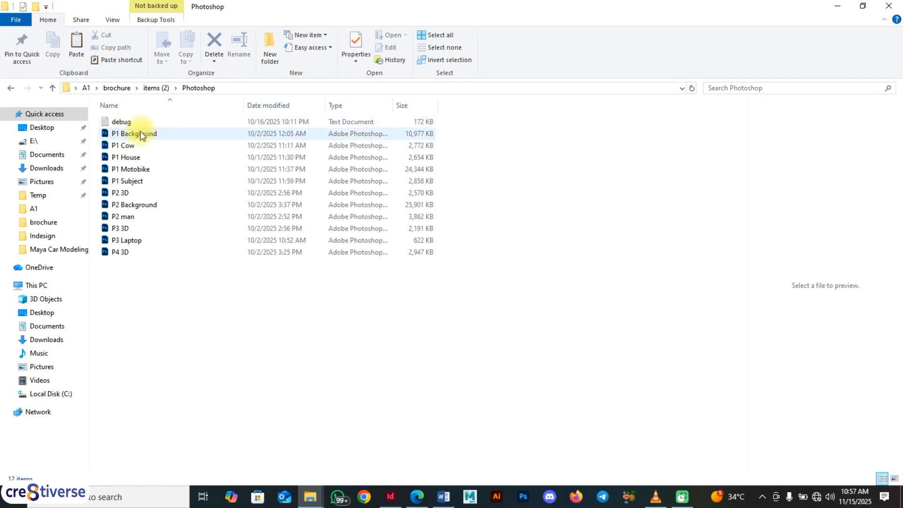
{"action": "left_click", "coordinate": [145, 136]}
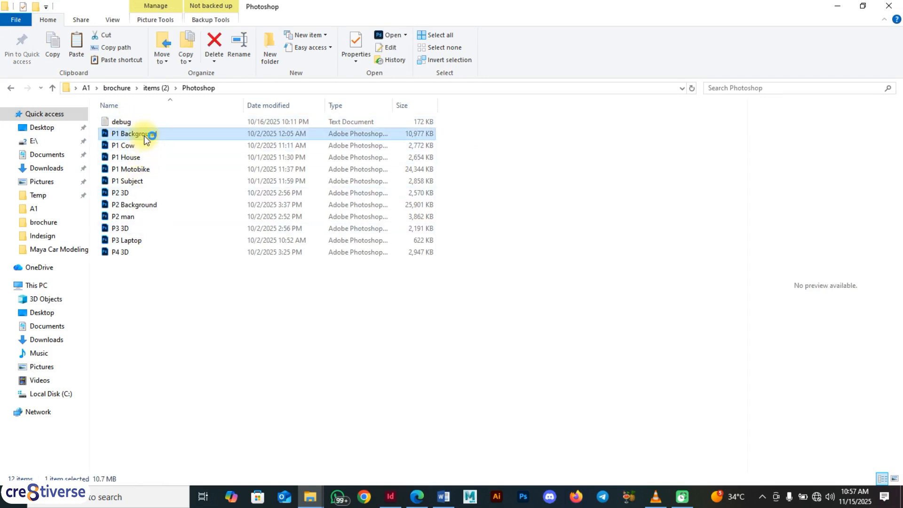
{"action": "key", "text": "space"}
{"action": "key", "text": "F9"}
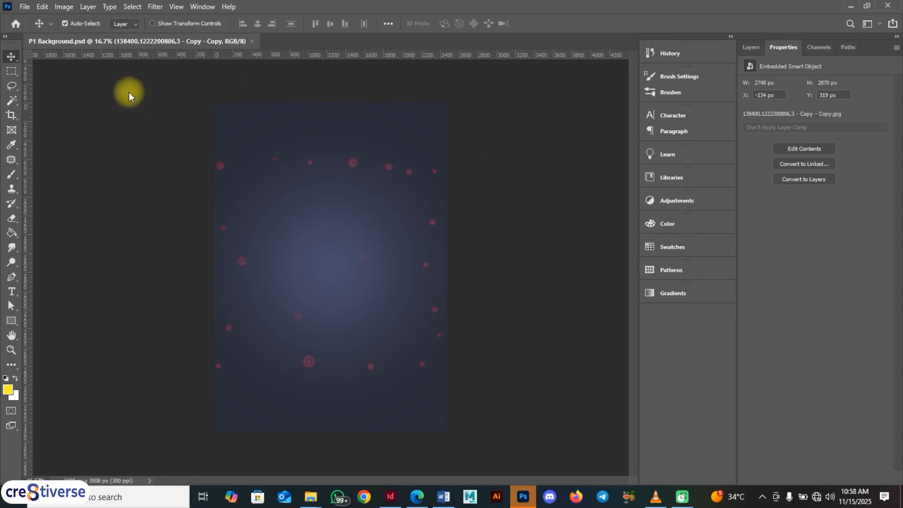
{"action": "left_click", "coordinate": [753, 48]}
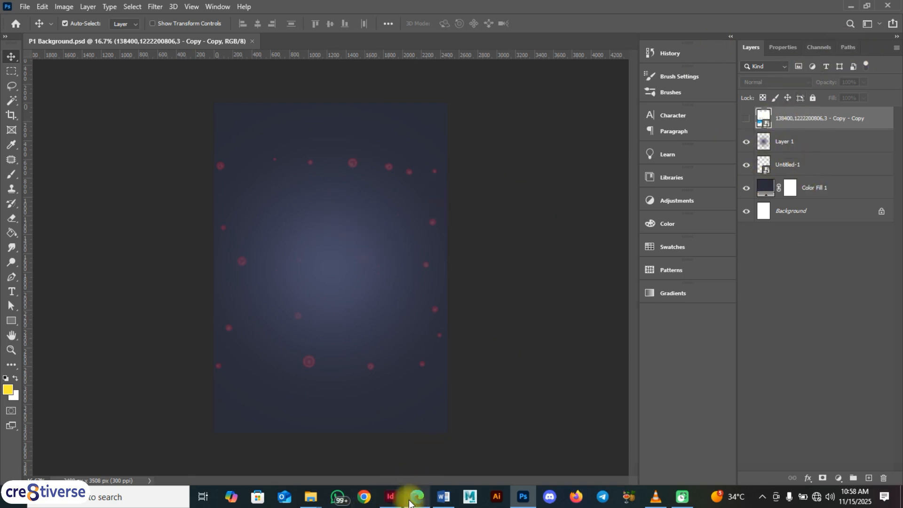
Switch to InDesign, place P1 Background from the Photoshop folder into the full-page frame on page 1, and deselect it
{"action": "left_click", "coordinate": [392, 498]}
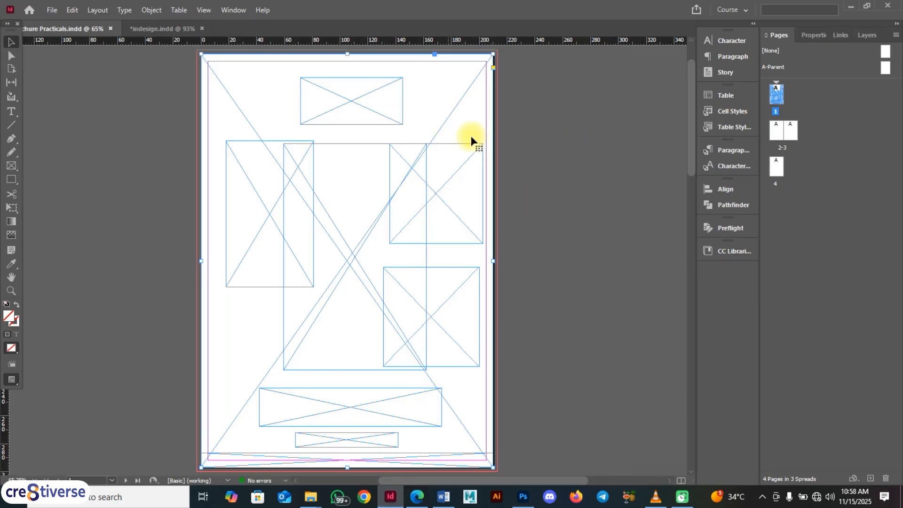
{"action": "left_click", "coordinate": [11, 55]}
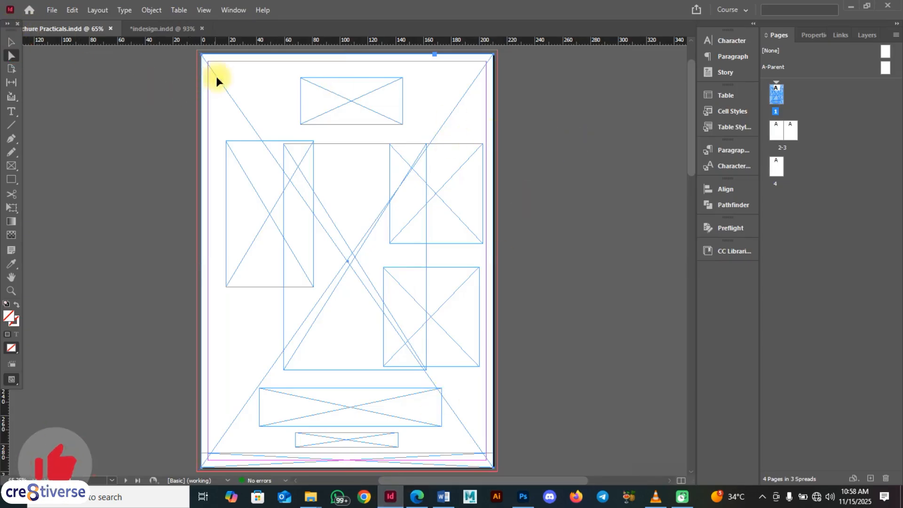
{"action": "key", "text": "ctrl+d"}
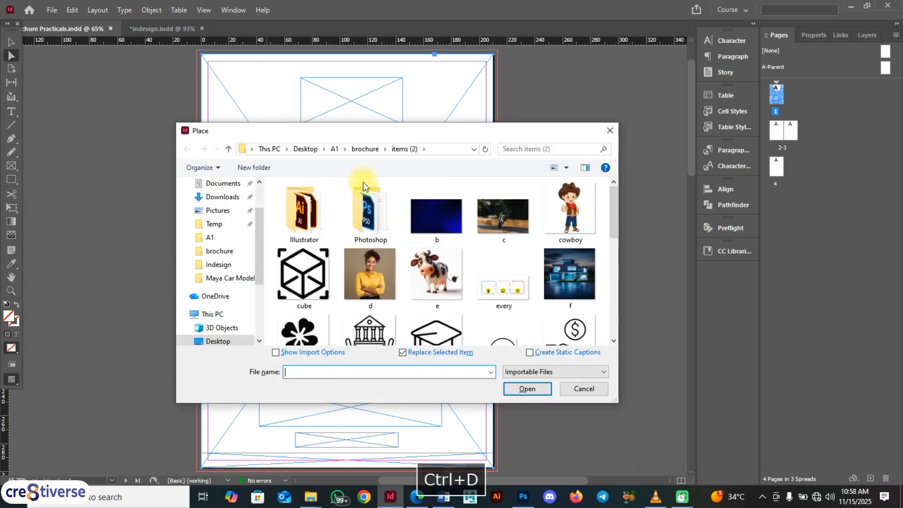
{"action": "double_click", "coordinate": [366, 225]}
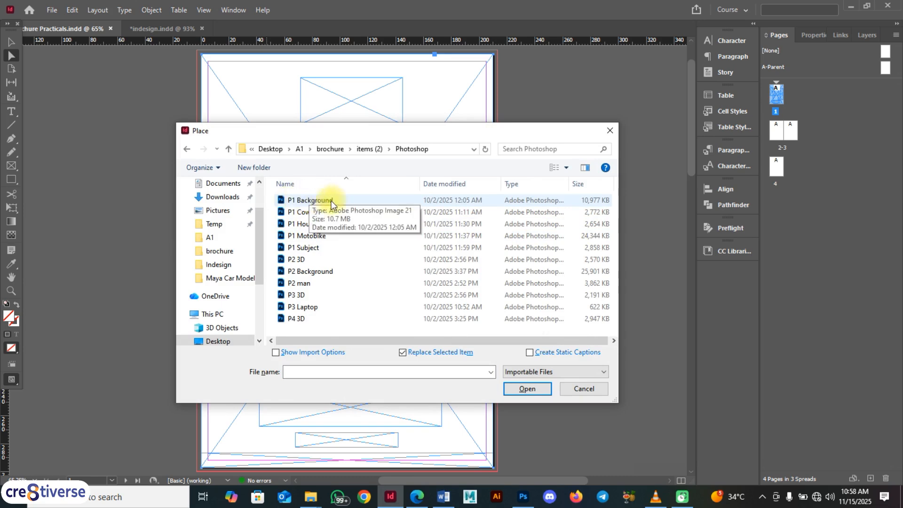
{"action": "left_click", "coordinate": [325, 201]}
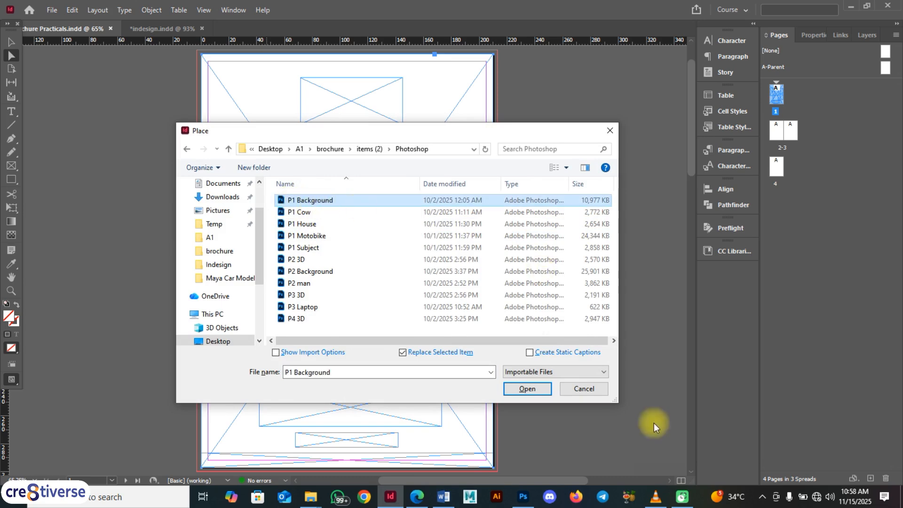
{"action": "left_click", "coordinate": [544, 389]}
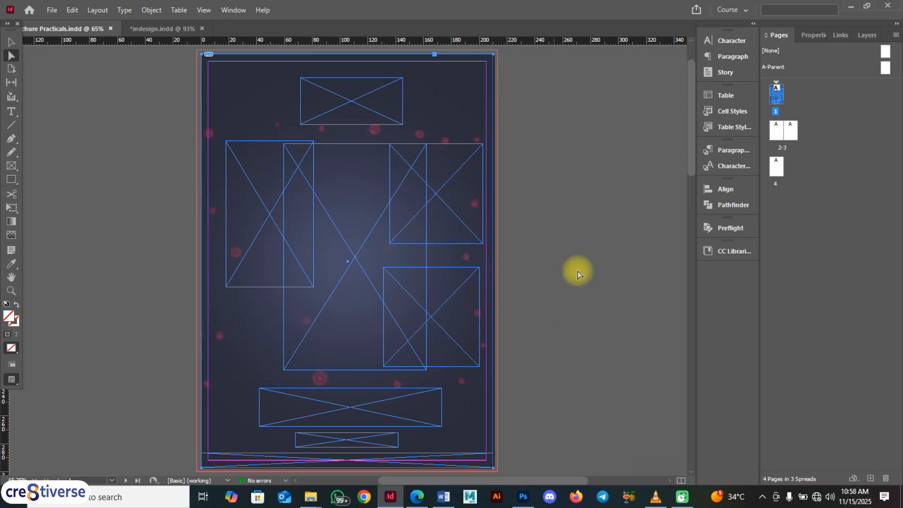
{"action": "left_click", "coordinate": [51, 62]}
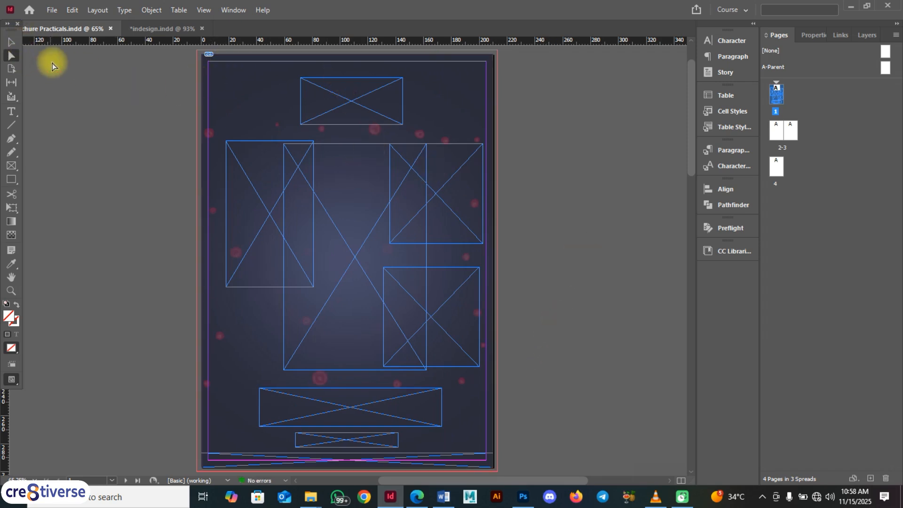
Switch to Photoshop and draw a rectangle shape about 1409 px wide and 1104 px high over the background's right half
{"action": "left_click", "coordinate": [523, 495]}
{"action": "key", "text": "space"}
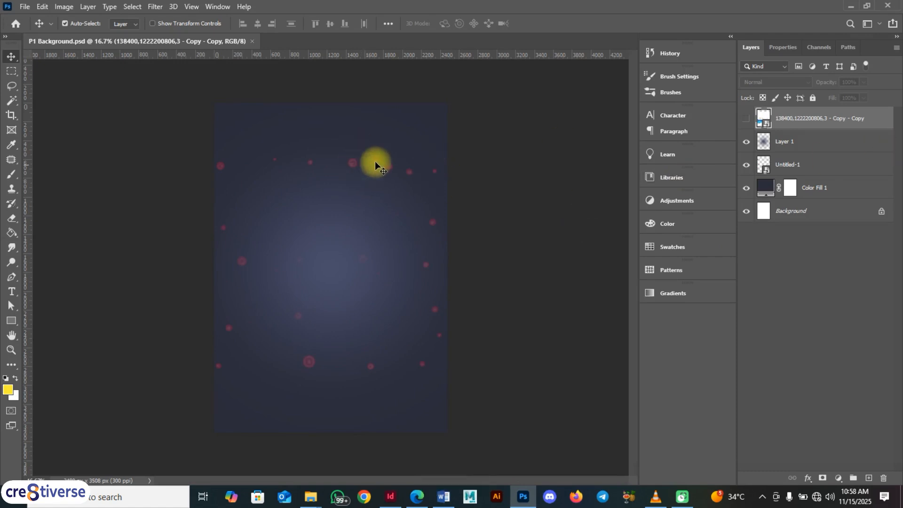
{"action": "right_click", "coordinate": [11, 322]}
{"action": "left_click", "coordinate": [76, 319]}
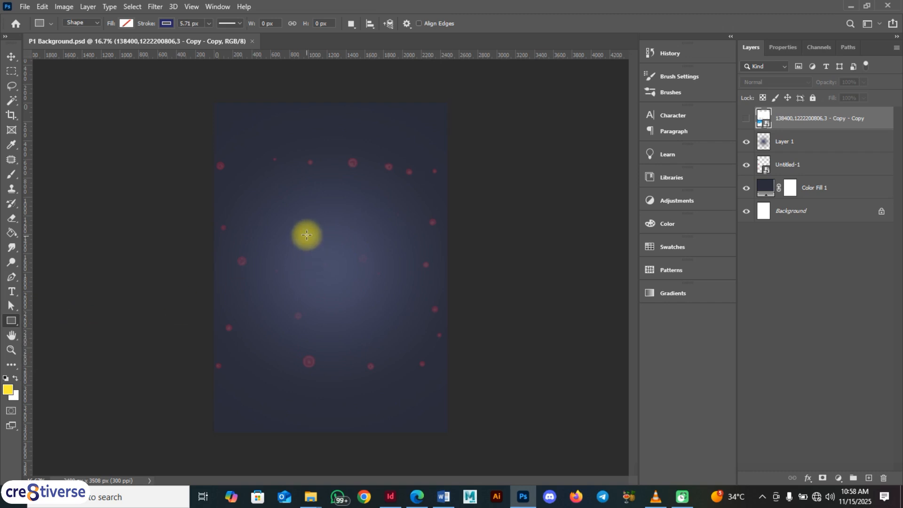
{"action": "left_click_drag", "start_coordinate": [306, 233], "coordinate": [440, 336]}
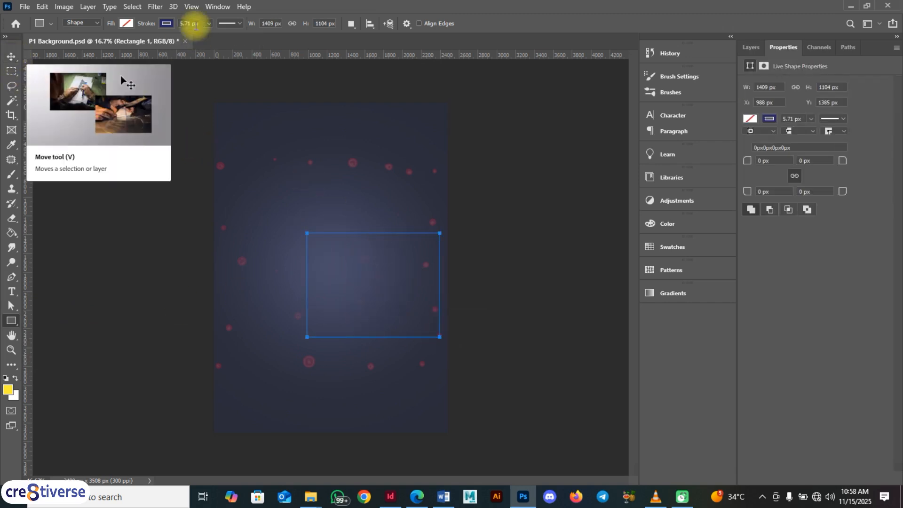
Fill the rectangle with the recently used orange and save P1 Background
{"action": "left_click", "coordinate": [126, 24]}
{"action": "left_click", "coordinate": [55, 83]}
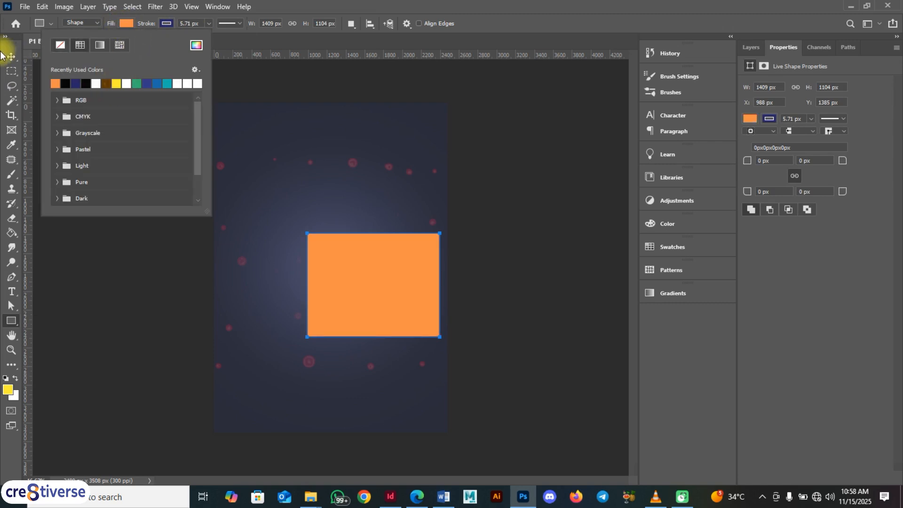
{"action": "left_click", "coordinate": [9, 59]}
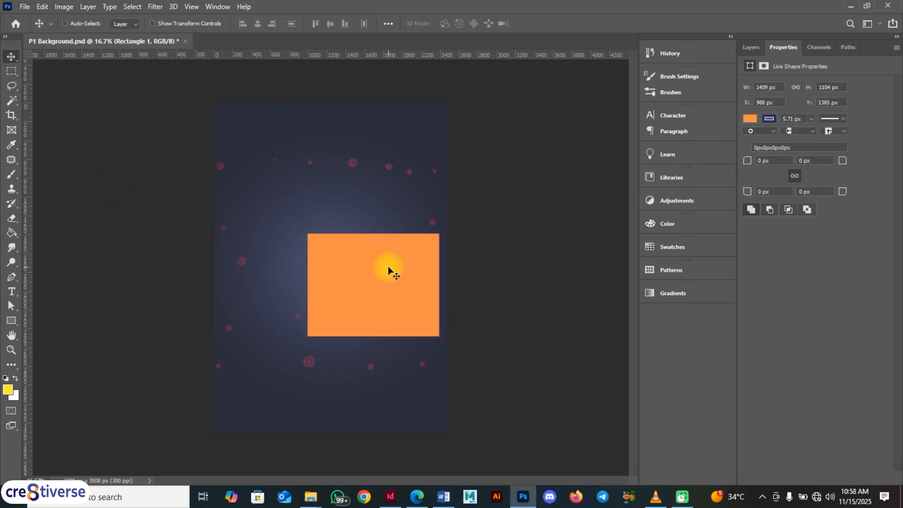
{"action": "key", "text": "ctrl+s"}
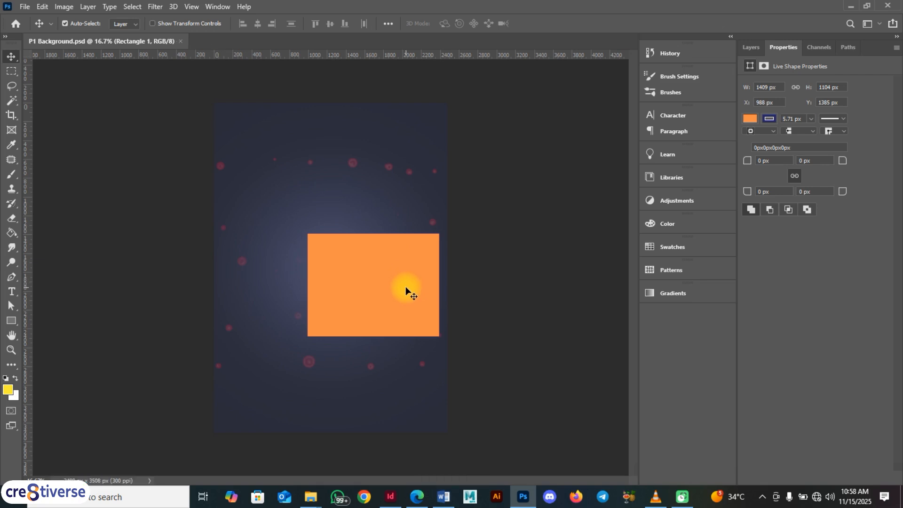
Update the modified P1 Background link on page 1 in InDesign and compare the placed image with the Photoshop file
{"action": "left_click", "coordinate": [391, 498]}
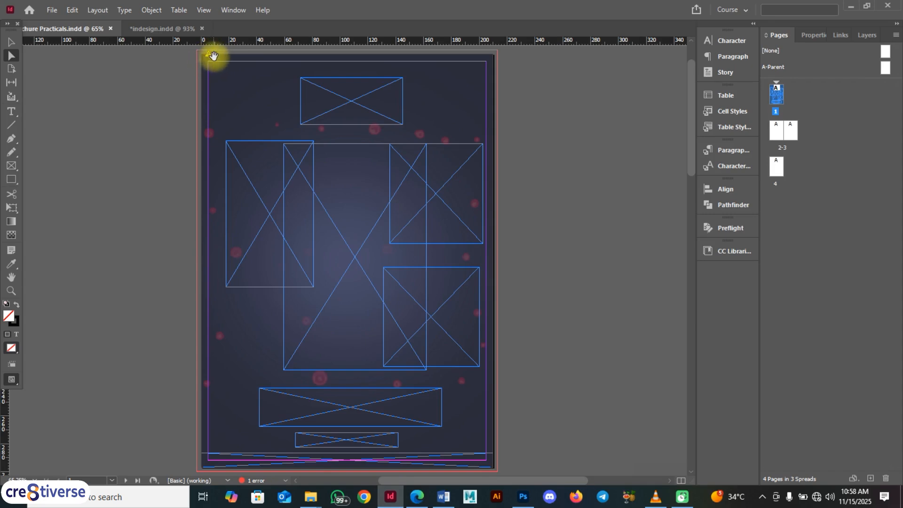
{"action": "left_click", "coordinate": [524, 490]}
{"action": "key", "text": "space"}
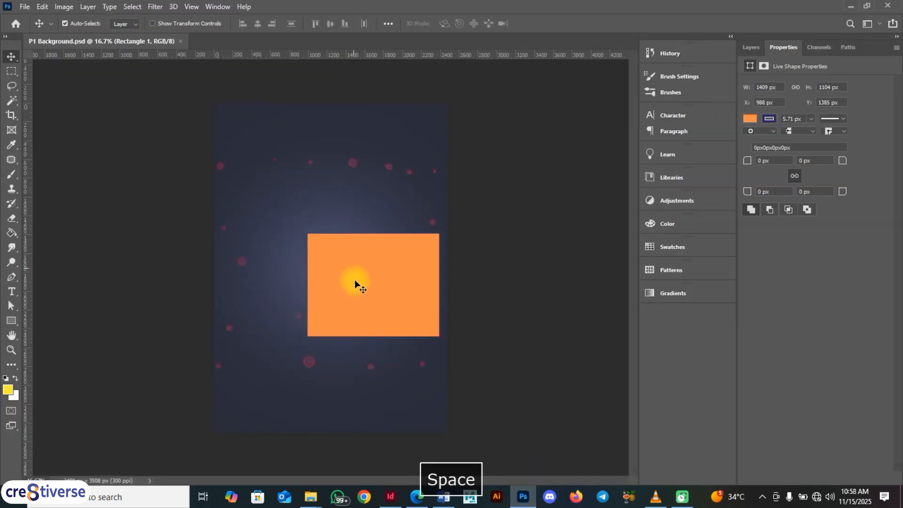
{"action": "left_click", "coordinate": [392, 497]}
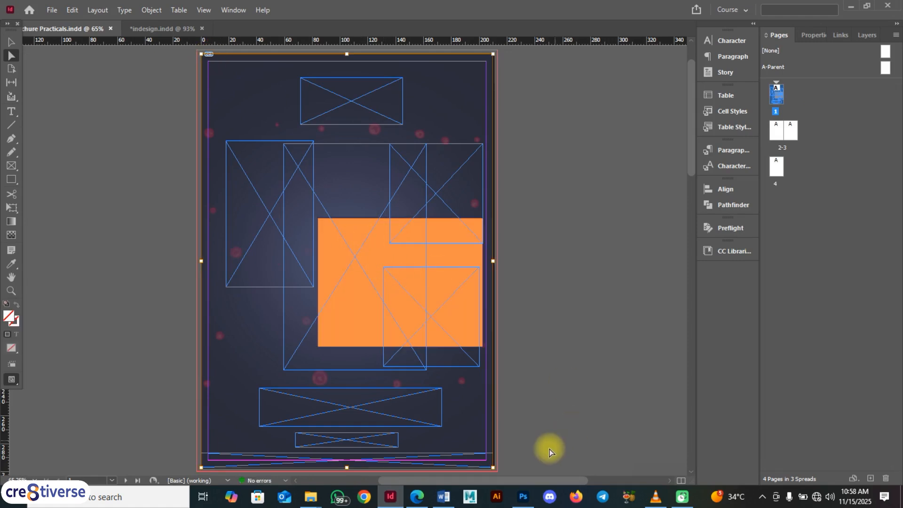
{"action": "left_click", "coordinate": [529, 499]}
{"action": "key", "text": "space"}
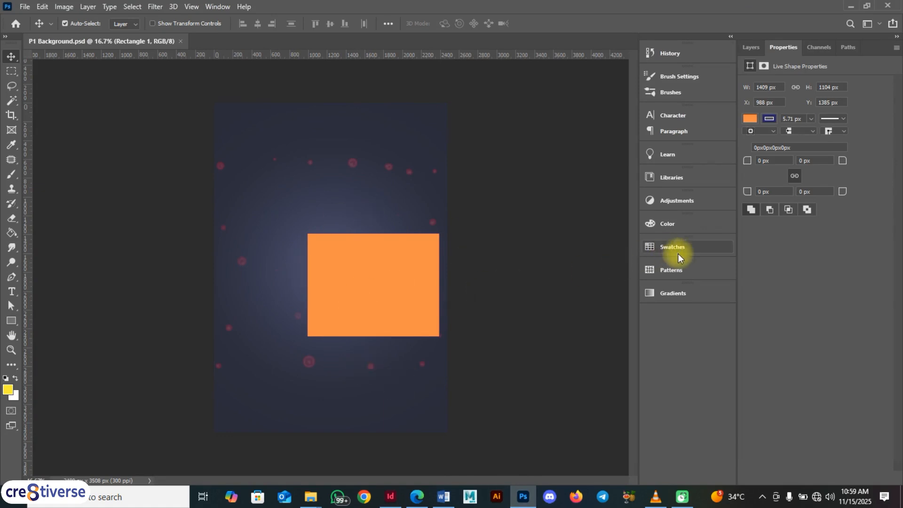
{"action": "left_click", "coordinate": [390, 497]}
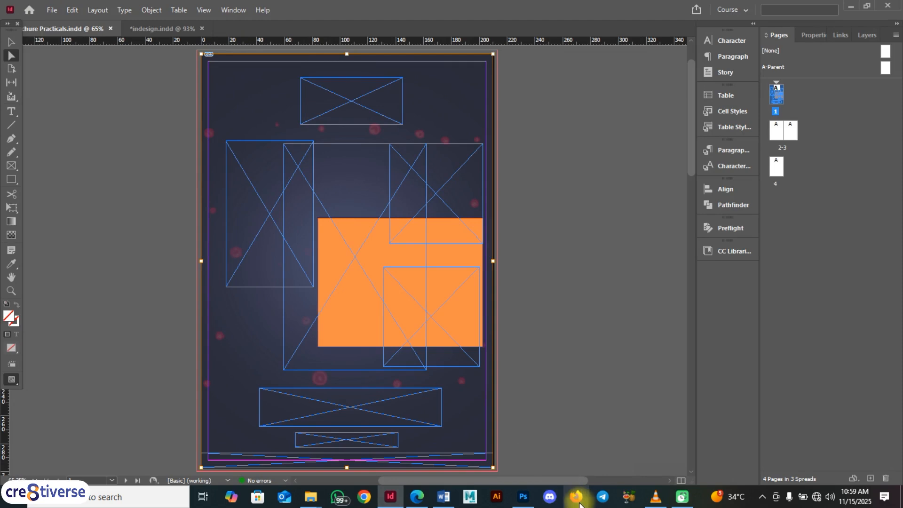
Switch to Photoshop, undo the orange fill on the rectangle, and save P1 Background
{"action": "left_click", "coordinate": [524, 497]}
{"action": "key", "text": "space"}
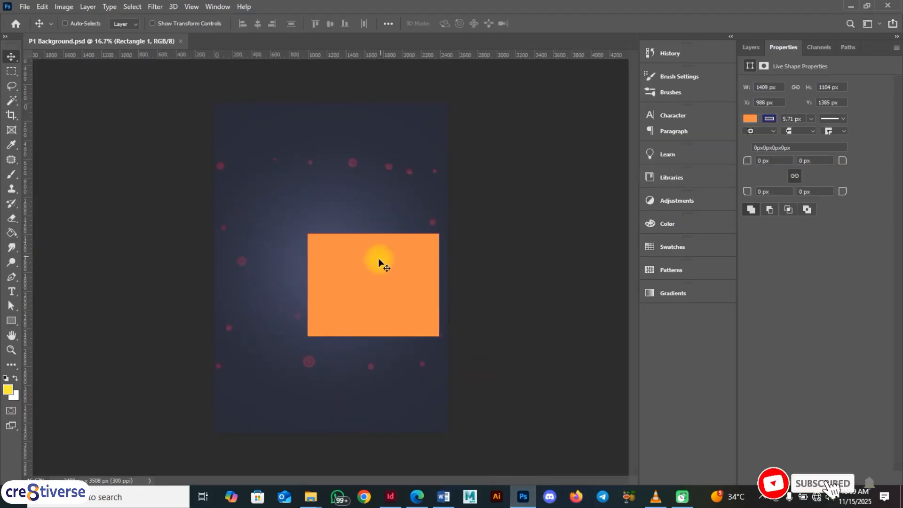
{"action": "key", "text": "ctrl+z"}
{"action": "left_click", "coordinate": [553, 267], "text": "ctrl"}
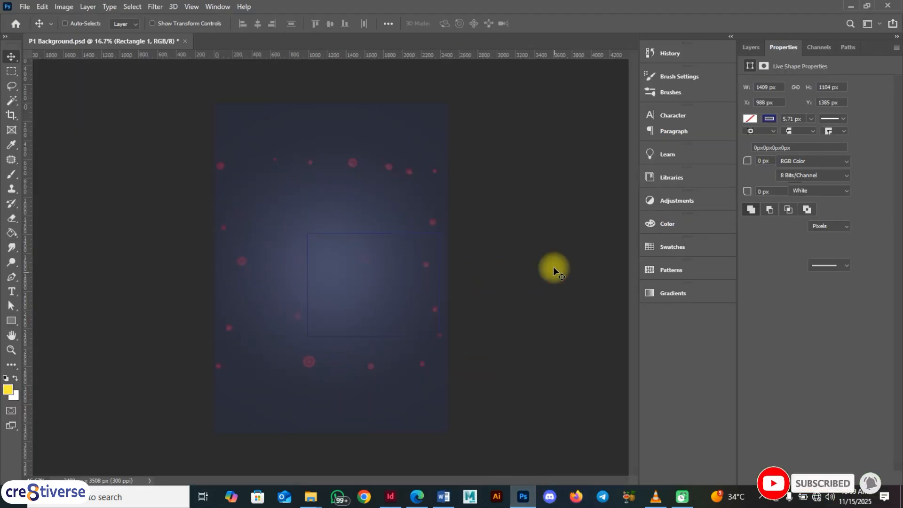
{"action": "key", "text": "ctrl+s"}
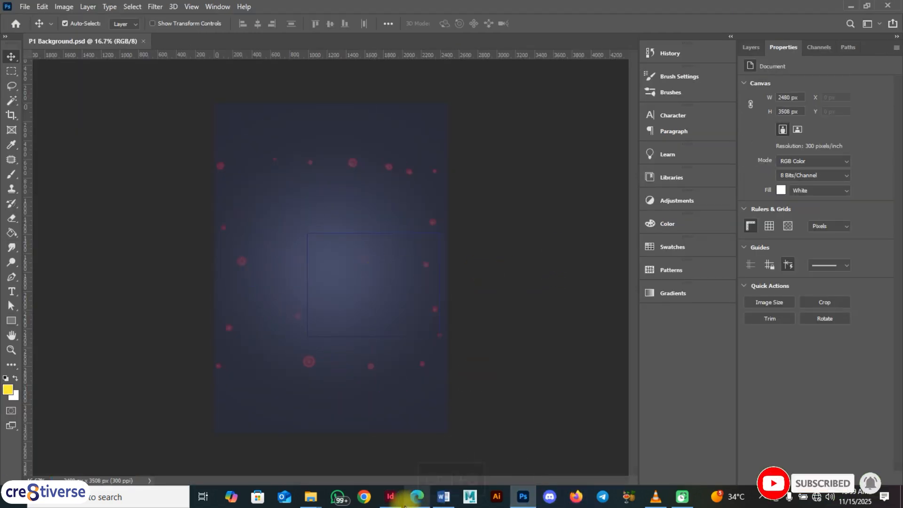
Switch to InDesign, update the modified P1 Background link on page 1, and deselect the image
{"action": "left_click", "coordinate": [392, 498]}
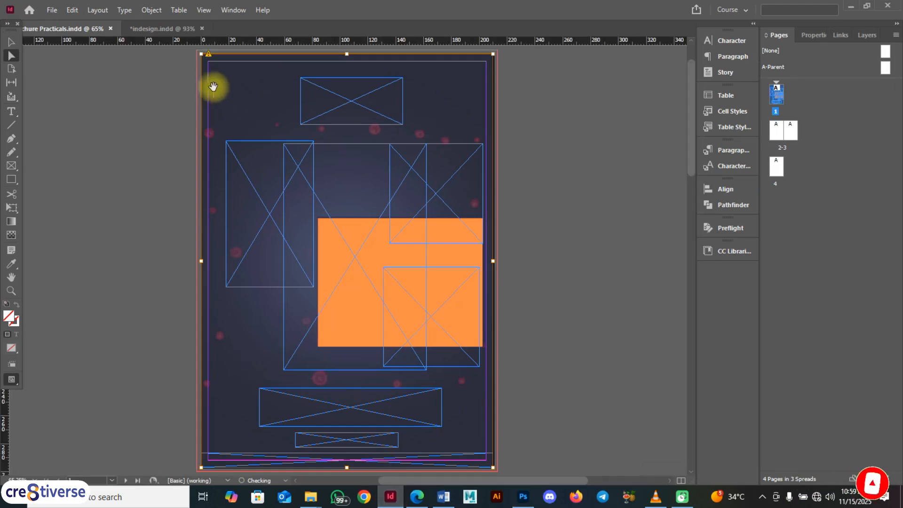
{"action": "left_click", "coordinate": [209, 54]}
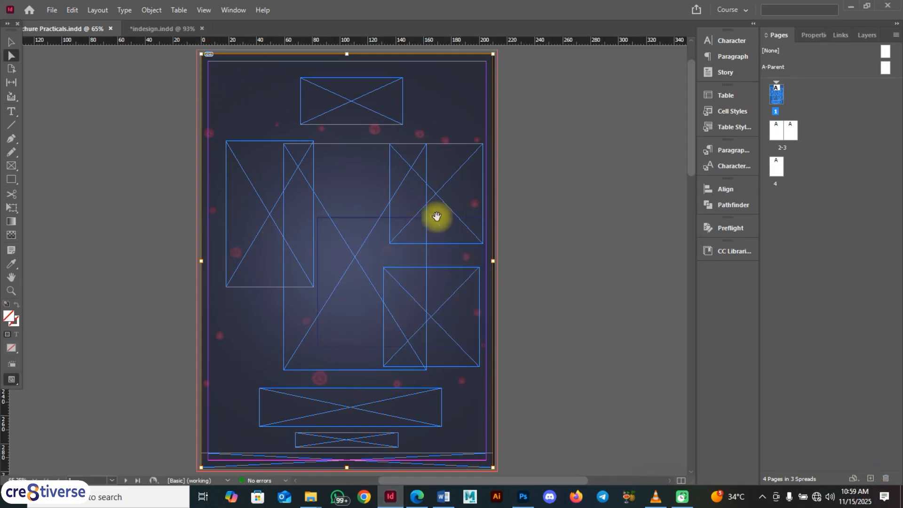
{"action": "left_click", "coordinate": [596, 175]}
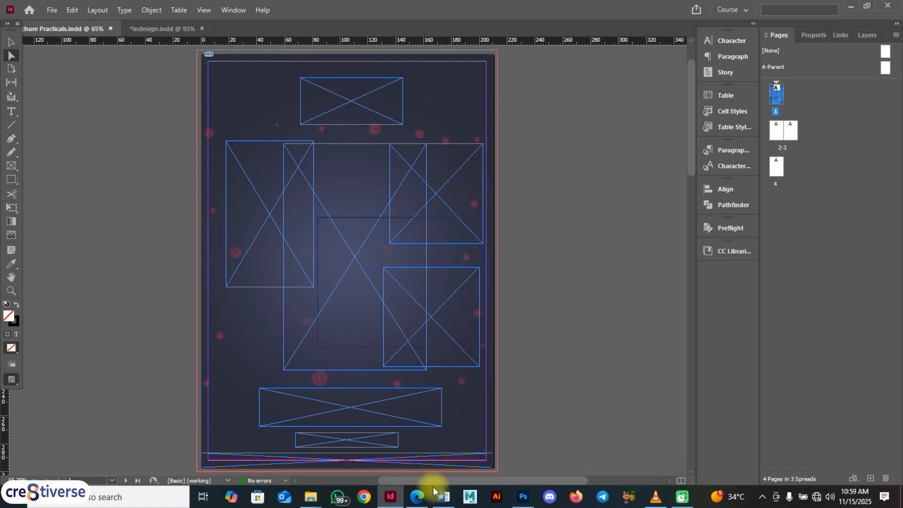
Check the logo in the reference PDF, and place P1 Logo from the Illustrator folder into page 1's top frame in InDesign
{"action": "left_click", "coordinate": [416, 496]}
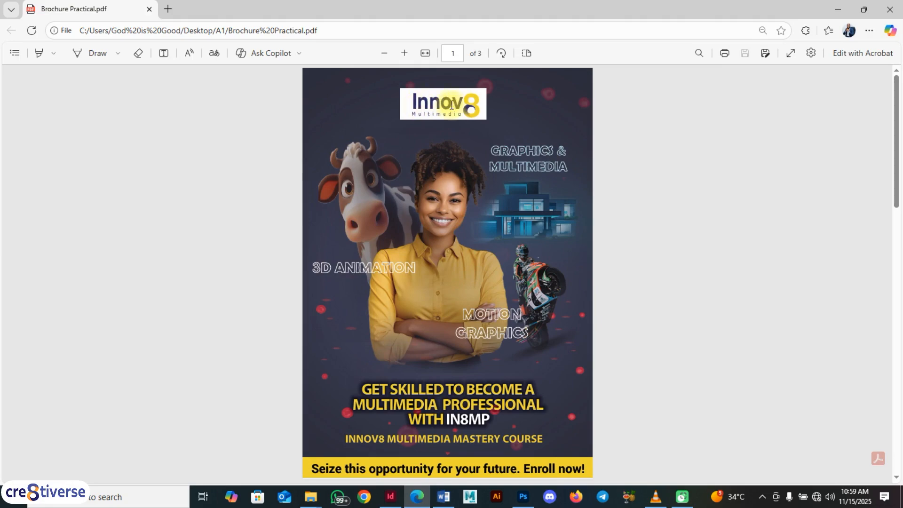
{"action": "left_click", "coordinate": [390, 496]}
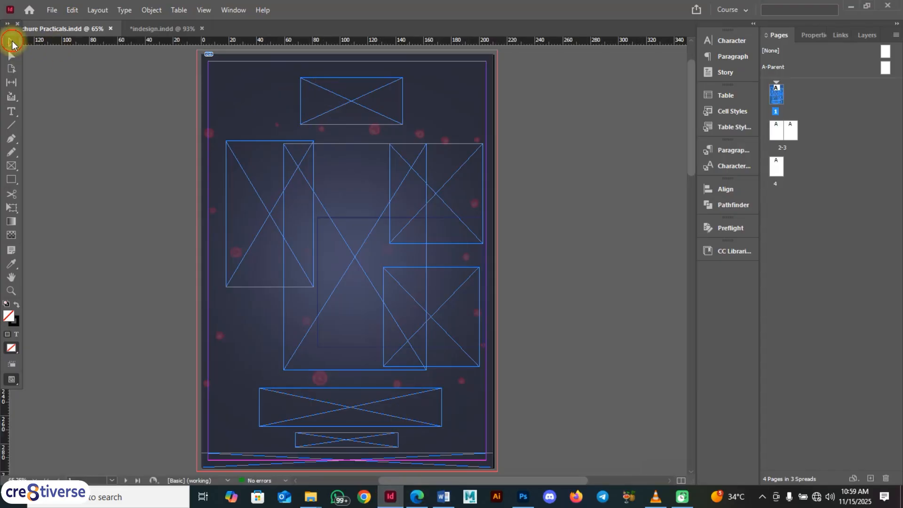
{"action": "left_click", "coordinate": [351, 97]}
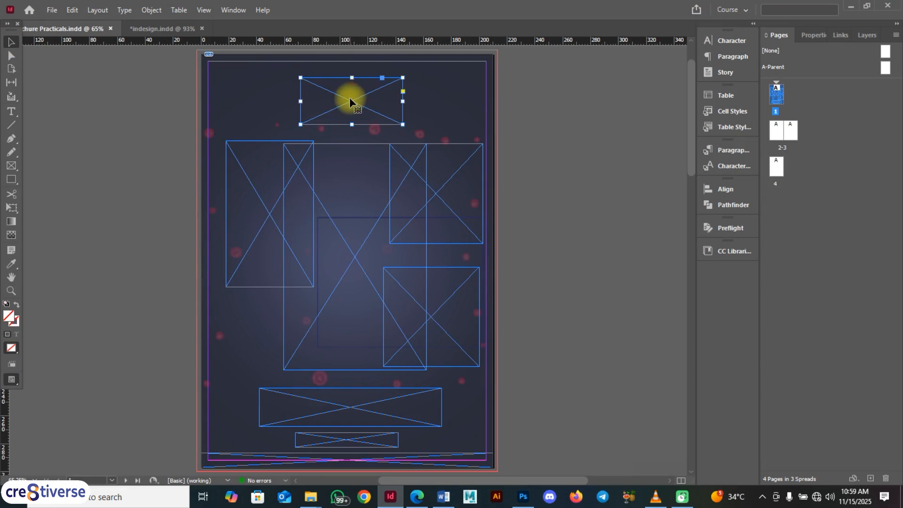
{"action": "key", "text": "ctrl+d"}
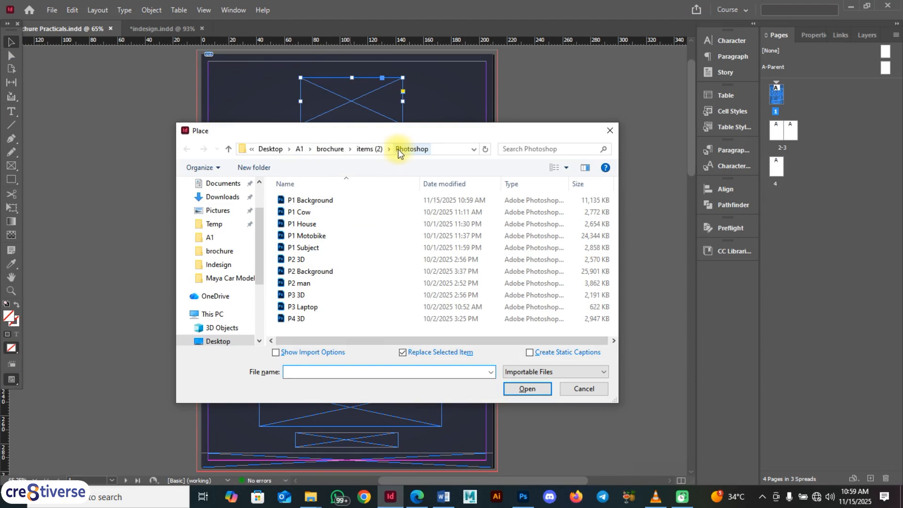
{"action": "left_click", "coordinate": [369, 148]}
{"action": "double_click", "coordinate": [303, 214]}
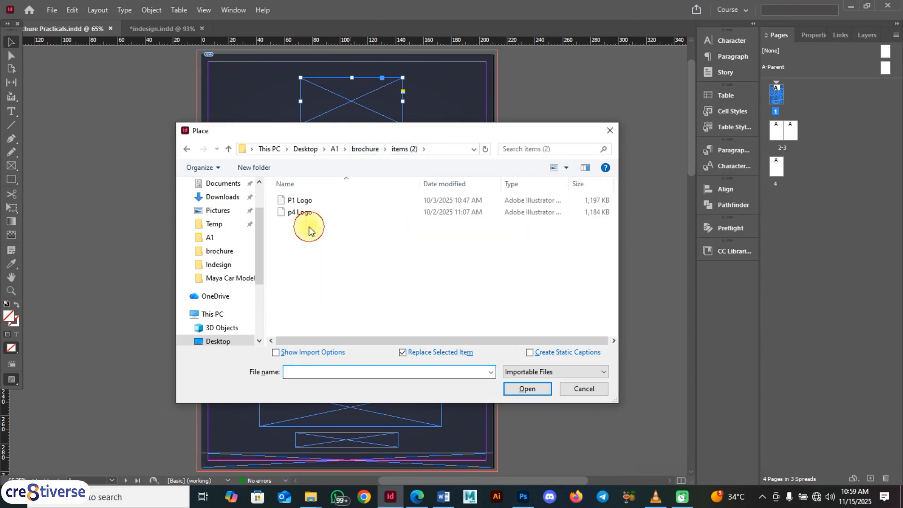
{"action": "left_click", "coordinate": [310, 200]}
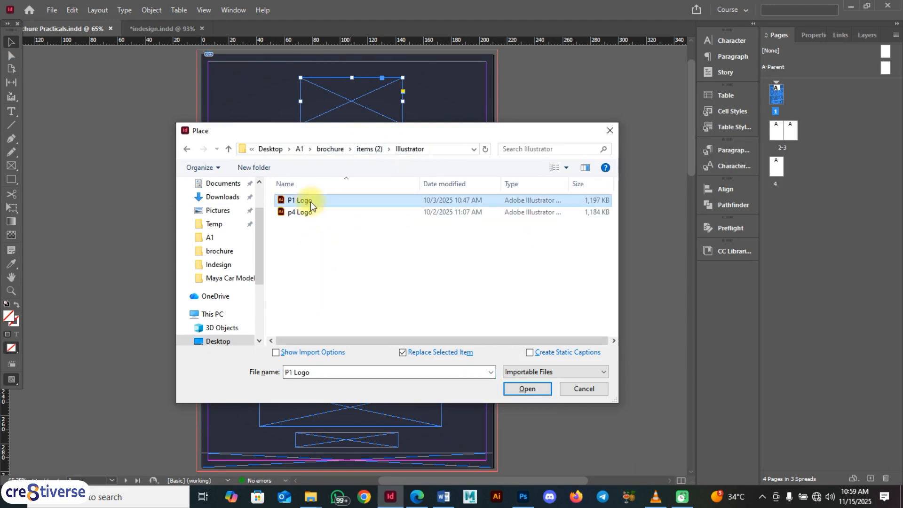
{"action": "left_click", "coordinate": [549, 390]}
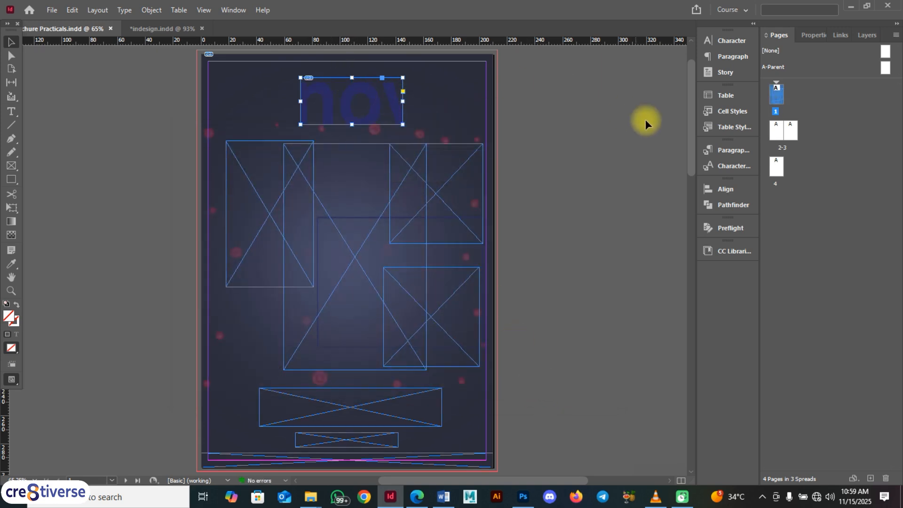
Examine the placed logo and its frame on page 1 at several zoom levels
{"action": "scroll", "coordinate": [396, 115], "scroll_direction": "down", "scroll_amount": 1}
{"action": "scroll", "coordinate": [397, 114], "scroll_direction": "down", "scroll_amount": 2}
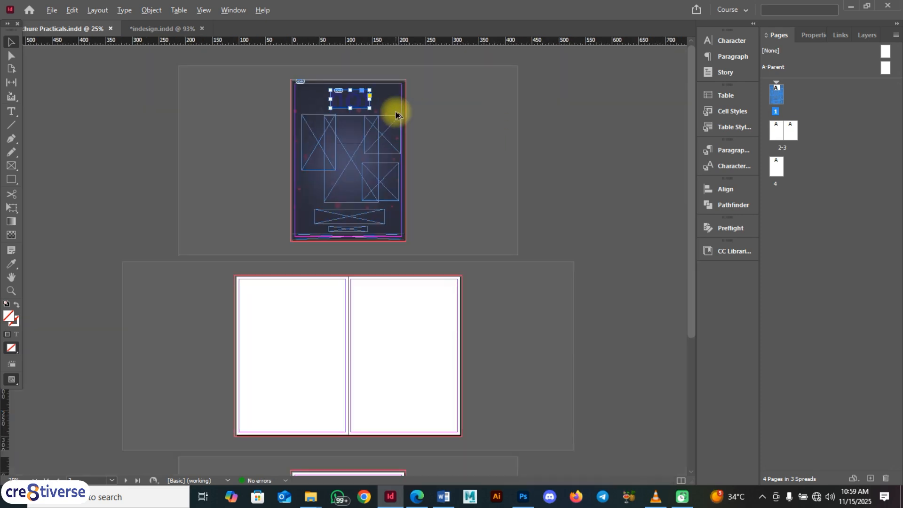
{"action": "key", "text": "space"}
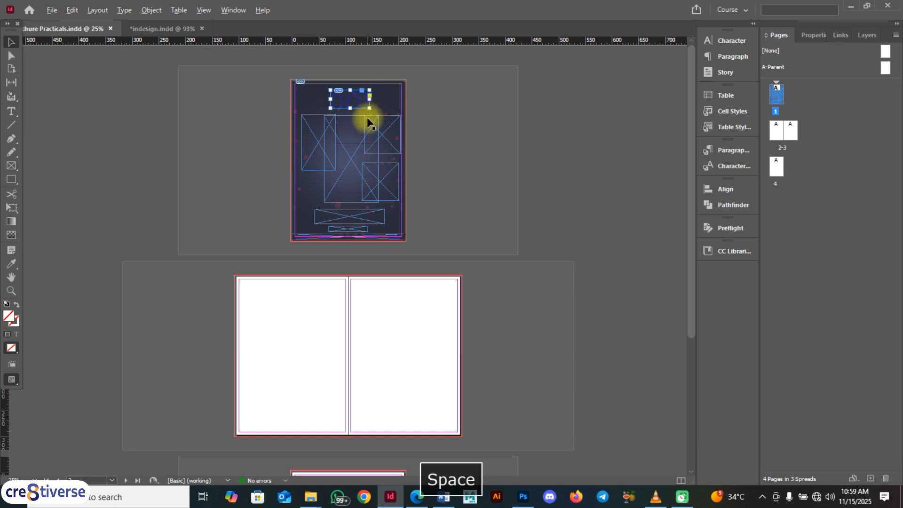
{"action": "key", "text": "alt"}
{"action": "key", "text": "ctrl+1"}
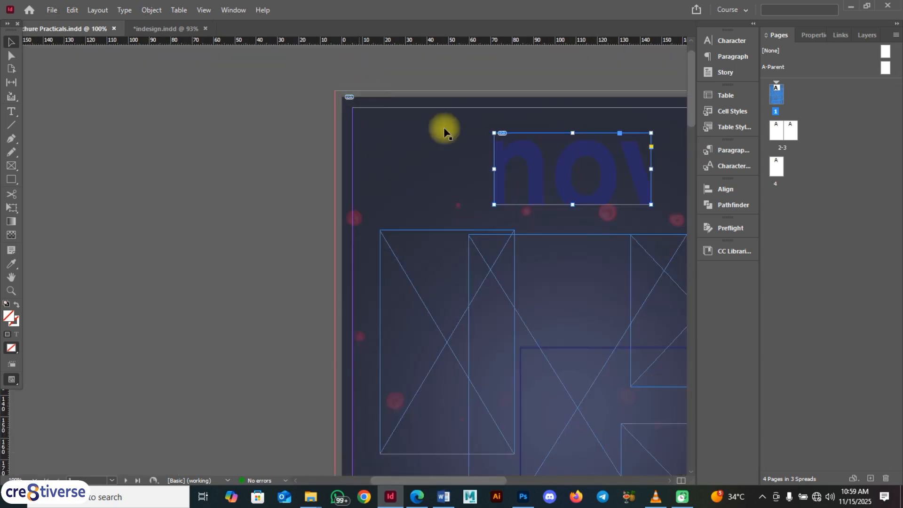
{"action": "key", "text": "space"}
{"action": "left_click_drag", "start_coordinate": [579, 175], "coordinate": [404, 189]}
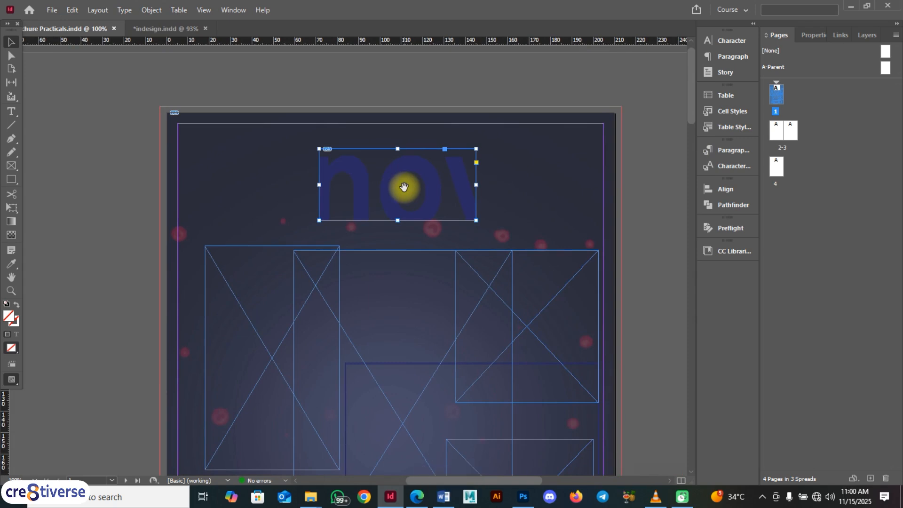
{"action": "key", "text": "space"}
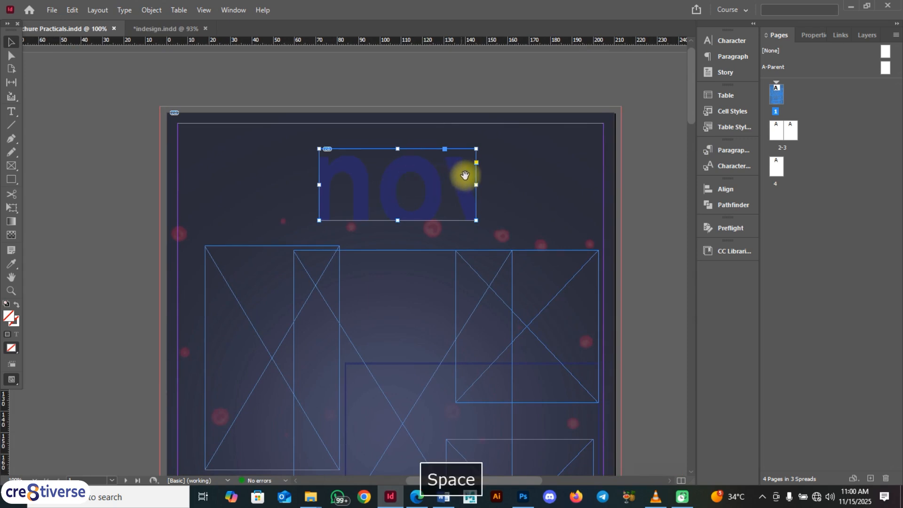
{"action": "mouse_move", "coordinate": [463, 181]}
{"action": "left_mouse_down"}
{"action": "mouse_move", "coordinate": [425, 179]}
{"action": "mouse_move", "coordinate": [466, 175]}
{"action": "mouse_move", "coordinate": [429, 183]}
{"action": "mouse_move", "coordinate": [460, 191]}
{"action": "left_mouse_up"}
{"action": "scroll", "coordinate": [459, 191], "scroll_direction": "up", "scroll_amount": 2}
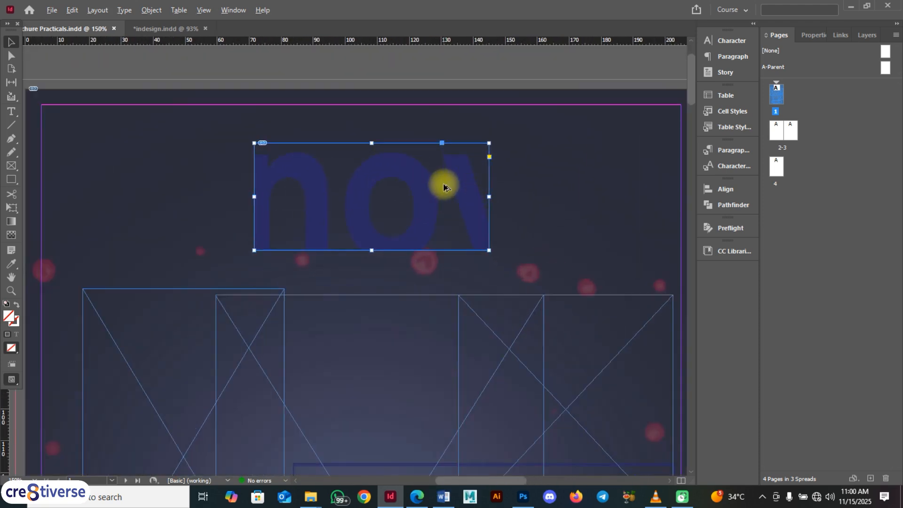
{"action": "scroll", "coordinate": [443, 188], "scroll_direction": "down", "scroll_amount": 2}
{"action": "scroll", "coordinate": [444, 188], "scroll_direction": "up", "scroll_amount": 3}
{"action": "scroll", "coordinate": [443, 188], "scroll_direction": "down", "scroll_amount": 2}
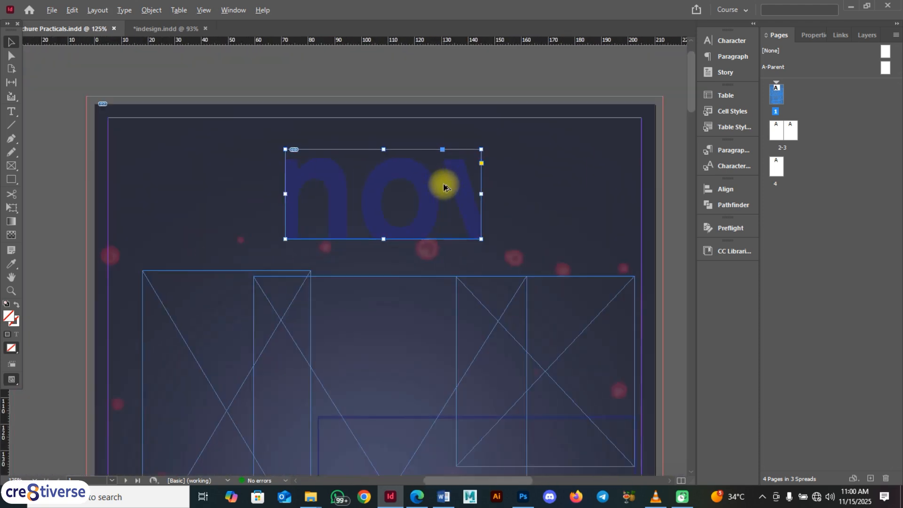
{"action": "scroll", "coordinate": [443, 187], "scroll_direction": "up", "scroll_amount": 1}
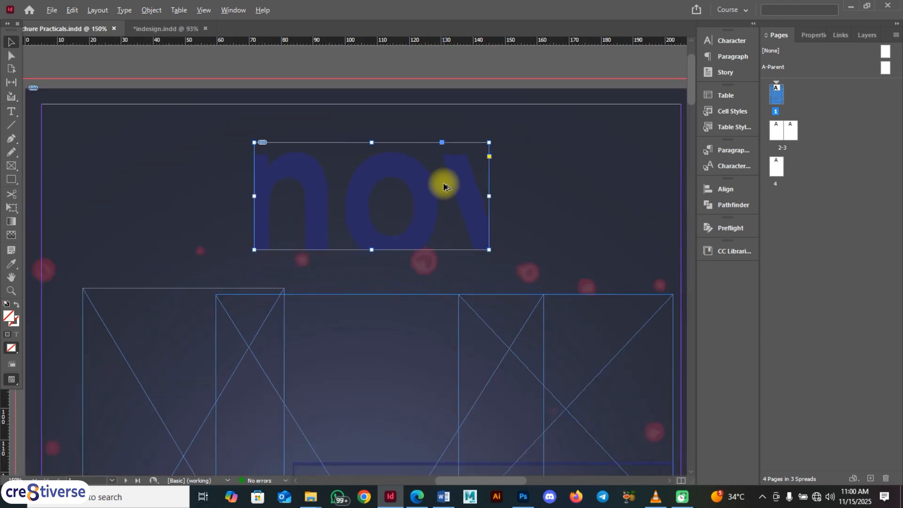
{"action": "scroll", "coordinate": [444, 187], "scroll_direction": "up", "scroll_amount": 3}
{"action": "scroll", "coordinate": [452, 180], "scroll_direction": "down", "scroll_amount": 2}
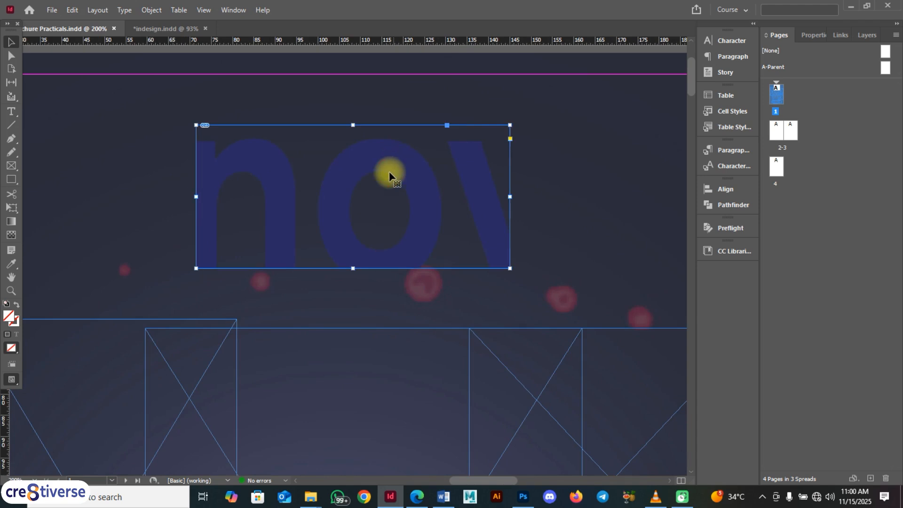
{"action": "scroll", "coordinate": [379, 167], "scroll_direction": "down", "scroll_amount": 2}
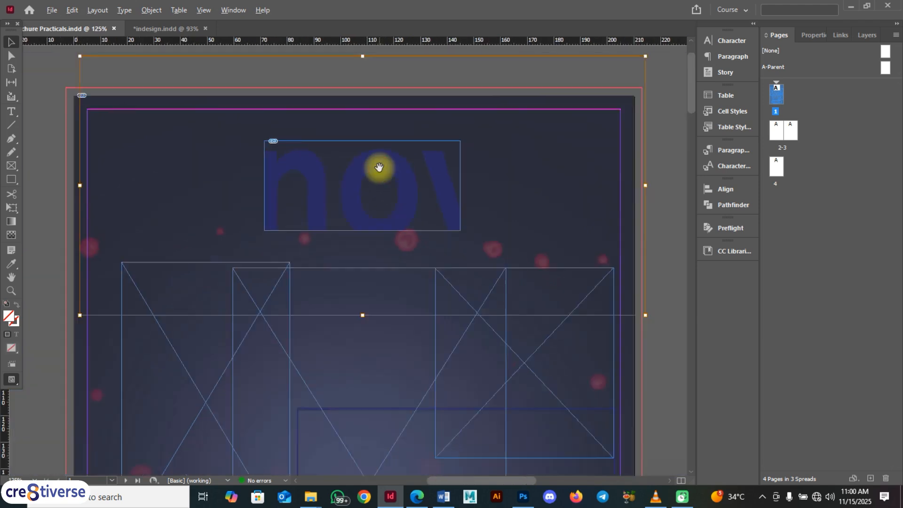
{"action": "scroll", "coordinate": [379, 167], "scroll_direction": "down", "scroll_amount": 2}
{"action": "scroll", "coordinate": [378, 167], "scroll_direction": "up", "scroll_amount": 1}
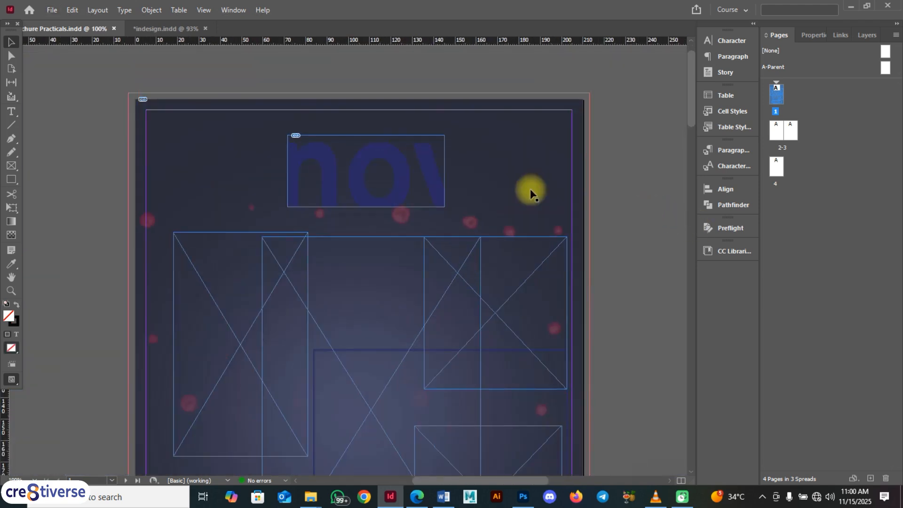
Compare selecting the logo's frame with selecting the artwork inside it, and clear the selection
{"action": "left_click", "coordinate": [423, 168]}
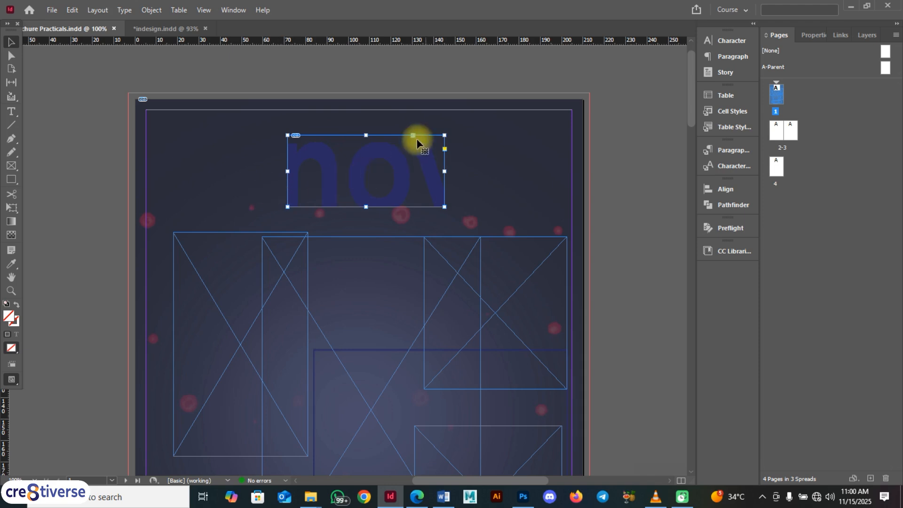
{"action": "left_click", "coordinate": [350, 173]}
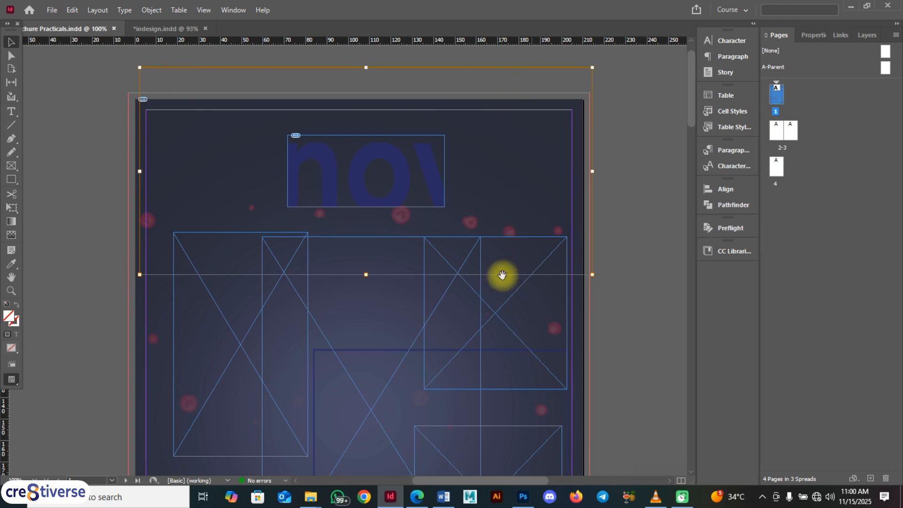
{"action": "left_click", "coordinate": [645, 216]}
{"action": "left_click", "coordinate": [401, 163]}
{"action": "left_click", "coordinate": [600, 188]}
{"action": "left_click", "coordinate": [365, 171]}
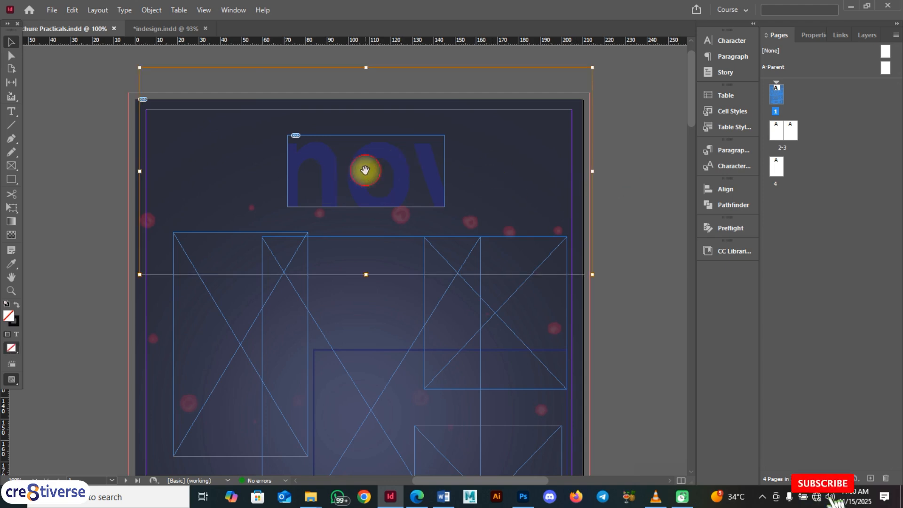
{"action": "left_click", "coordinate": [629, 156]}
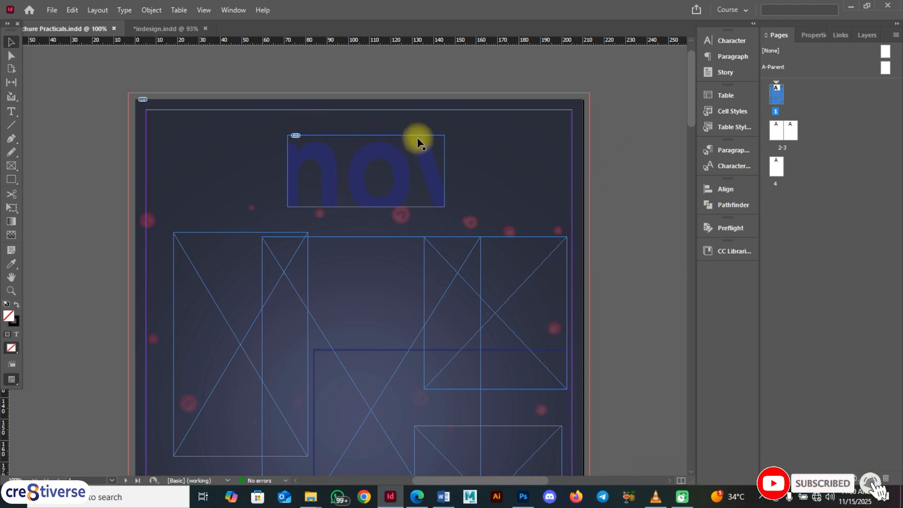
Scale the logo artwork down to fit inside its frame, and move the frame slightly up and to the left
{"action": "left_click", "coordinate": [373, 174]}
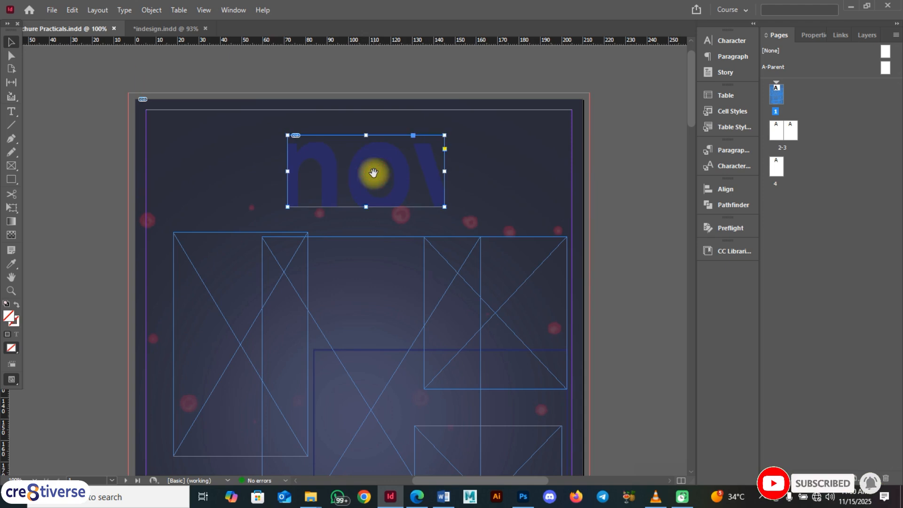
{"action": "left_click", "coordinate": [373, 173]}
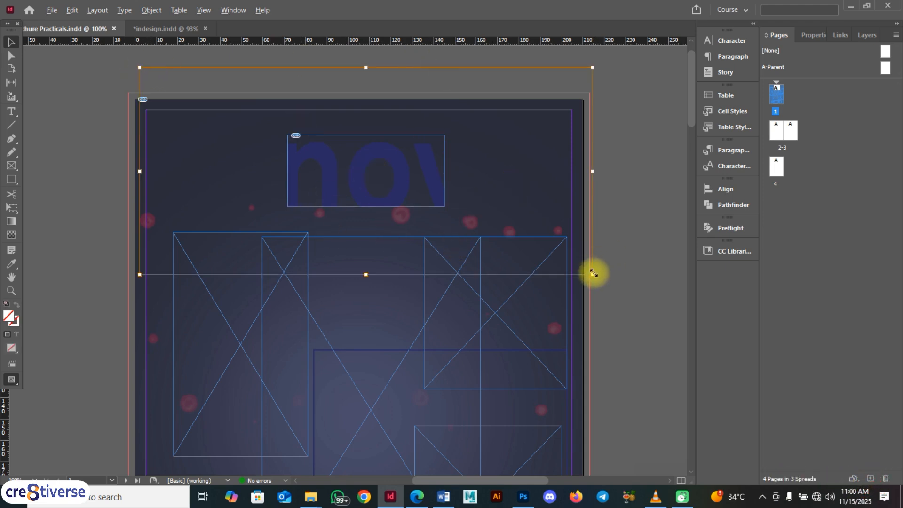
{"action": "left_click_drag", "start_coordinate": [591, 274], "coordinate": [423, 207]}
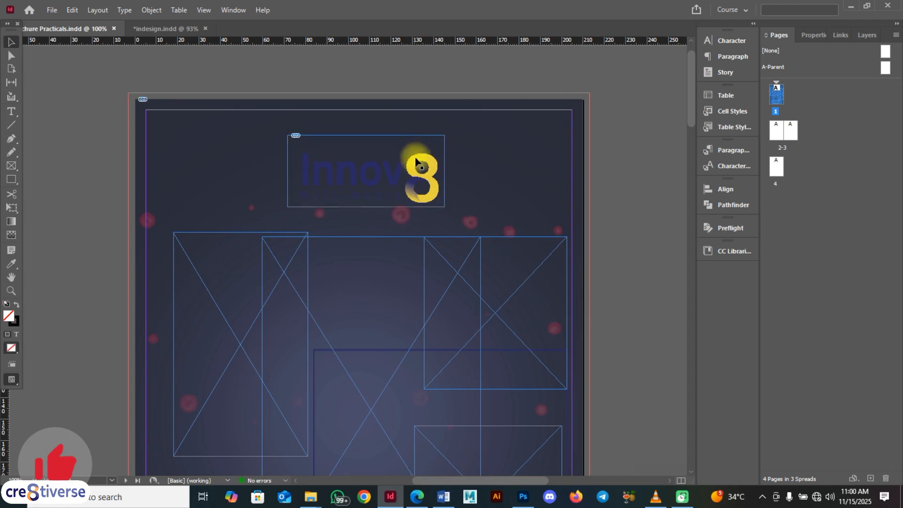
{"action": "left_click_drag", "start_coordinate": [414, 168], "coordinate": [411, 164]}
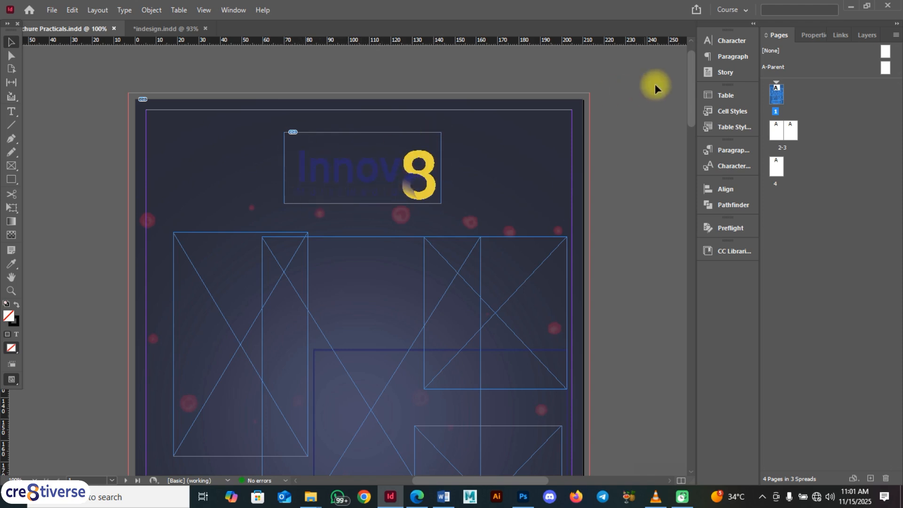
Display the Control bar in the workspace
{"action": "left_click", "coordinate": [234, 11]}
{"action": "left_click", "coordinate": [204, 11]}
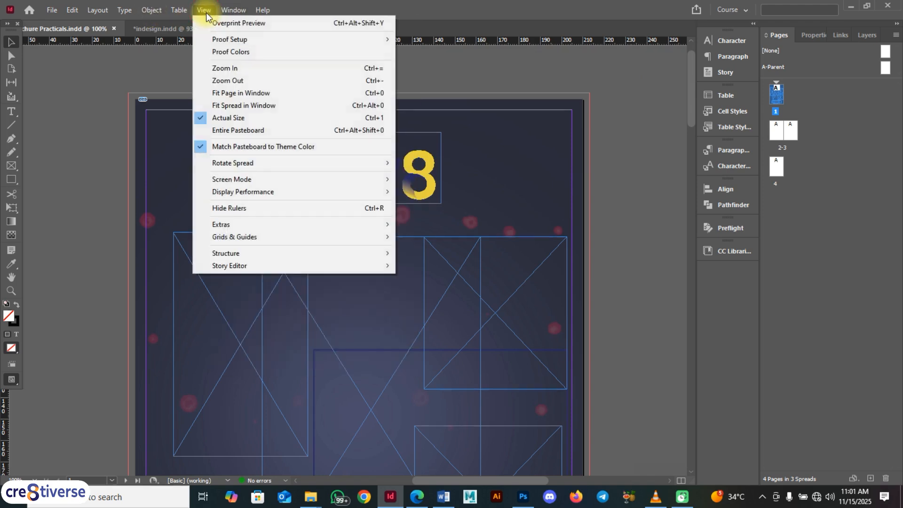
{"action": "mouse_move", "coordinate": [232, 11]}
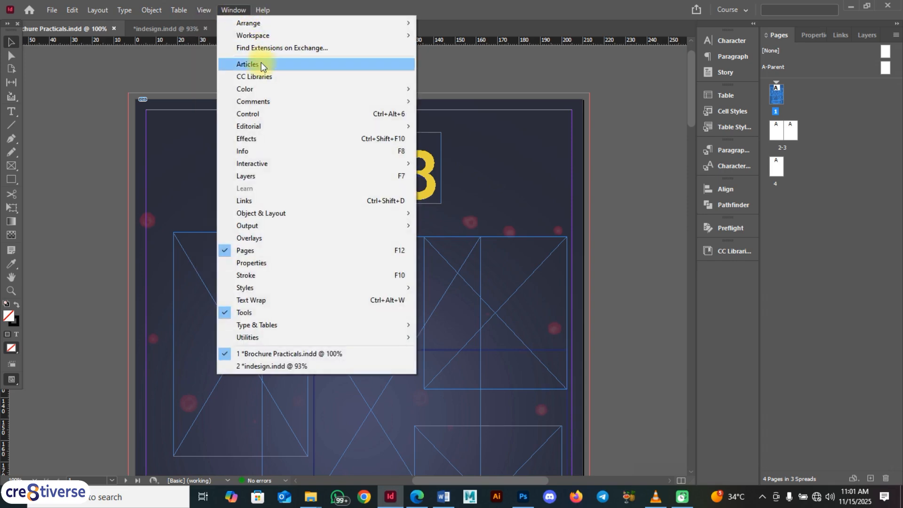
{"action": "left_click", "coordinate": [271, 115]}
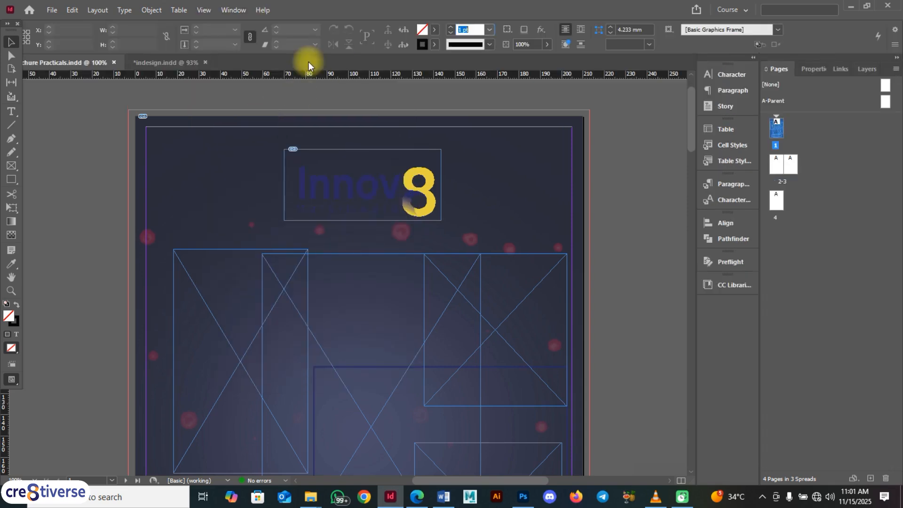
Fill the logo's frame at the top of page 1 with the [Paper] swatch
{"action": "left_click", "coordinate": [365, 159]}
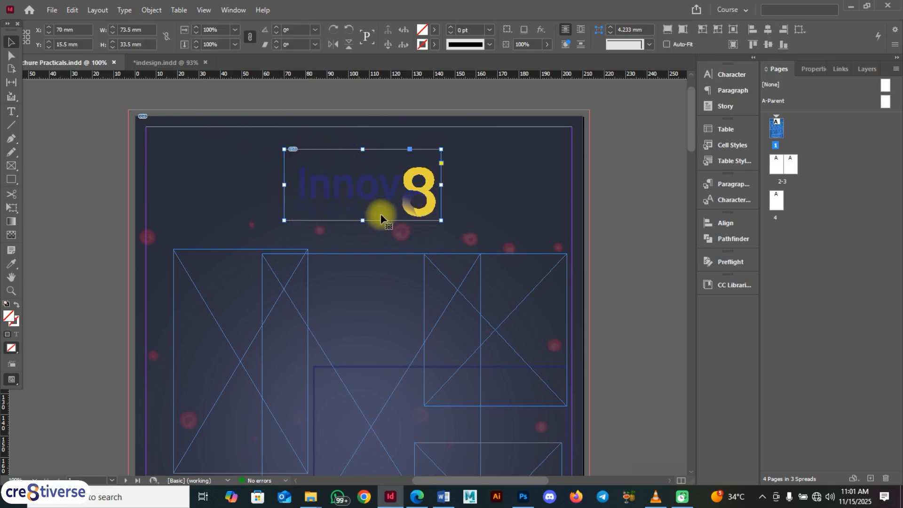
{"action": "left_click", "coordinate": [386, 162]}
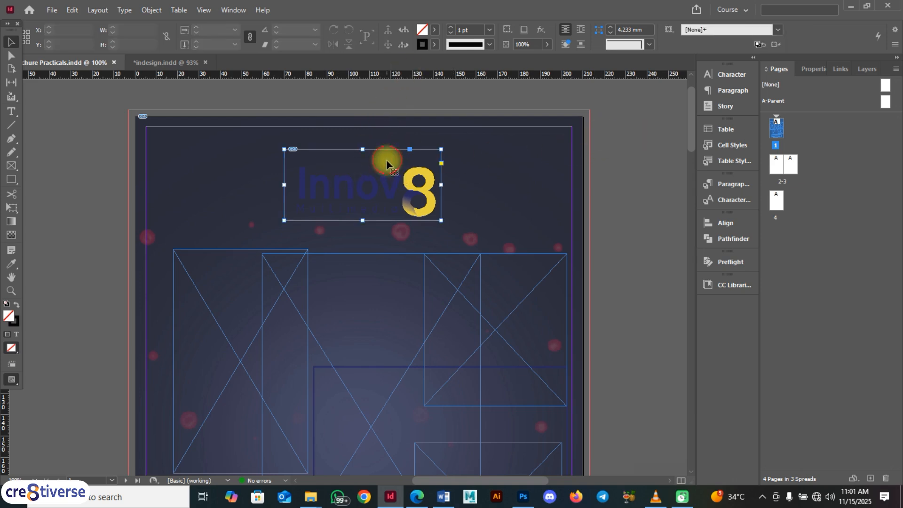
{"action": "left_click", "coordinate": [435, 29]}
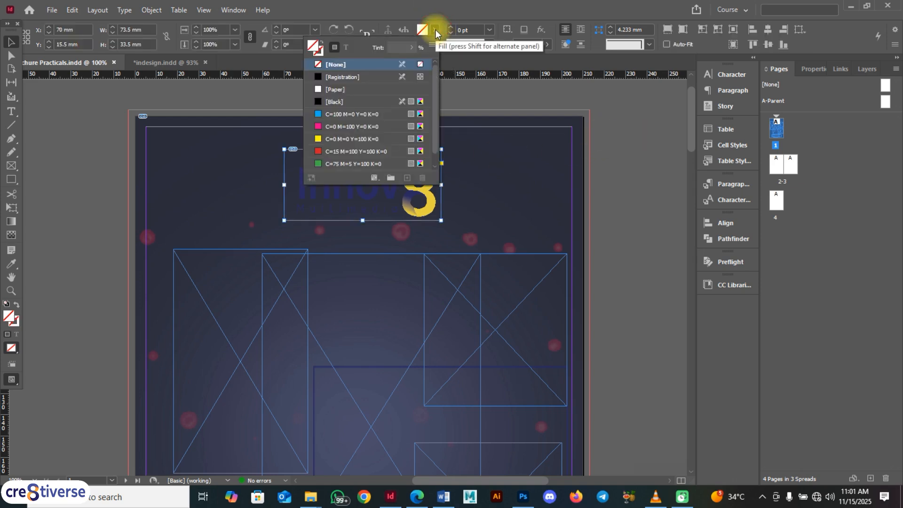
{"action": "left_click", "coordinate": [338, 90]}
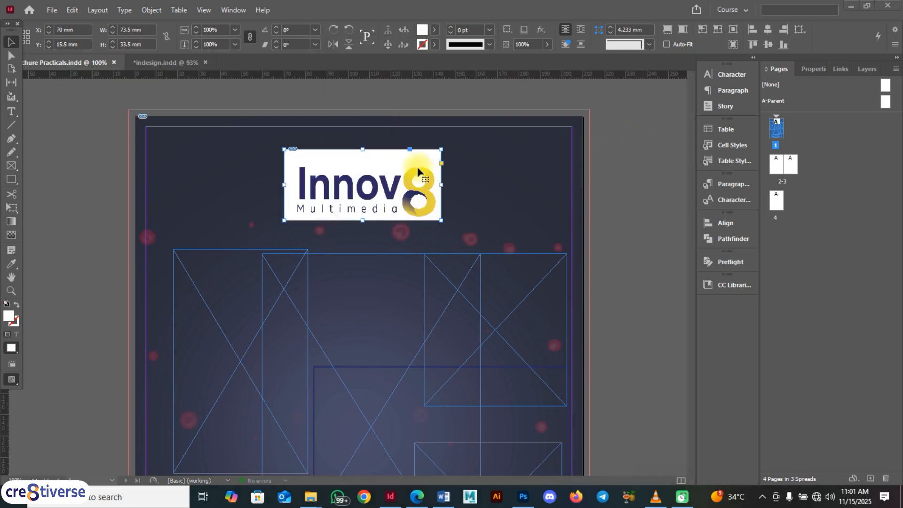
{"action": "left_click", "coordinate": [612, 103]}
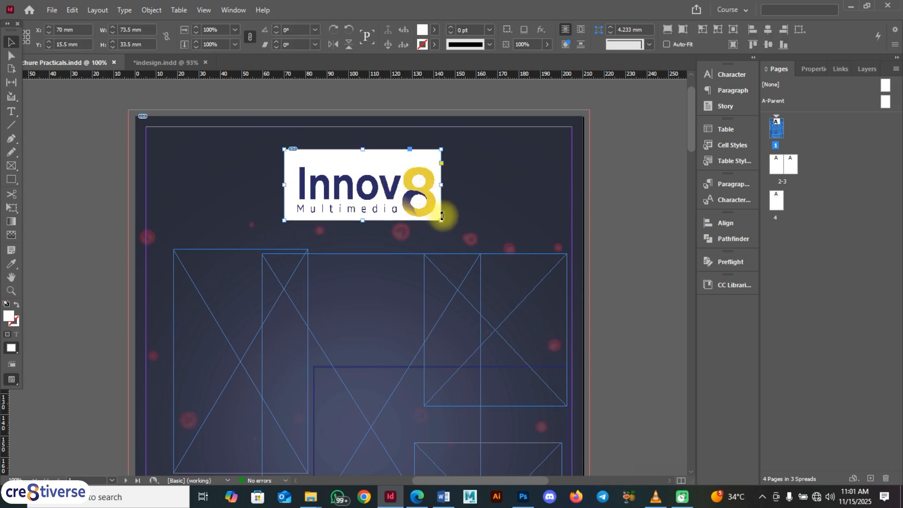
Shrink the logo's frame about its centre to about 48.5 × 22.1 mm and scale the artwork down proportionally to fit inside it
{"action": "left_click_drag", "start_coordinate": [442, 220], "coordinate": [416, 196]}
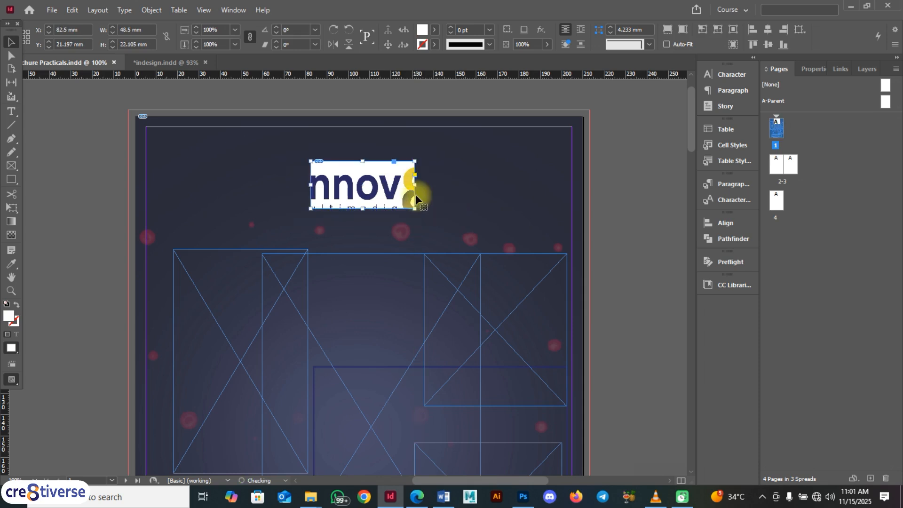
{"action": "left_click", "coordinate": [361, 184]}
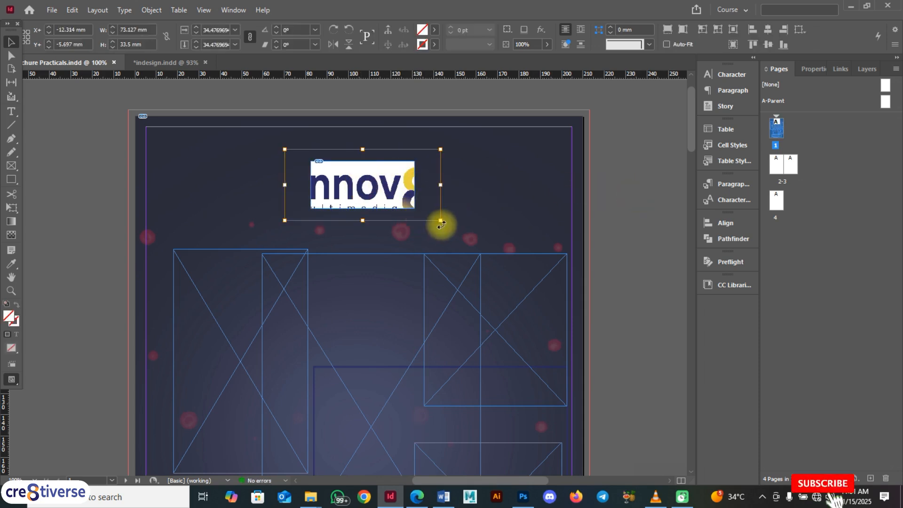
{"action": "left_click_drag", "start_coordinate": [440, 221], "coordinate": [411, 207]}
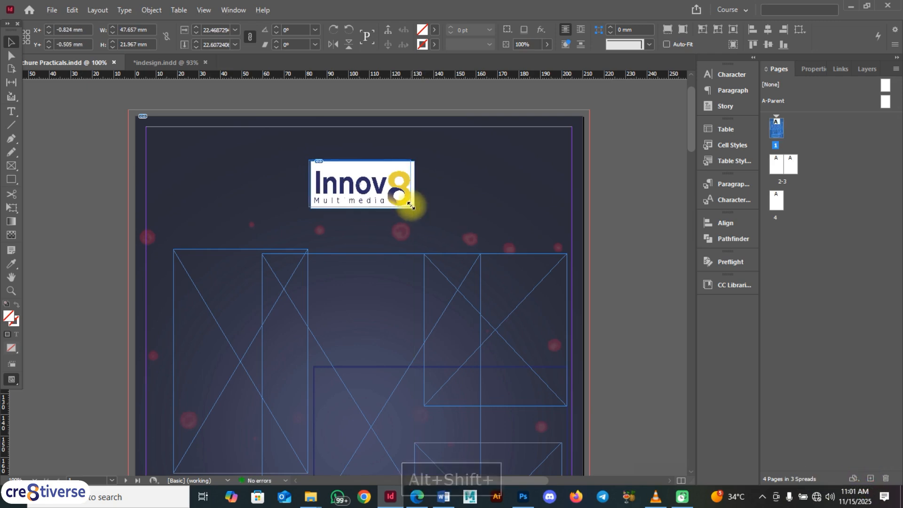
{"action": "left_click", "coordinate": [617, 183]}
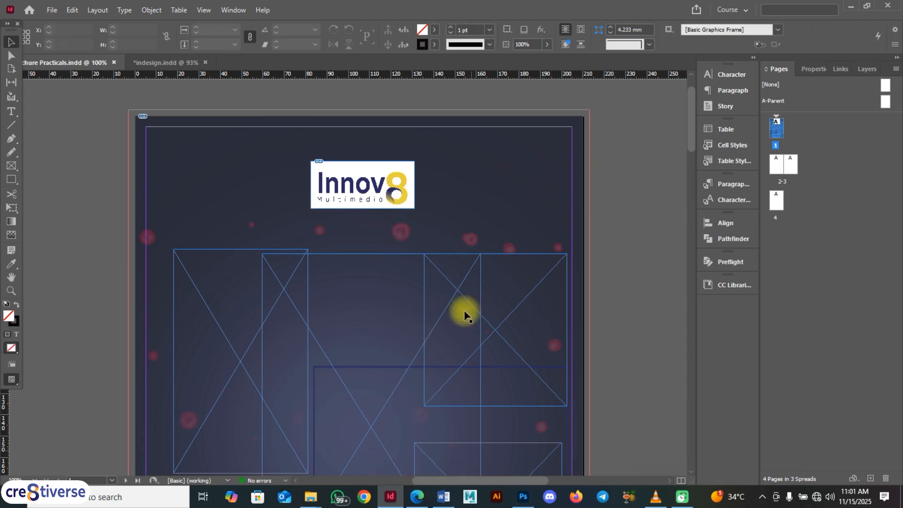
Review page 1's empty picture frames and compare them with the cover layout in the reference PDF
{"action": "scroll", "coordinate": [558, 226], "scroll_direction": "down", "scroll_amount": 3}
{"action": "scroll", "coordinate": [557, 225], "scroll_direction": "up", "scroll_amount": 2}
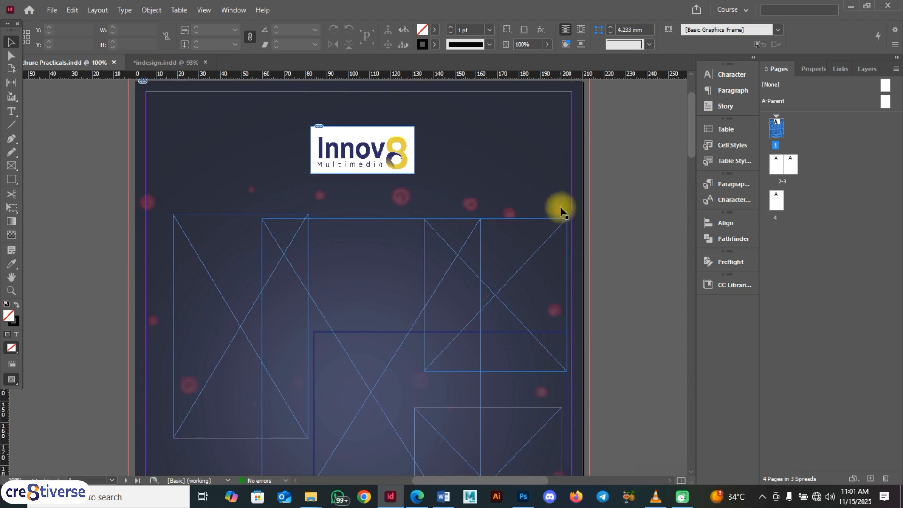
{"action": "scroll", "coordinate": [559, 207], "scroll_direction": "down", "scroll_amount": 2}
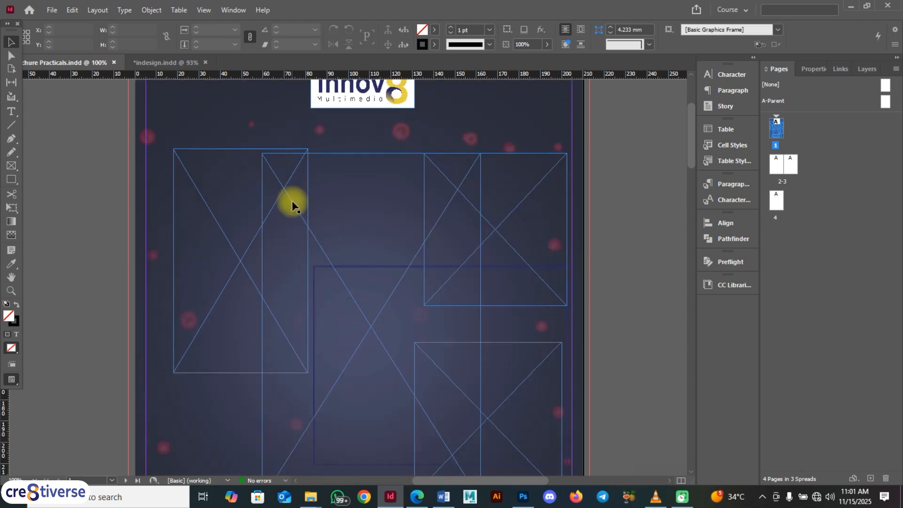
{"action": "left_click", "coordinate": [417, 496]}
{"action": "key", "text": "alt+Tab"}
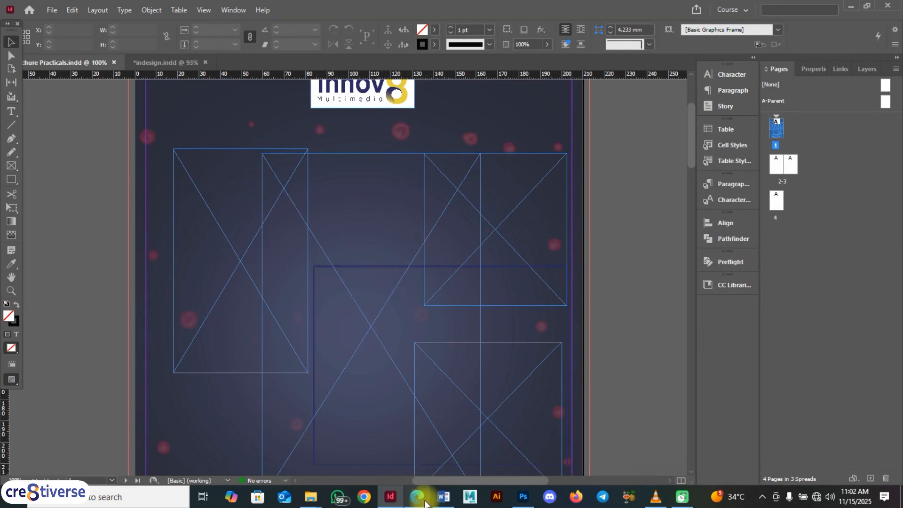
{"action": "scroll", "coordinate": [370, 292], "scroll_direction": "down", "scroll_amount": 3}
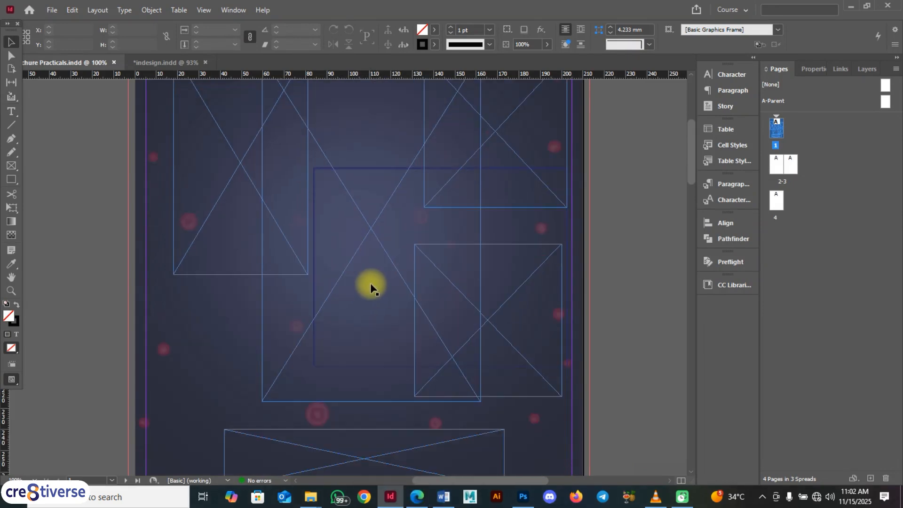
{"action": "scroll", "coordinate": [371, 286], "scroll_direction": "up", "scroll_amount": 2}
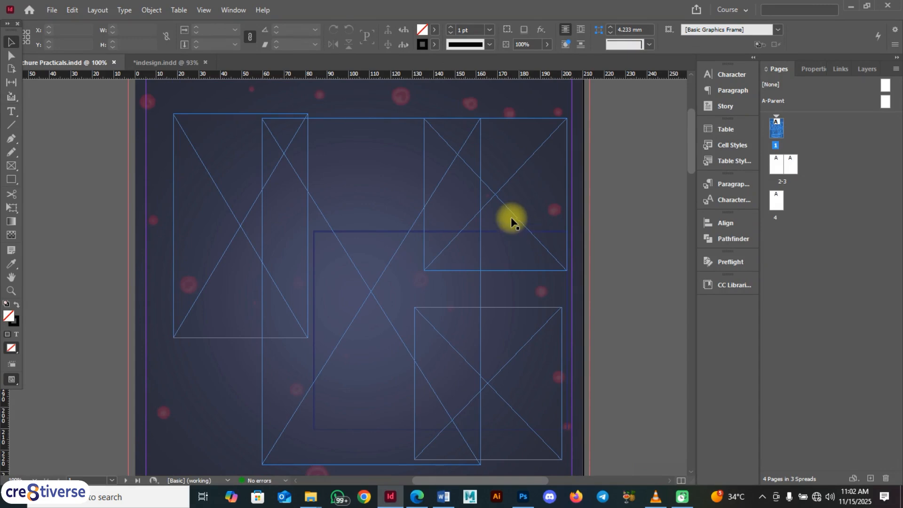
{"action": "left_click", "coordinate": [418, 502]}
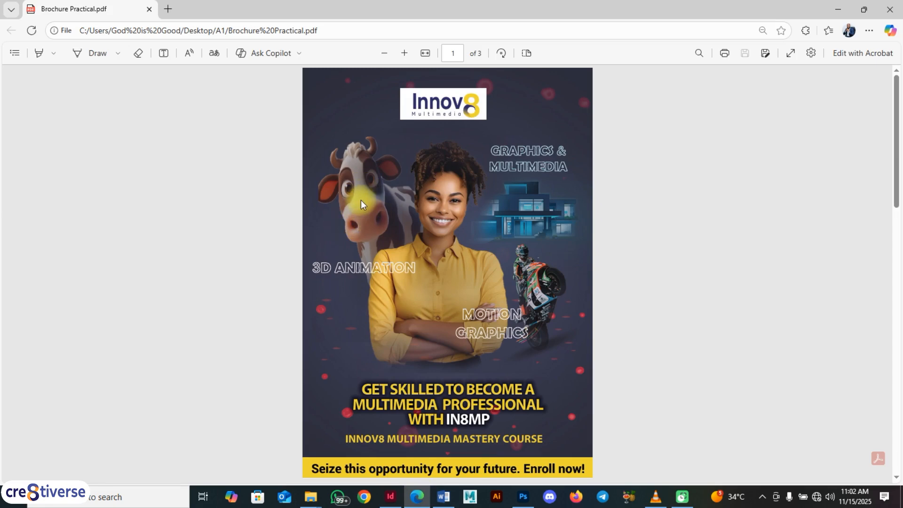
Return to InDesign and place P1 Cow from the Photoshop folder in the tall frame on page 1's left side
{"action": "left_click", "coordinate": [391, 496]}
{"action": "left_click", "coordinate": [209, 165]}
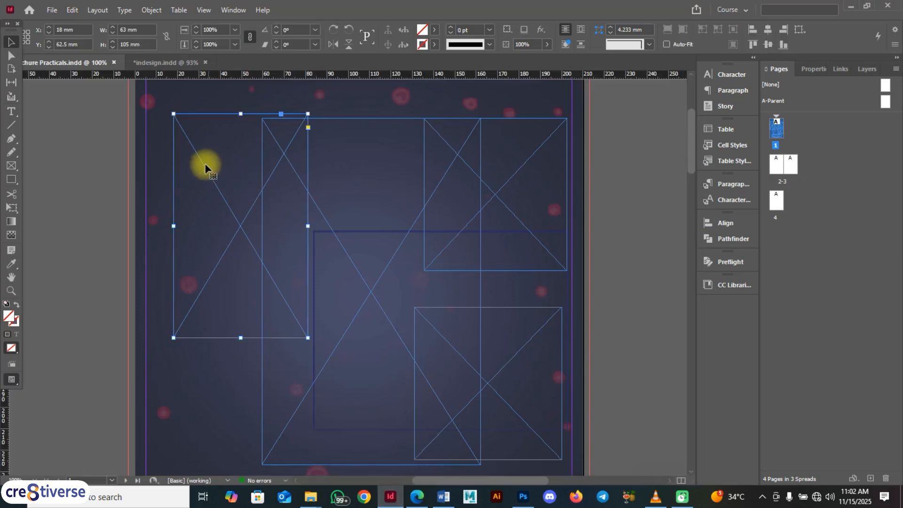
{"action": "key", "text": "ctrl+d"}
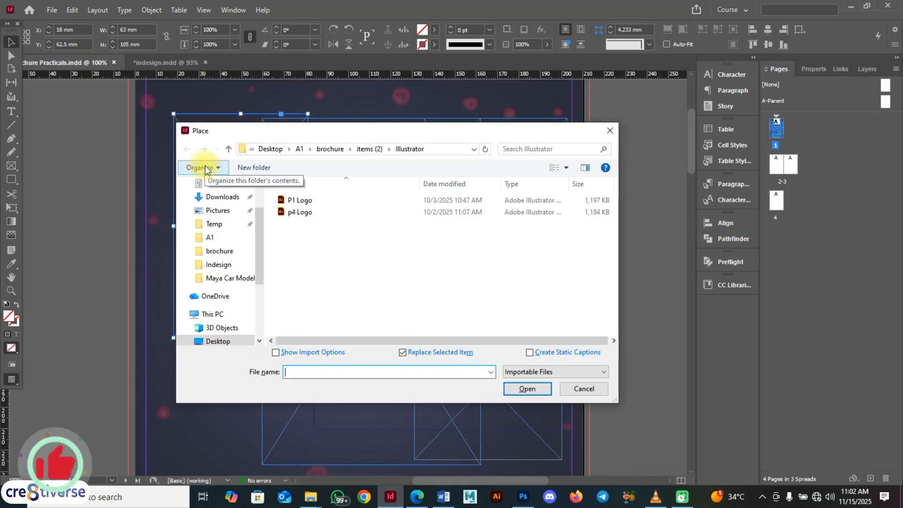
{"action": "left_click", "coordinate": [370, 149]}
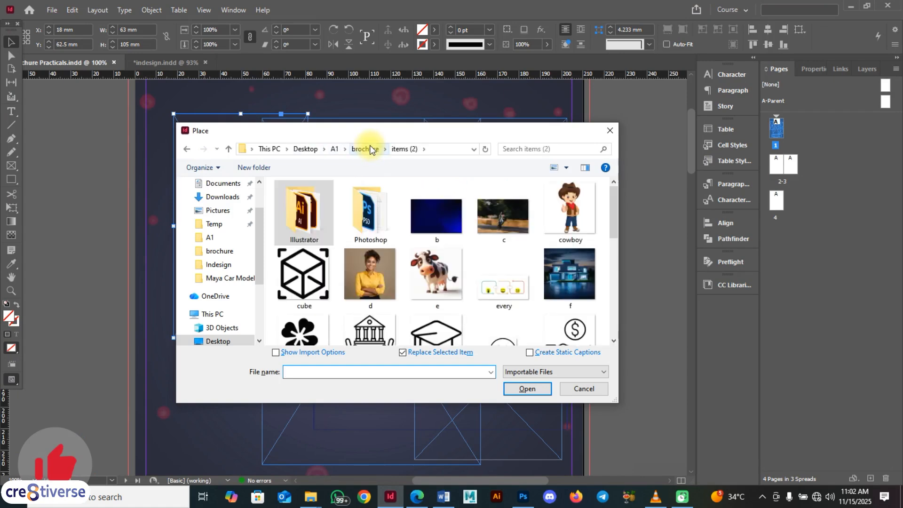
{"action": "double_click", "coordinate": [371, 225]}
{"action": "key", "text": "F9"}
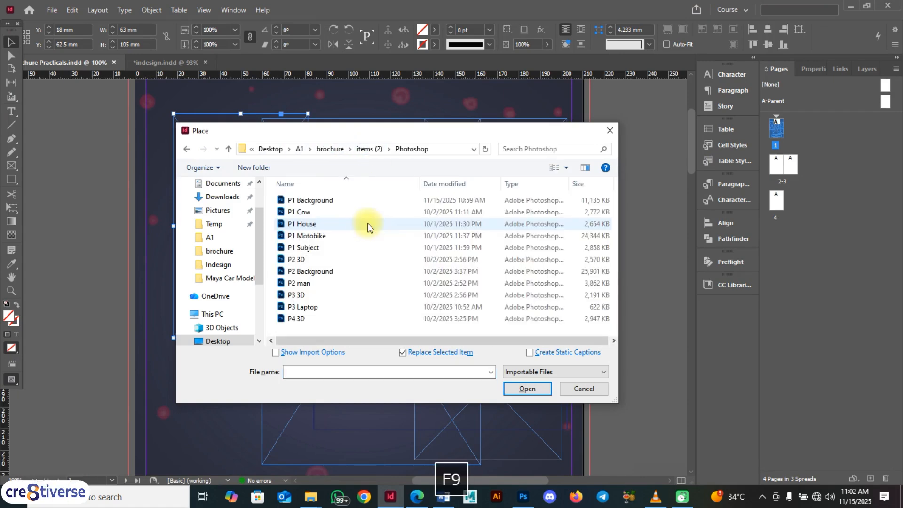
{"action": "left_click", "coordinate": [315, 214]}
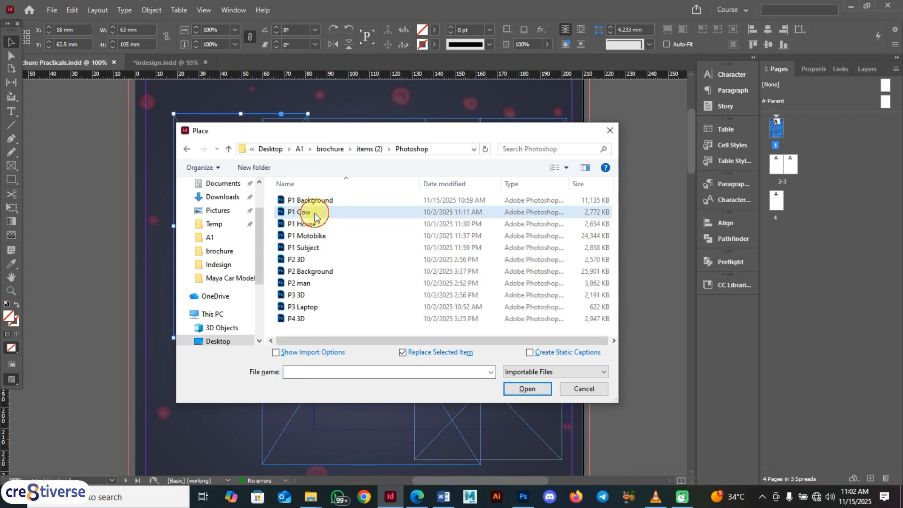
{"action": "left_click", "coordinate": [529, 388]}
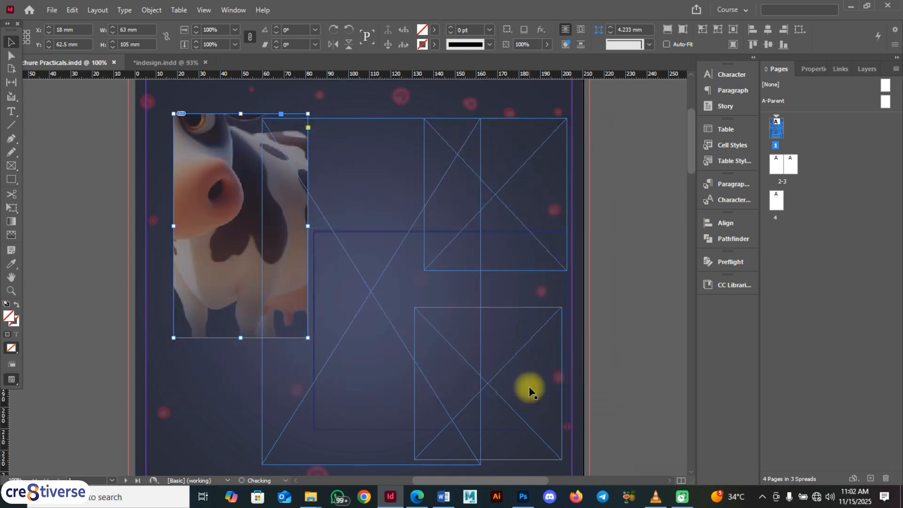
Scale the cow image proportionally about its centre inside the frame to about 118 × 118 mm
{"action": "scroll", "coordinate": [216, 203], "scroll_direction": "down", "scroll_amount": 2, "text": "alt"}
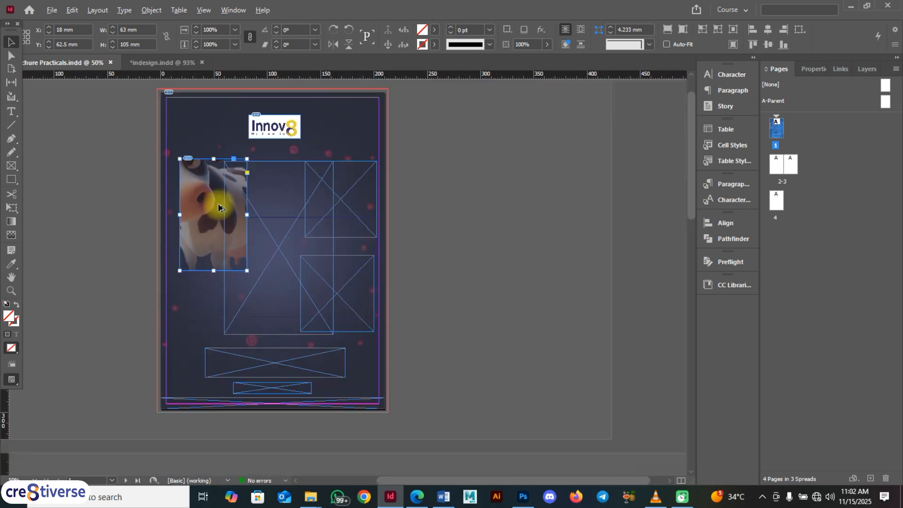
{"action": "left_click", "coordinate": [200, 202]}
{"action": "left_click_drag", "start_coordinate": [121, 111], "coordinate": [149, 152]}
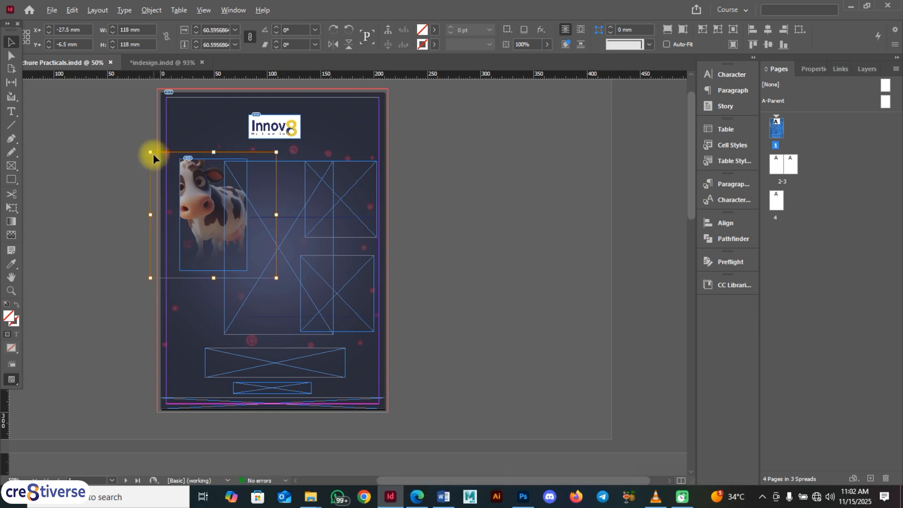
{"action": "left_click", "coordinate": [540, 171]}
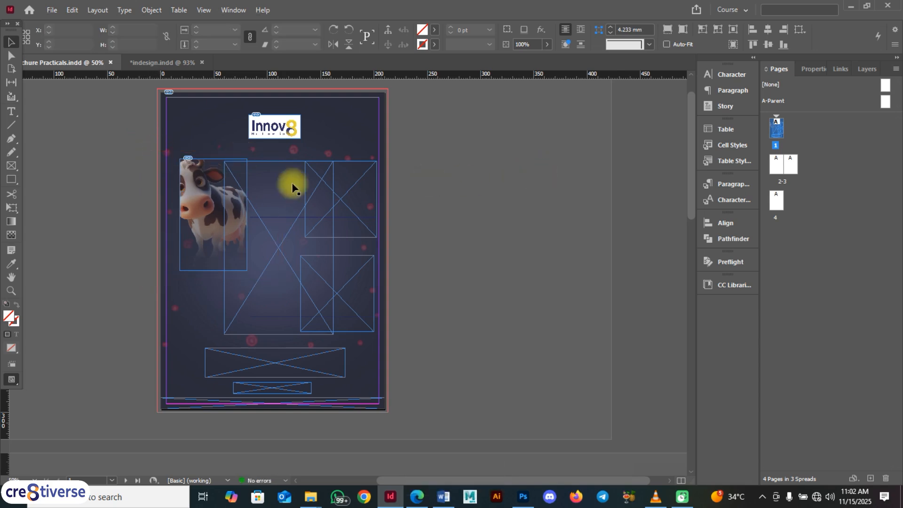
Enlarge the cow's frame about its centre to about 78 × 130 mm and shift the image slightly to the right inside it
{"action": "left_click", "coordinate": [212, 172]}
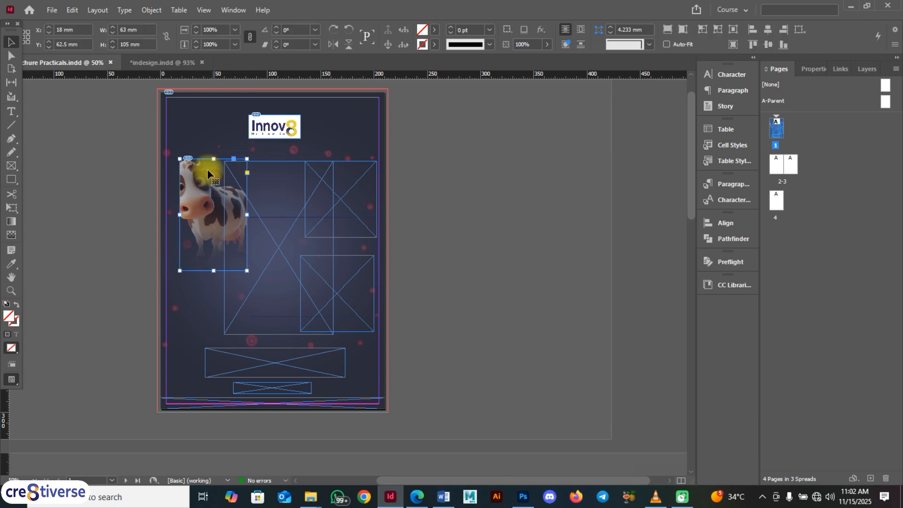
{"action": "left_click_drag", "start_coordinate": [247, 158], "coordinate": [255, 160]}
{"action": "left_click", "coordinate": [466, 164]}
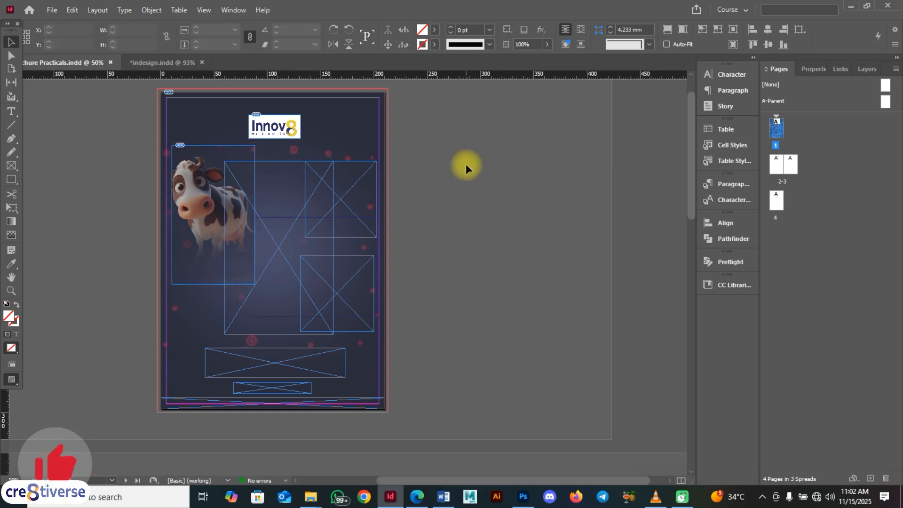
{"action": "double_click", "coordinate": [198, 188]}
{"action": "left_click_drag", "start_coordinate": [197, 188], "coordinate": [201, 196]}
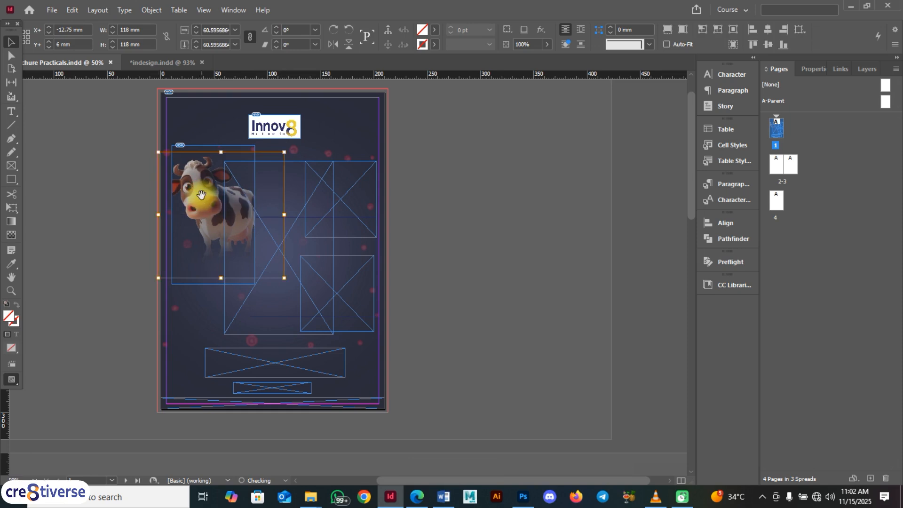
{"action": "left_click", "coordinate": [484, 160]}
Enlarge the cow's frame proportionally about its centre until it reaches the page's left edge and uncovers the cow's ear and tail
{"action": "double_click", "coordinate": [233, 151]}
{"action": "left_click", "coordinate": [110, 123]}
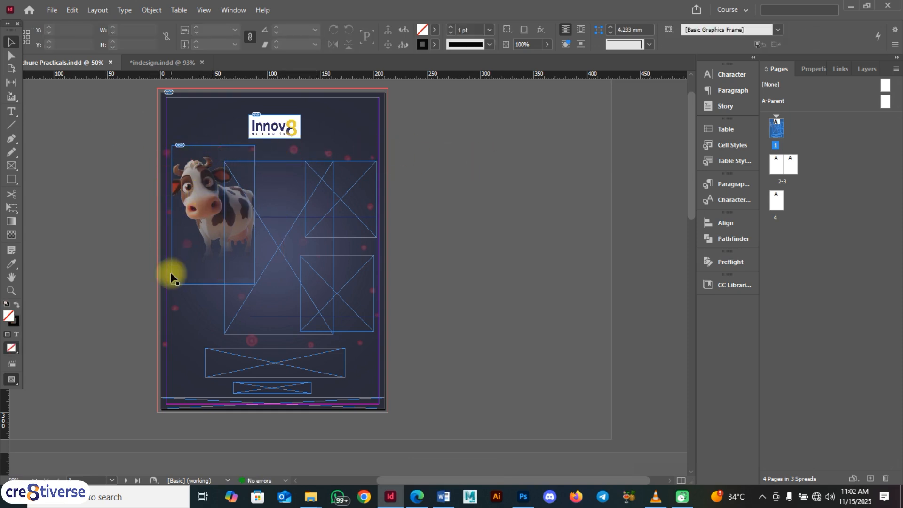
{"action": "double_click", "coordinate": [177, 275]}
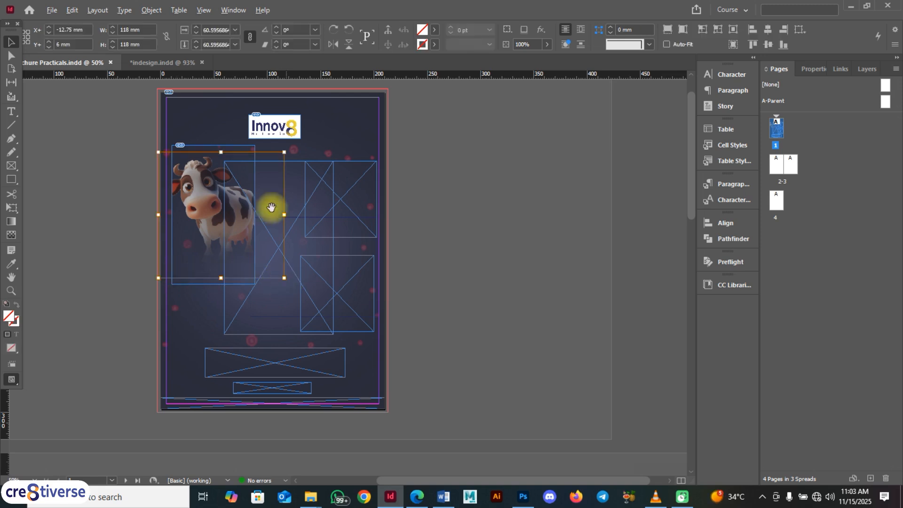
{"action": "left_click", "coordinate": [458, 202]}
{"action": "left_click", "coordinate": [234, 151]}
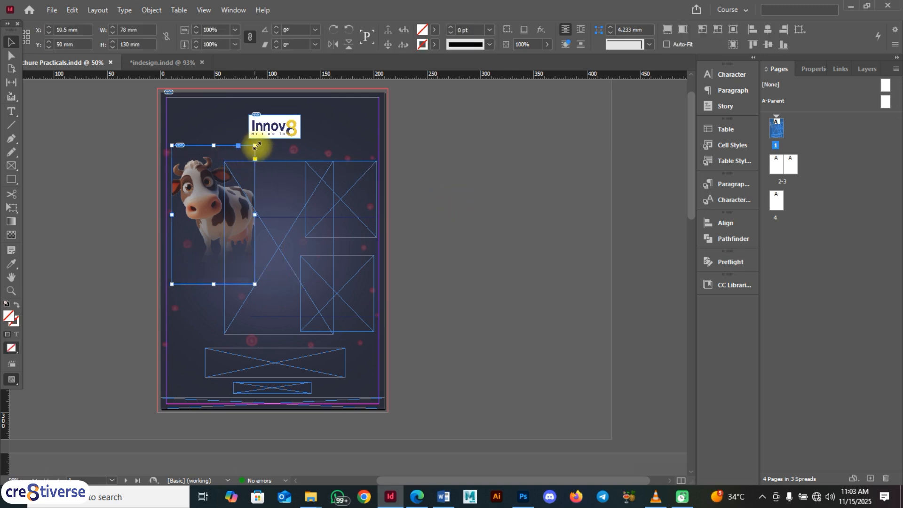
{"action": "left_click_drag", "start_coordinate": [255, 145], "coordinate": [265, 149]}
{"action": "left_click", "coordinate": [444, 160]}
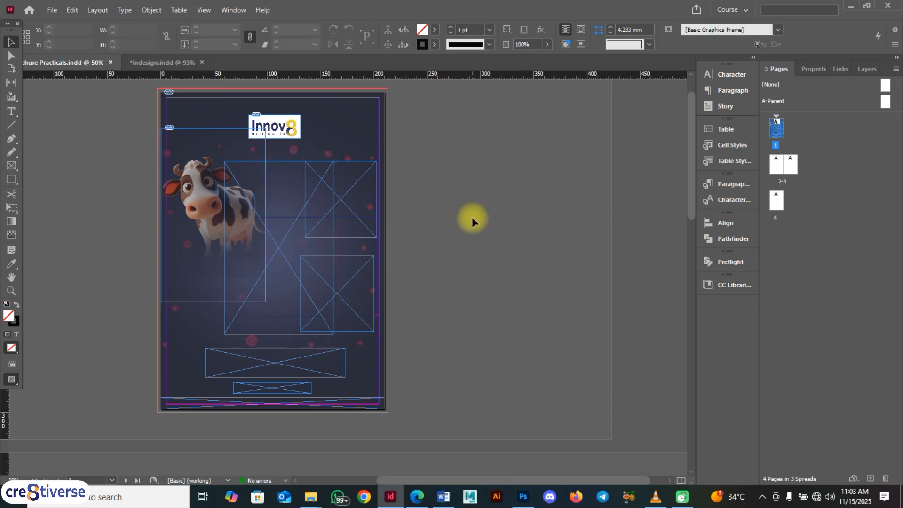
Preview page 1 in presentation mode and check the cow image's bounds against its frame
{"action": "key", "text": "shift+w"}
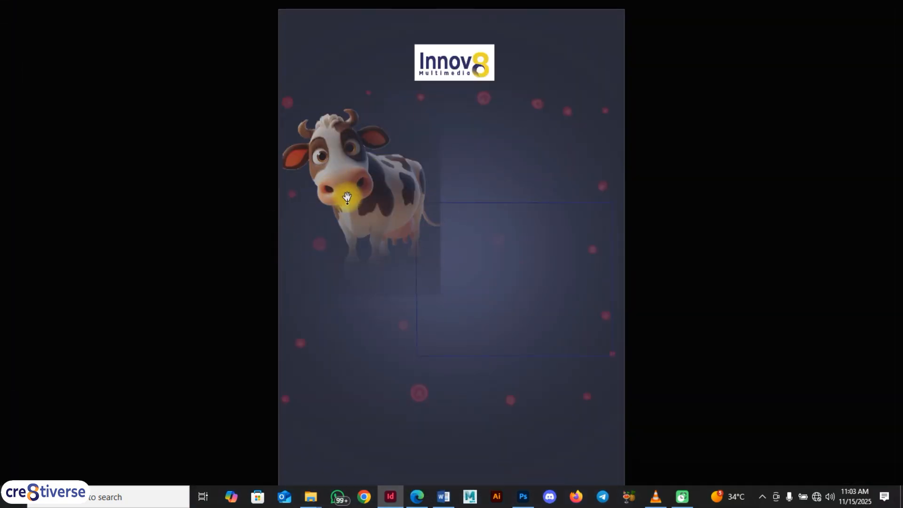
{"action": "key", "text": "shift+w"}
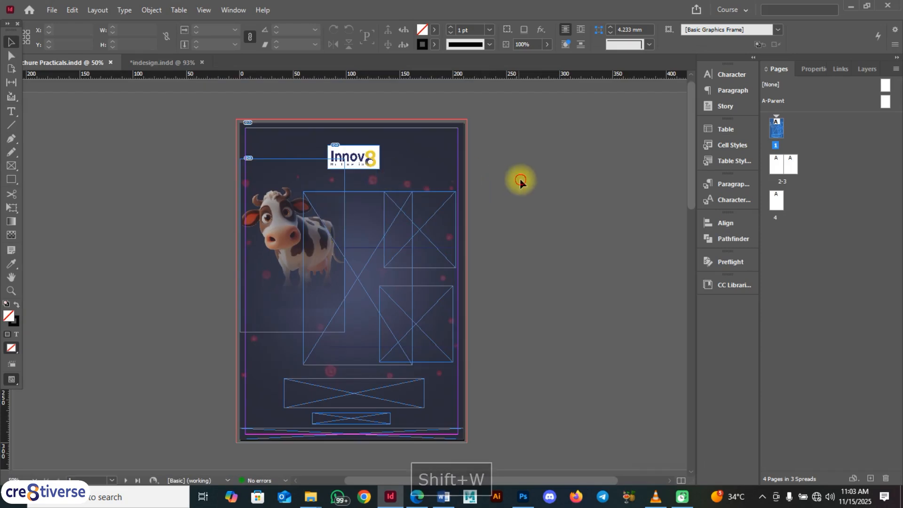
{"action": "left_click", "coordinate": [307, 168]}
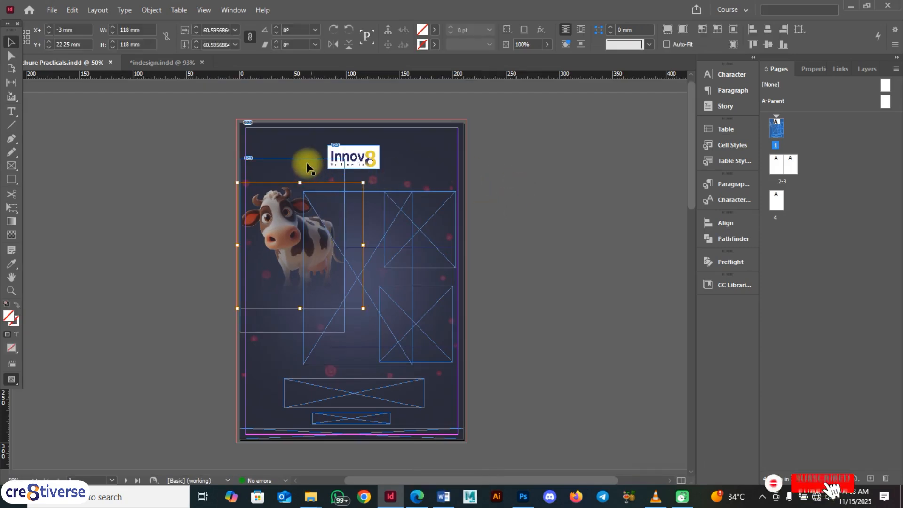
{"action": "left_click", "coordinate": [578, 228]}
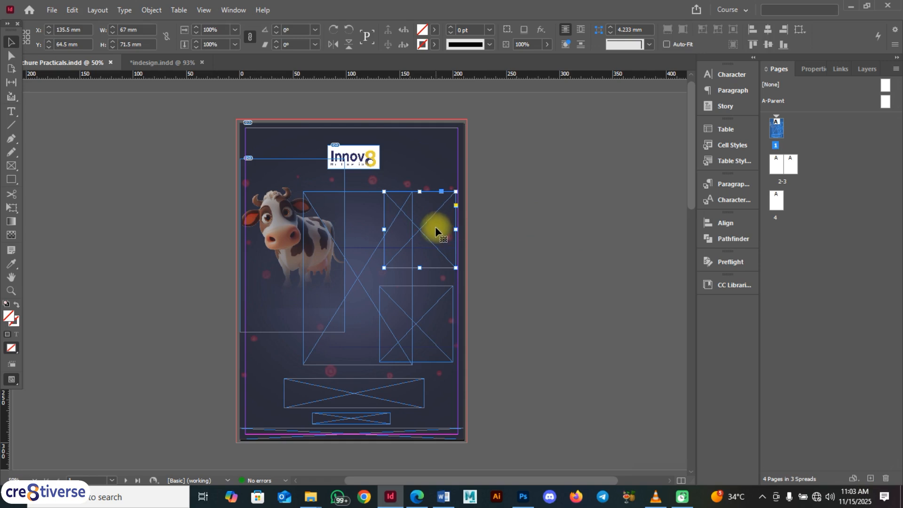
Place the P1 House Photoshop file into the empty frame at the page's upper right
{"action": "key", "text": "ctrl+d"}
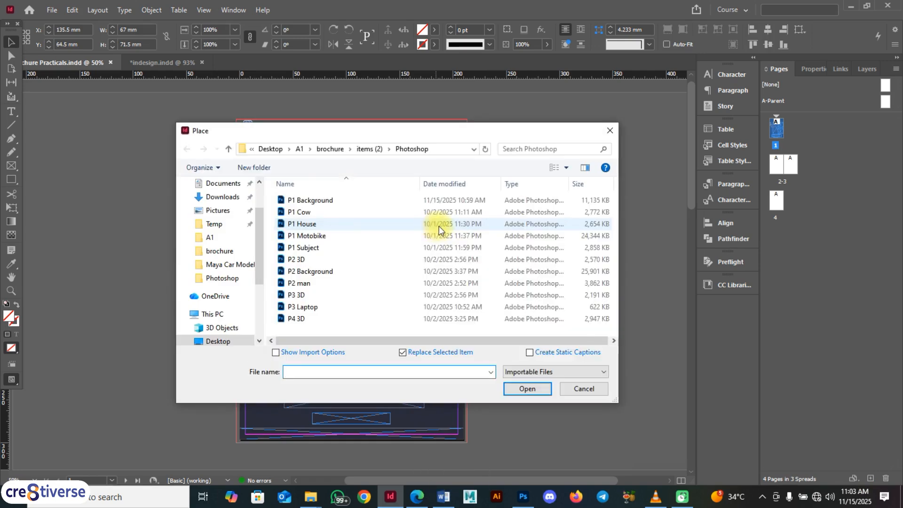
{"action": "key", "text": "F9"}
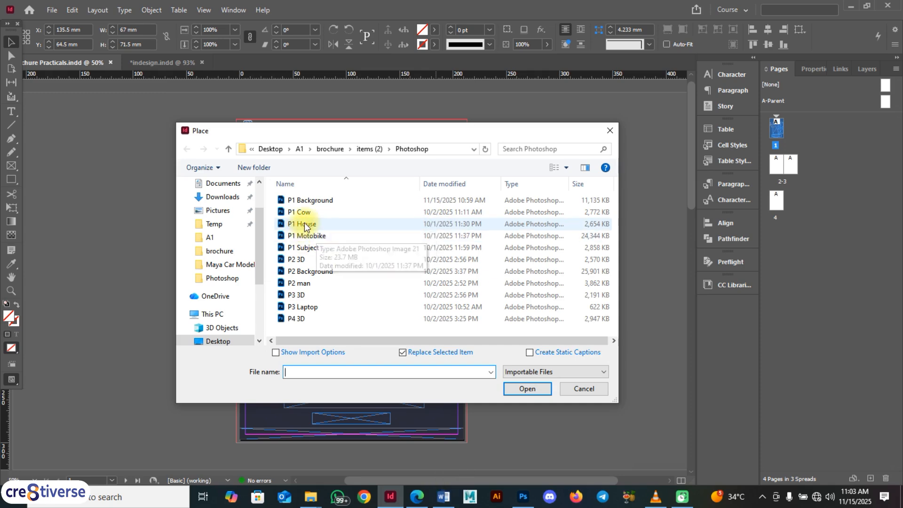
{"action": "left_click", "coordinate": [304, 223]}
{"action": "left_click", "coordinate": [527, 390]}
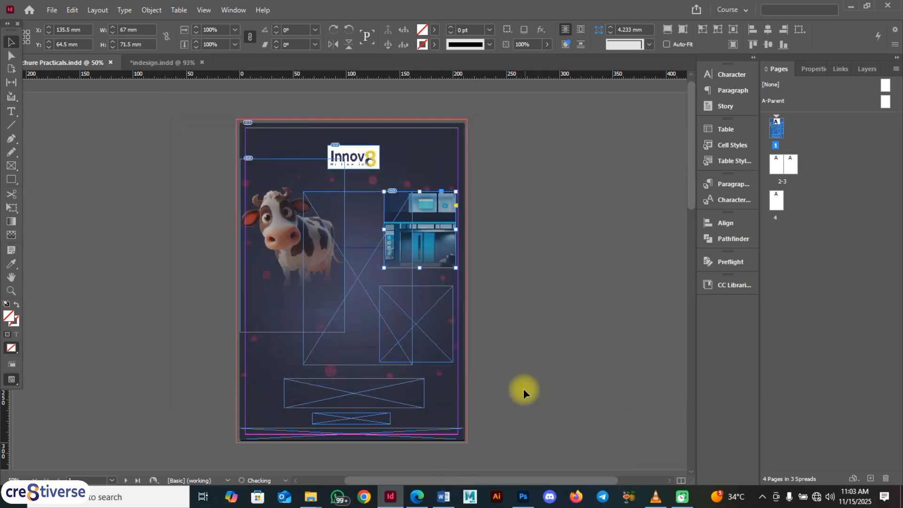
Scale the house image down proportionally about its centre and enlarge its frame about the centre to about 95 × 101 mm
{"action": "left_click", "coordinate": [423, 229]}
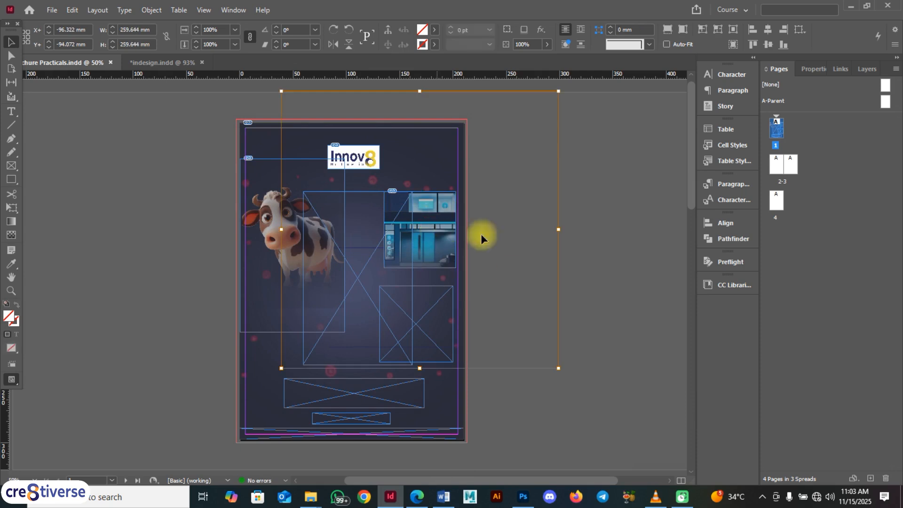
{"action": "left_click_drag", "start_coordinate": [559, 367], "coordinate": [486, 301]}
{"action": "left_click", "coordinate": [605, 282]}
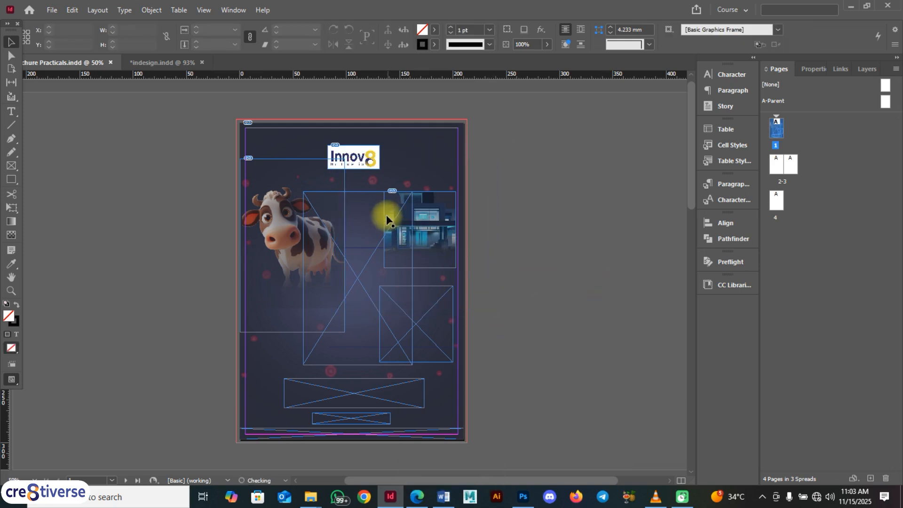
{"action": "left_click_drag", "start_coordinate": [384, 191], "coordinate": [370, 177]}
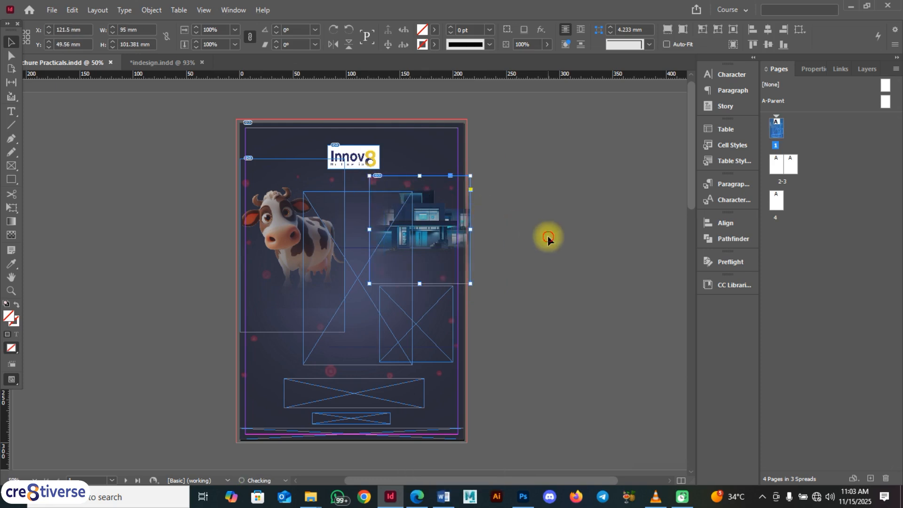
{"action": "left_click", "coordinate": [552, 279]}
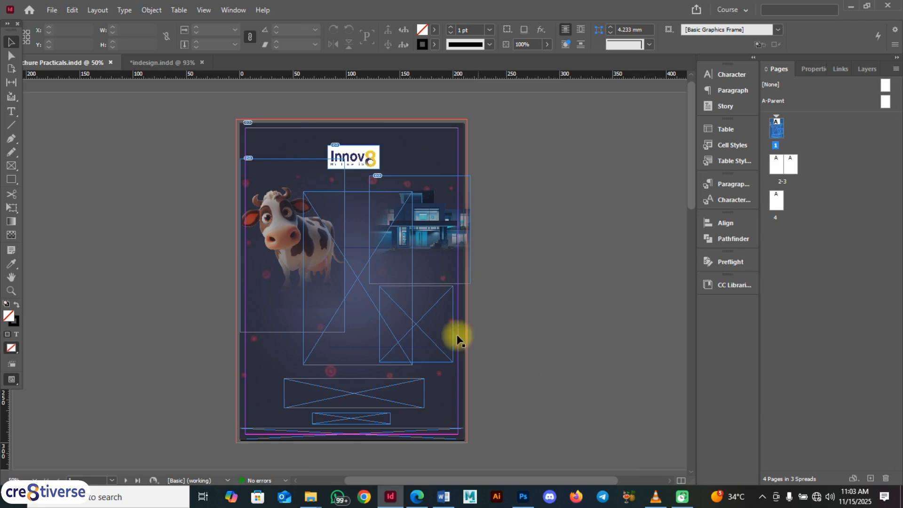
Place the P1 Motobike Photoshop file into the empty frame below the house
{"action": "left_click", "coordinate": [432, 321]}
{"action": "key", "text": "ctrl+d"}
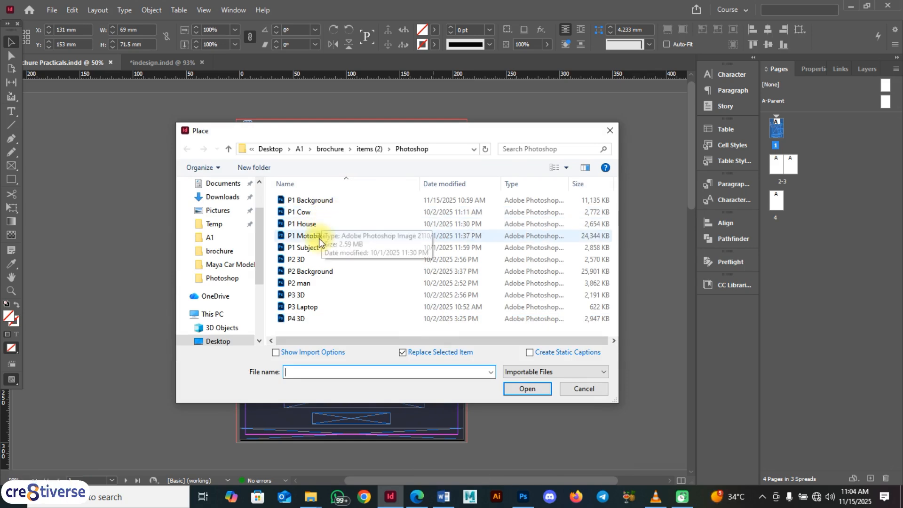
{"action": "left_click", "coordinate": [316, 237]}
{"action": "left_click", "coordinate": [534, 388]}
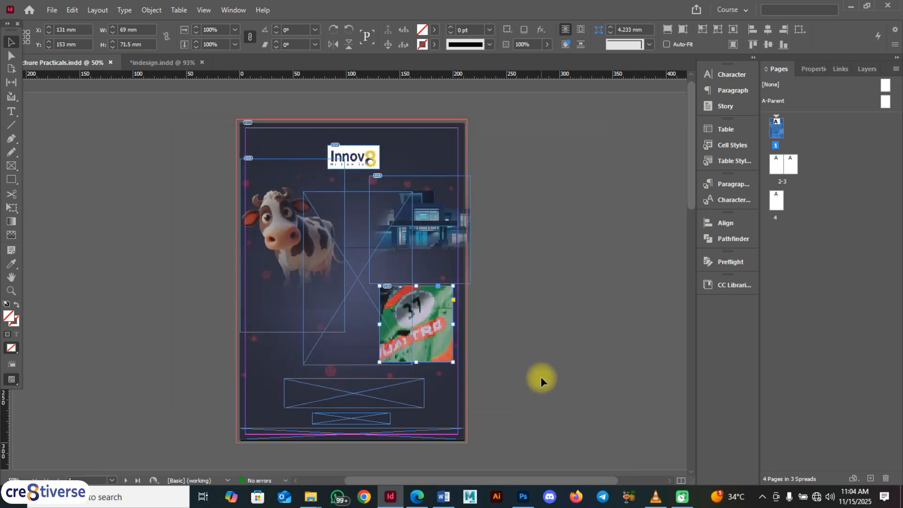
Scale the motorbike image down proportionally about its centre to about 82 × 119 mm so the whole bike fits the frame
{"action": "left_click", "coordinate": [419, 329]}
{"action": "left_click", "coordinate": [426, 327]}
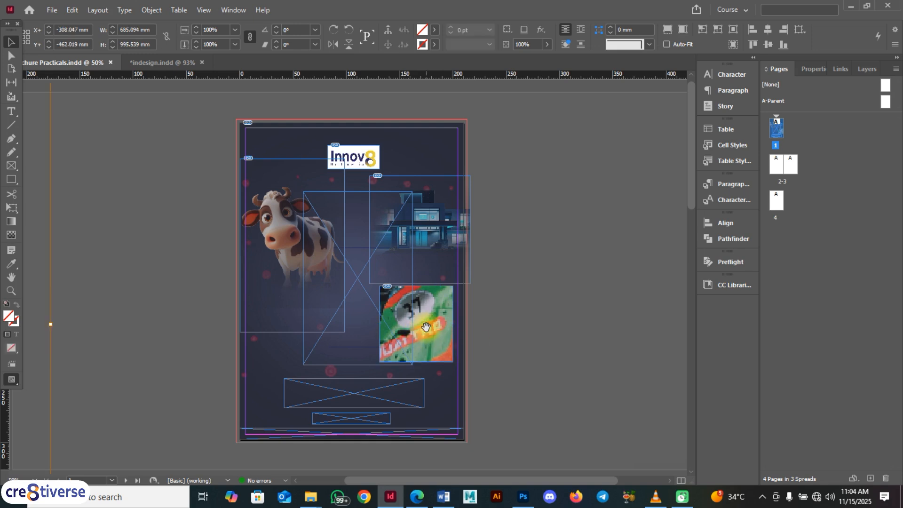
{"action": "scroll", "coordinate": [425, 327], "scroll_direction": "down", "scroll_amount": 3}
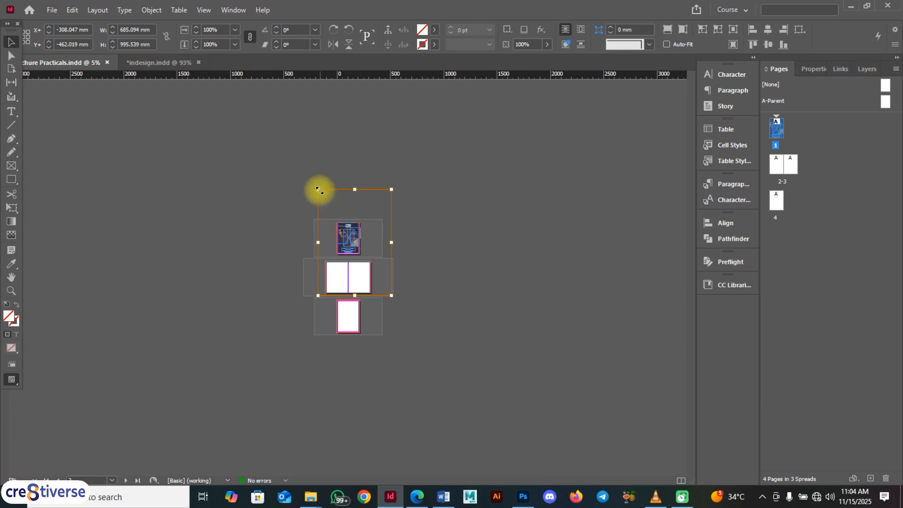
{"action": "left_click_drag", "start_coordinate": [319, 190], "coordinate": [351, 229]}
{"action": "key", "text": "ctrl+0"}
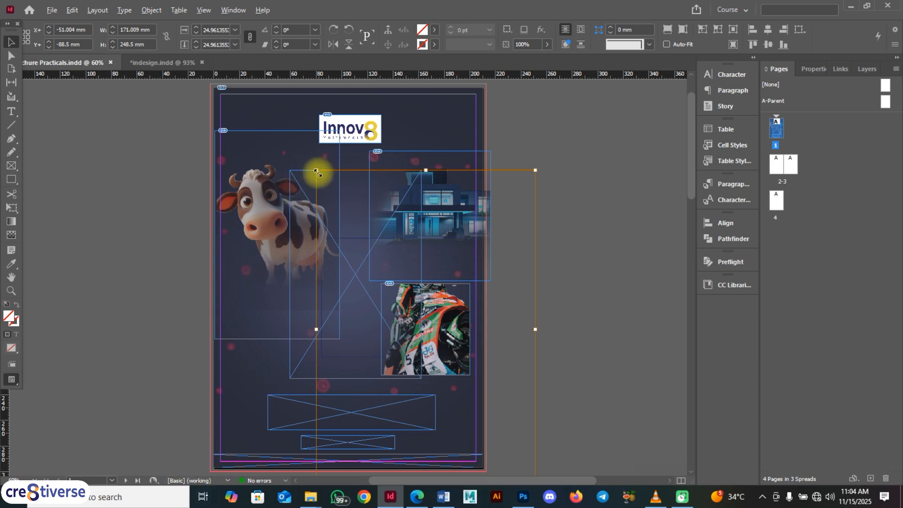
{"action": "left_click_drag", "start_coordinate": [316, 170], "coordinate": [374, 253]}
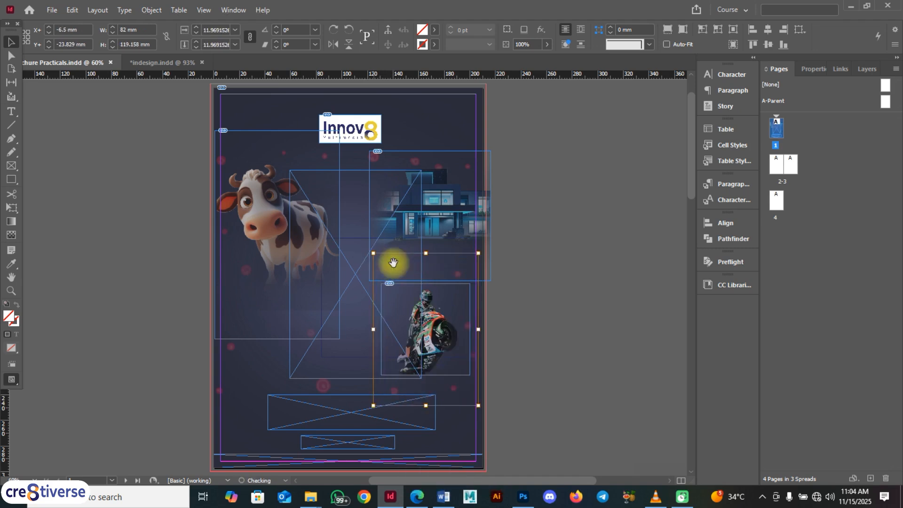
{"action": "left_click", "coordinate": [593, 353]}
Enlarge the motorbike's frame proportionally about its centre until it lines up with the house frame's right edge and uncovers the whole bike
{"action": "left_click", "coordinate": [464, 294]}
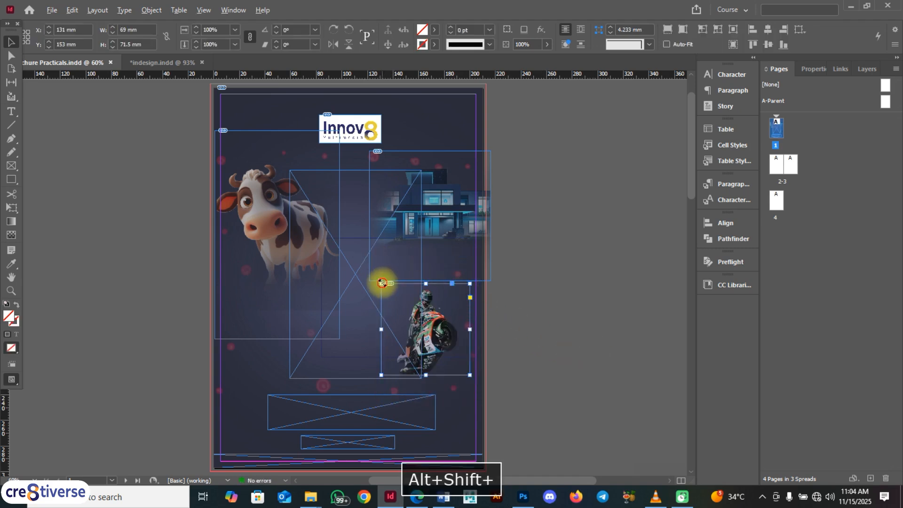
{"action": "left_click_drag", "start_coordinate": [381, 283], "coordinate": [374, 277]}
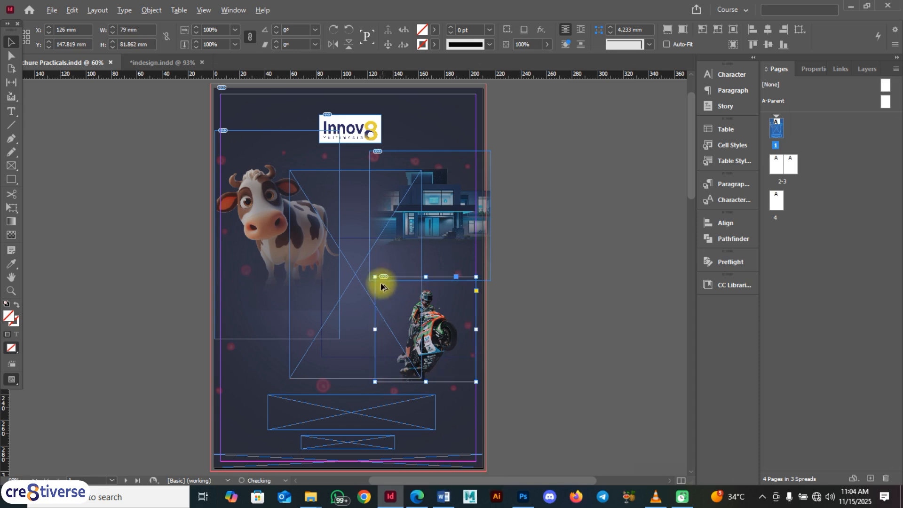
{"action": "left_click_drag", "start_coordinate": [375, 278], "coordinate": [360, 260]}
{"action": "left_click", "coordinate": [549, 238]}
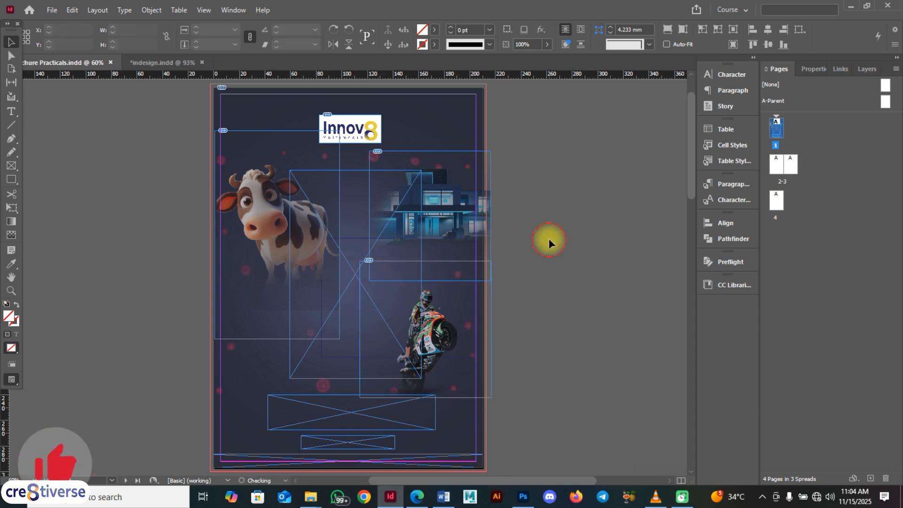
Enlarge the cow's frame proportionally about its centre to about 119 × 199 mm
{"action": "left_click", "coordinate": [258, 146]}
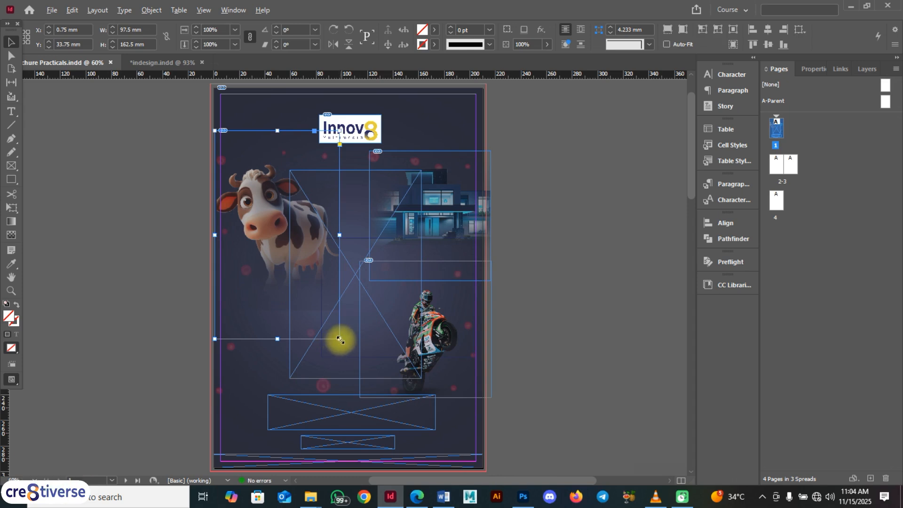
{"action": "left_click_drag", "start_coordinate": [338, 341], "coordinate": [353, 362]}
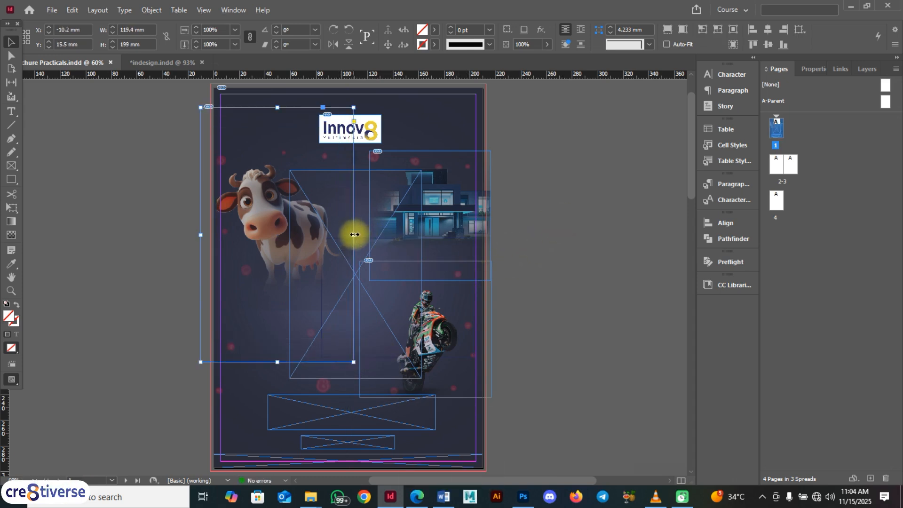
{"action": "mouse_move", "coordinate": [366, 238]}
{"action": "left_mouse_down"}
{"action": "mouse_move", "coordinate": [380, 242]}
{"action": "mouse_move", "coordinate": [372, 222]}
{"action": "left_mouse_up"}
{"action": "left_click", "coordinate": [265, 137]}
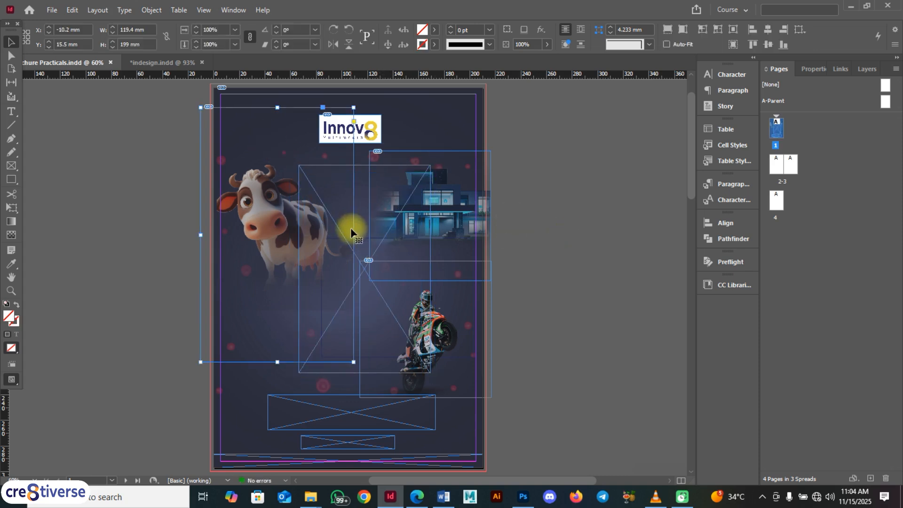
{"action": "left_click", "coordinate": [551, 166]}
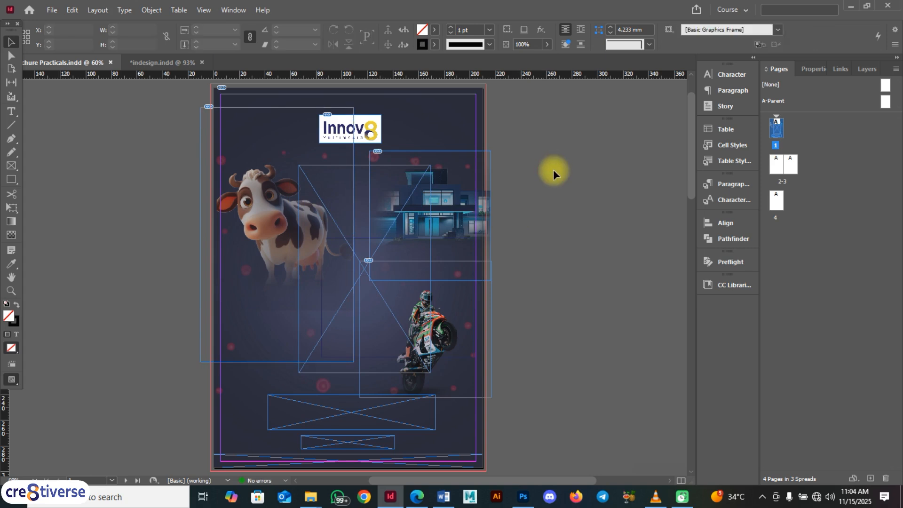
Reposition the empty central frame between the cow and the house and enlarge it about its centre to about 115.5 × 183 mm
{"action": "key", "text": "F9"}
{"action": "left_click", "coordinate": [334, 214]}
{"action": "mouse_move", "coordinate": [335, 214]}
{"action": "left_mouse_down"}
{"action": "mouse_move", "coordinate": [318, 198]}
{"action": "mouse_move", "coordinate": [327, 205]}
{"action": "left_mouse_up"}
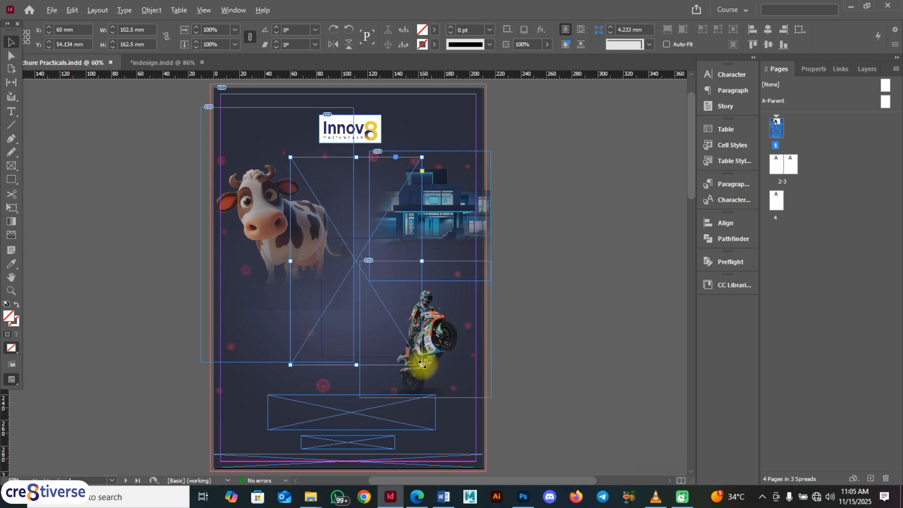
{"action": "left_click_drag", "start_coordinate": [422, 364], "coordinate": [430, 378]}
{"action": "left_click", "coordinate": [620, 242]}
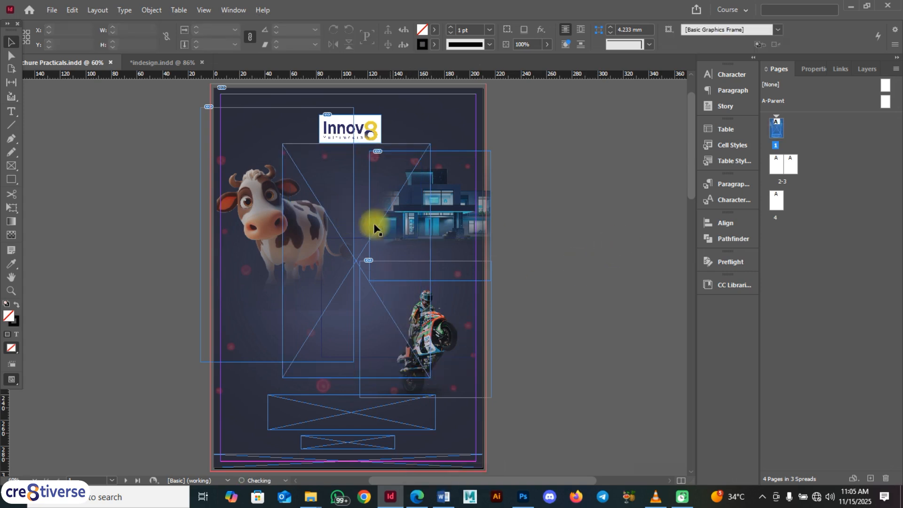
Place the P1 Subject Photoshop file into the empty central frame
{"action": "left_click", "coordinate": [350, 217]}
{"action": "key", "text": "ctrl+d"}
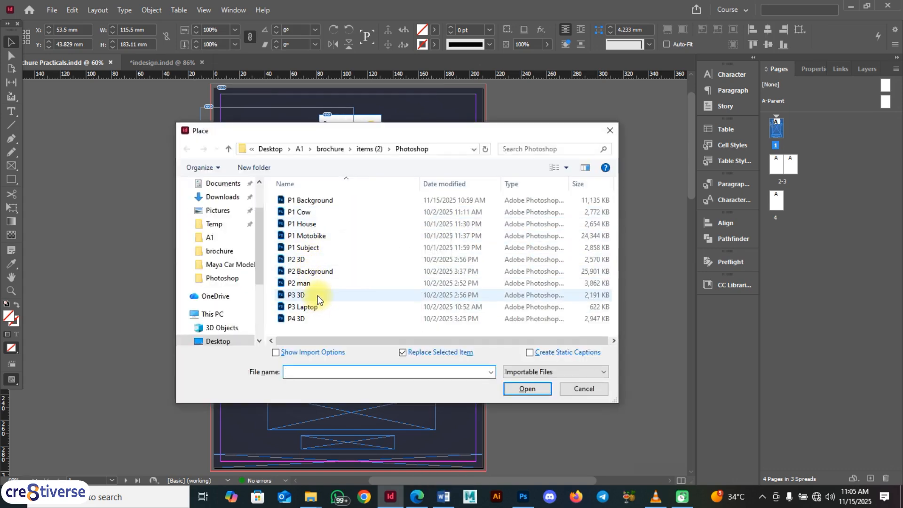
{"action": "key", "text": "F9"}
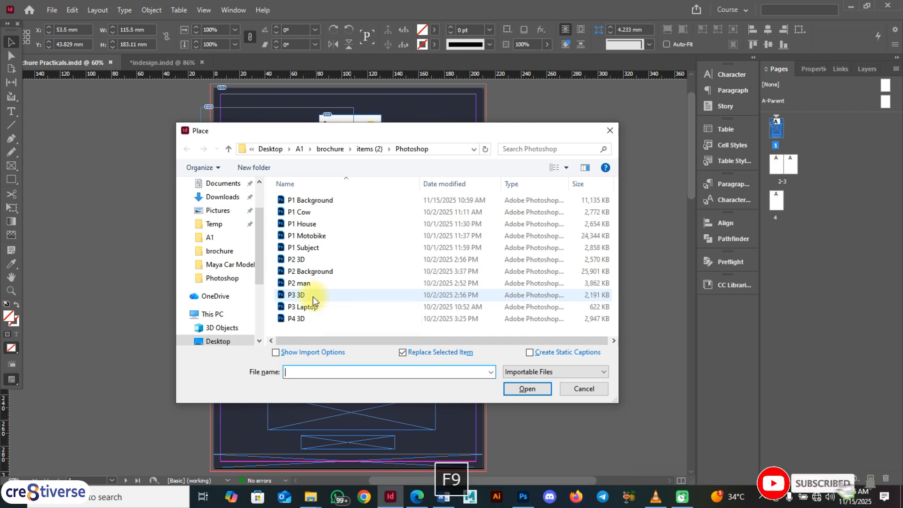
{"action": "left_click", "coordinate": [317, 248]}
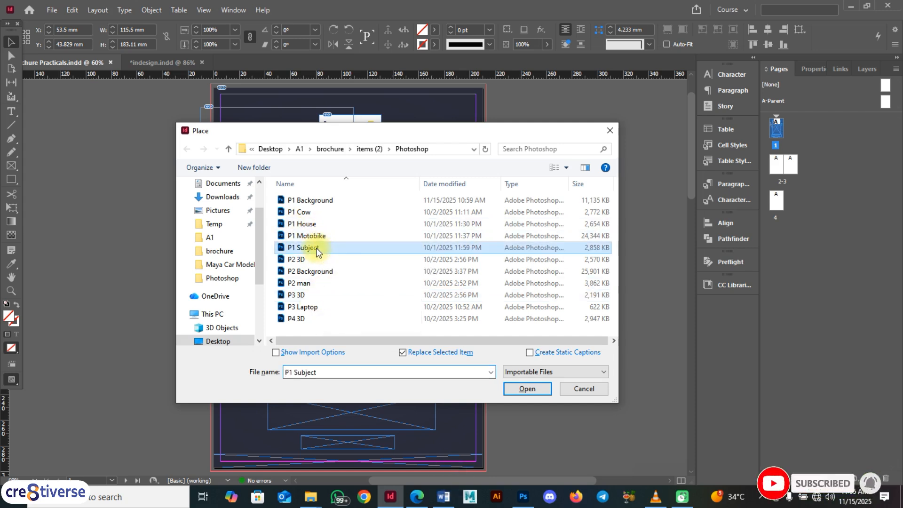
{"action": "left_click", "coordinate": [536, 394]}
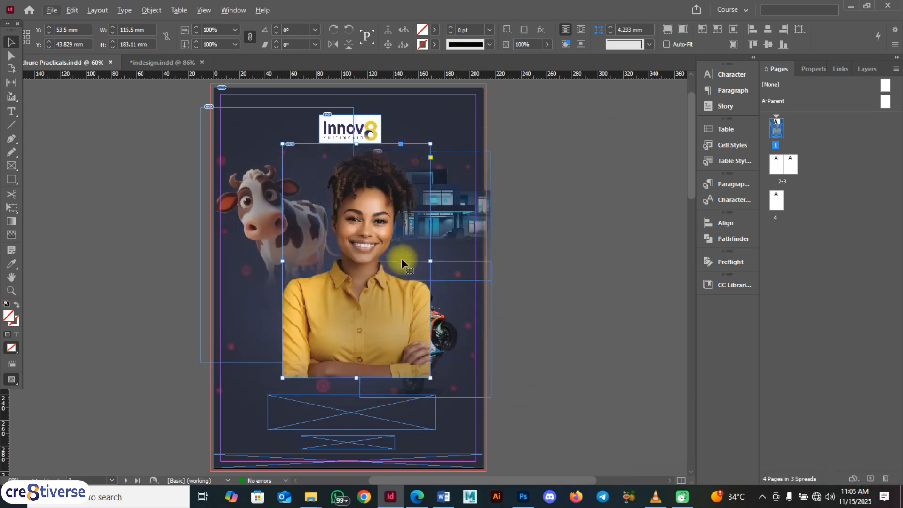
Scale the woman's image proportionally about its centre to about 187.5 × 217 mm and shift it up and slightly left inside its frame
{"action": "left_click", "coordinate": [360, 245]}
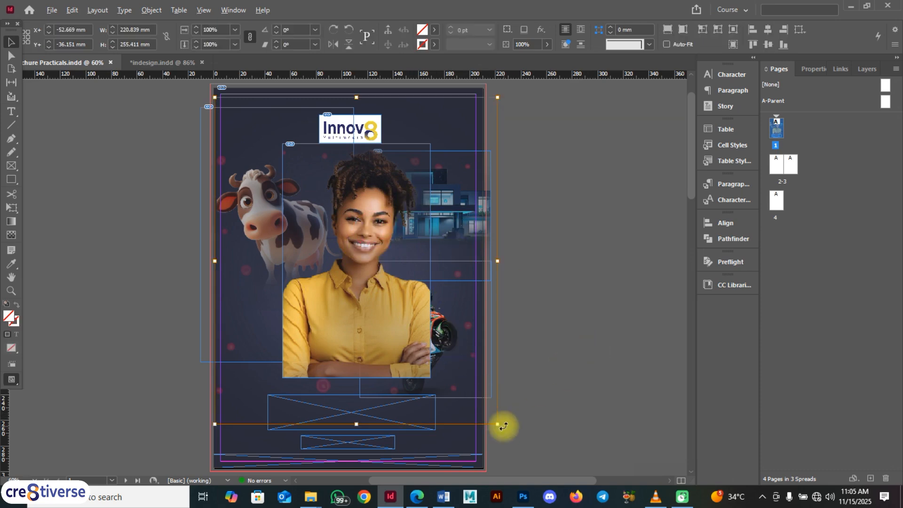
{"action": "left_click_drag", "start_coordinate": [498, 425], "coordinate": [476, 400]}
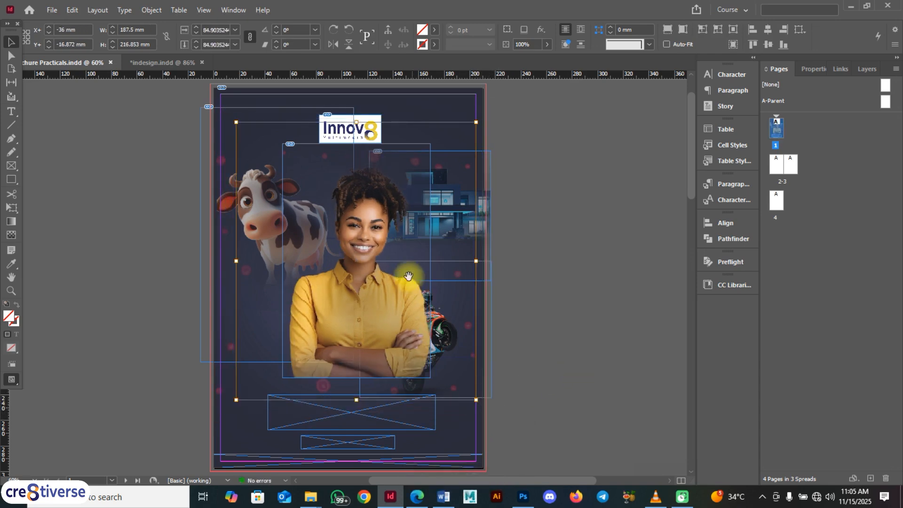
{"action": "left_click_drag", "start_coordinate": [376, 290], "coordinate": [372, 273]}
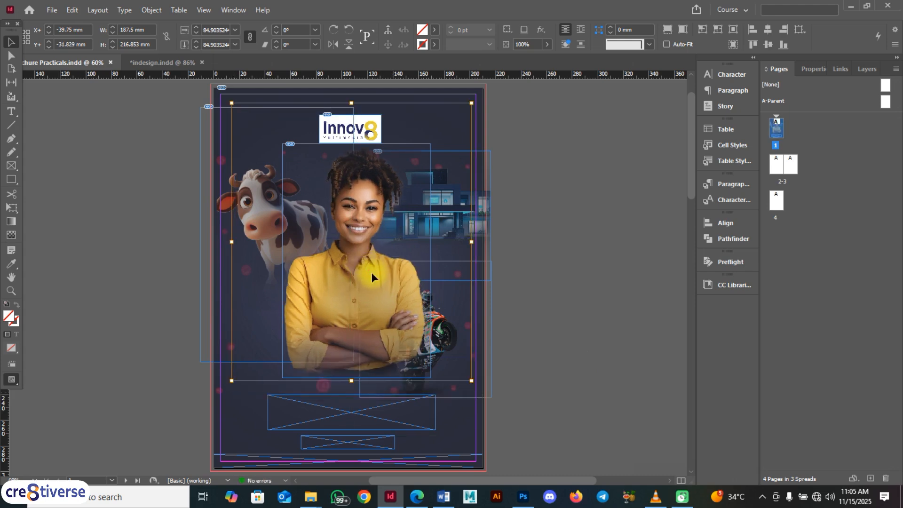
{"action": "left_click", "coordinate": [611, 266]}
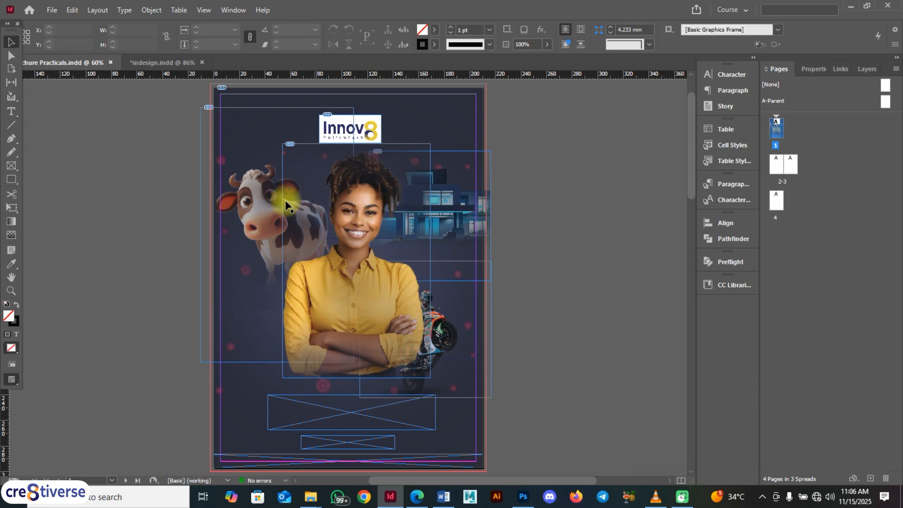
Move the cow's frame slightly right and down to about X -5 mm, Y 21 mm
{"action": "left_click_drag", "start_coordinate": [257, 204], "coordinate": [262, 212]}
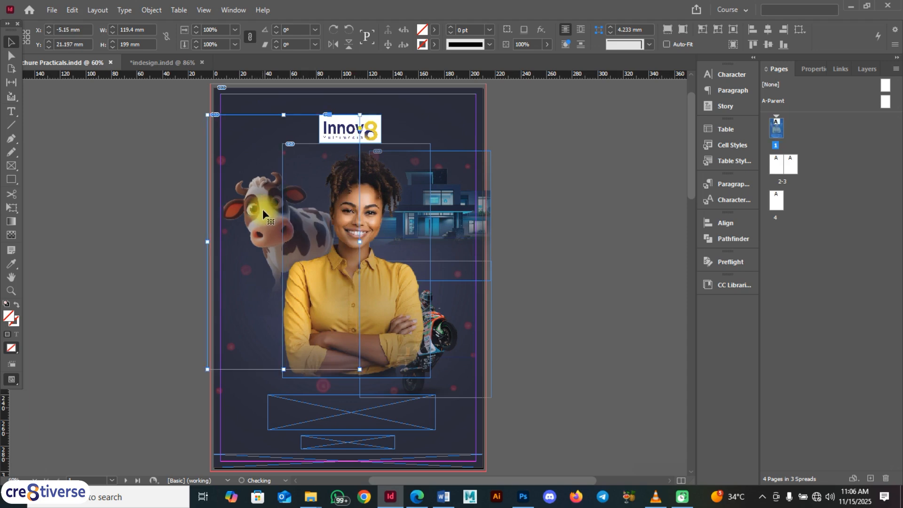
{"action": "left_click", "coordinate": [625, 212]}
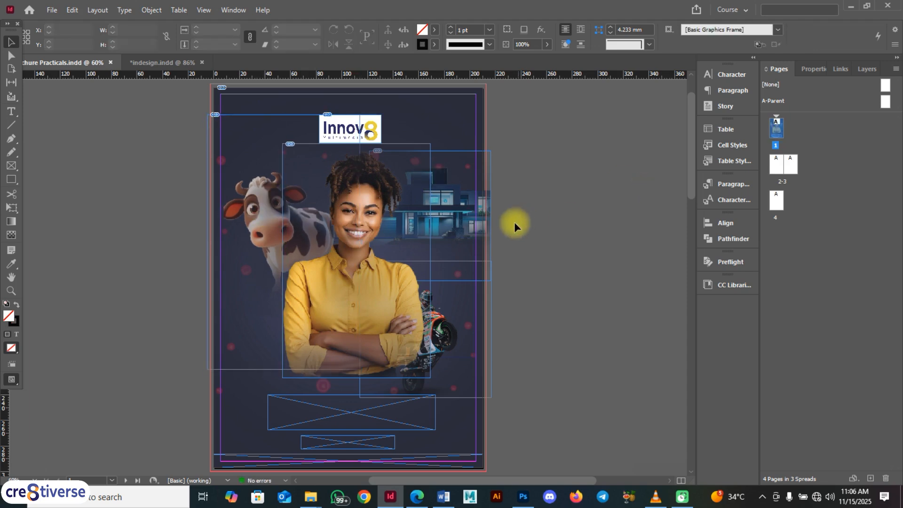
Shrink the house's frame proportionally about its centre to about 73.5 × 79.5 mm
{"action": "left_click", "coordinate": [476, 225]}
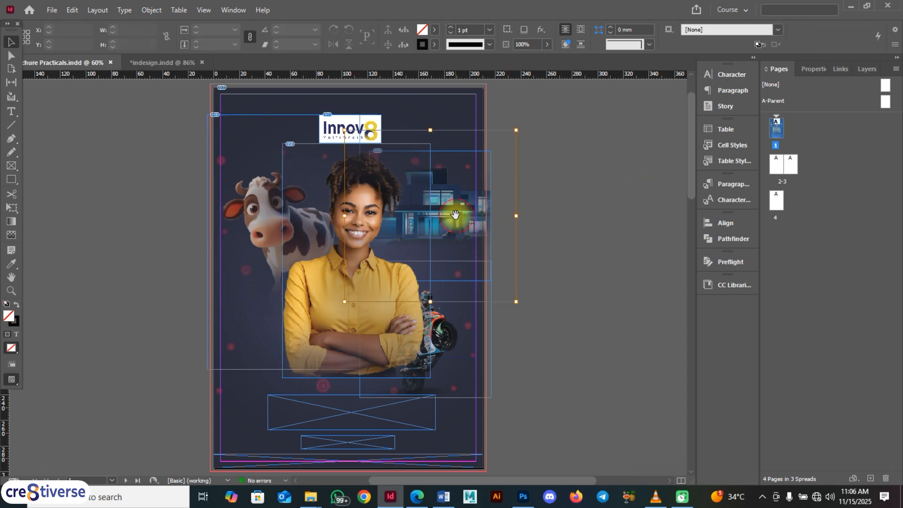
{"action": "left_click", "coordinate": [497, 201]}
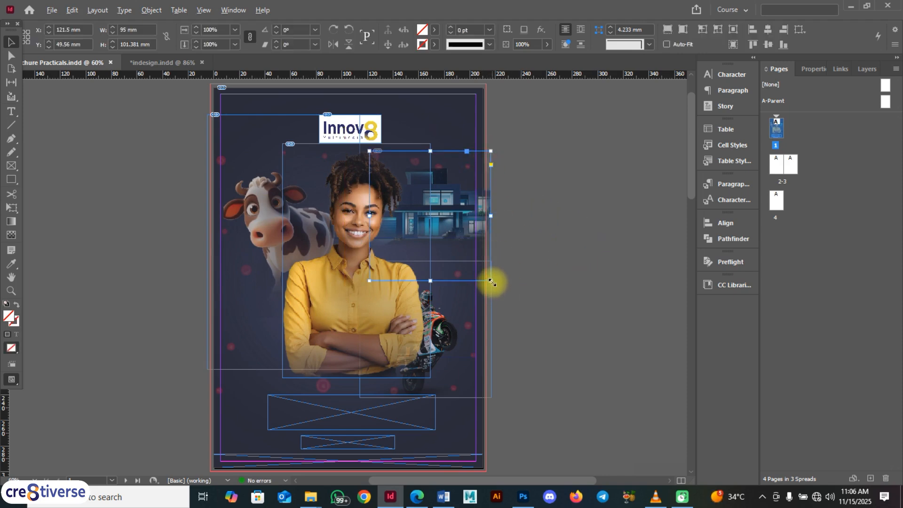
{"action": "left_click_drag", "start_coordinate": [491, 281], "coordinate": [476, 267]}
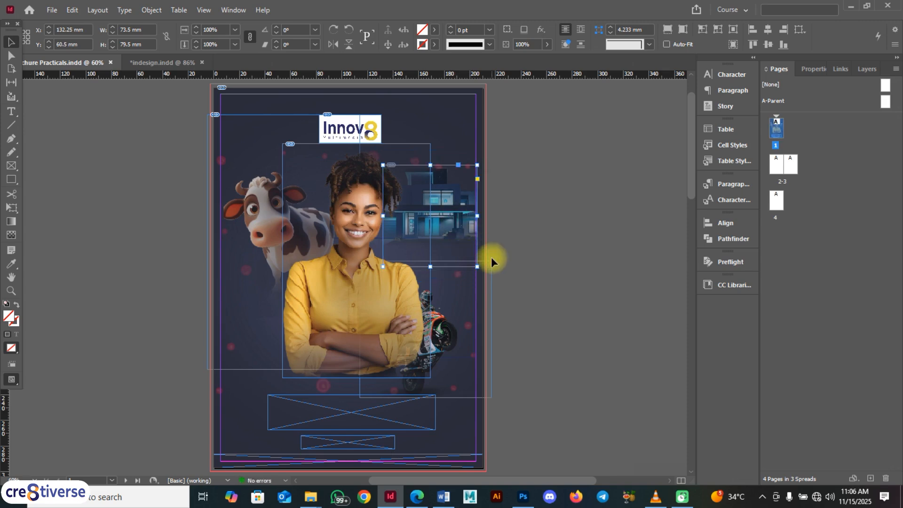
Undo the shrinking of the house's frame and scale the house image itself proportionally about its centre to about 96 × 96 mm
{"action": "key", "text": "ctrl+z"}
{"action": "left_click", "coordinate": [625, 252]}
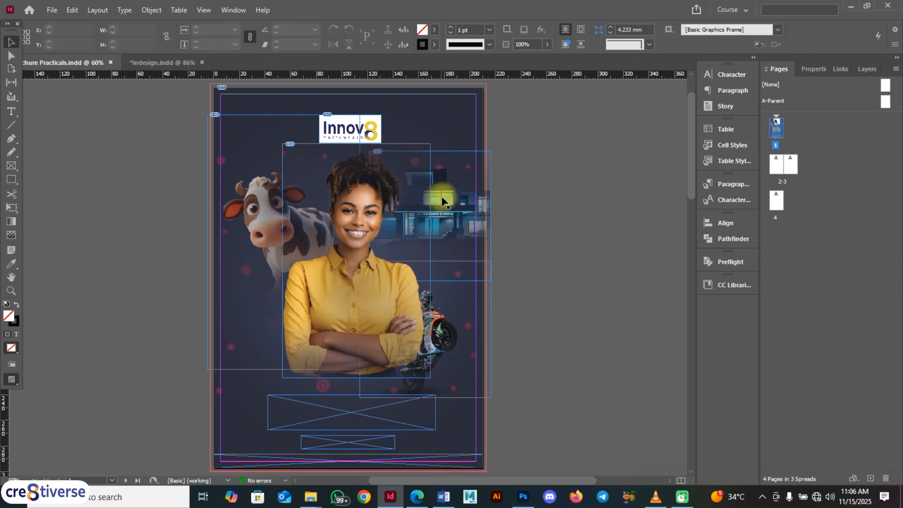
{"action": "left_click", "coordinate": [442, 201]}
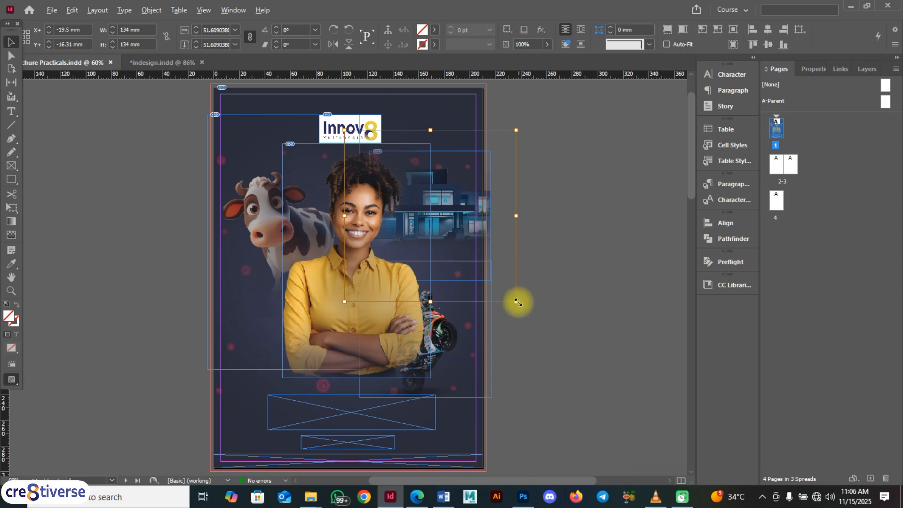
{"action": "left_click_drag", "start_coordinate": [517, 302], "coordinate": [500, 285]}
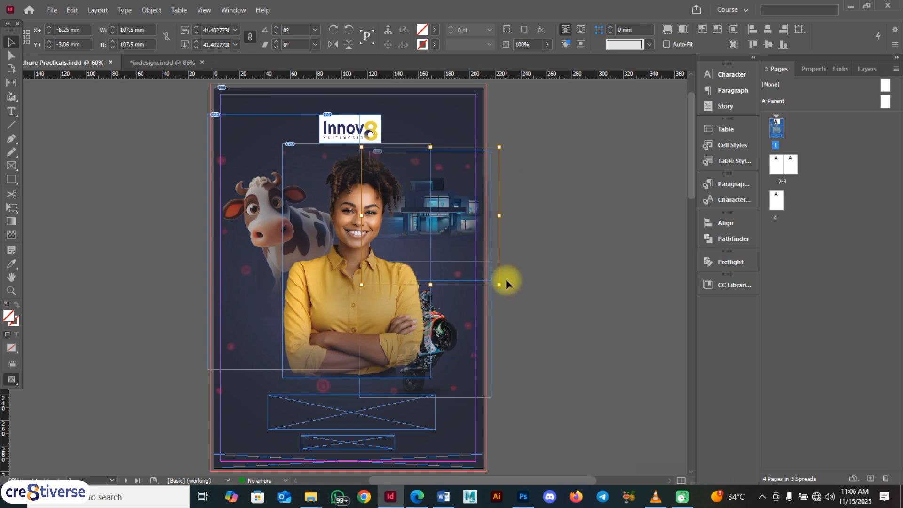
{"action": "left_click_drag", "start_coordinate": [500, 285], "coordinate": [494, 276]}
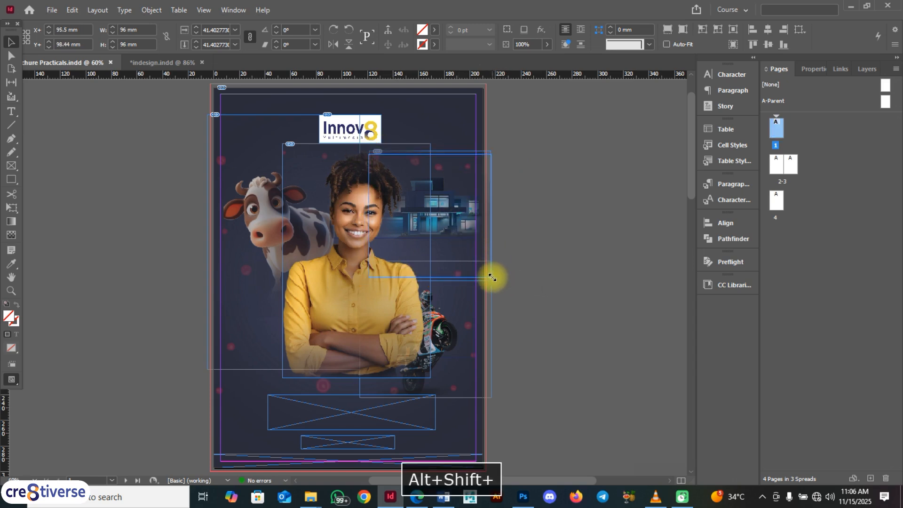
{"action": "left_click", "coordinate": [534, 218]}
Shift the house image slightly right inside its frame and scale it proportionally about its centre to about 91 × 91 mm
{"action": "double_click", "coordinate": [449, 211]}
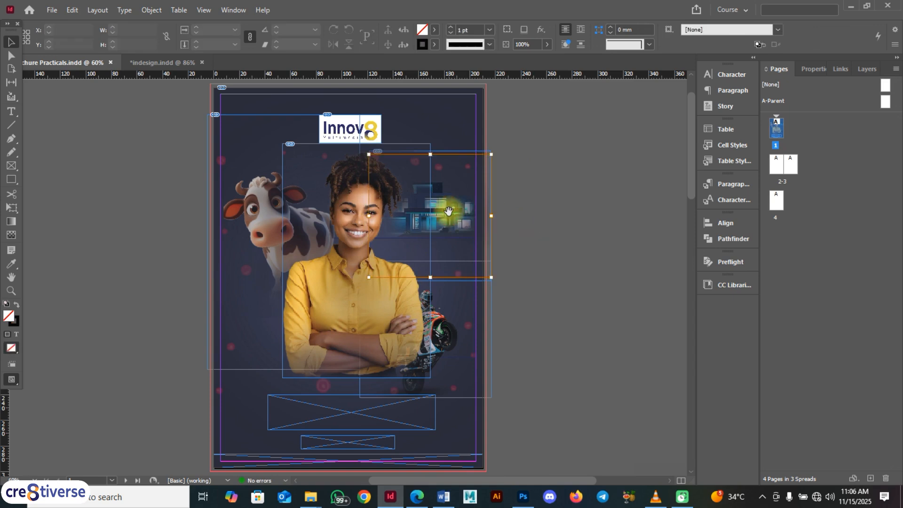
{"action": "left_click_drag", "start_coordinate": [449, 211], "coordinate": [455, 211]}
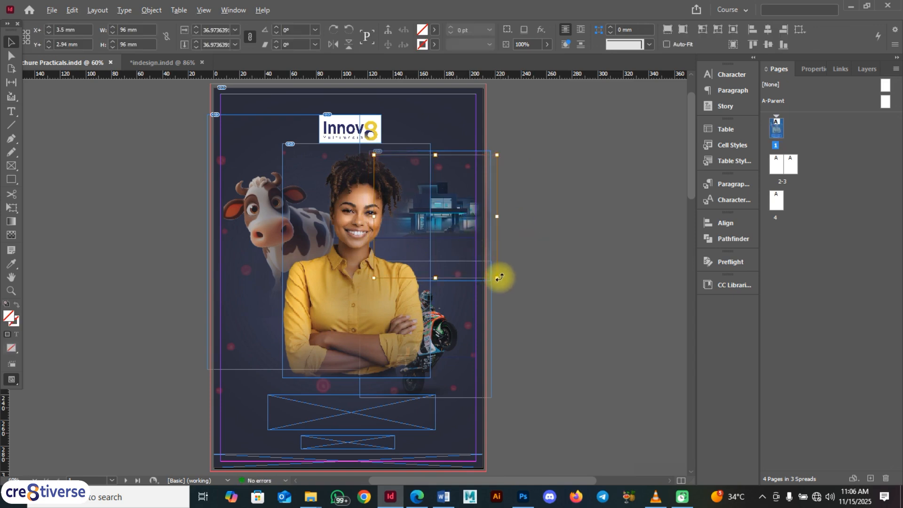
{"action": "left_click_drag", "start_coordinate": [495, 278], "coordinate": [493, 274]}
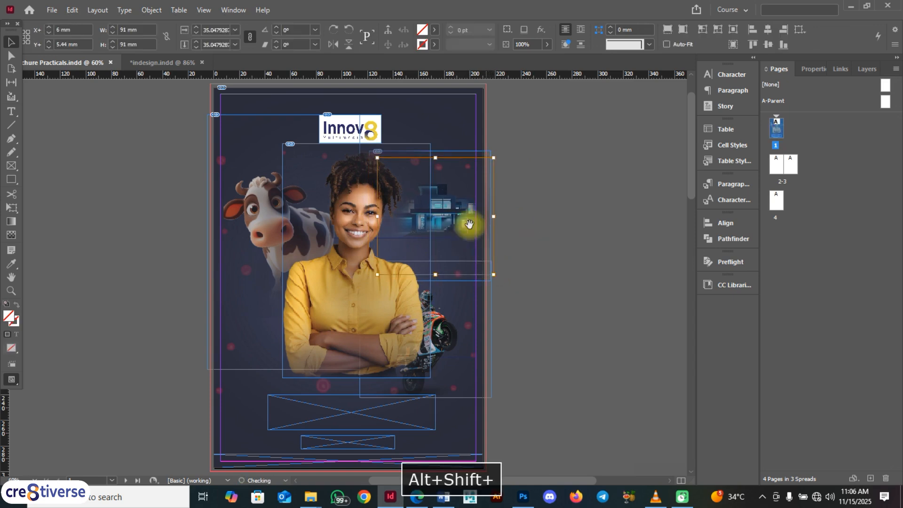
{"action": "left_click", "coordinate": [545, 370]}
Move the motorbike's frame up and slightly right to about X 117.75 mm, Y 118 mm
{"action": "left_click", "coordinate": [455, 342]}
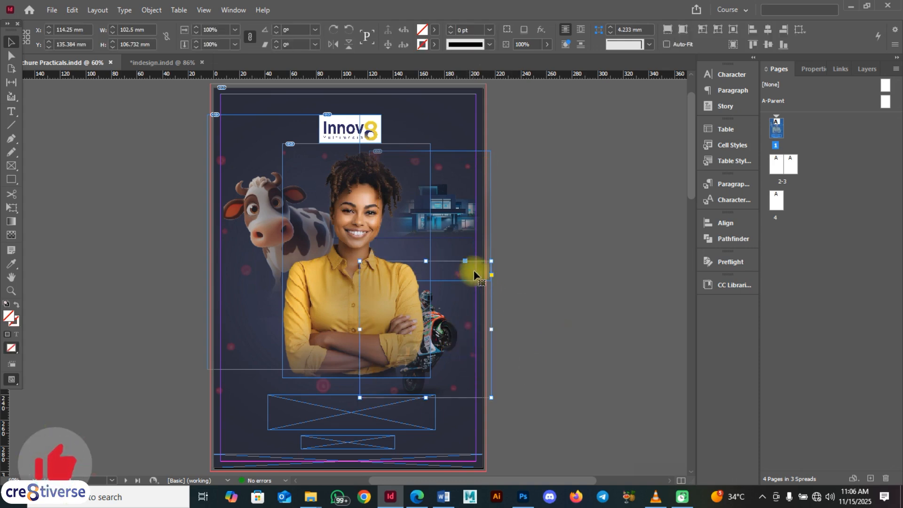
{"action": "left_click_drag", "start_coordinate": [449, 299], "coordinate": [453, 288]}
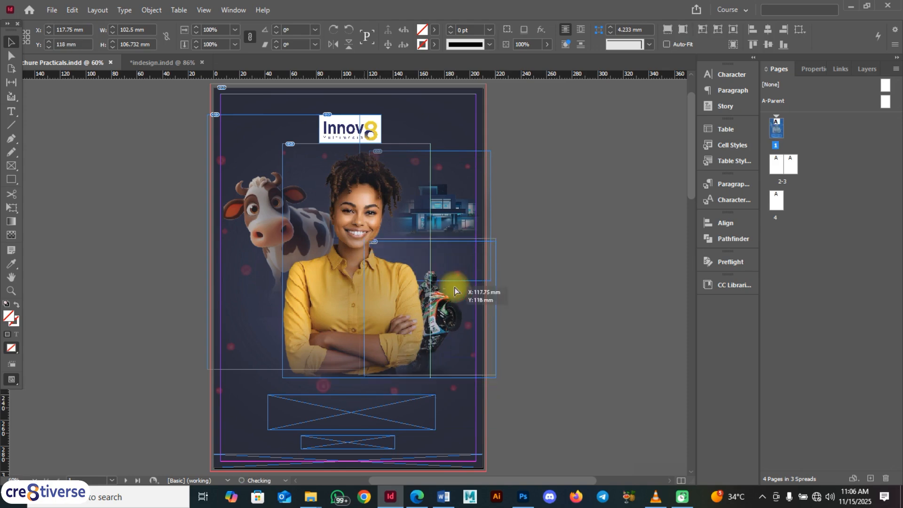
{"action": "left_click", "coordinate": [549, 307]}
Shift the motorbike image up and right inside its frame so the bike clears the woman's arm
{"action": "left_click", "coordinate": [450, 318]}
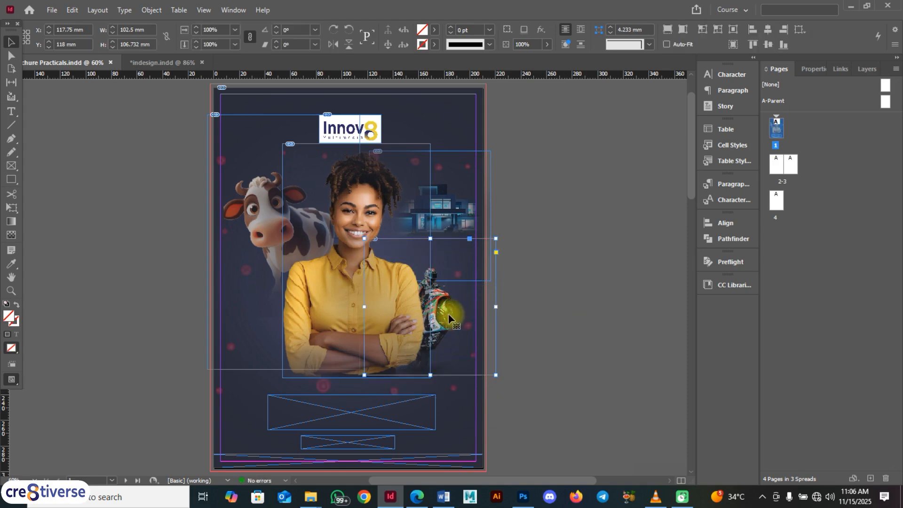
{"action": "left_click", "coordinate": [450, 318]}
{"action": "left_click_drag", "start_coordinate": [449, 318], "coordinate": [480, 295]}
{"action": "left_click", "coordinate": [558, 289]}
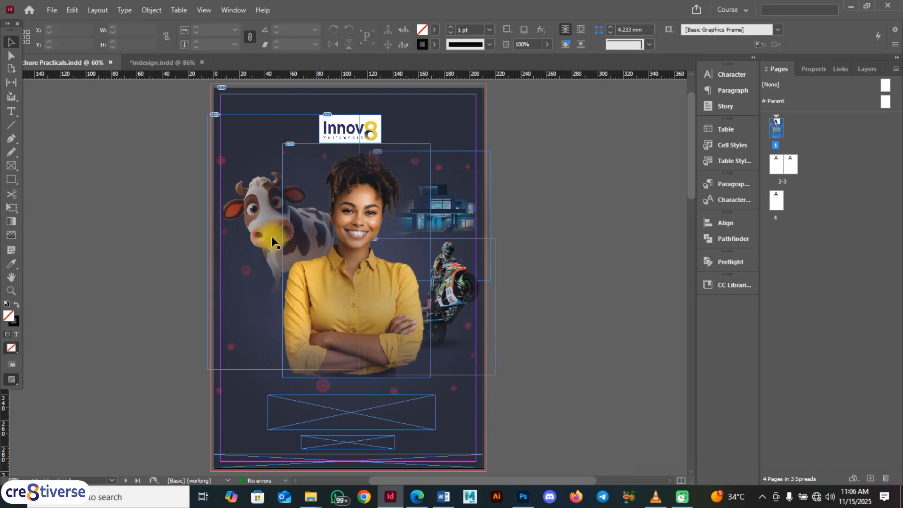
Move the cow's frame left to about X -11.9 mm, keeping it at about Y 21.2 mm
{"action": "left_click_drag", "start_coordinate": [304, 231], "coordinate": [296, 231]}
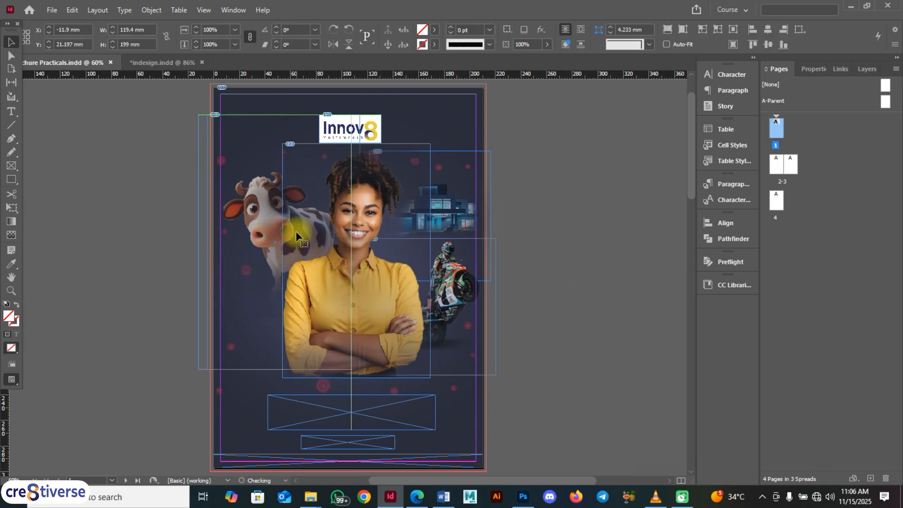
{"action": "left_click", "coordinate": [379, 285]}
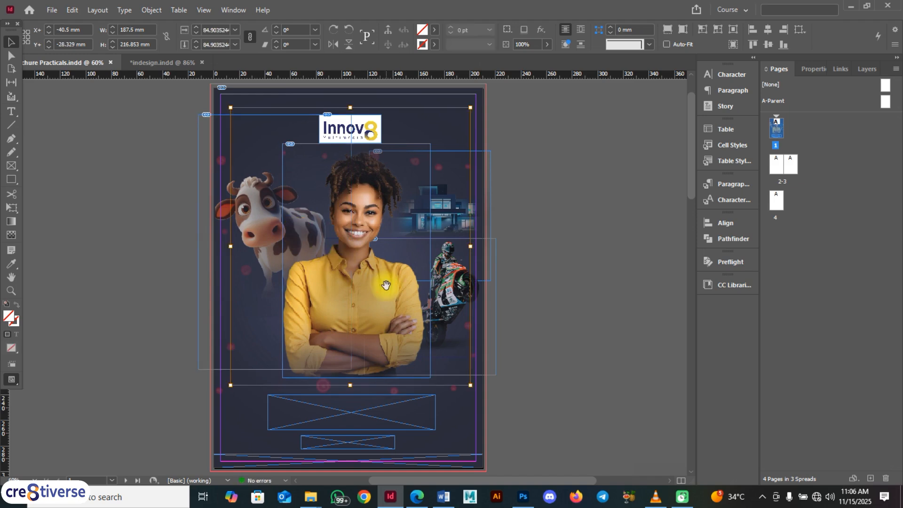
{"action": "left_click_drag", "start_coordinate": [378, 289], "coordinate": [373, 284]}
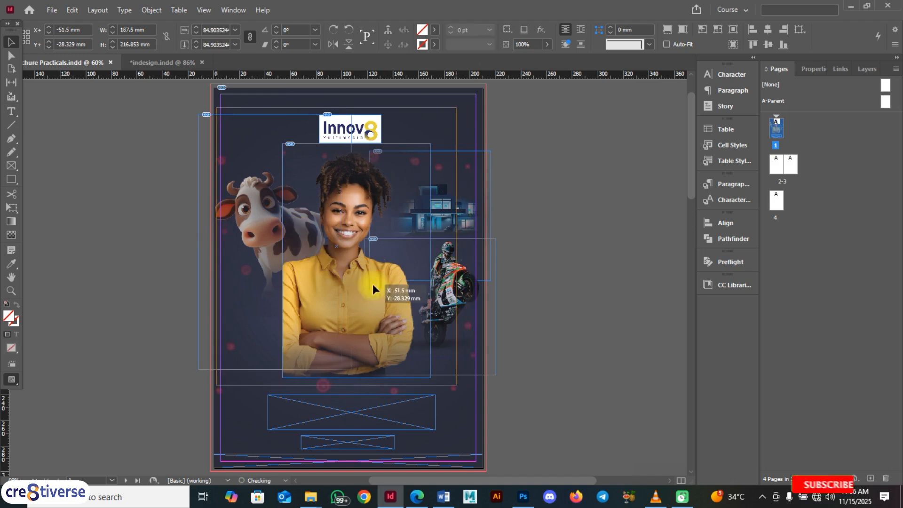
{"action": "key", "text": "ctrl+z"}
{"action": "key", "text": "ctrl+z"}
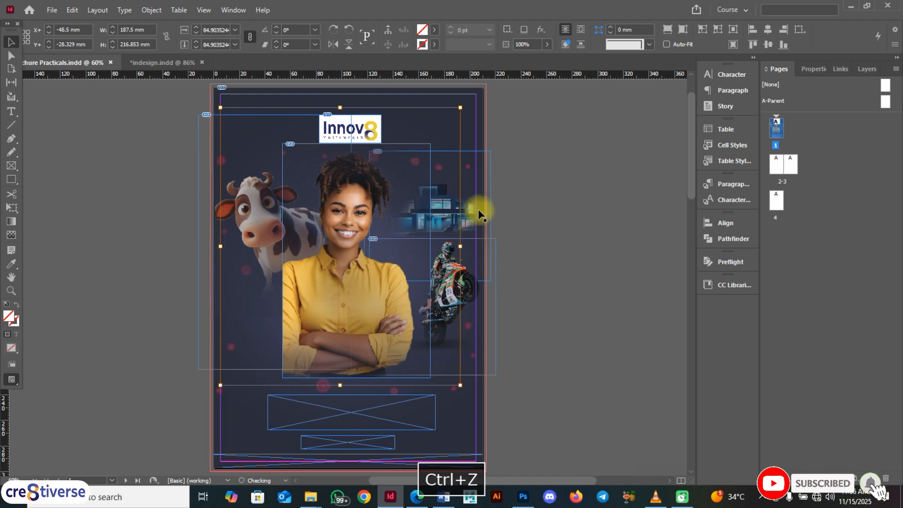
Move the woman's frame left and slightly down to about X 47 mm, Y 46 mm
{"action": "left_click_drag", "start_coordinate": [413, 182], "coordinate": [402, 207]}
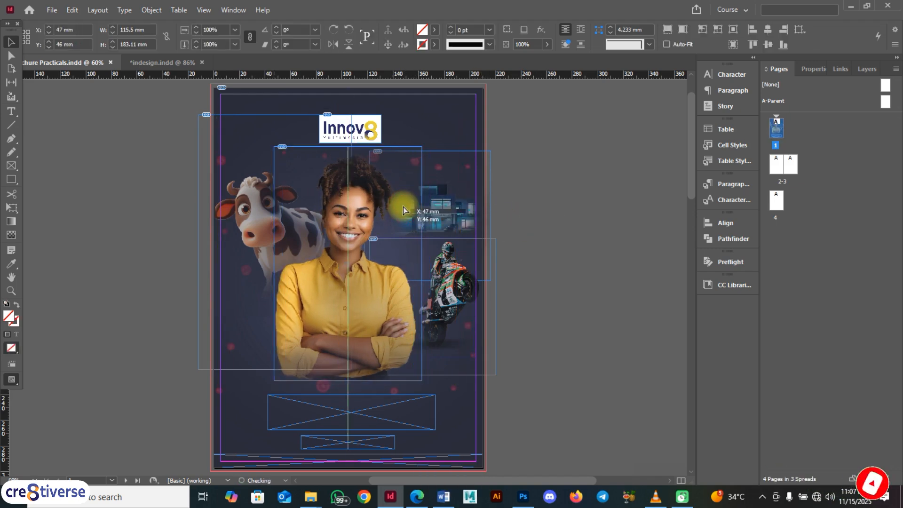
Scale the motorbike image proportionally about its centre to about 75 × 109 mm and shift it slightly down inside its frame
{"action": "left_click", "coordinate": [452, 282]}
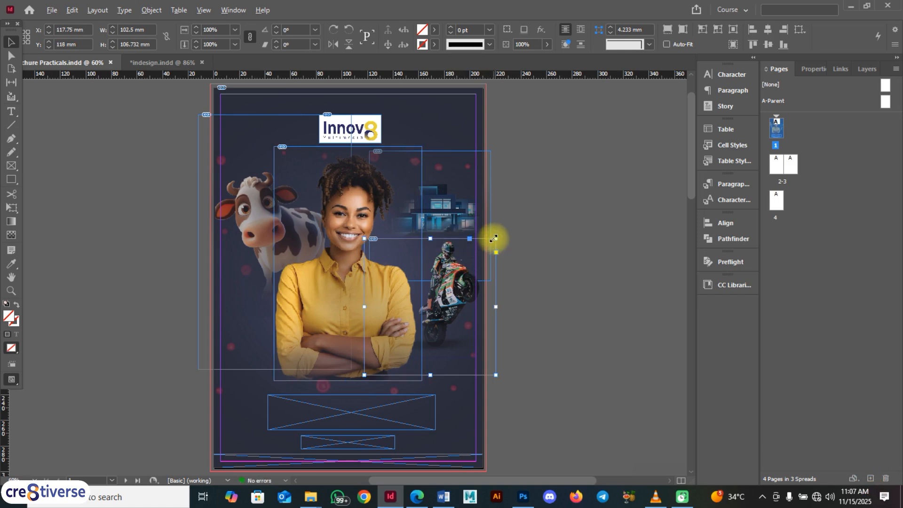
{"action": "left_click", "coordinate": [448, 280]}
{"action": "left_click_drag", "start_coordinate": [500, 206], "coordinate": [496, 213]}
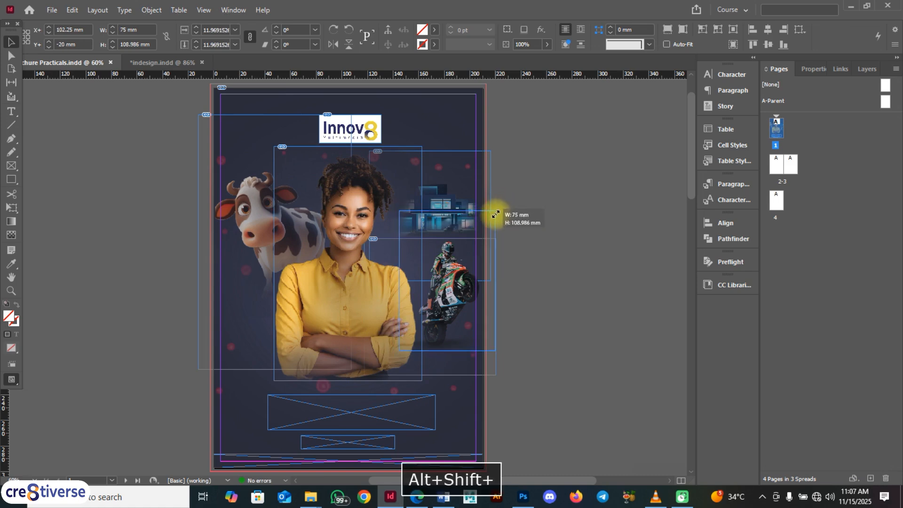
{"action": "left_click_drag", "start_coordinate": [448, 284], "coordinate": [446, 291]}
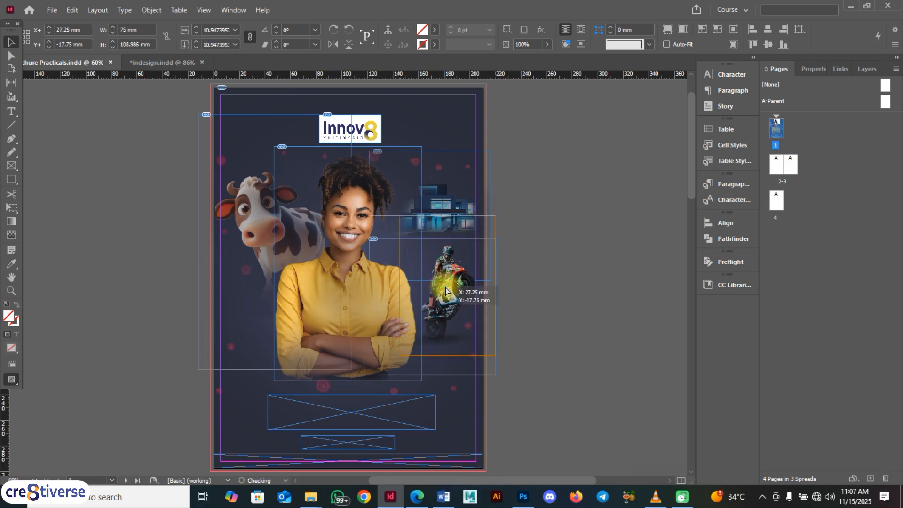
Shrink the house image very slightly inside its frame
{"action": "left_click", "coordinate": [442, 200]}
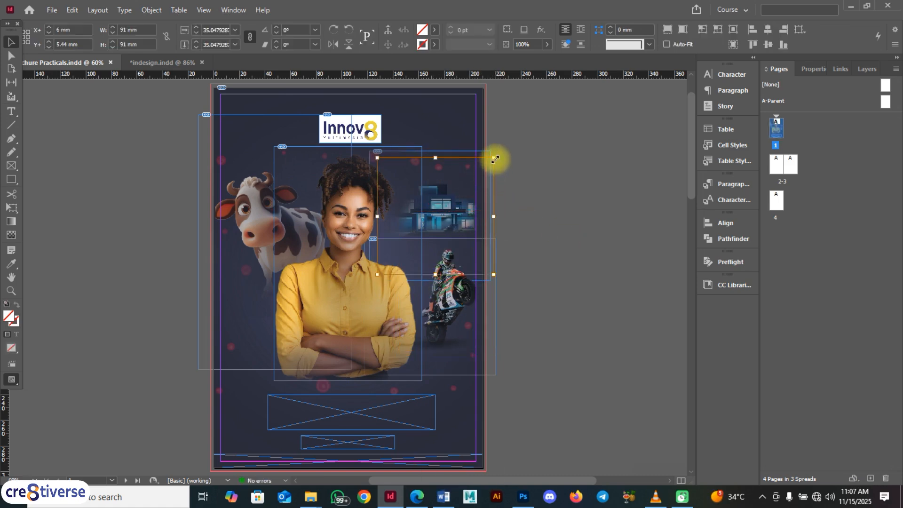
{"action": "left_click_drag", "start_coordinate": [494, 158], "coordinate": [493, 159]}
{"action": "left_click", "coordinate": [569, 248]}
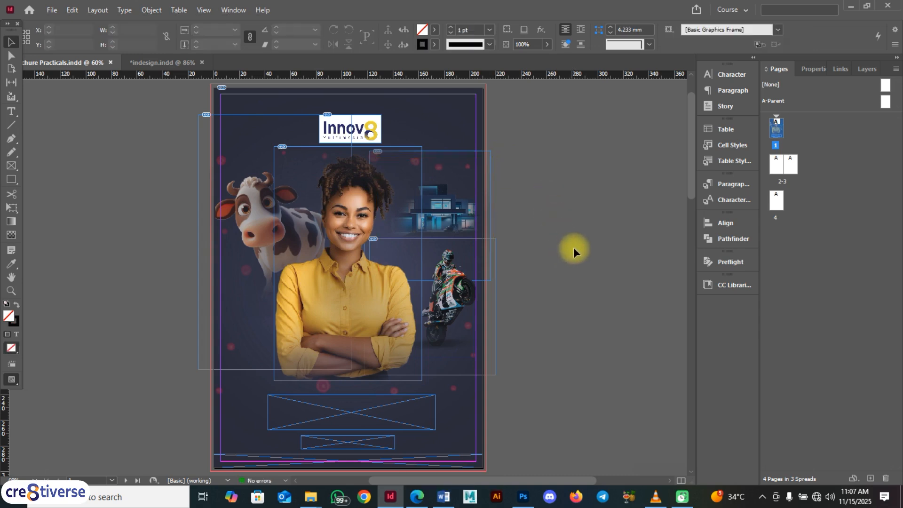
Preview page 1 in full-screen presentation mode to check the composition, and return to the layout
{"action": "key", "text": "shift+w"}
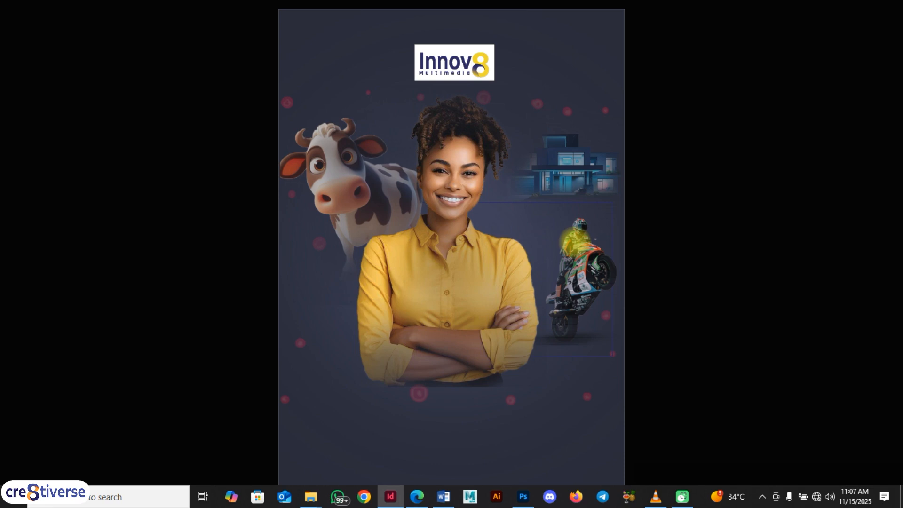
{"action": "key", "text": "shift+w"}
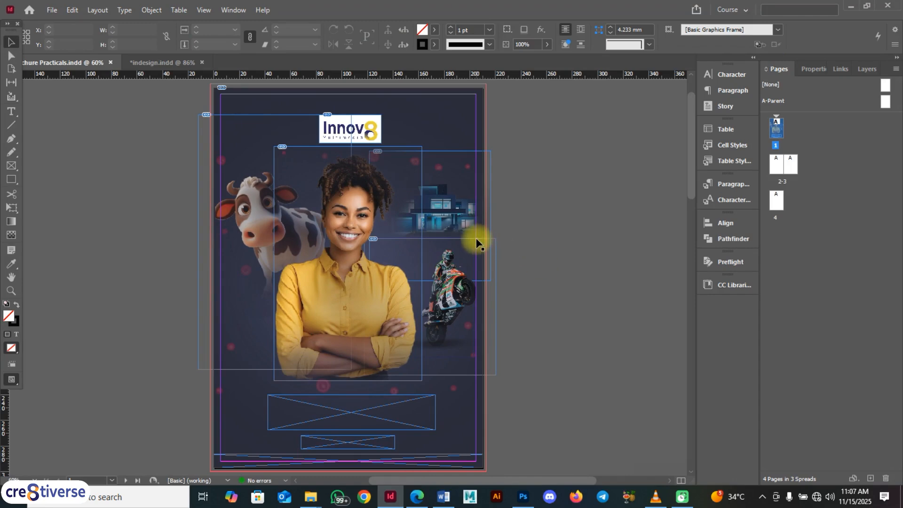
Extend the bottom edge of the woman's frame slightly downward to reveal more of the image's faded base
{"action": "left_click", "coordinate": [477, 243]}
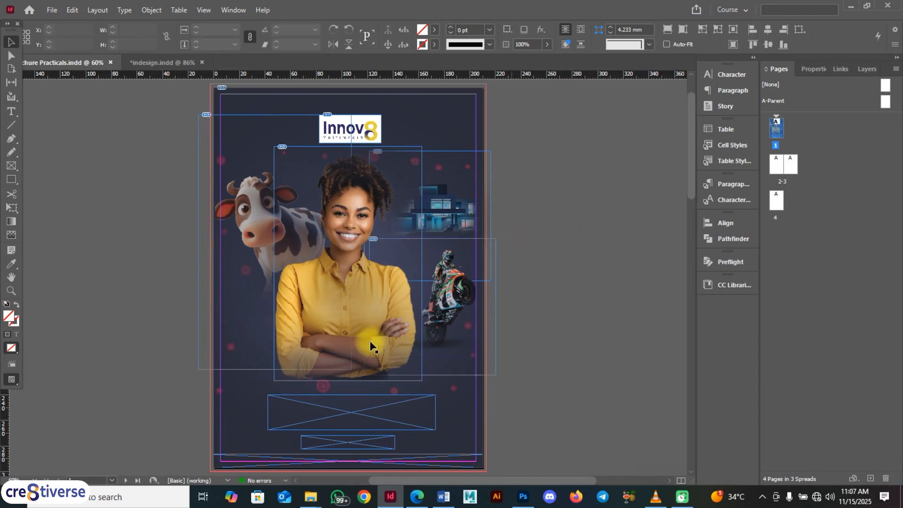
{"action": "left_click", "coordinate": [339, 323]}
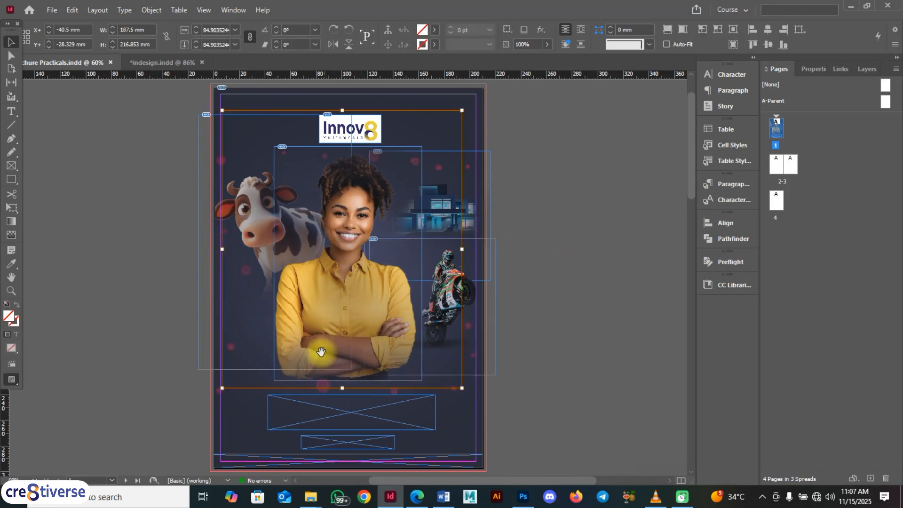
{"action": "left_click", "coordinate": [574, 202]}
{"action": "left_click", "coordinate": [315, 153]}
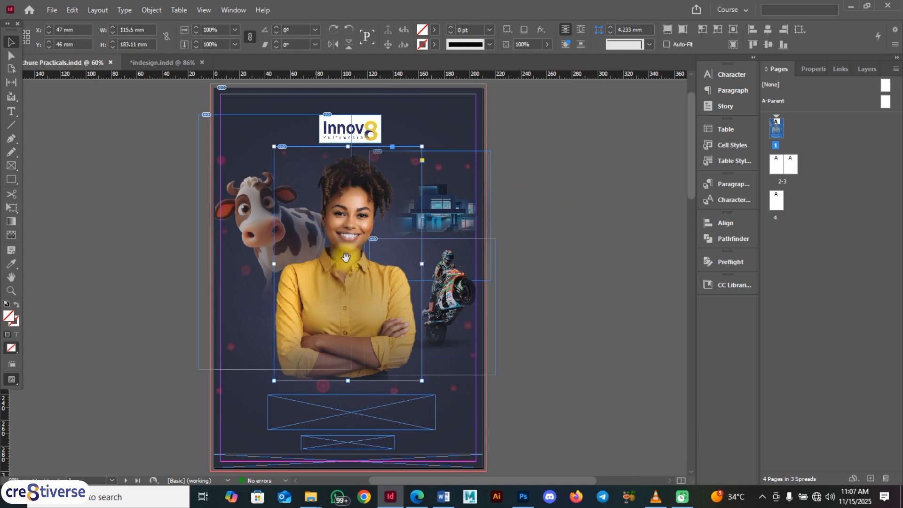
{"action": "left_click_drag", "start_coordinate": [347, 381], "coordinate": [347, 388]}
{"action": "left_click", "coordinate": [632, 256]}
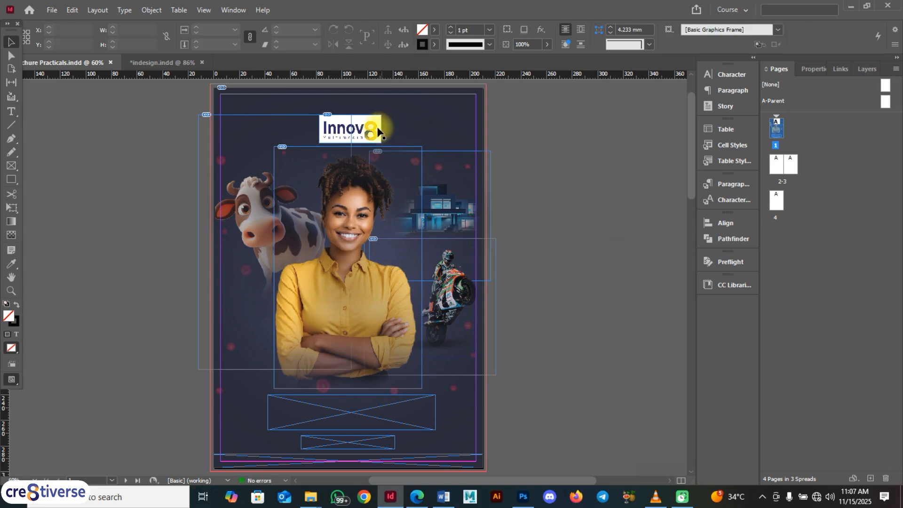
Move the Innov8 logo's frame up to about Y 10 mm and nudge it slightly right to centre it on the page
{"action": "left_click_drag", "start_coordinate": [374, 126], "coordinate": [368, 116]}
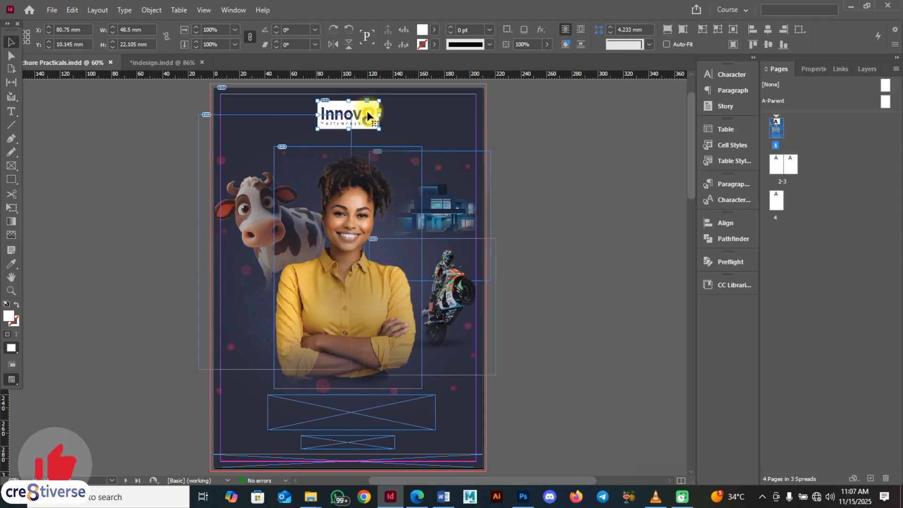
{"action": "key", "text": "shift+Right"}
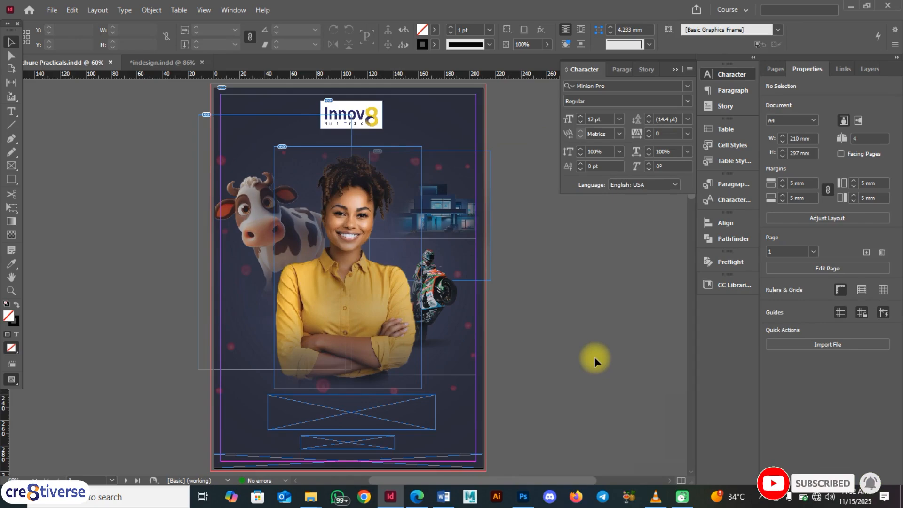
Check the repositioned logo and images in full-screen presentation mode, and return to the layout
{"action": "key", "text": "shift+w"}
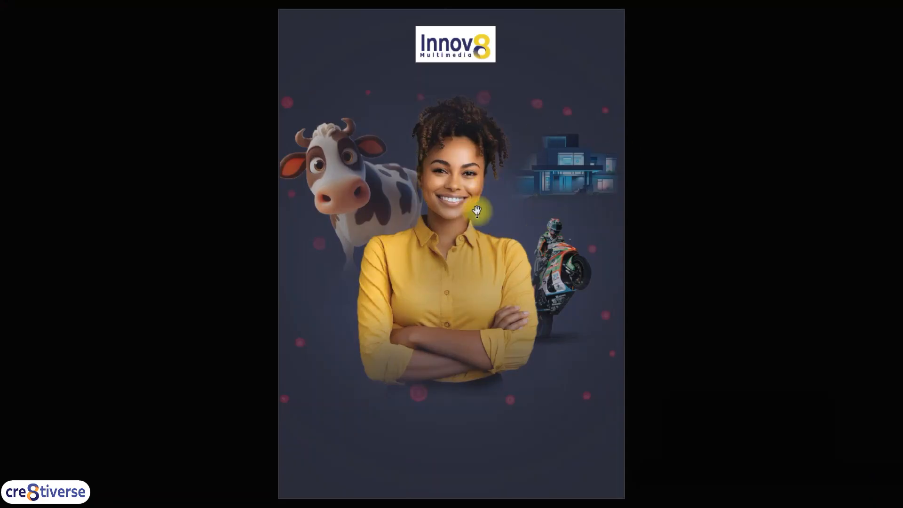
{"action": "key", "text": "shift+w"}
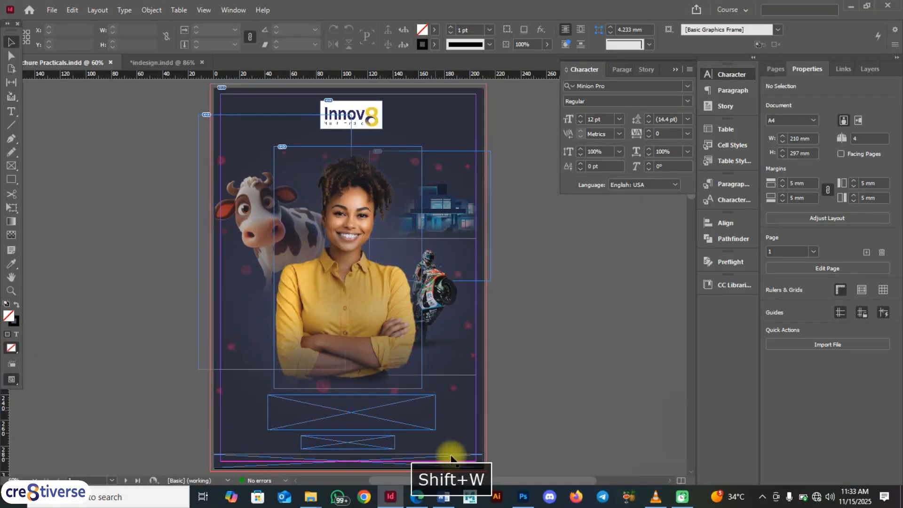
Review the page 1 text, colour and fonts in the Word content document and the page design in the reference PDF in Edge
{"action": "left_click", "coordinate": [445, 497]}
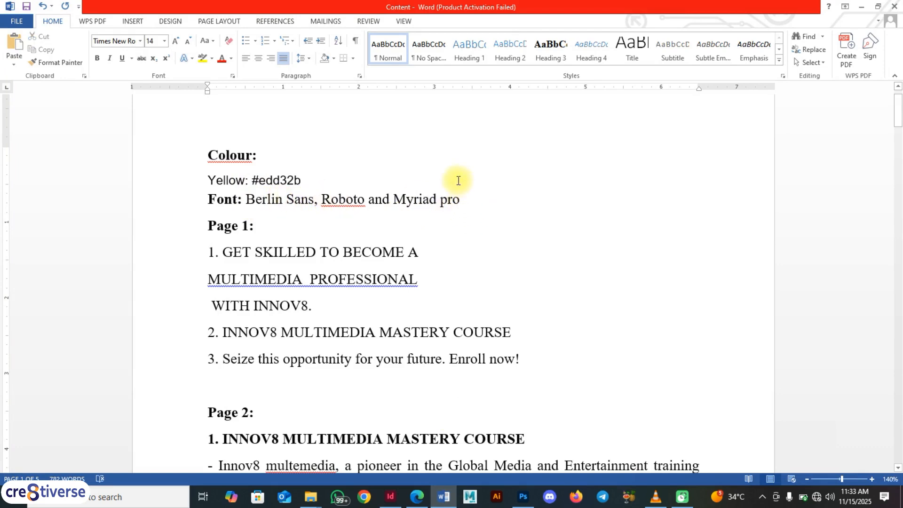
{"action": "left_click", "coordinate": [392, 498]}
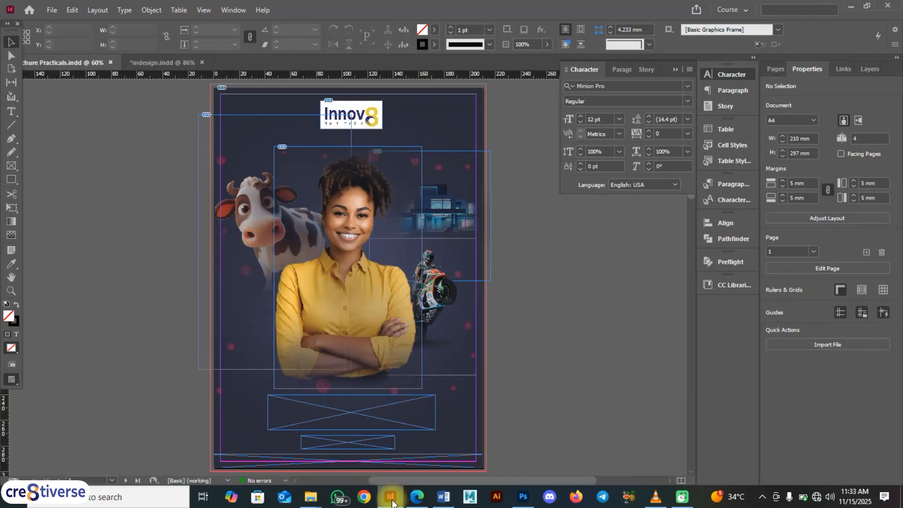
{"action": "left_click", "coordinate": [392, 500]}
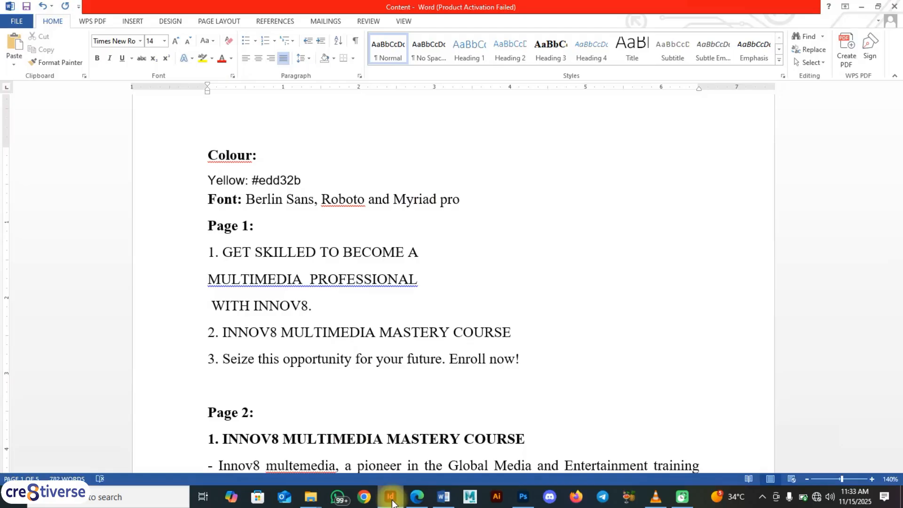
{"action": "left_click", "coordinate": [417, 499]}
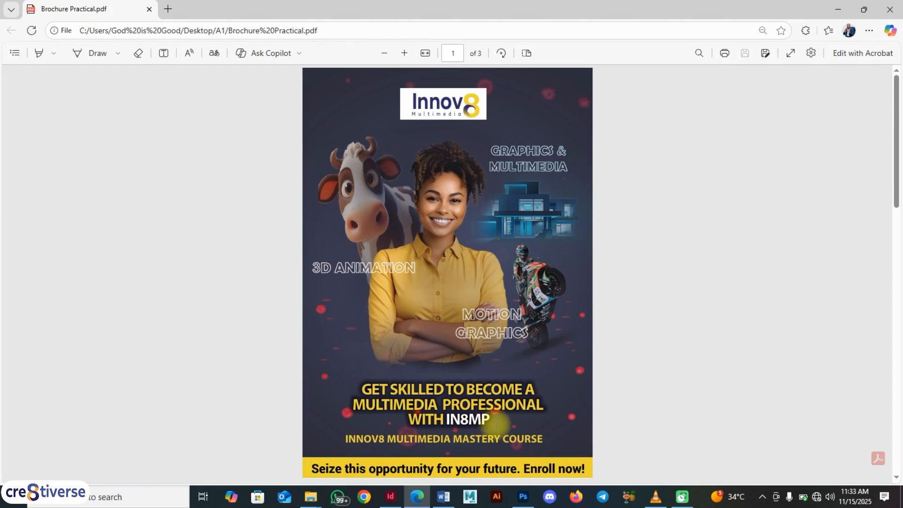
Switch to the Word content document and copy the page 1 headline, GET SKILLED TO BECOME A MULTIMEDIA PROFESSIONAL WITH INNOV8
{"action": "mouse_move", "coordinate": [455, 497]}
{"action": "left_click", "coordinate": [444, 500]}
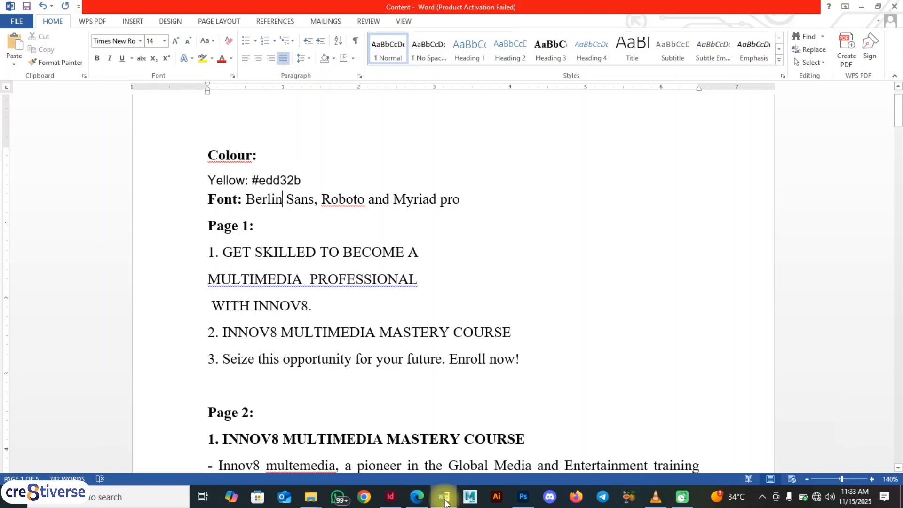
{"action": "scroll", "coordinate": [324, 315], "scroll_direction": "down", "scroll_amount": 1}
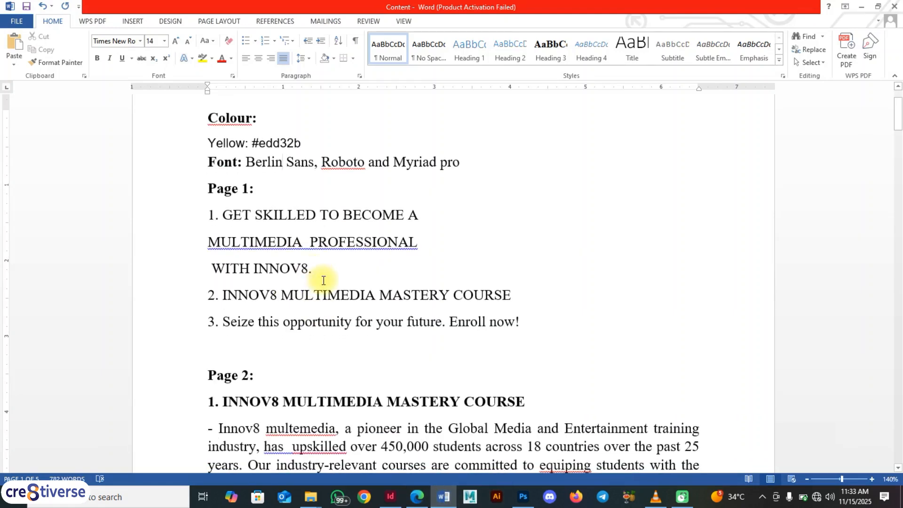
{"action": "left_click_drag", "start_coordinate": [305, 268], "coordinate": [235, 223]}
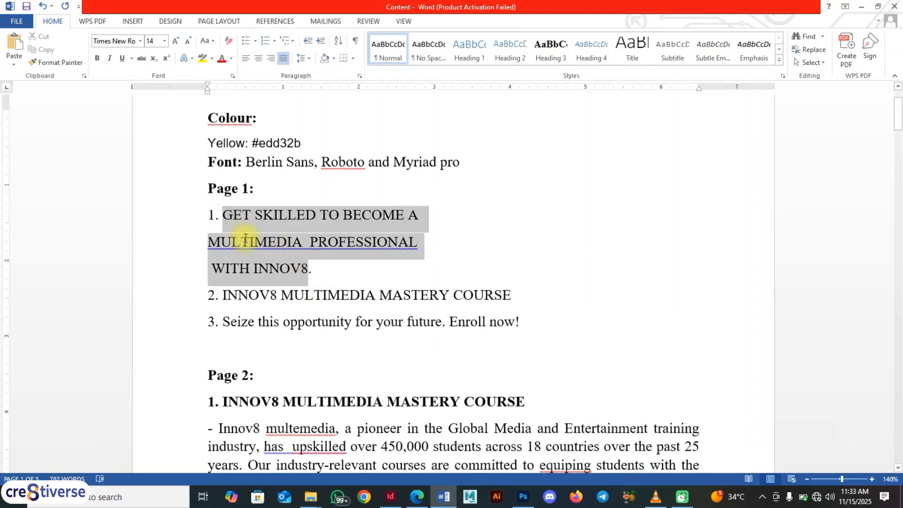
{"action": "right_click", "coordinate": [264, 252]}
{"action": "left_click", "coordinate": [295, 275]}
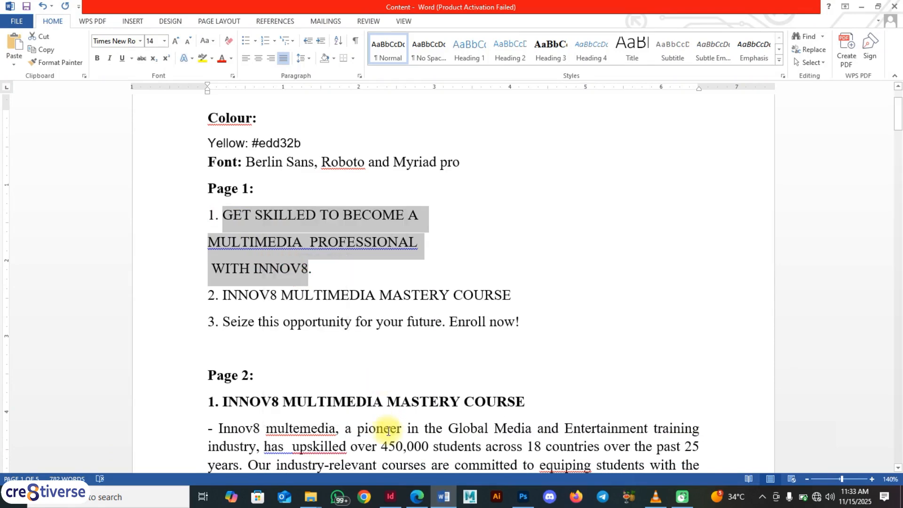
Switch to InDesign and paste the headline as text into the wide empty frame just below the woman
{"action": "left_click", "coordinate": [390, 496]}
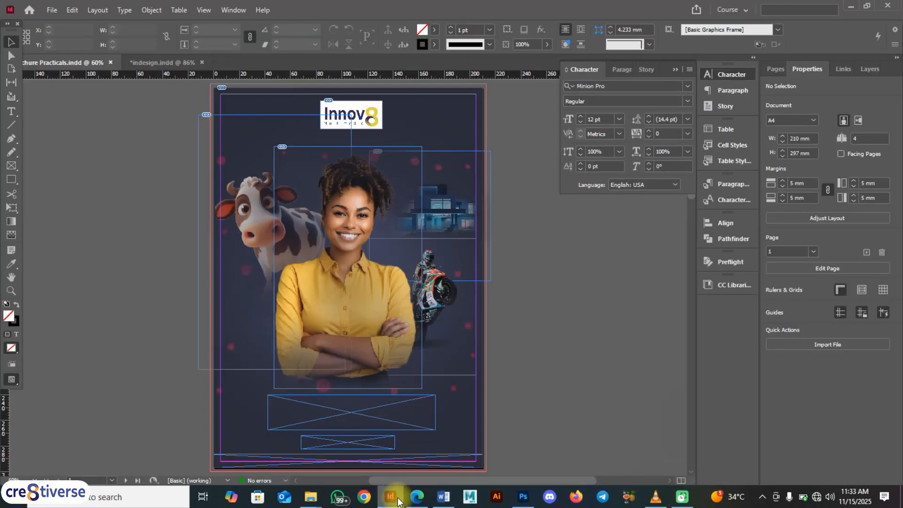
{"action": "left_click", "coordinate": [343, 411]}
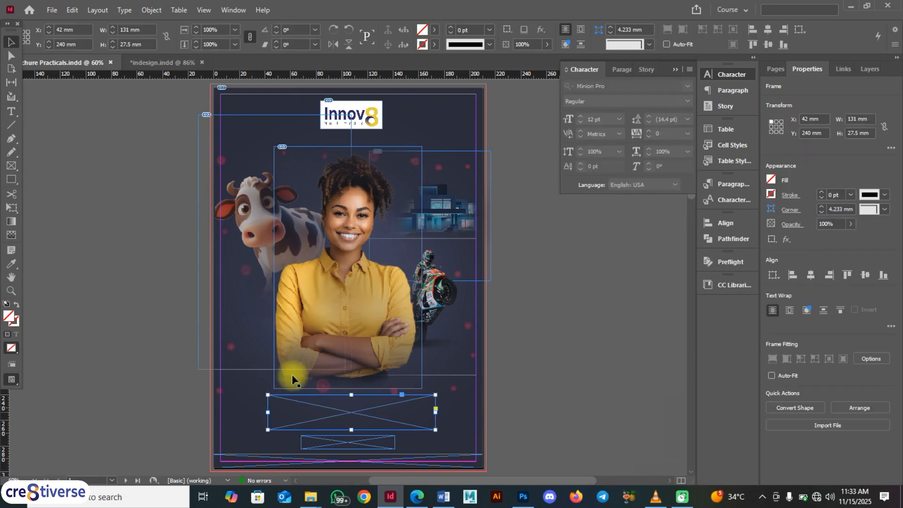
{"action": "left_click", "coordinate": [13, 112]}
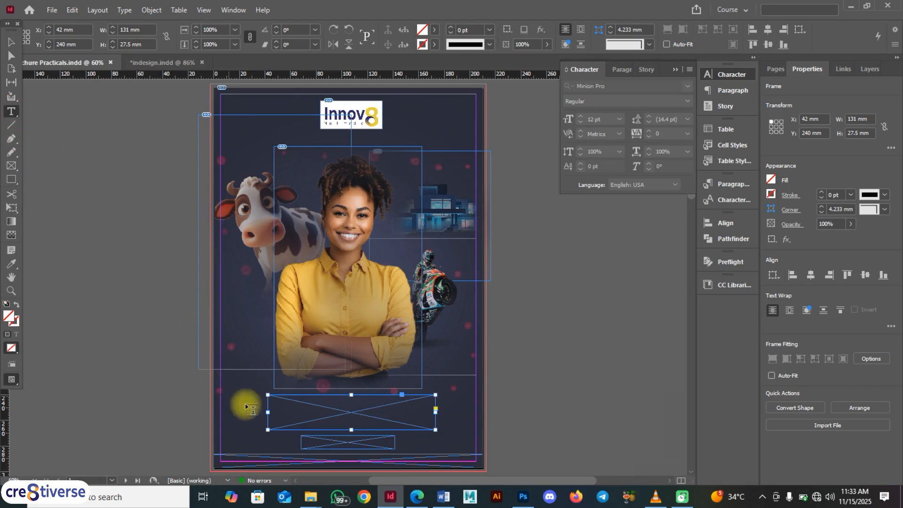
{"action": "left_click", "coordinate": [302, 405]}
{"action": "left_click", "coordinate": [314, 413]}
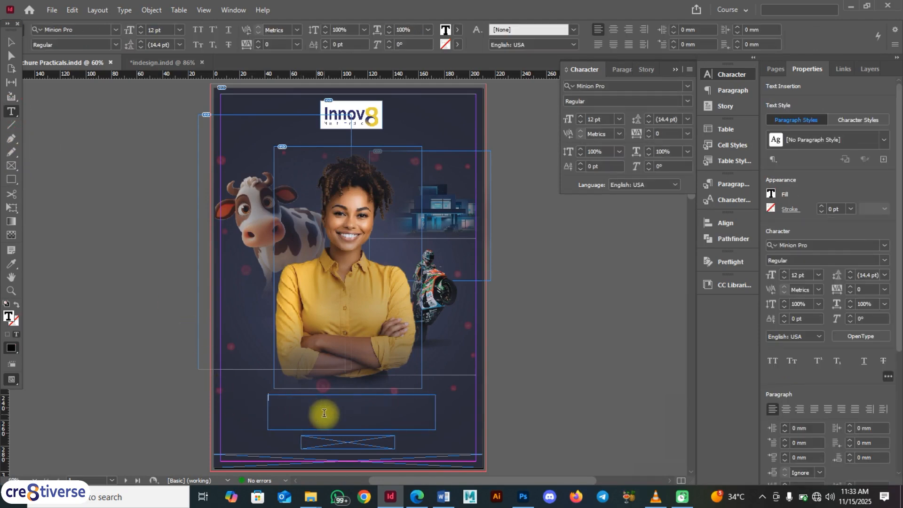
{"action": "key", "text": "ctrl+v"}
{"action": "key", "text": "F9"}
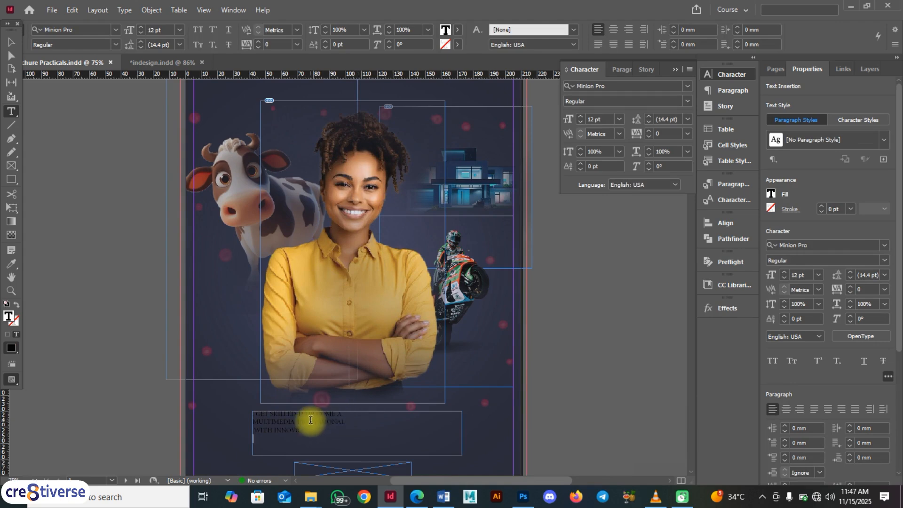
{"action": "left_click", "coordinate": [615, 85]}
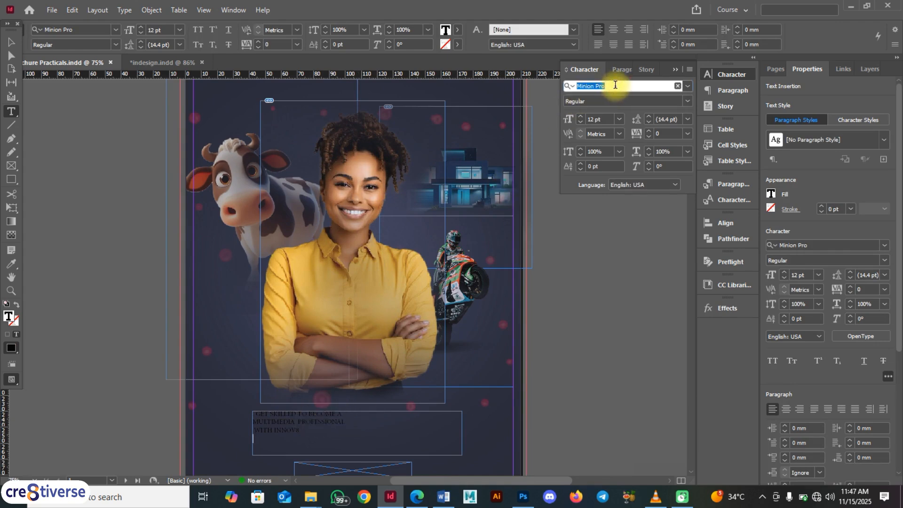
{"action": "type", "text": "myriad"}
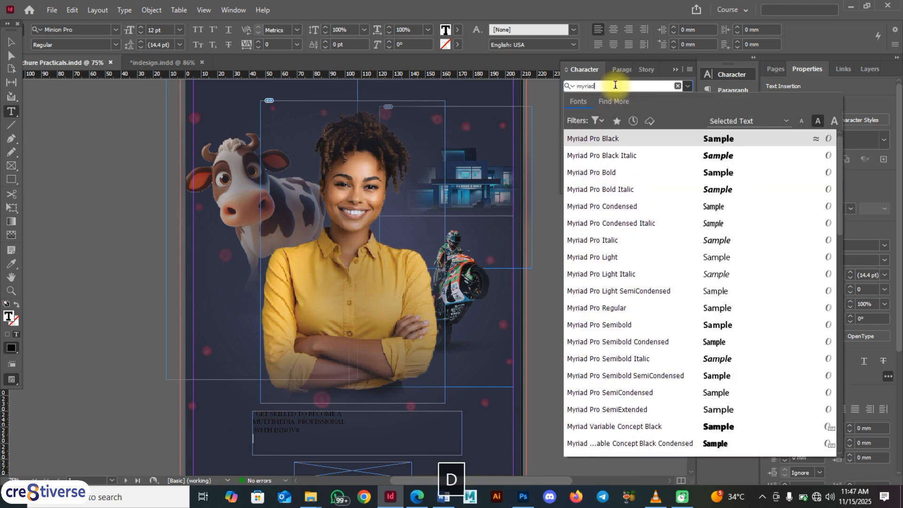
{"action": "left_click", "coordinate": [629, 171]}
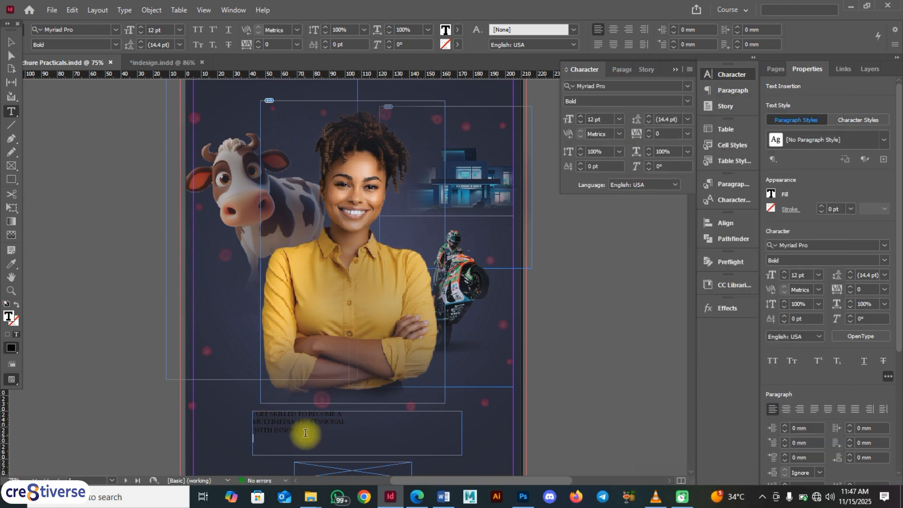
Set the three-line headline text to Myriad Pro Bold at 26 pt
{"action": "left_click_drag", "start_coordinate": [307, 430], "coordinate": [246, 397]}
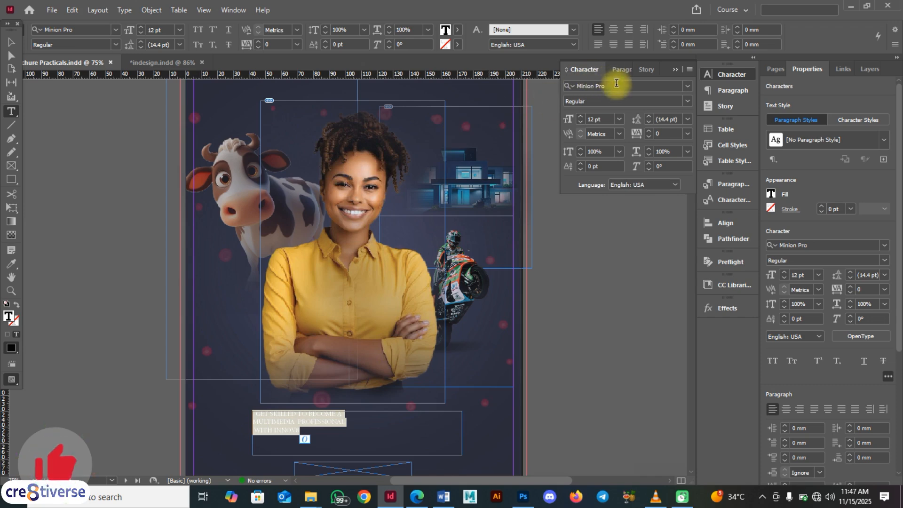
{"action": "left_click", "coordinate": [617, 85]}
{"action": "type", "text": "myriad"}
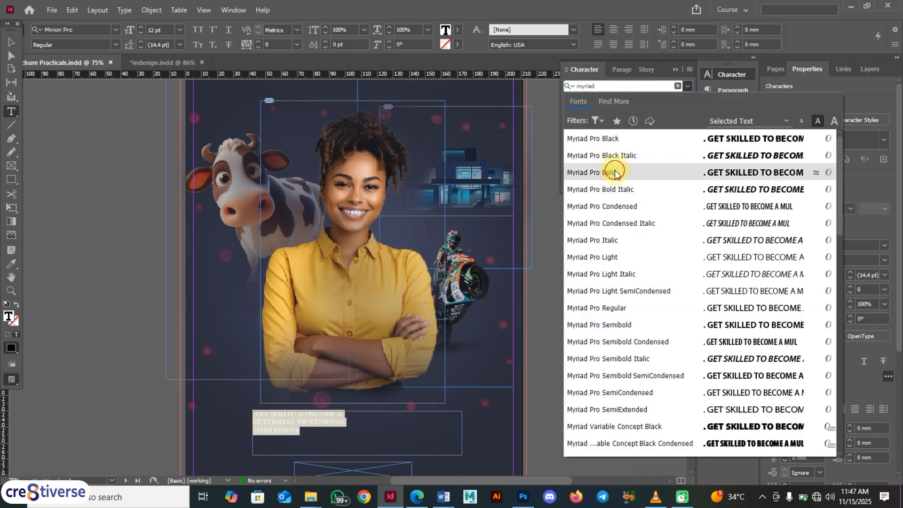
{"action": "left_click", "coordinate": [608, 172]}
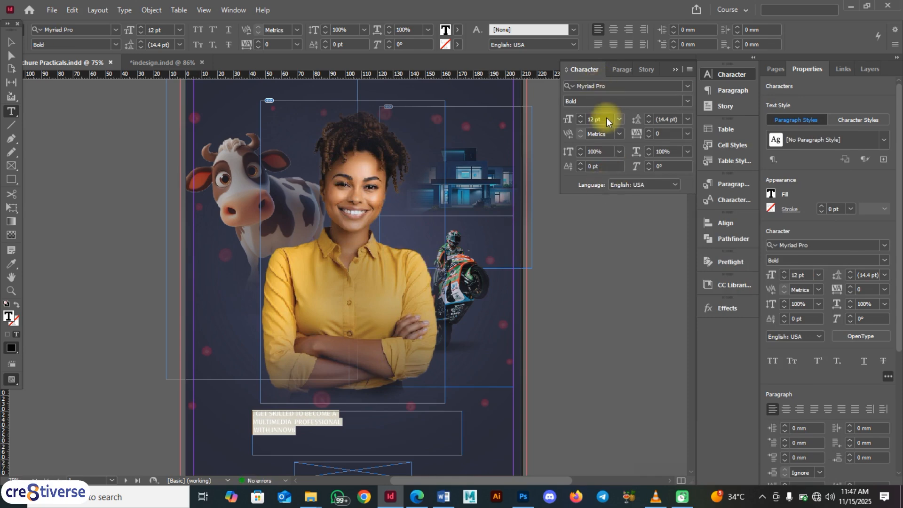
{"action": "left_click_drag", "start_coordinate": [605, 118], "coordinate": [586, 118]}
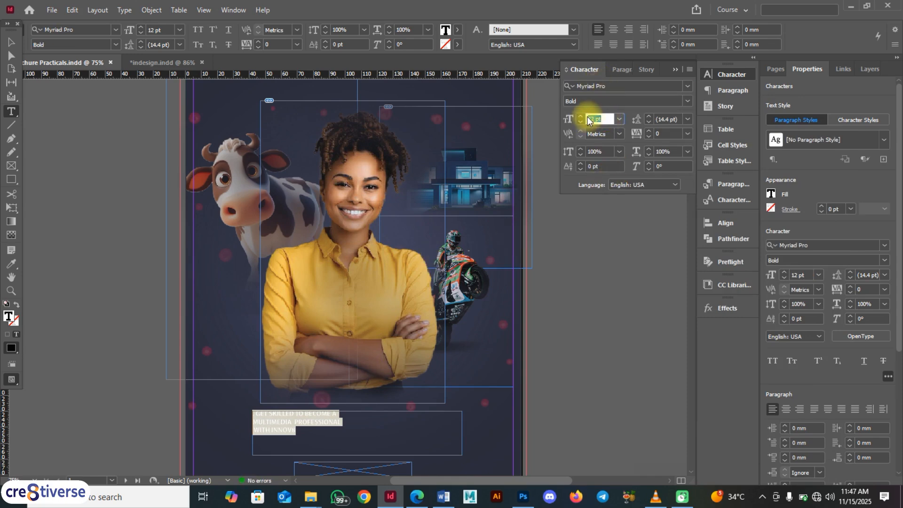
{"action": "type", "text": "26"}
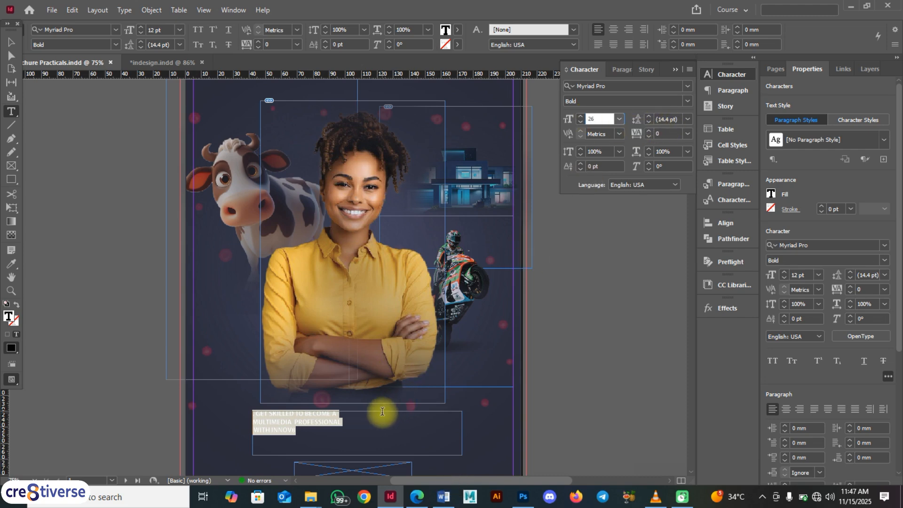
{"action": "key", "text": "Return"}
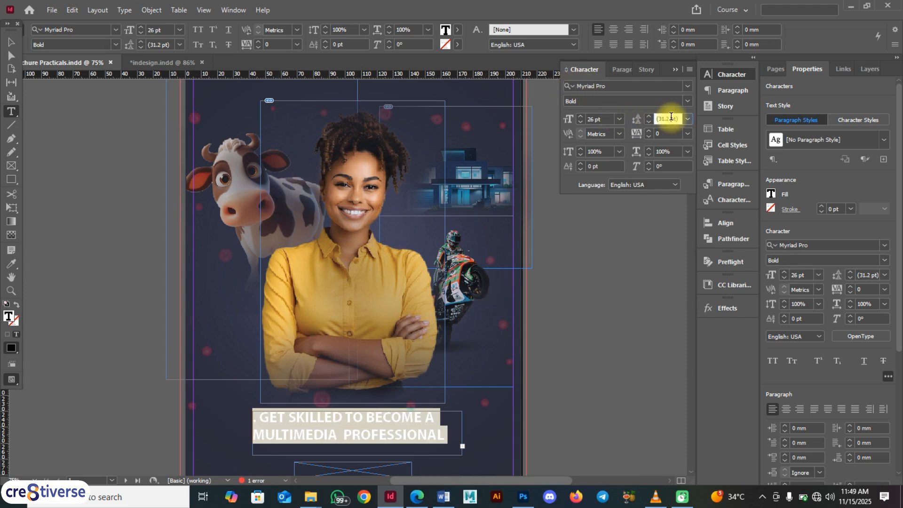
Give the headline 22 pt leading, -45 tracking and a -3 pt baseline shift, and centre-align it
{"action": "key", "text": "ctrl+a"}
{"action": "type", "text": "22"}
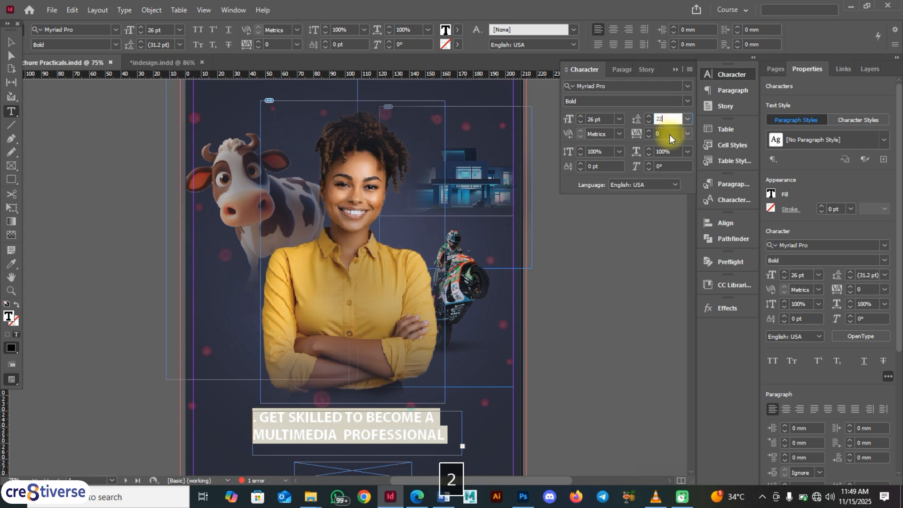
{"action": "left_click", "coordinate": [665, 135]}
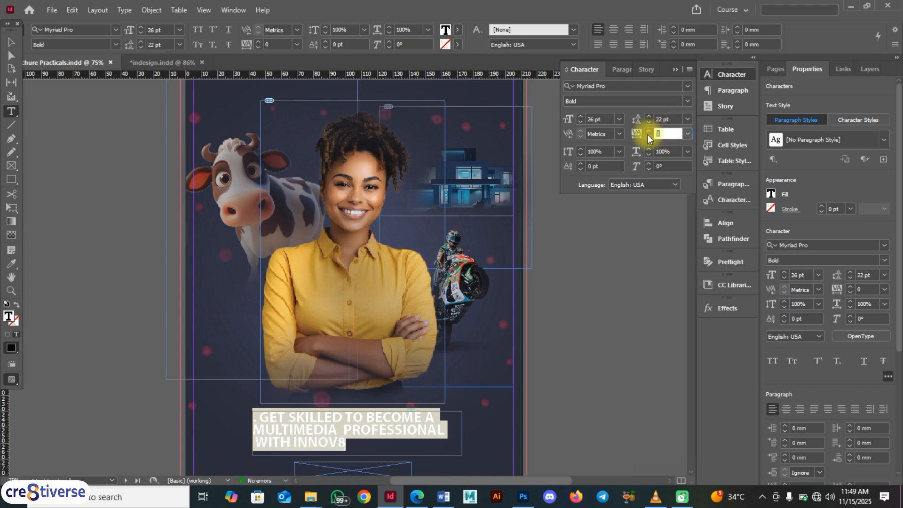
{"action": "type", "text": "-45"}
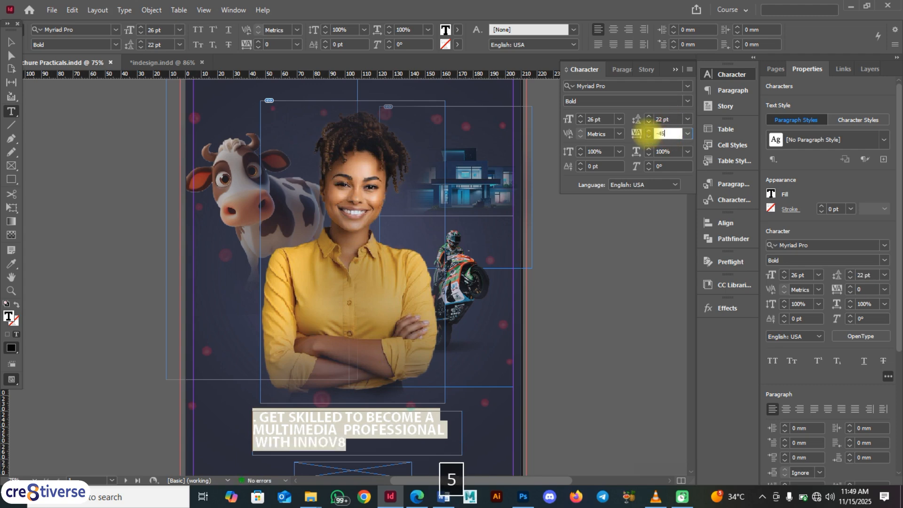
{"action": "left_click", "coordinate": [591, 167]}
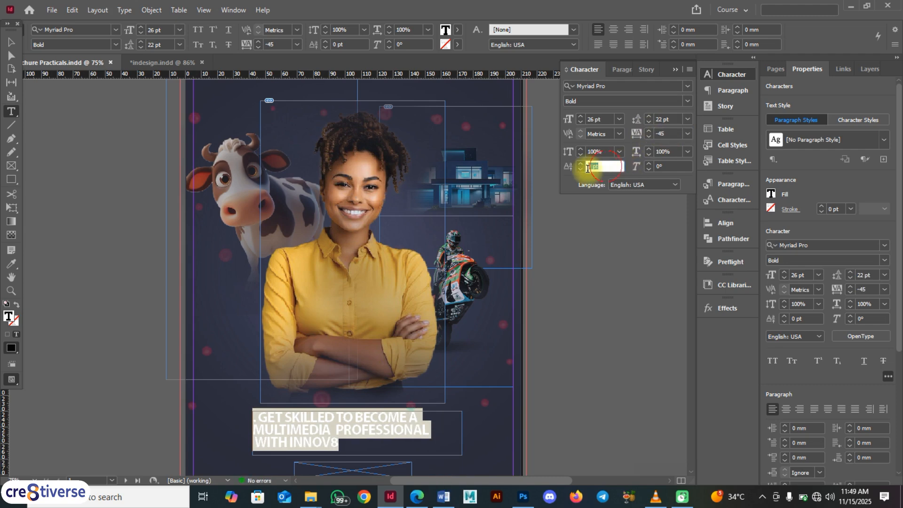
{"action": "type", "text": "3"}
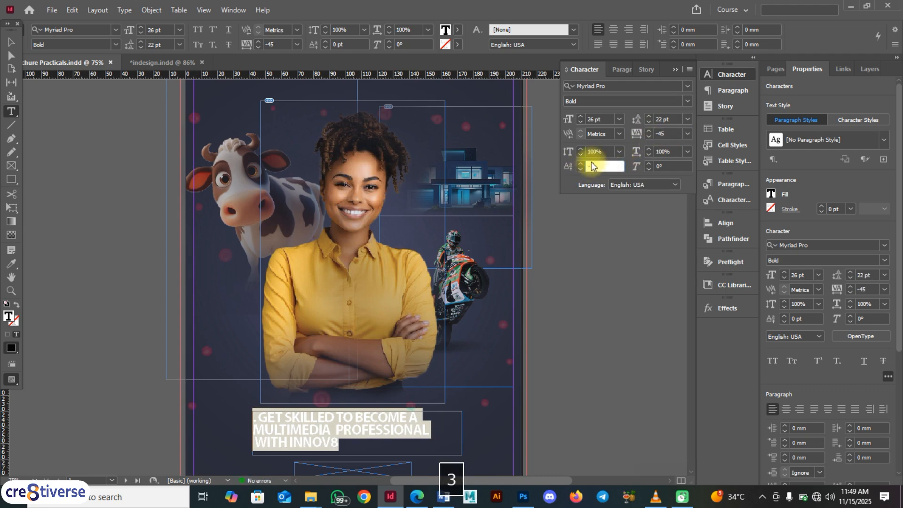
{"action": "key", "text": "Return"}
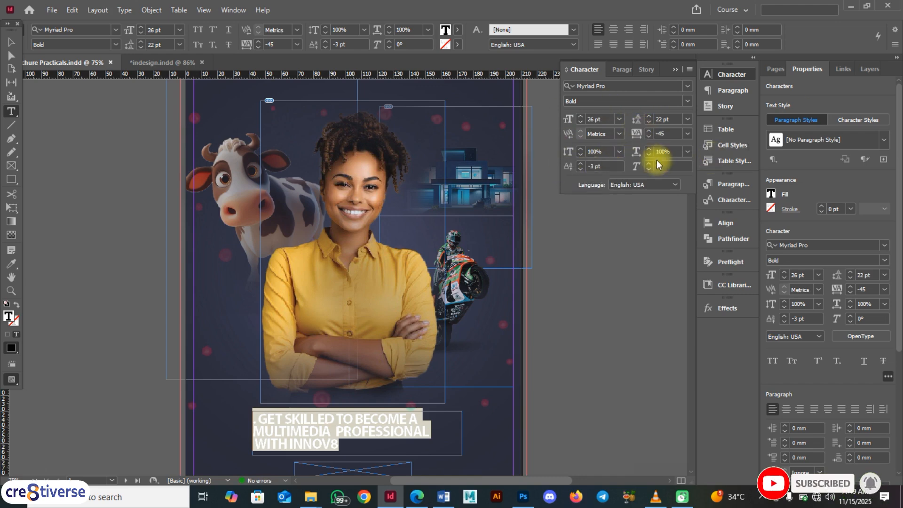
{"action": "left_click", "coordinate": [614, 29]}
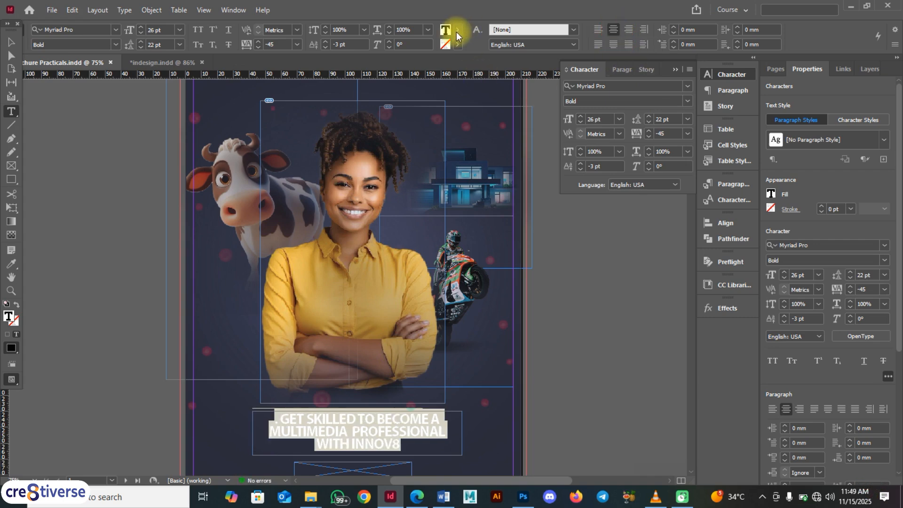
Switch to the Word content document and copy the yellow colour code edd32b
{"action": "left_click", "coordinate": [444, 497]}
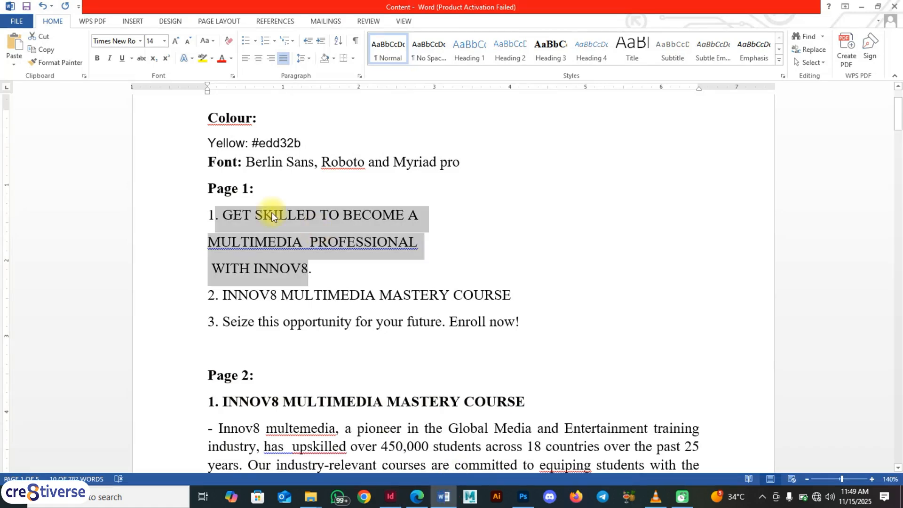
{"action": "double_click", "coordinate": [276, 143]}
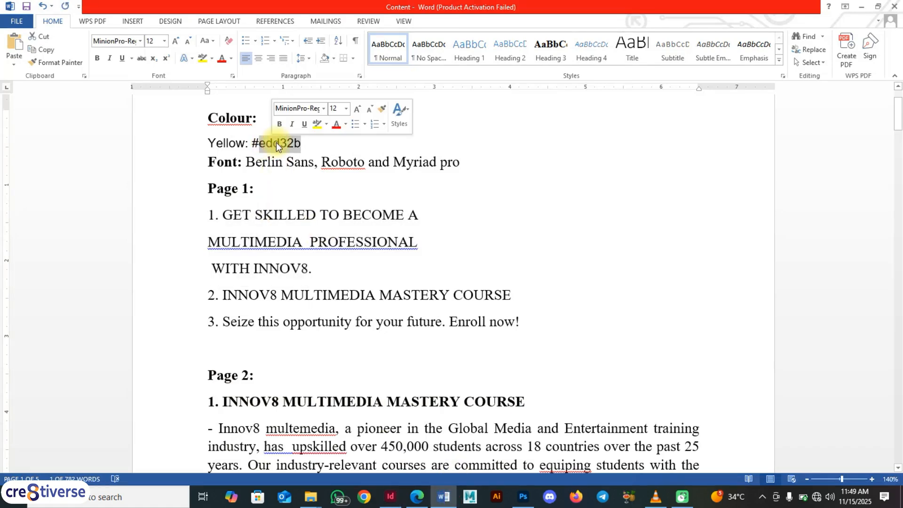
{"action": "key", "text": "ctrl+c"}
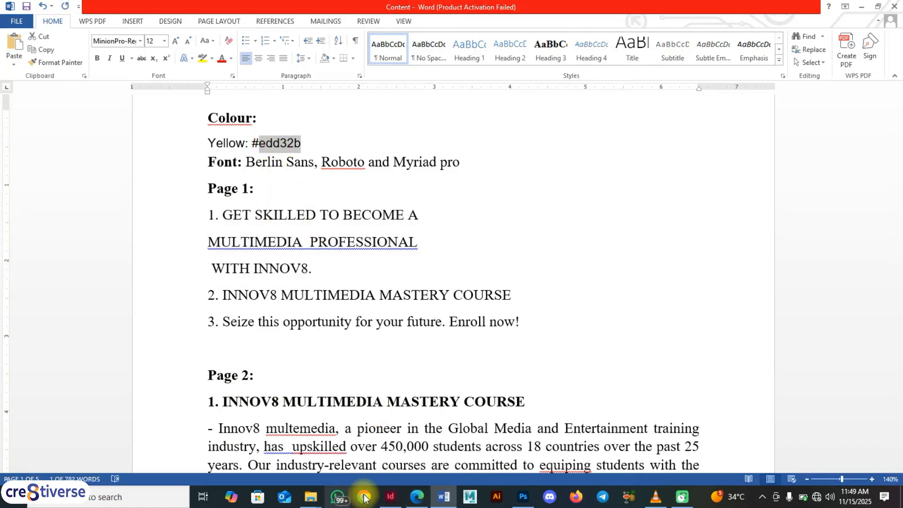
Return to InDesign, fill the headline text with the yellow edd32b, and deselect it
{"action": "left_click", "coordinate": [390, 497]}
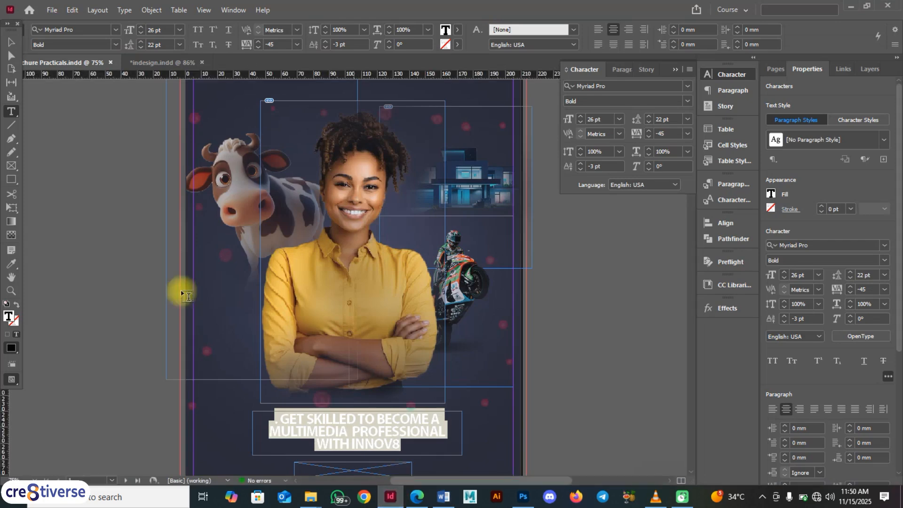
{"action": "double_click", "coordinate": [6, 318]}
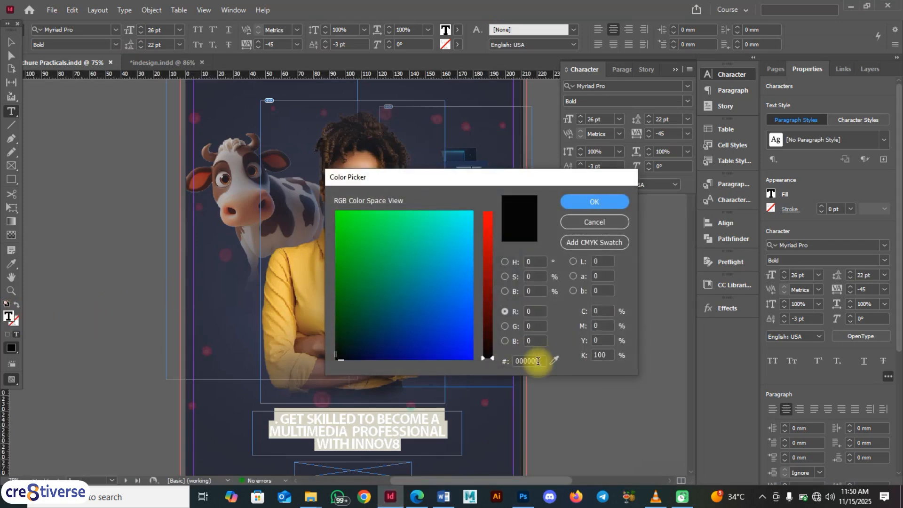
{"action": "left_click", "coordinate": [539, 360]}
{"action": "key", "text": "ctrl+v"}
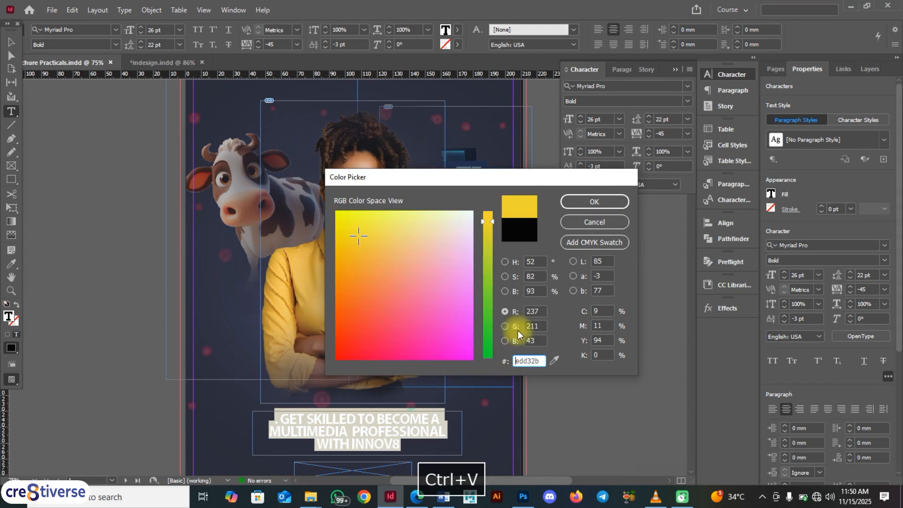
{"action": "left_click", "coordinate": [587, 203]}
{"action": "left_click", "coordinate": [9, 44]}
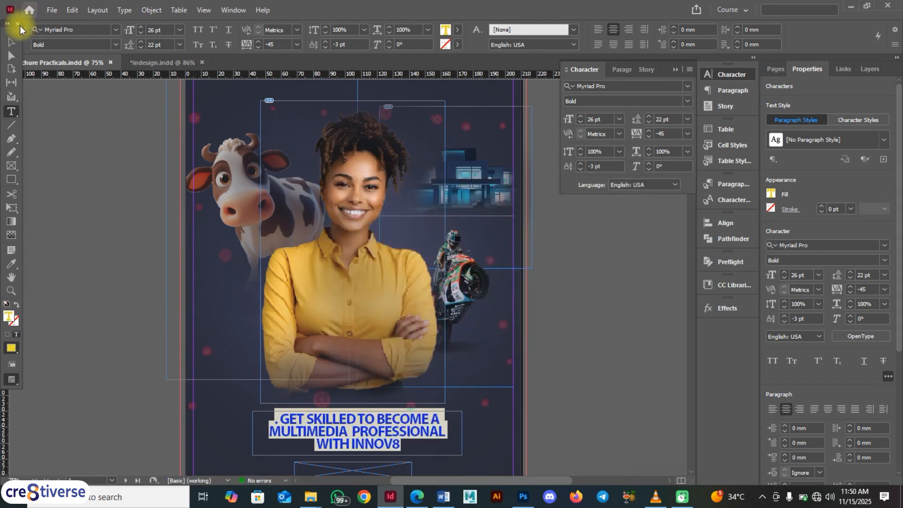
{"action": "left_click", "coordinate": [107, 192]}
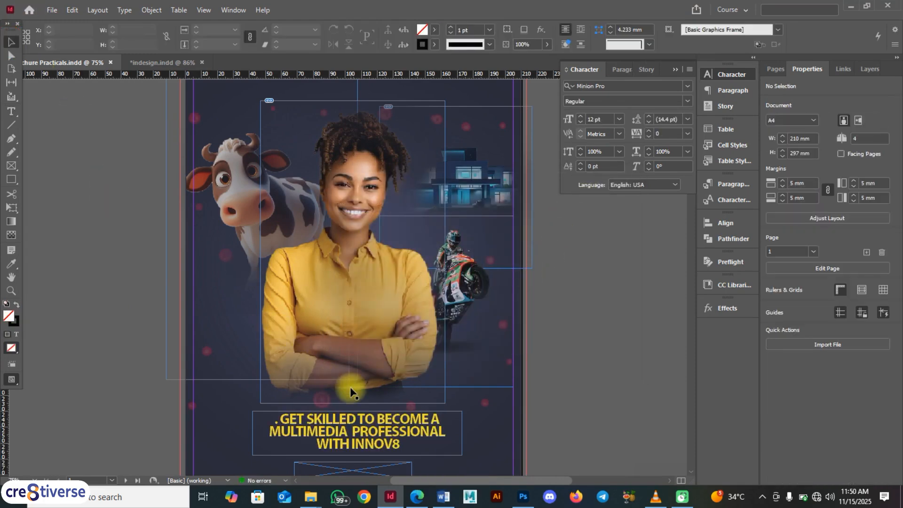
Delete the stray full stop in front of GET SKILLED in the headline
{"action": "double_click", "coordinate": [283, 418]}
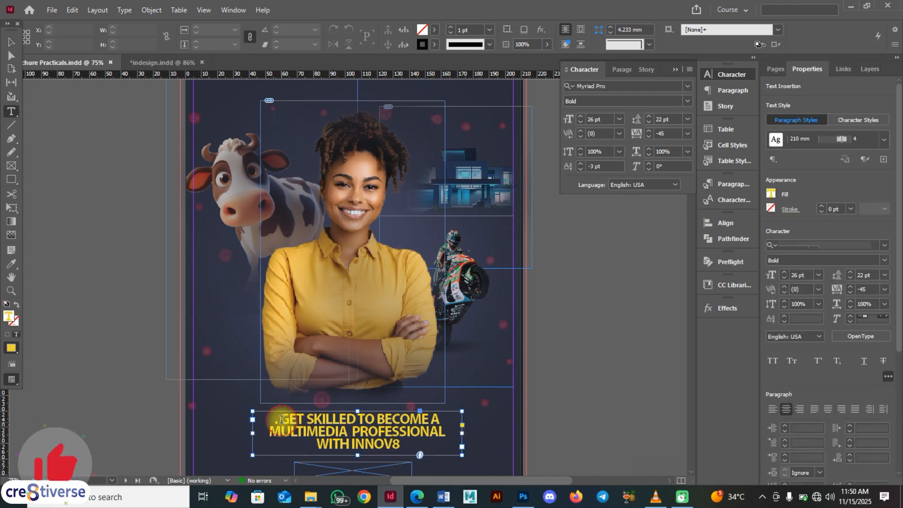
{"action": "key", "text": "BackSpace"}
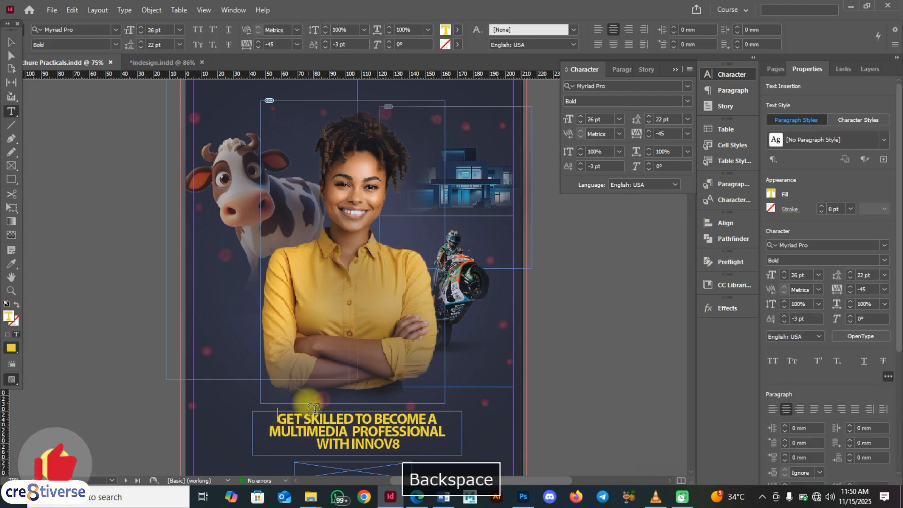
{"action": "left_click", "coordinate": [11, 42]}
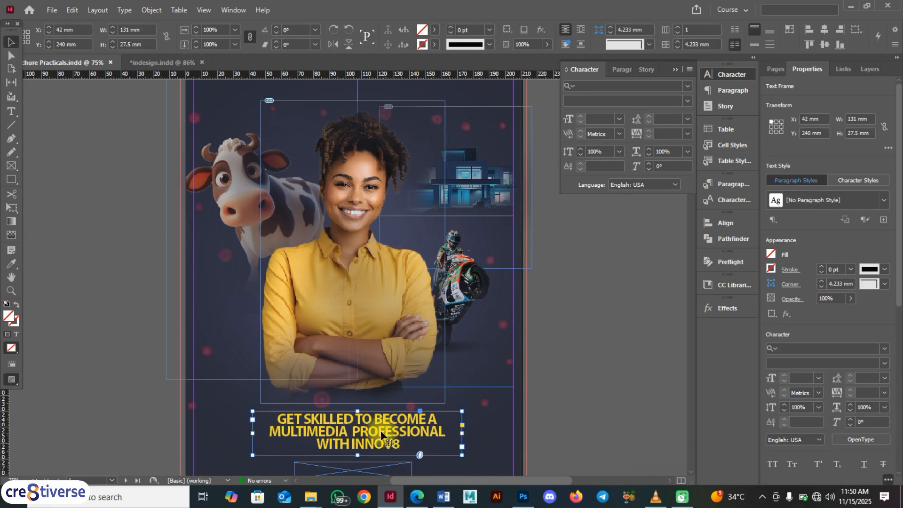
{"action": "double_click", "coordinate": [402, 445]}
{"action": "left_click_drag", "start_coordinate": [401, 445], "coordinate": [275, 408]}
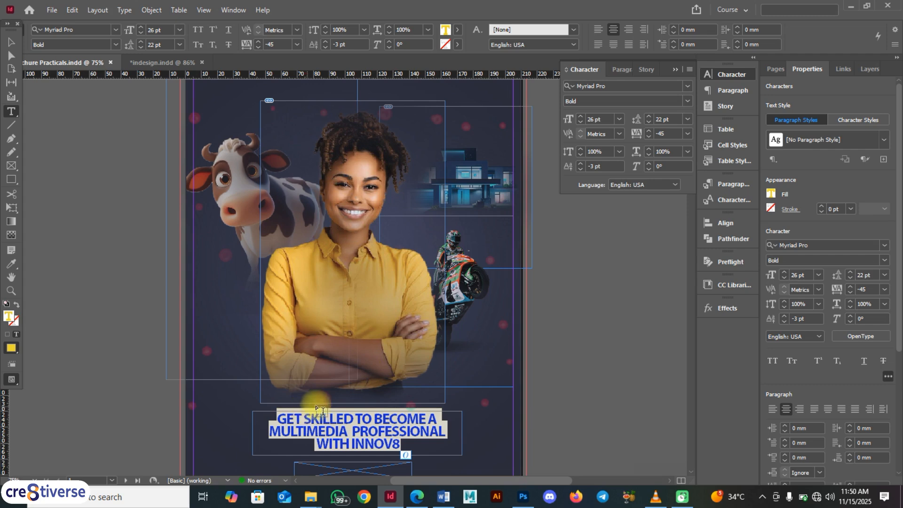
{"action": "key", "text": "F9"}
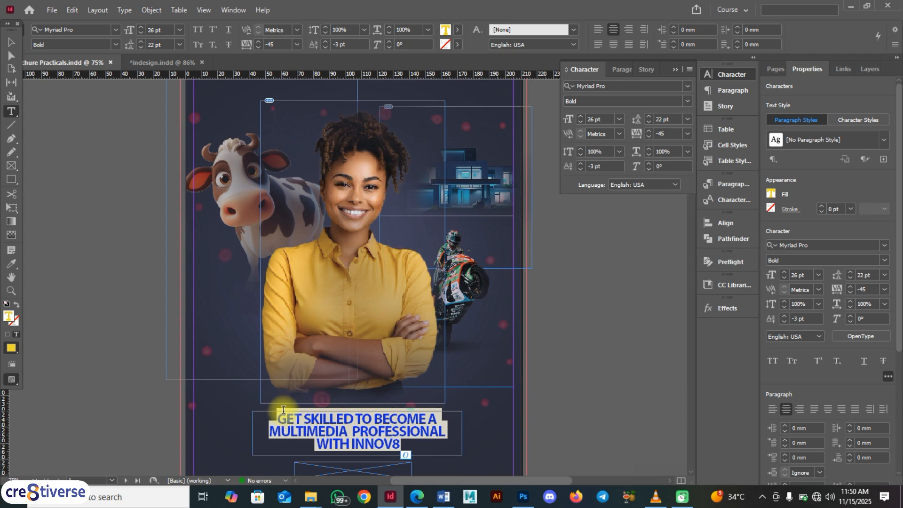
{"action": "left_click", "coordinate": [9, 41]}
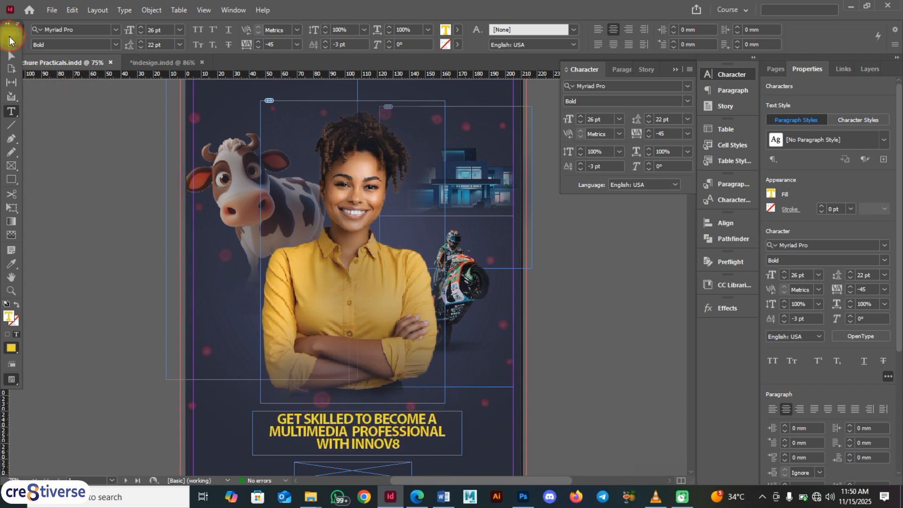
{"action": "left_click", "coordinate": [420, 422]}
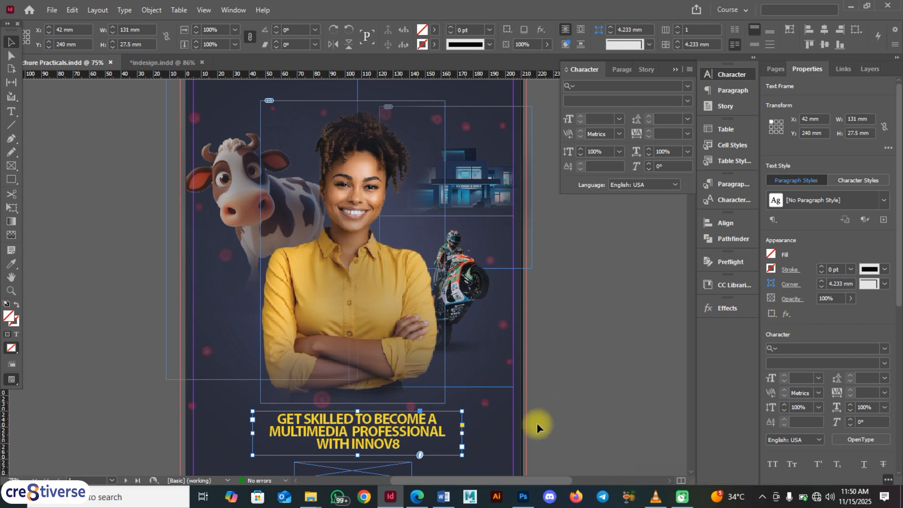
{"action": "double_click", "coordinate": [400, 445]}
{"action": "left_click_drag", "start_coordinate": [400, 445], "coordinate": [278, 412]}
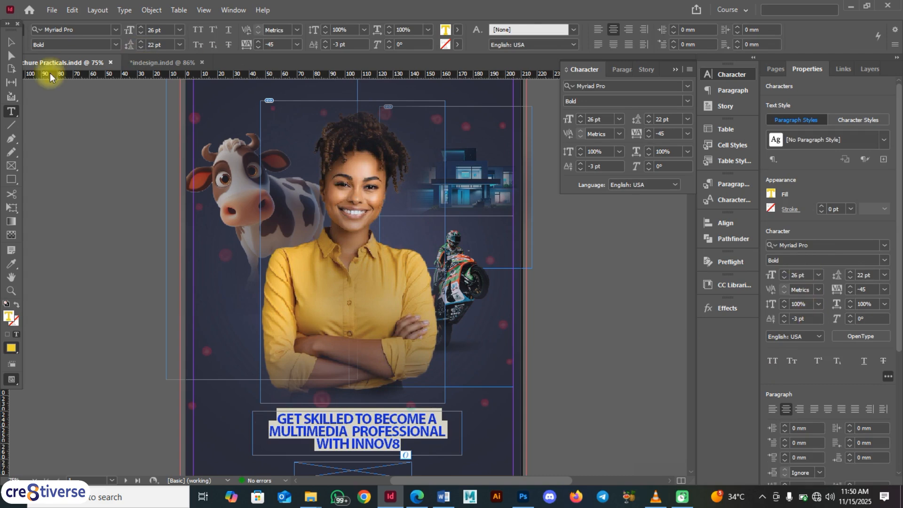
Add an outer glow to the headline's text frame, using Darken blending mode and the black swatch as its colour
{"action": "left_click", "coordinate": [12, 41]}
{"action": "left_click", "coordinate": [446, 414]}
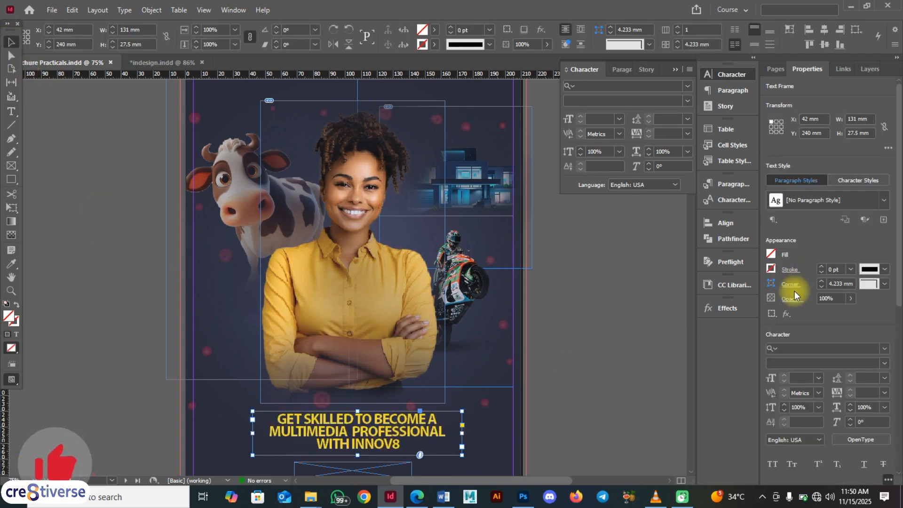
{"action": "left_click", "coordinate": [787, 313]}
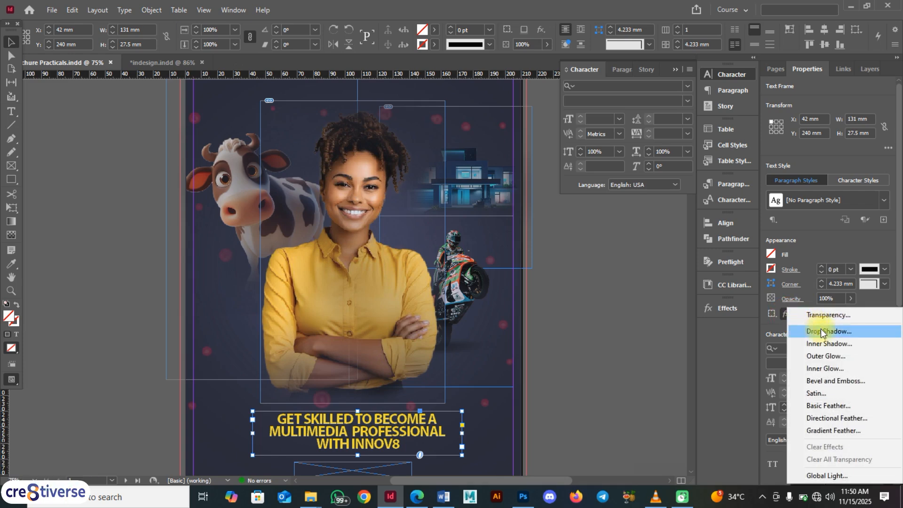
{"action": "left_click", "coordinate": [827, 356]}
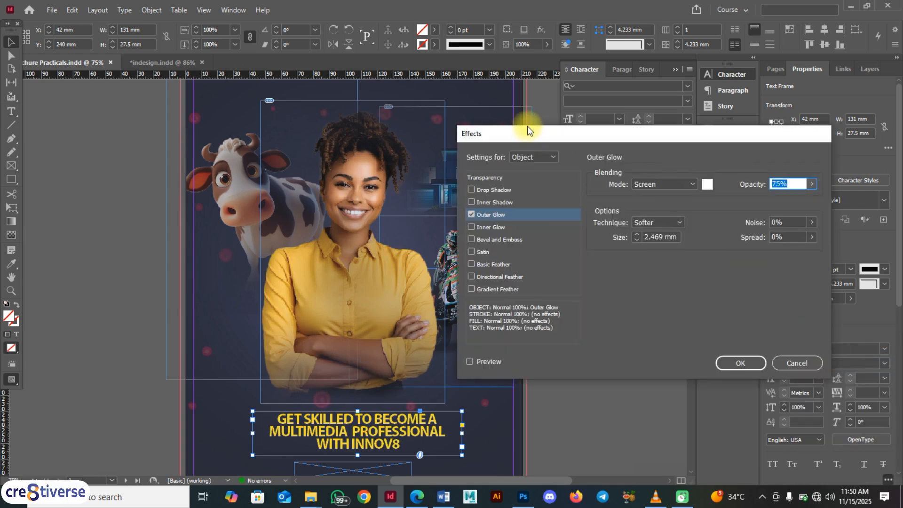
{"action": "left_click", "coordinate": [543, 213]}
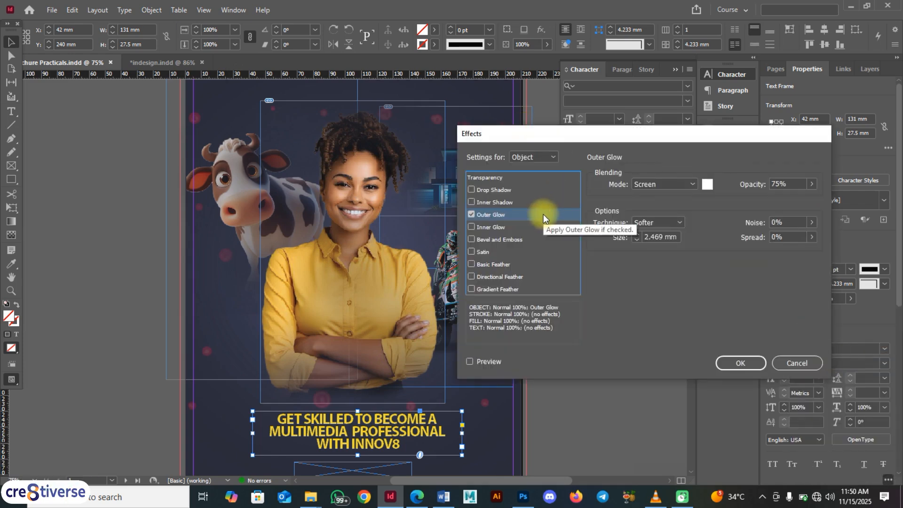
{"action": "left_click", "coordinate": [679, 182]}
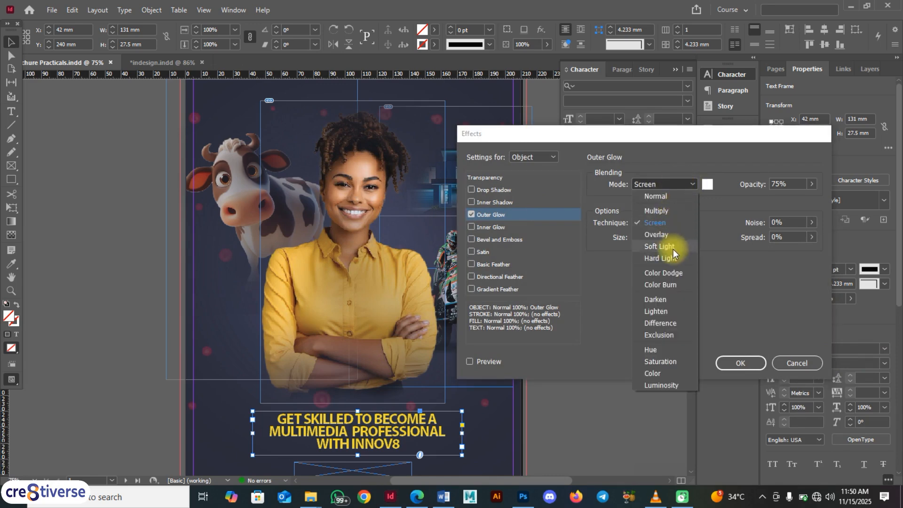
{"action": "left_click", "coordinate": [666, 300]}
{"action": "left_click", "coordinate": [704, 183]}
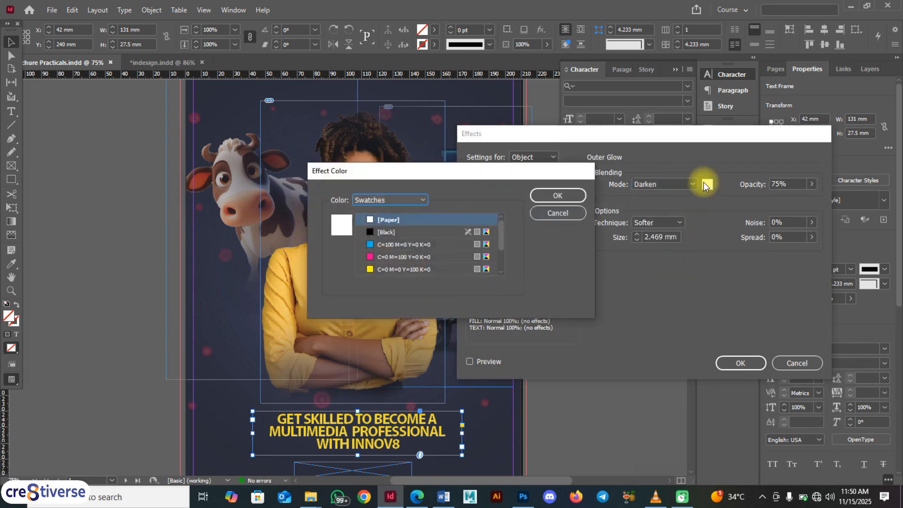
{"action": "left_click", "coordinate": [403, 231]}
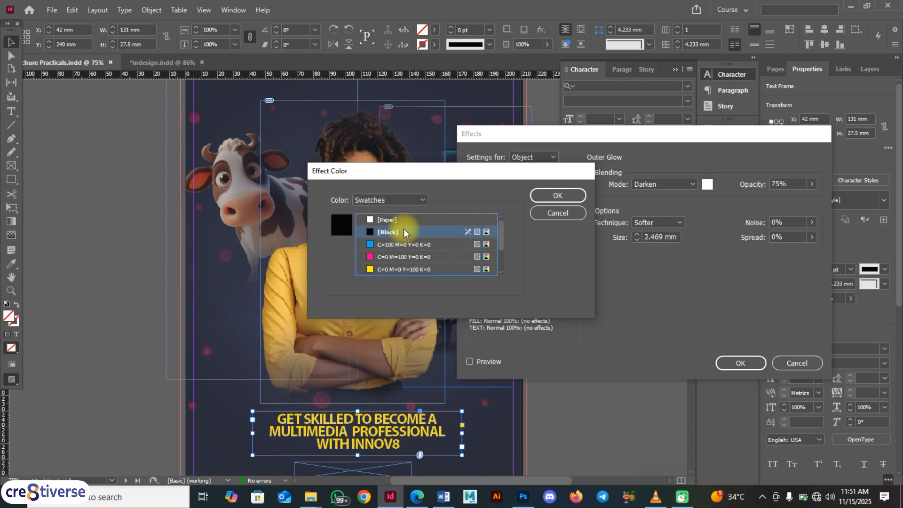
{"action": "left_click", "coordinate": [558, 195]}
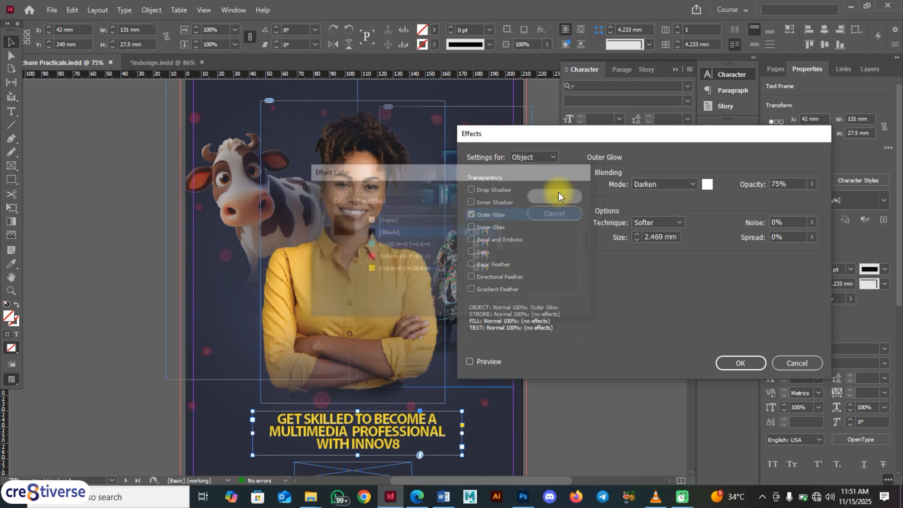
{"action": "key", "text": "F9"}
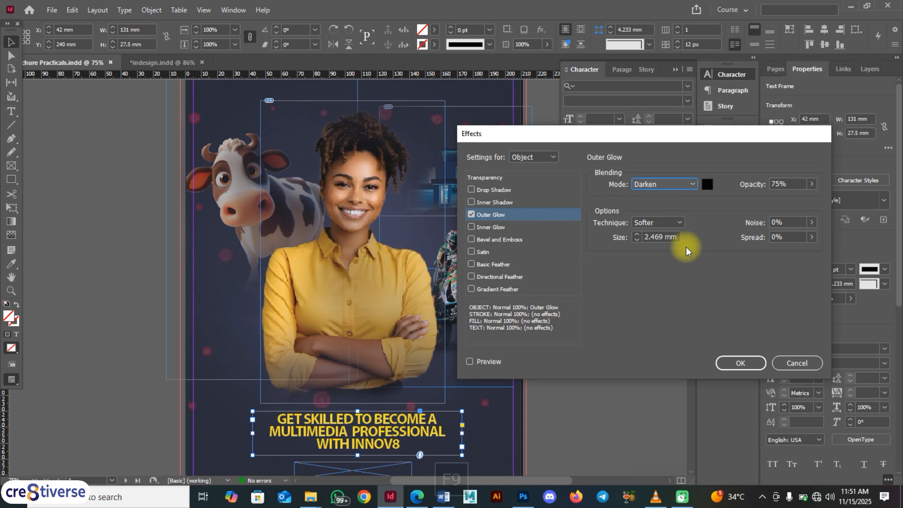
Set the headline's outer glow to the Precise technique with 5% noise, 30% spread and 8 mm size, and apply it
{"action": "left_click", "coordinate": [678, 223]}
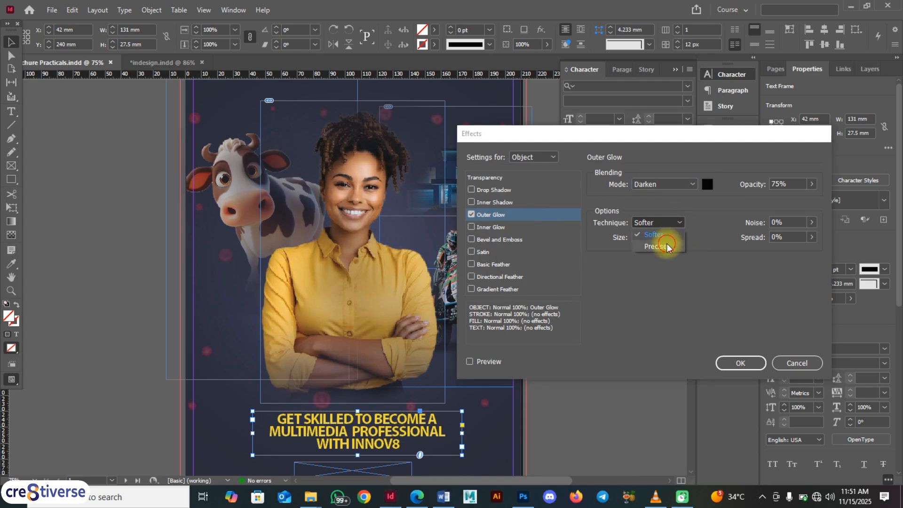
{"action": "left_click", "coordinate": [655, 246]}
{"action": "left_click", "coordinate": [789, 221]}
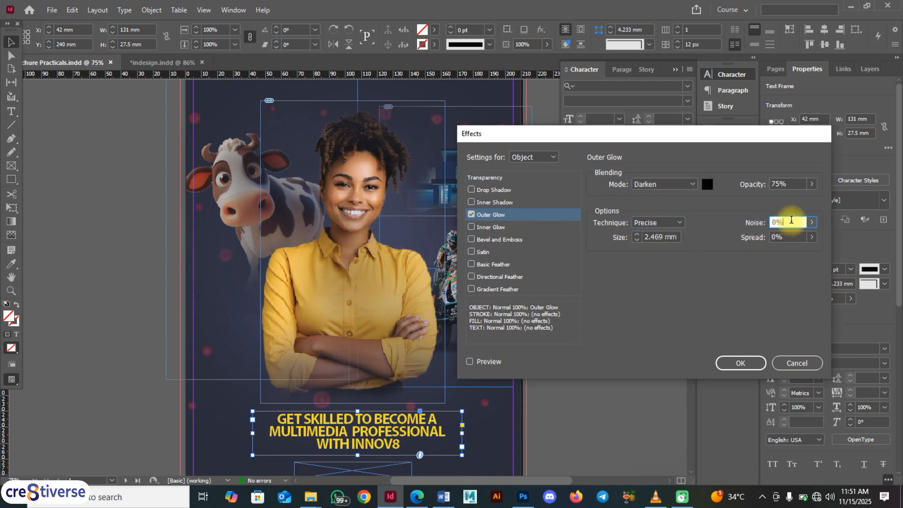
{"action": "type", "text": "5"}
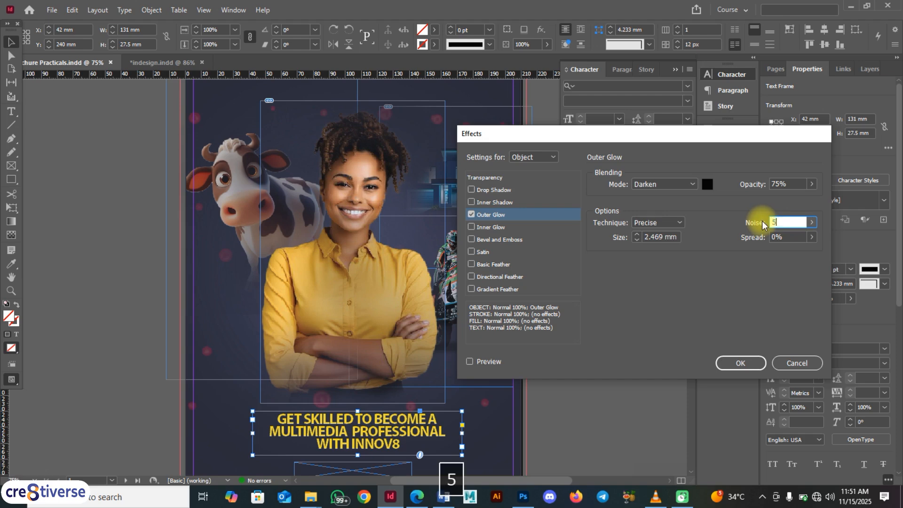
{"action": "left_click", "coordinate": [790, 237]}
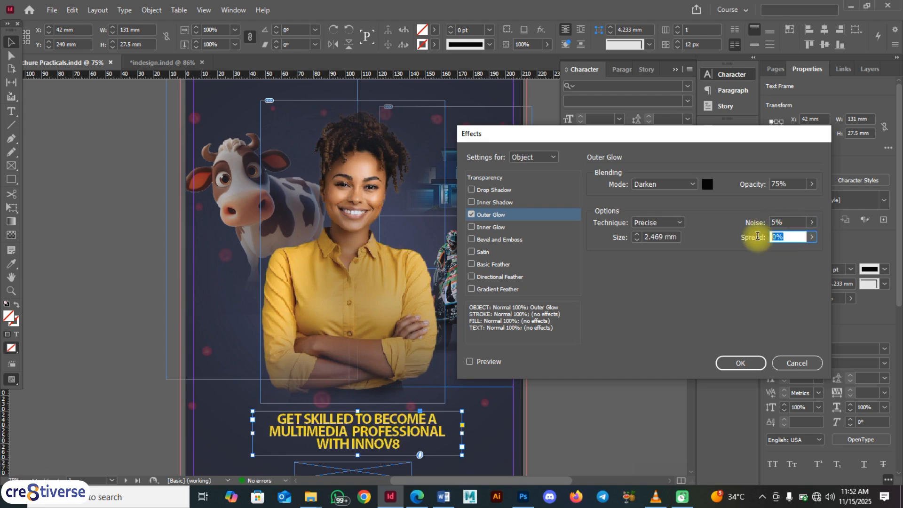
{"action": "type", "text": "3"}
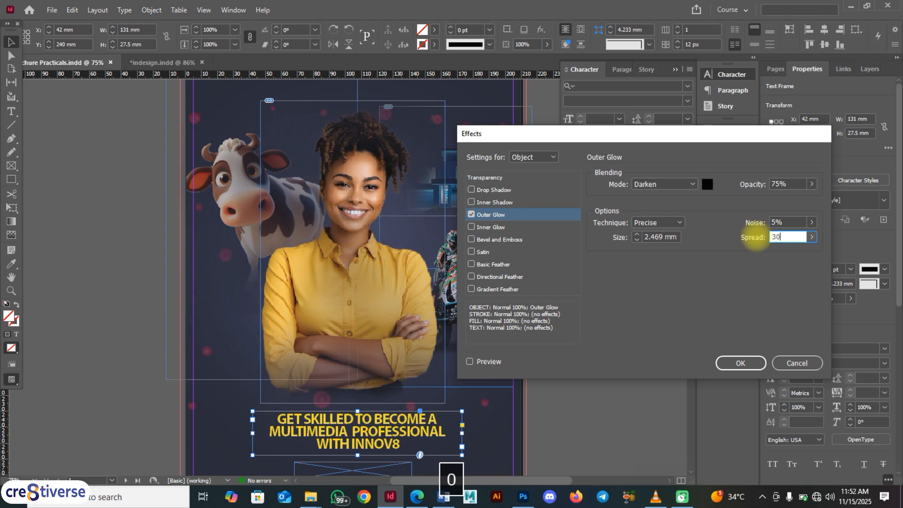
{"action": "type", "text": "0"}
{"action": "left_click", "coordinate": [661, 237]}
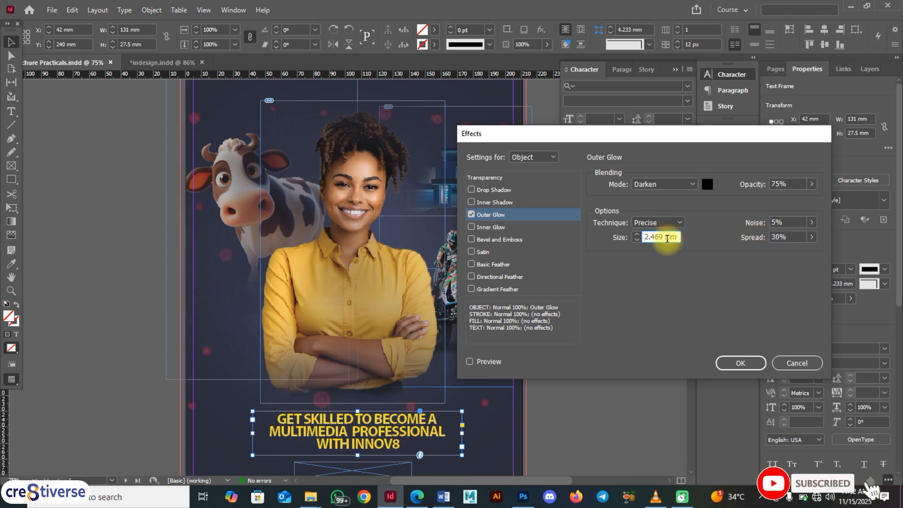
{"action": "key", "text": "ctrl+a"}
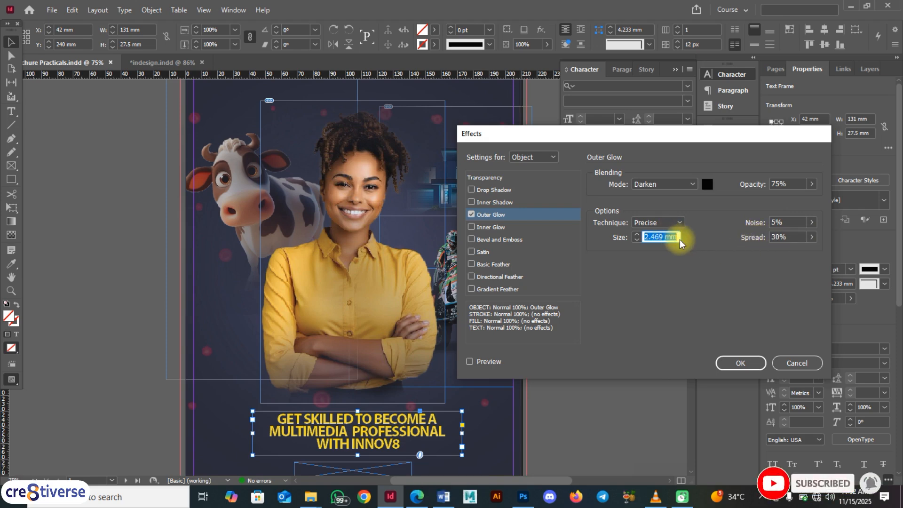
{"action": "type", "text": "8"}
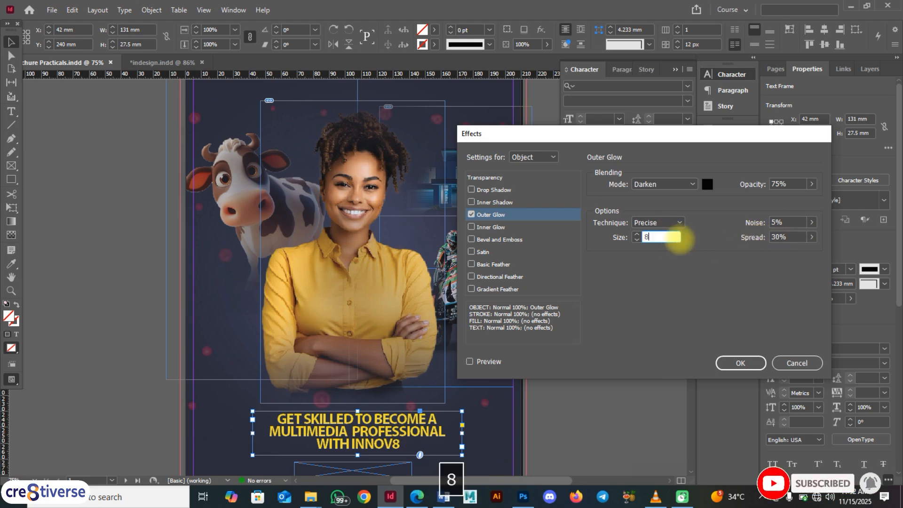
{"action": "left_click", "coordinate": [741, 362]}
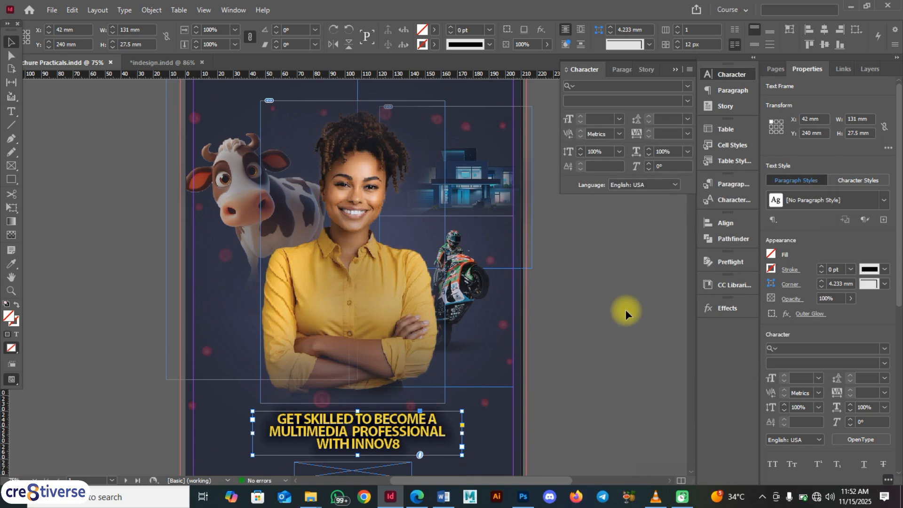
Preview the page in presentation mode, check the headline against the Brochure Practical PDF in the browser, and return to InDesign
{"action": "left_click", "coordinate": [590, 317]}
{"action": "key", "text": "shift+w"}
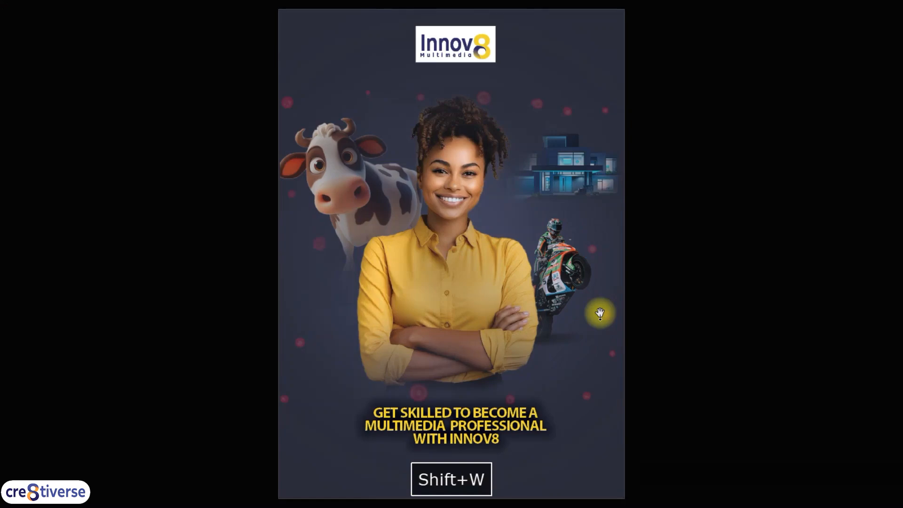
{"action": "key", "text": "shift+w"}
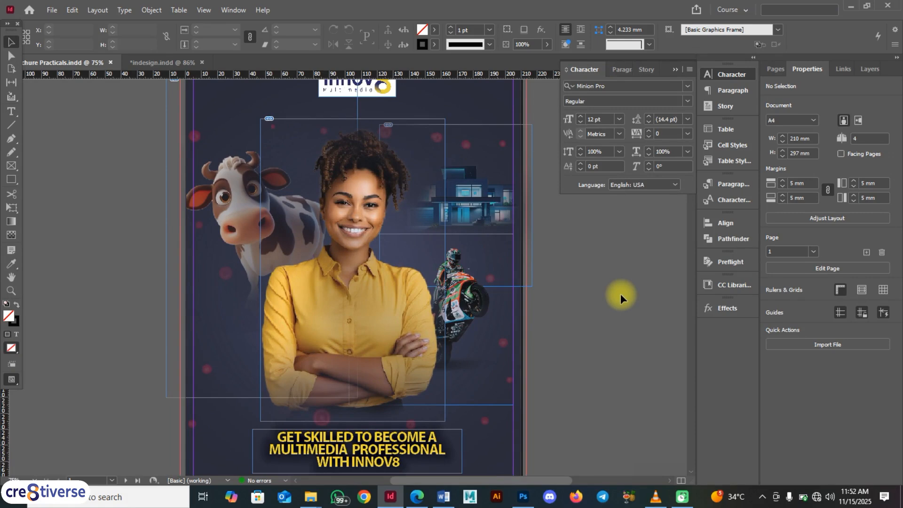
{"action": "key", "text": "F9"}
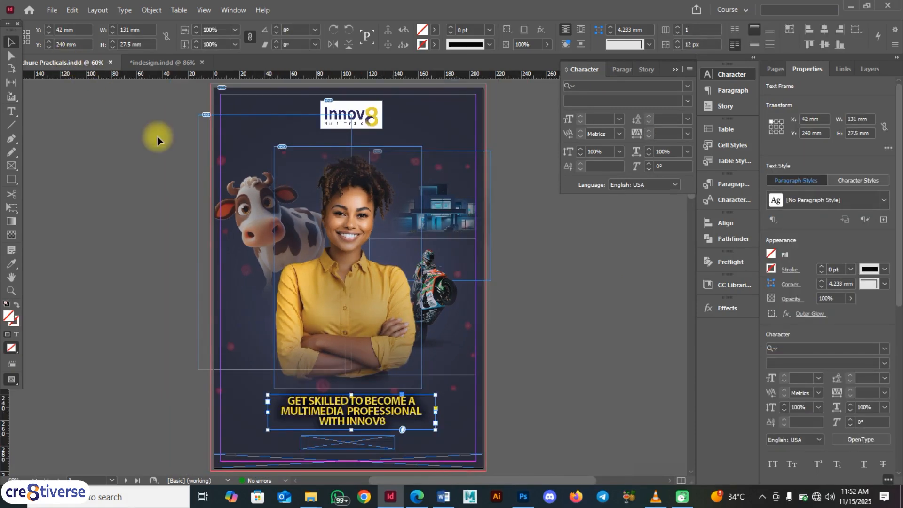
{"action": "left_click", "coordinate": [415, 499]}
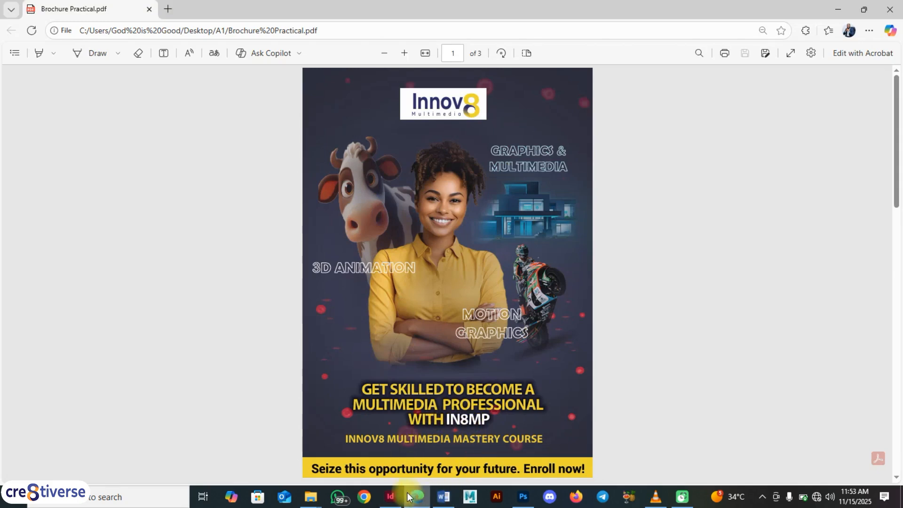
{"action": "left_click", "coordinate": [391, 496]}
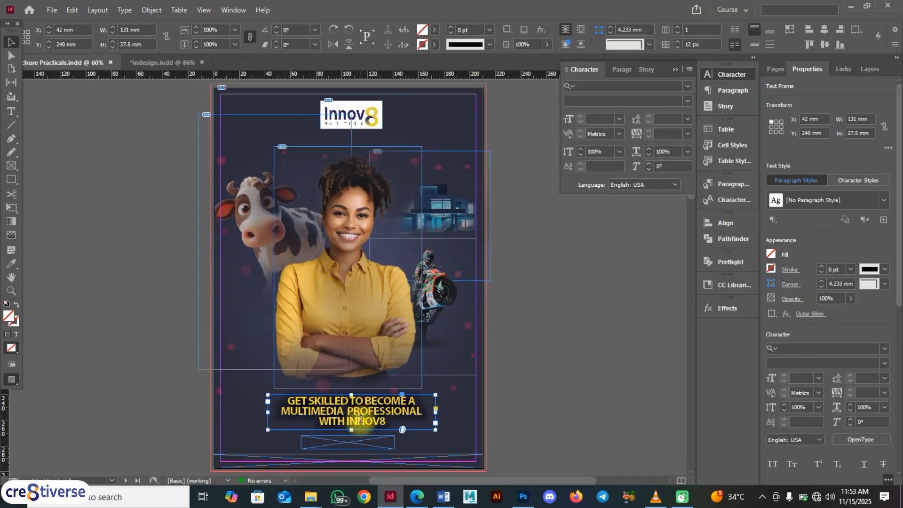
Select the word INNOV8 in the last line of the headline
{"action": "triple_click", "coordinate": [361, 419]}
{"action": "left_click", "coordinate": [376, 421]}
{"action": "left_click_drag", "start_coordinate": [389, 421], "coordinate": [348, 421]}
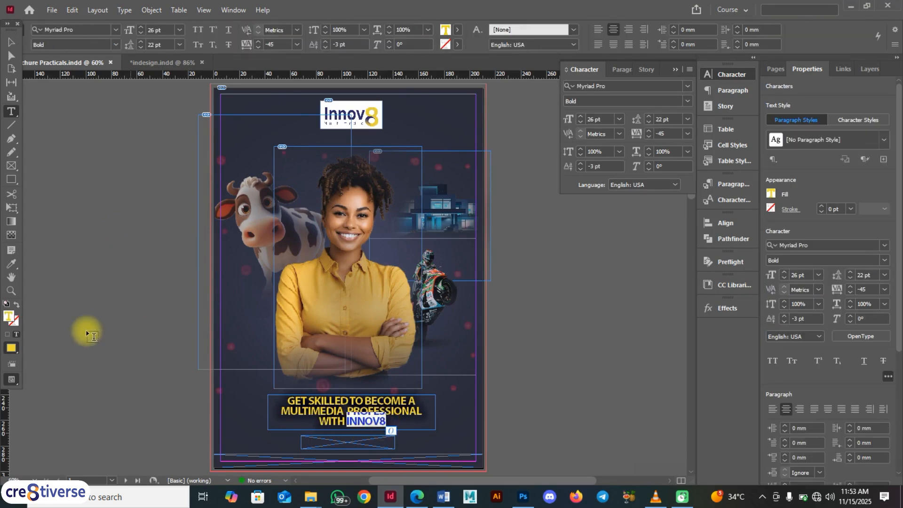
Recolour the selected word INNOV8 in the headline with the Paper swatch and deselect the text
{"action": "left_click", "coordinate": [456, 35]}
{"action": "left_click", "coordinate": [362, 91]}
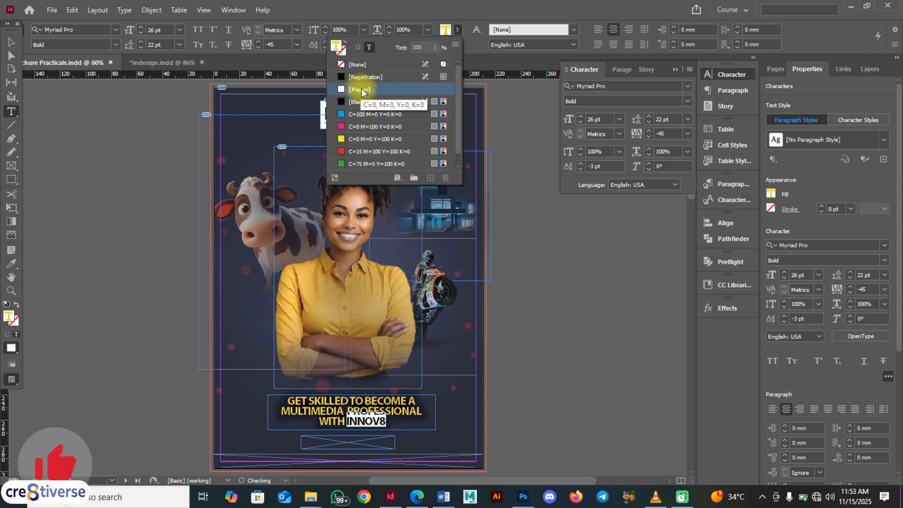
{"action": "left_click", "coordinate": [10, 41]}
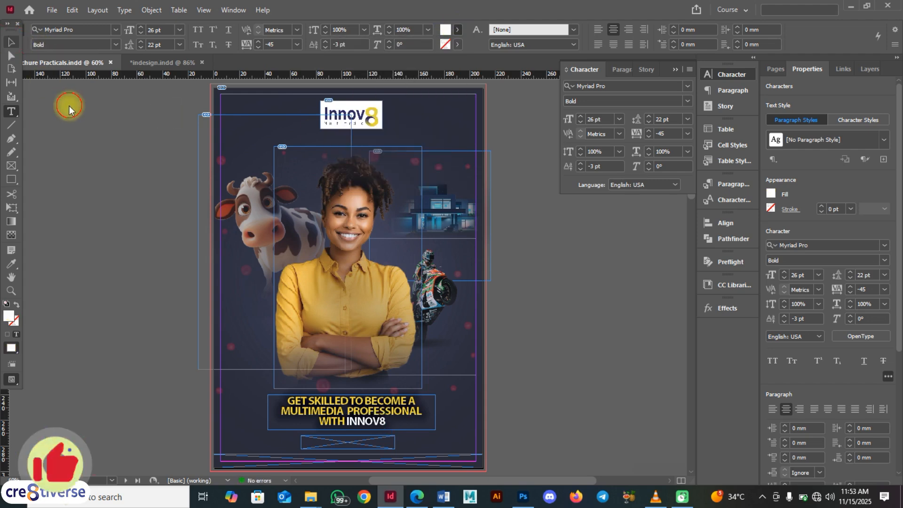
{"action": "left_click", "coordinate": [190, 296]}
Check the reference brochure PDF, and copy the line "INNOV8 MULTIMEDIA MASTERY COURSE" from the Word content document
{"action": "scroll", "coordinate": [412, 325], "scroll_direction": "down", "scroll_amount": 1}
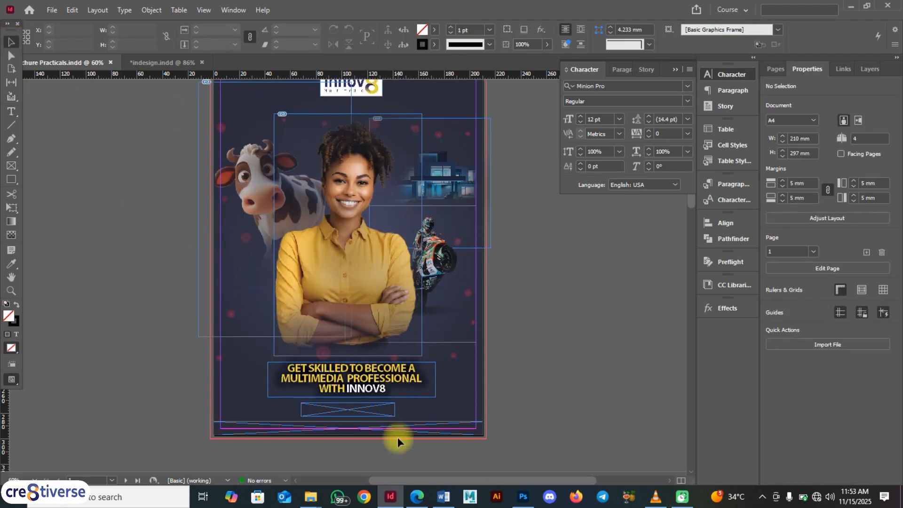
{"action": "left_click", "coordinate": [416, 504]}
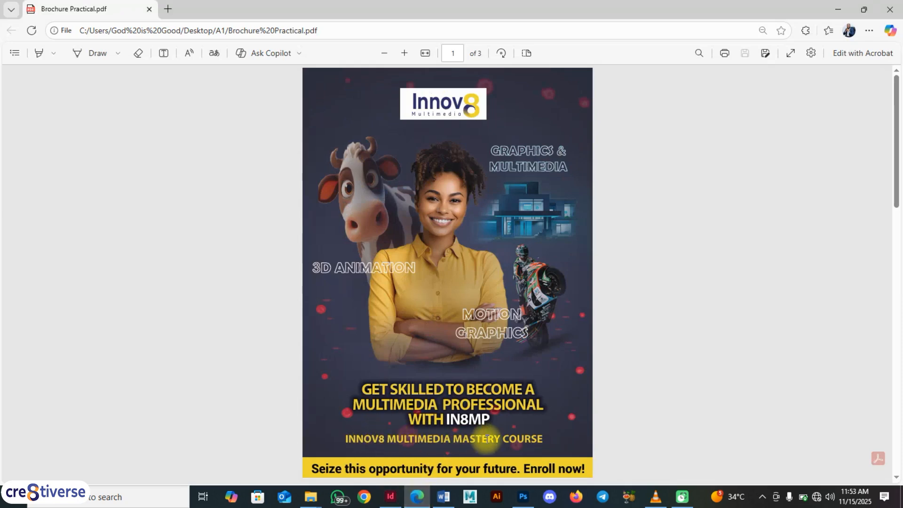
{"action": "left_click", "coordinate": [445, 497]}
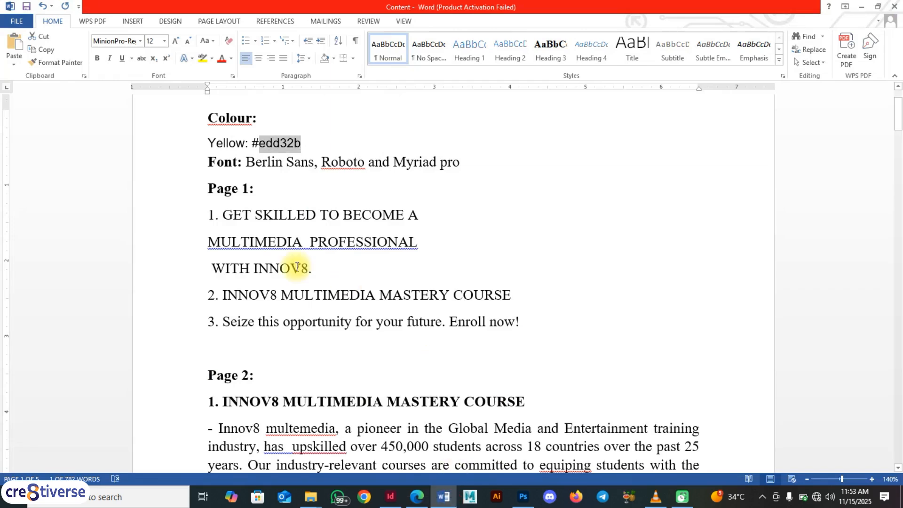
{"action": "left_click_drag", "start_coordinate": [520, 292], "coordinate": [246, 299]}
{"action": "right_click", "coordinate": [269, 301]}
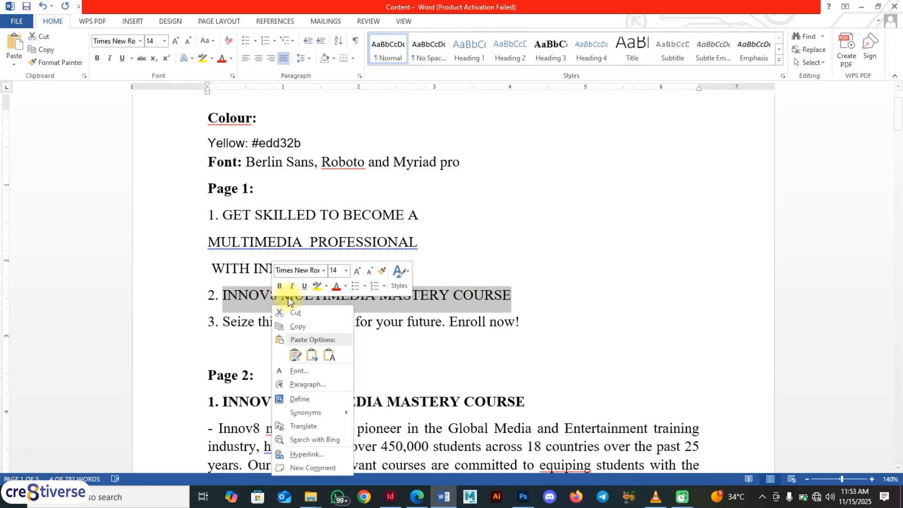
{"action": "left_click", "coordinate": [305, 323]}
Switch back to InDesign and place the copied course title in the empty frame below the headline
{"action": "left_click", "coordinate": [392, 498]}
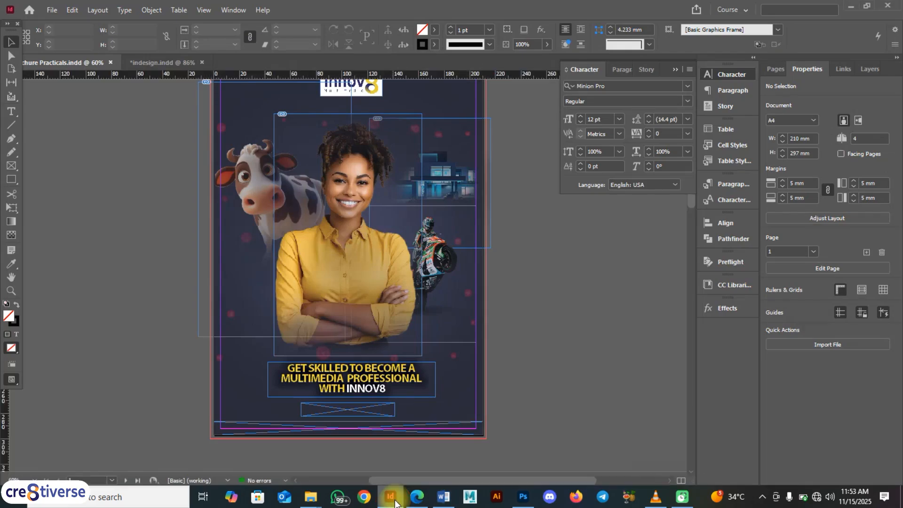
{"action": "left_click", "coordinate": [418, 497]}
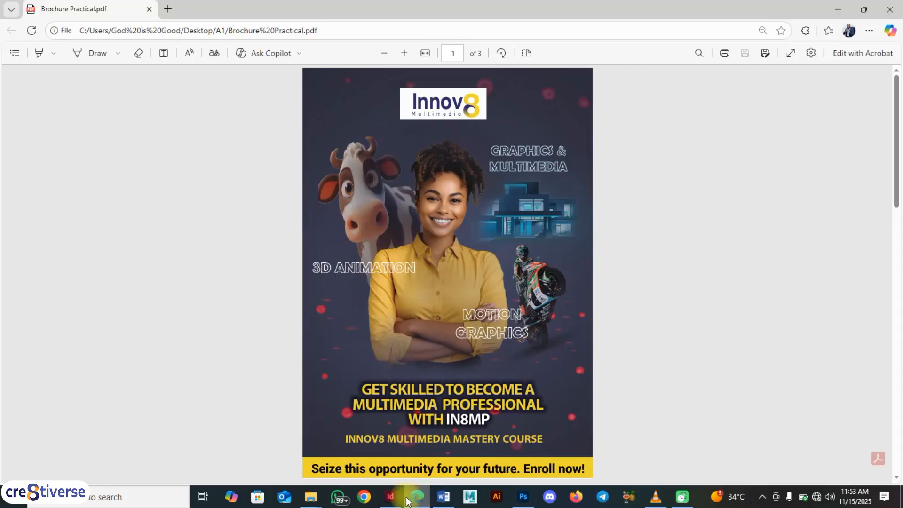
{"action": "left_click", "coordinate": [390, 498]}
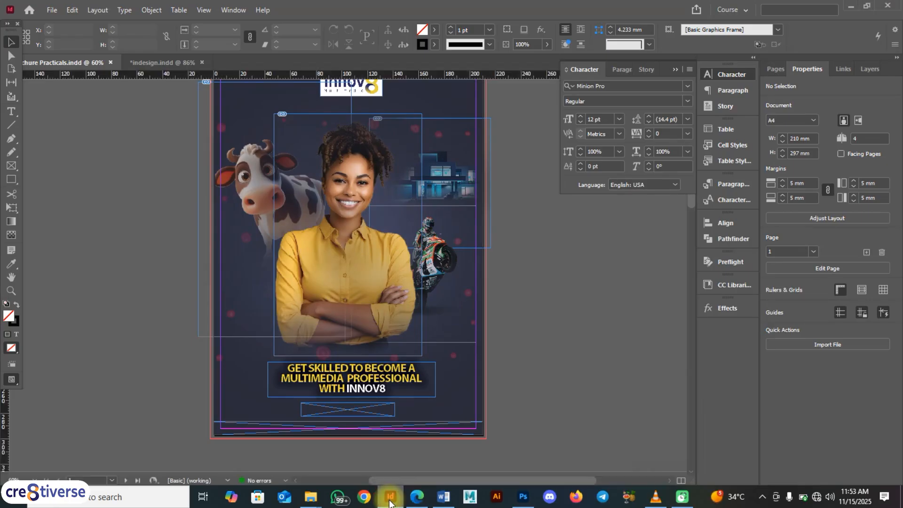
{"action": "left_click", "coordinate": [353, 410]}
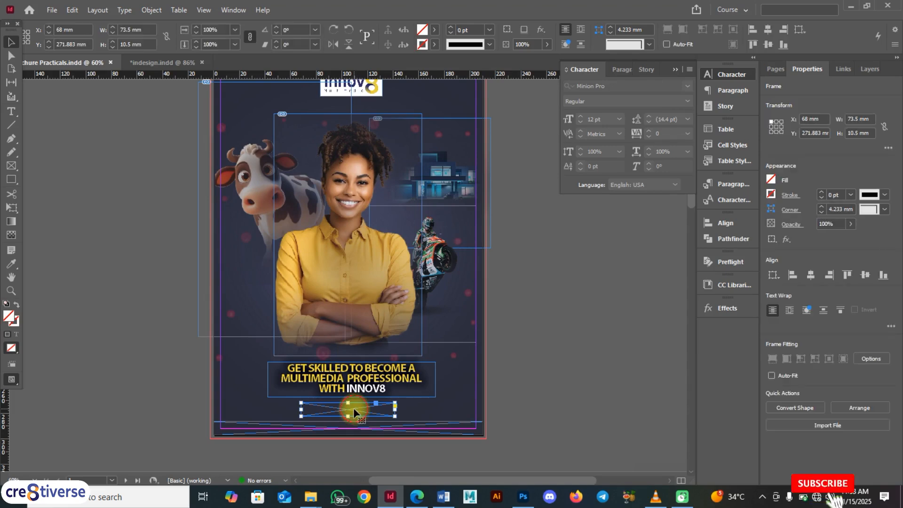
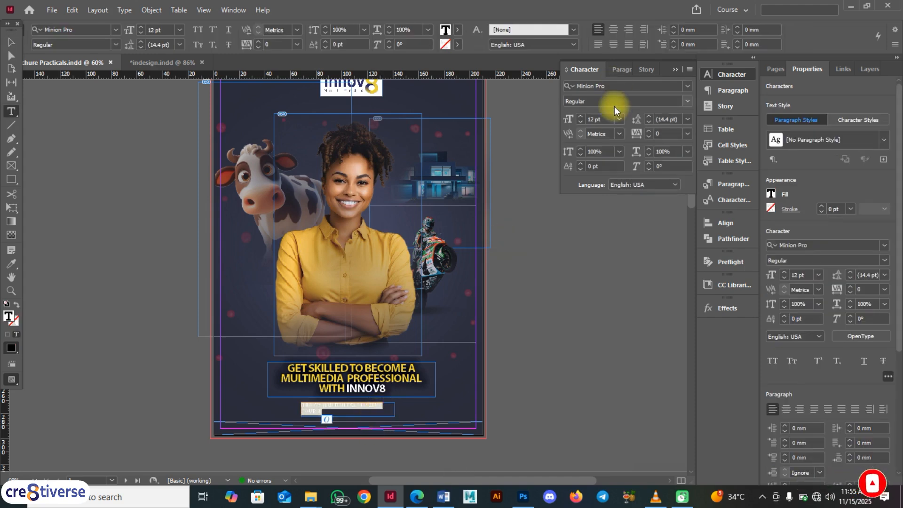
Set the font size of the course title text to 20 pt
{"action": "left_click", "coordinate": [606, 119]}
{"action": "left_click_drag", "start_coordinate": [606, 119], "coordinate": [575, 121]}
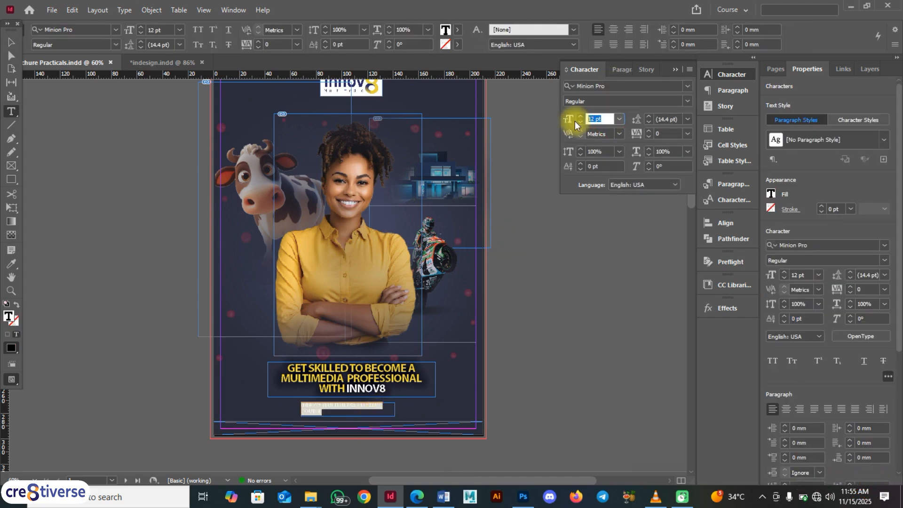
{"action": "type", "text": "20"}
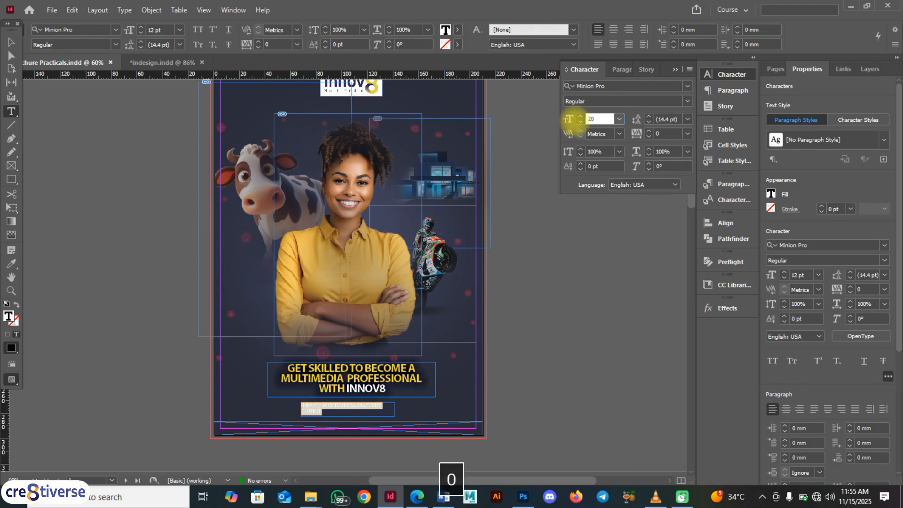
{"action": "left_click", "coordinate": [674, 118]}
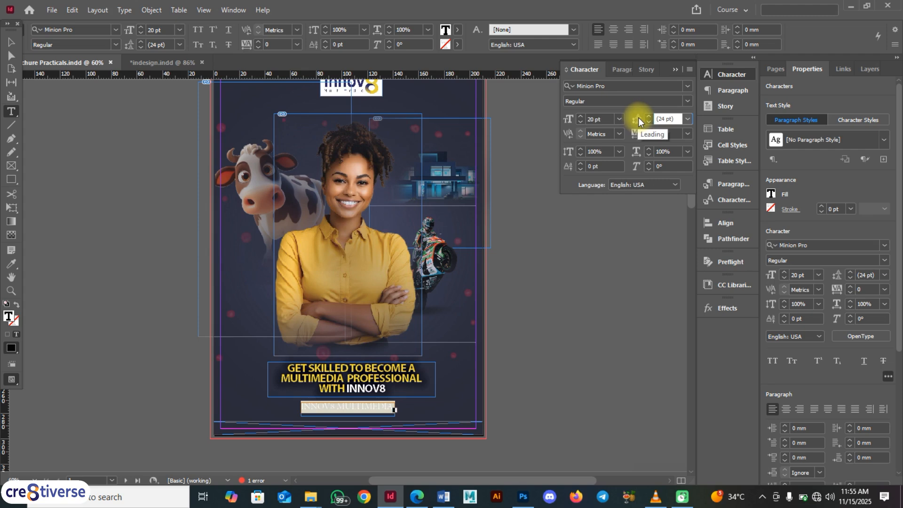
{"action": "left_click", "coordinate": [664, 118]}
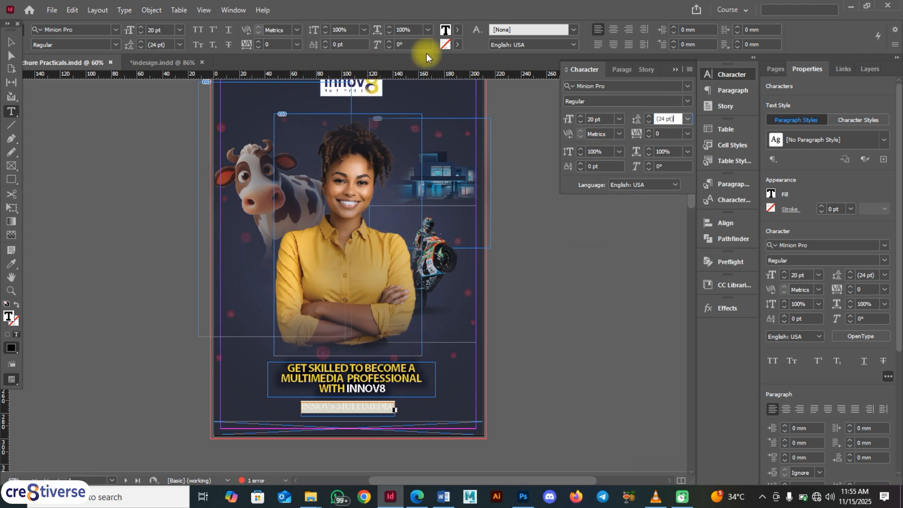
Switch to the Word content document and copy the yellow colour code edd32b
{"action": "left_click", "coordinate": [458, 30]}
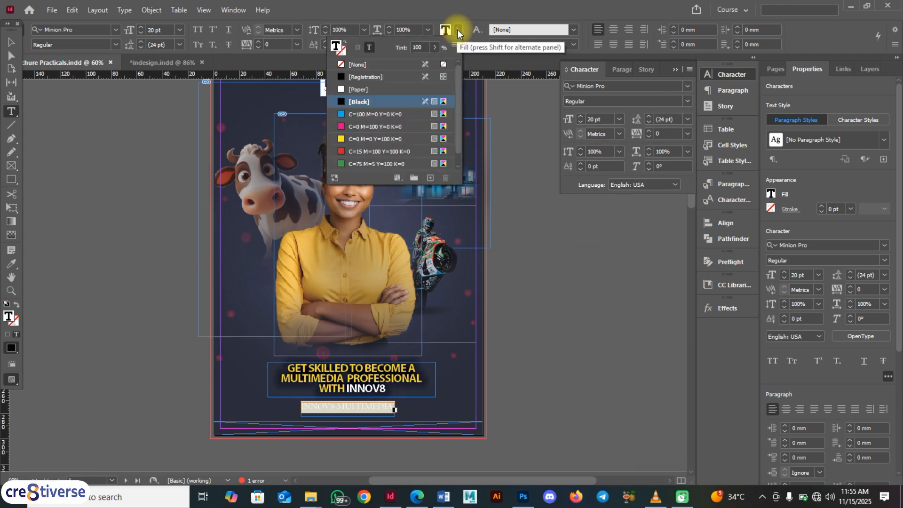
{"action": "left_click", "coordinate": [442, 498]}
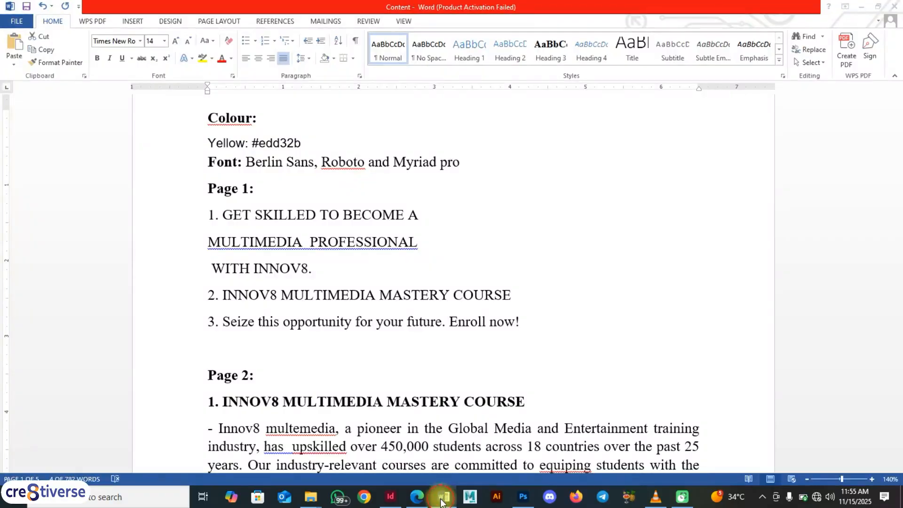
{"action": "double_click", "coordinate": [277, 145]}
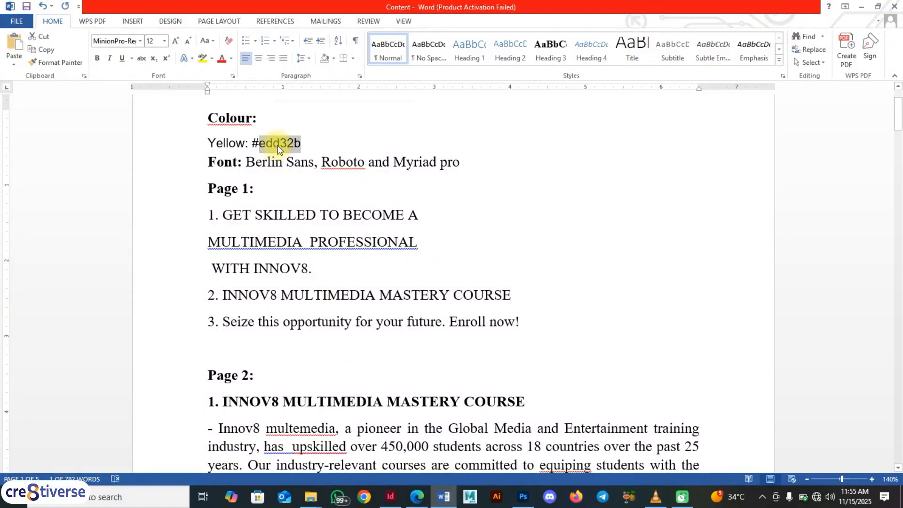
{"action": "key", "text": "ctrl+c"}
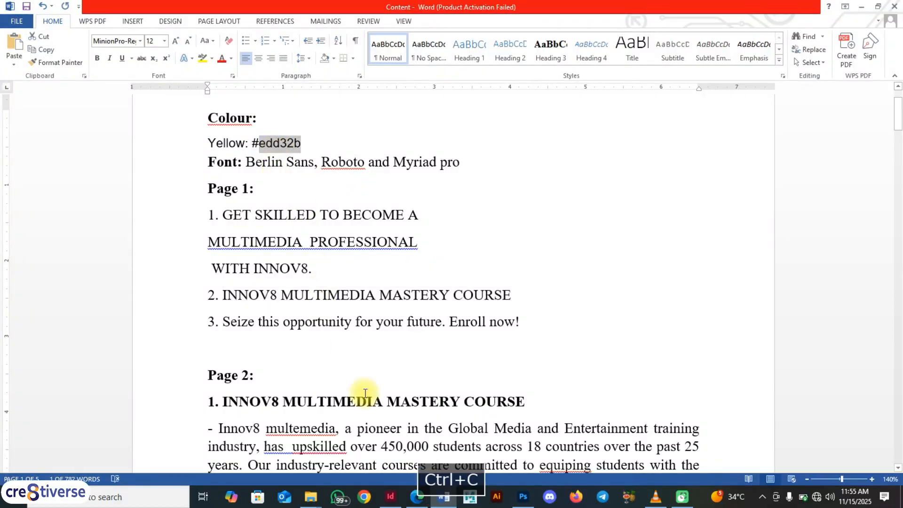
Back in InDesign, set the course title's fill colour to hex edd32b in the Color Picker
{"action": "left_click", "coordinate": [391, 497]}
{"action": "double_click", "coordinate": [10, 317]}
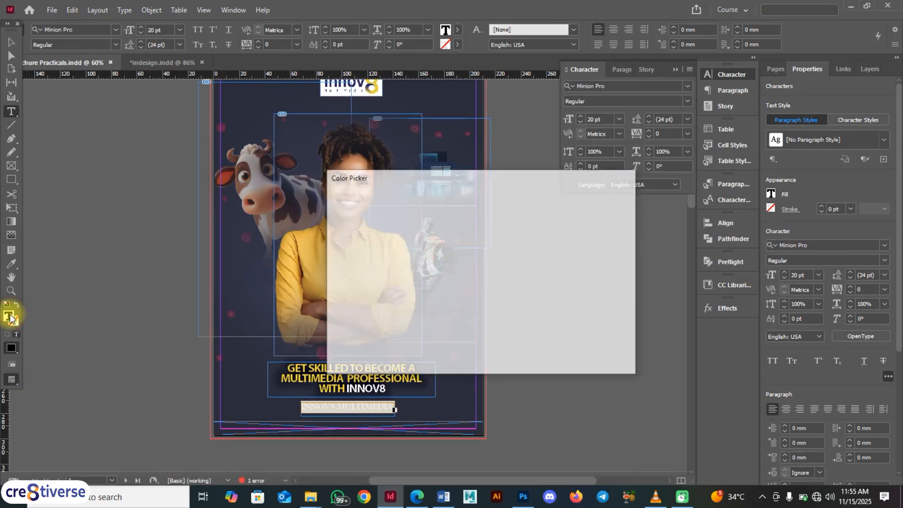
{"action": "double_click", "coordinate": [530, 361]}
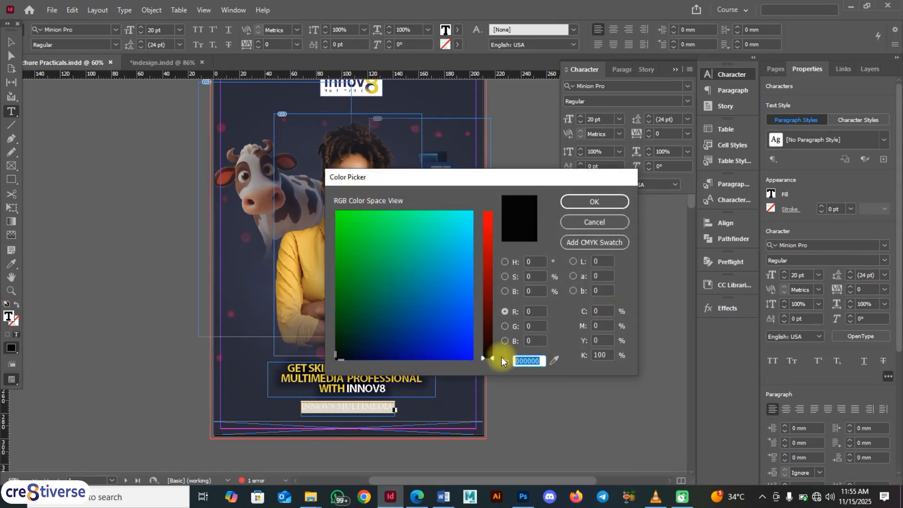
{"action": "key", "text": "ctrl+v"}
{"action": "left_click", "coordinate": [588, 203]}
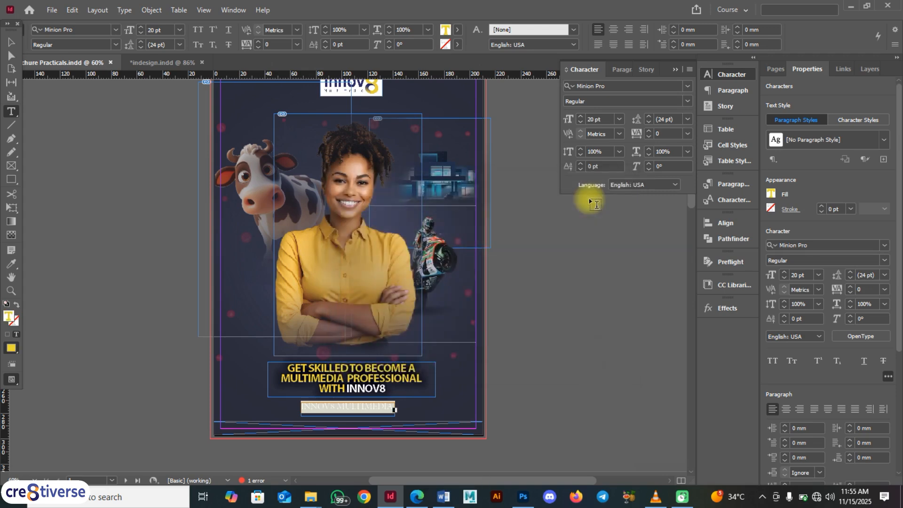
Add the course title's yellow fill colour to the swatches and open the fill swatch list
{"action": "right_click", "coordinate": [10, 316]}
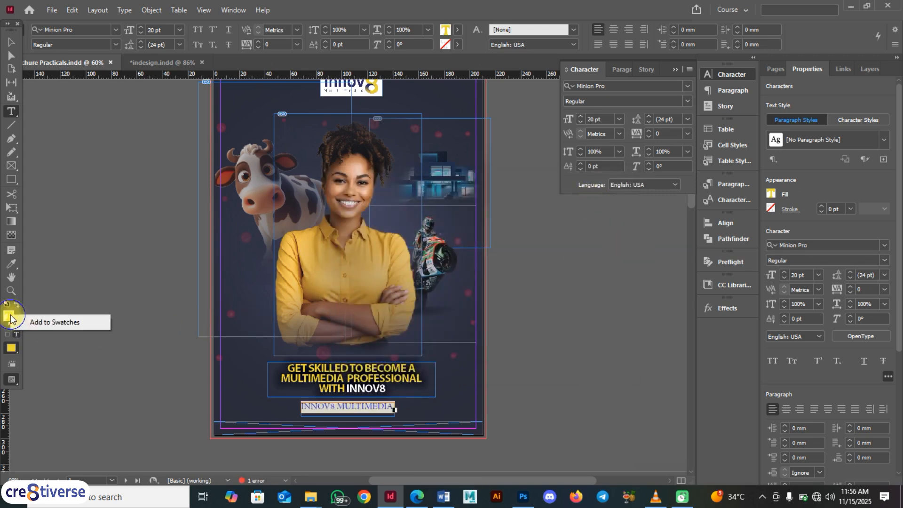
{"action": "left_click", "coordinate": [52, 323]}
{"action": "left_click", "coordinate": [459, 30]}
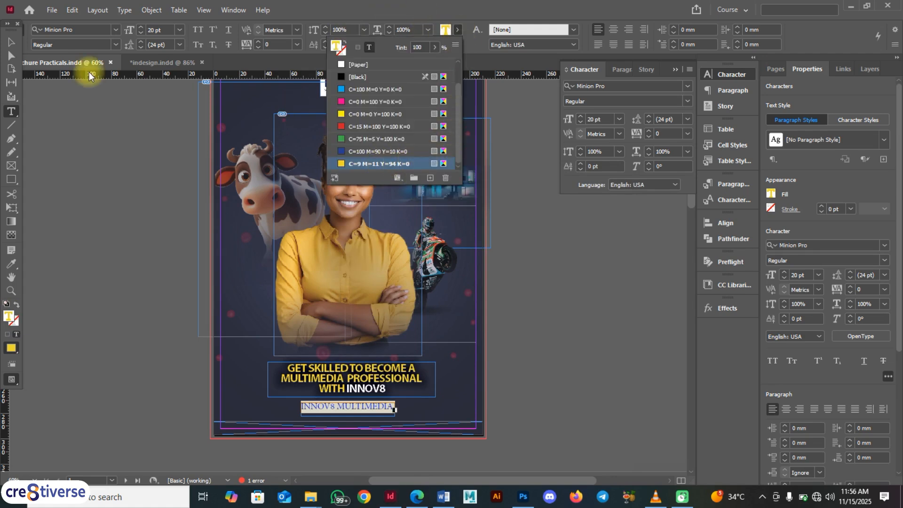
Select all the text in the course title frame and change its font to Myriad Pro Bold
{"action": "left_click", "coordinate": [10, 43]}
{"action": "left_click", "coordinate": [339, 405]}
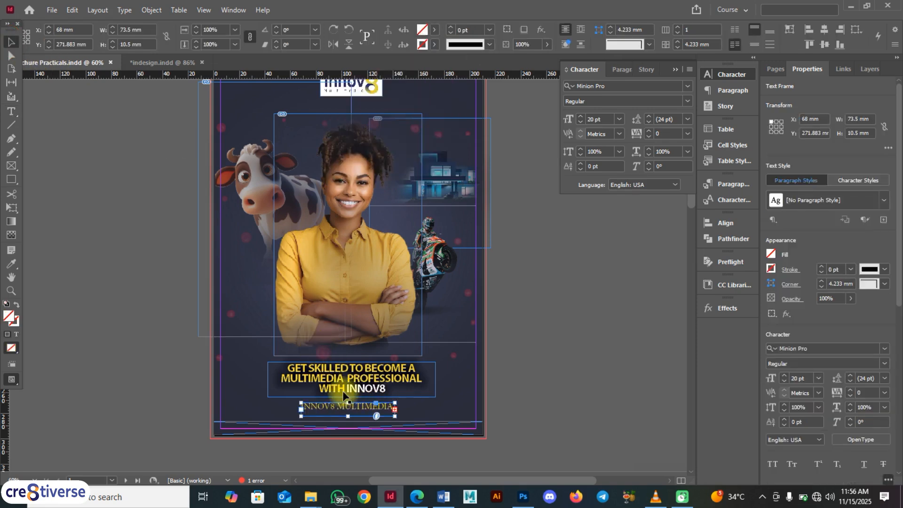
{"action": "double_click", "coordinate": [372, 404]}
{"action": "key", "text": "ctrl+a"}
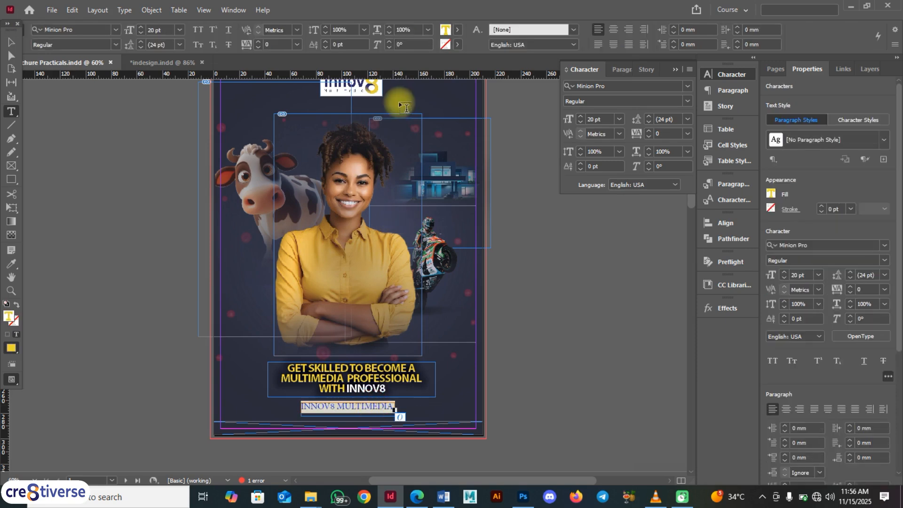
{"action": "left_click", "coordinate": [457, 29]}
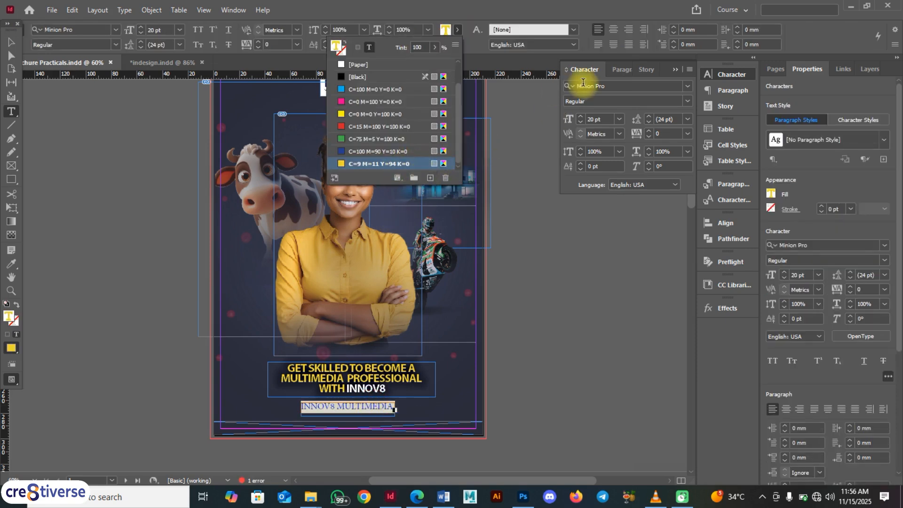
{"action": "left_click", "coordinate": [617, 85]}
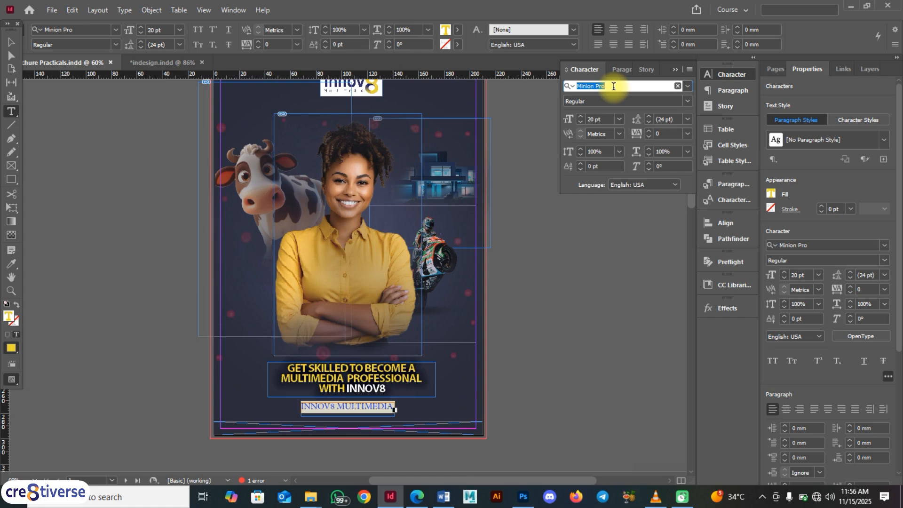
{"action": "type", "text": "myriad"}
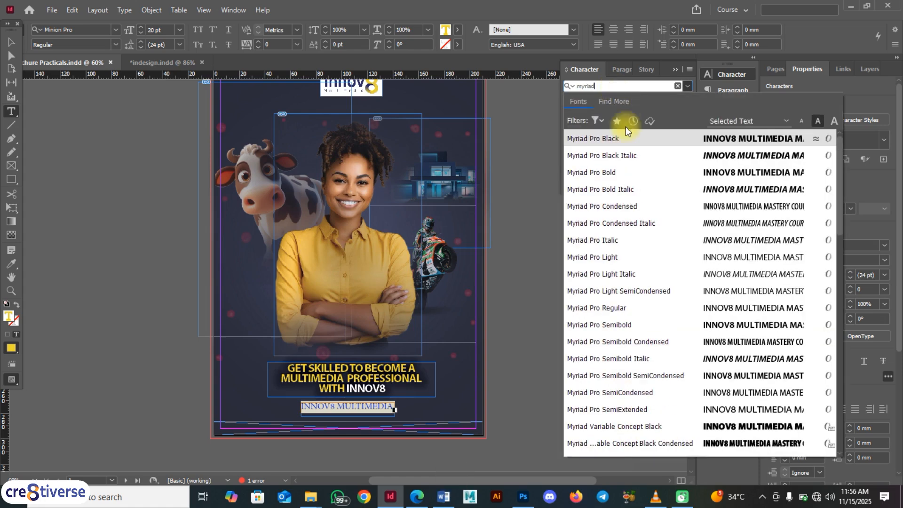
{"action": "left_click", "coordinate": [604, 182]}
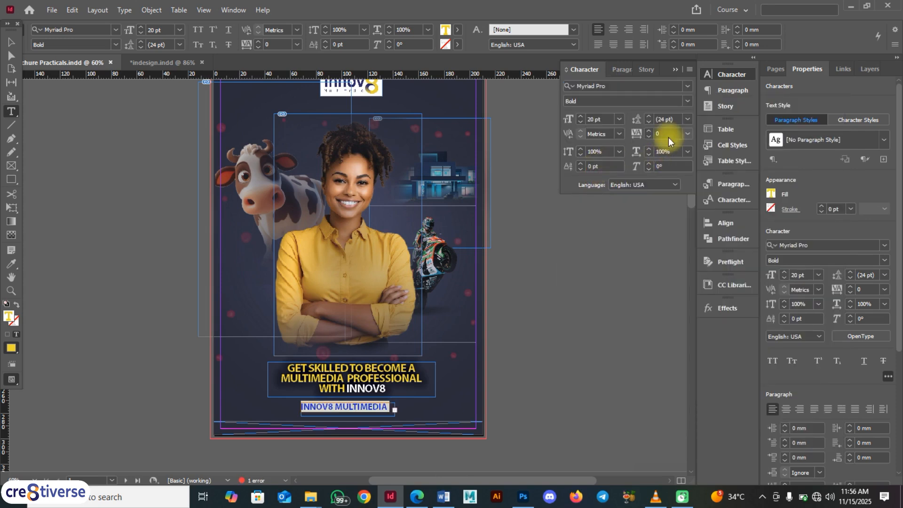
Set the course title's tracking to 50 and deselect the text
{"action": "left_click", "coordinate": [689, 133]}
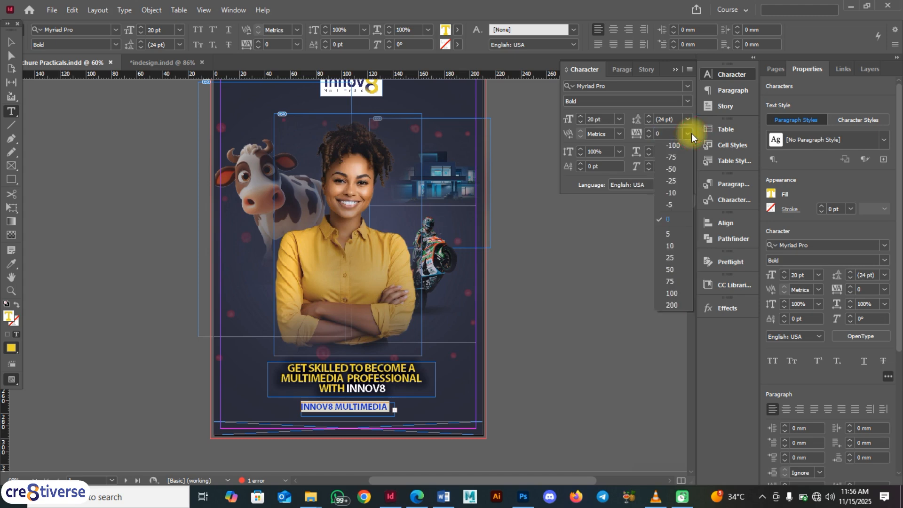
{"action": "left_click", "coordinate": [680, 262]}
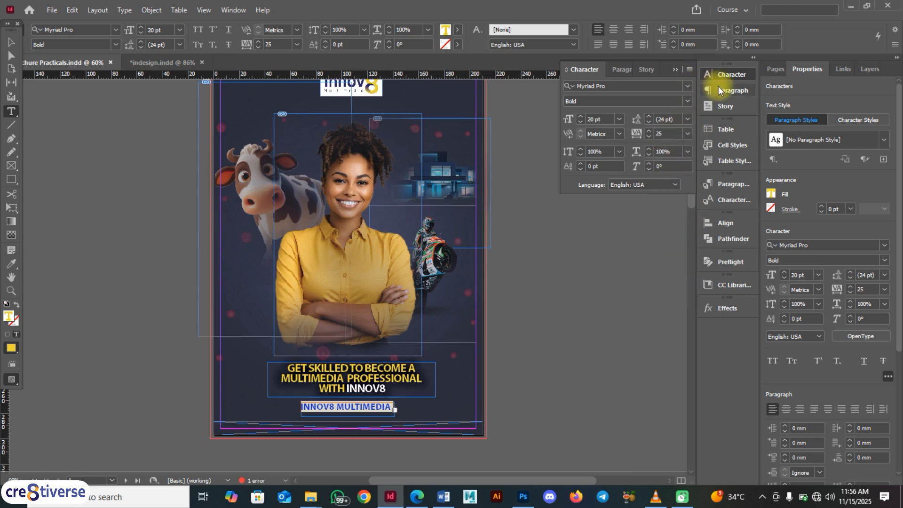
{"action": "left_click", "coordinate": [689, 134]}
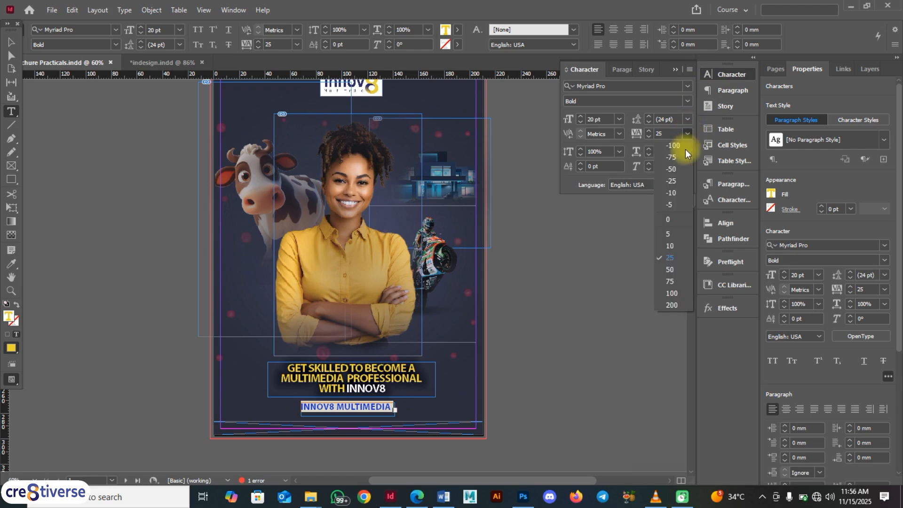
{"action": "left_click", "coordinate": [676, 269]}
{"action": "left_click", "coordinate": [11, 42]}
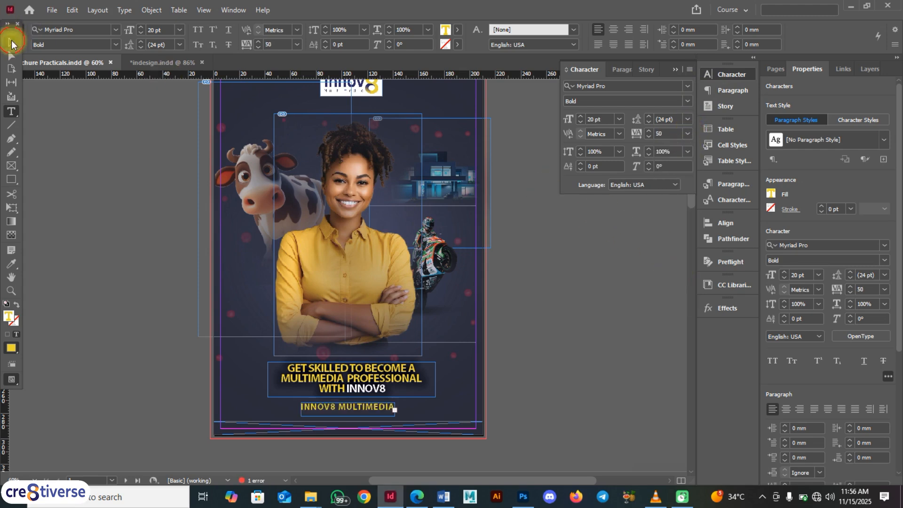
{"action": "left_click", "coordinate": [91, 143]}
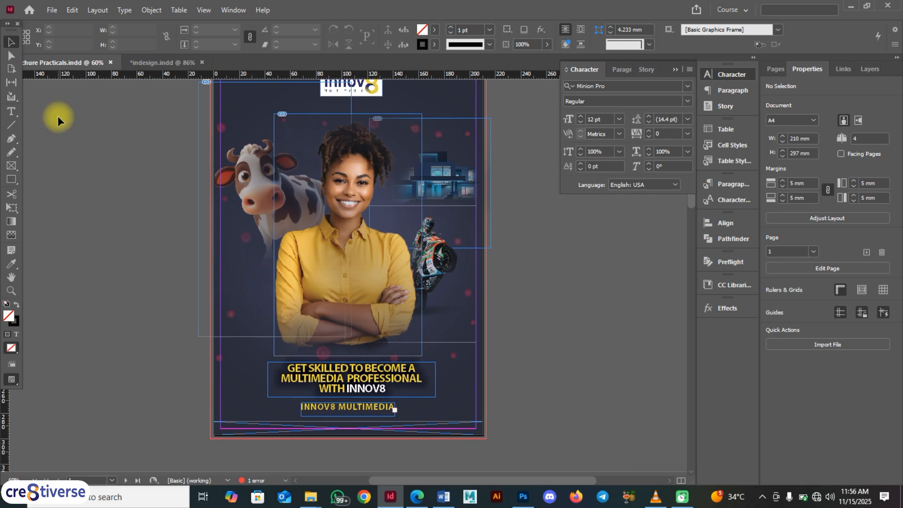
{"action": "left_click_drag", "start_coordinate": [350, 411], "coordinate": [345, 412]}
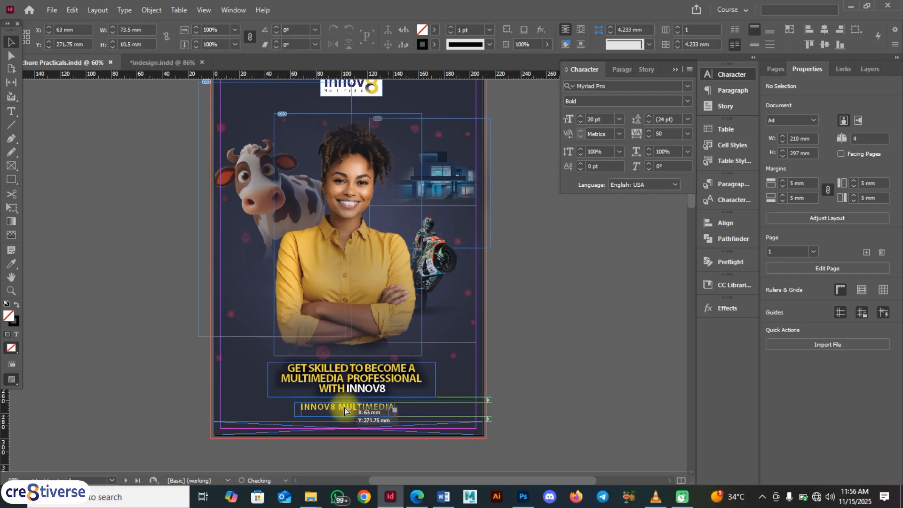
{"action": "left_click", "coordinate": [527, 340]}
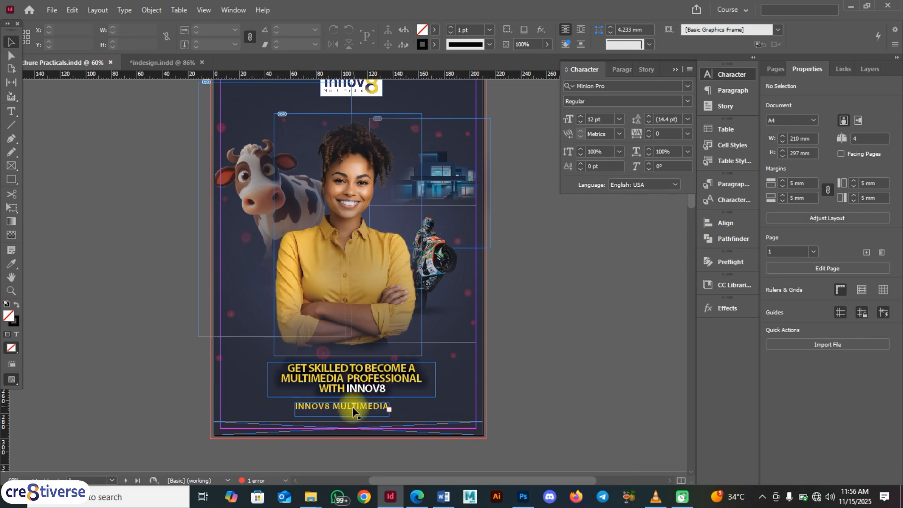
{"action": "key", "text": "ctrl+z"}
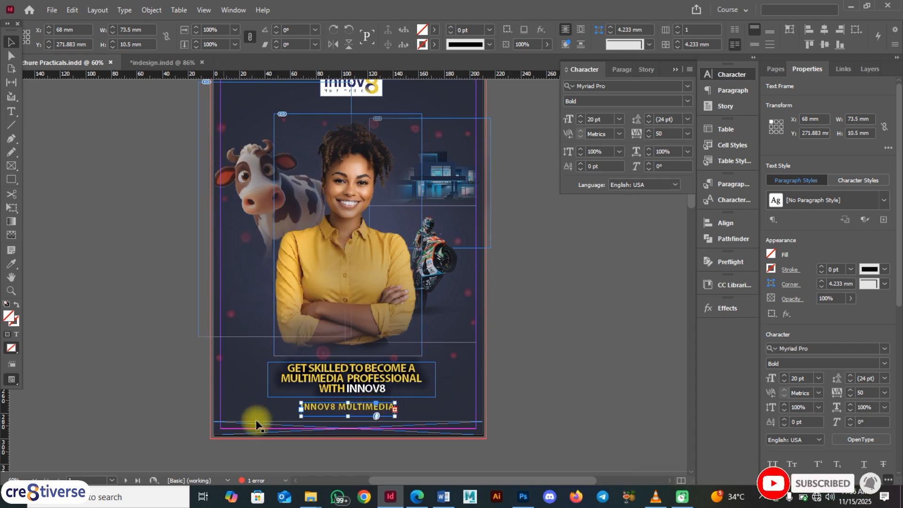
Check the bottom bar in the reference PDF, then in InDesign fill the page's bottom frame with the yellow C=9 M=11 Y=94 K=0 swatch
{"action": "left_click", "coordinate": [417, 496]}
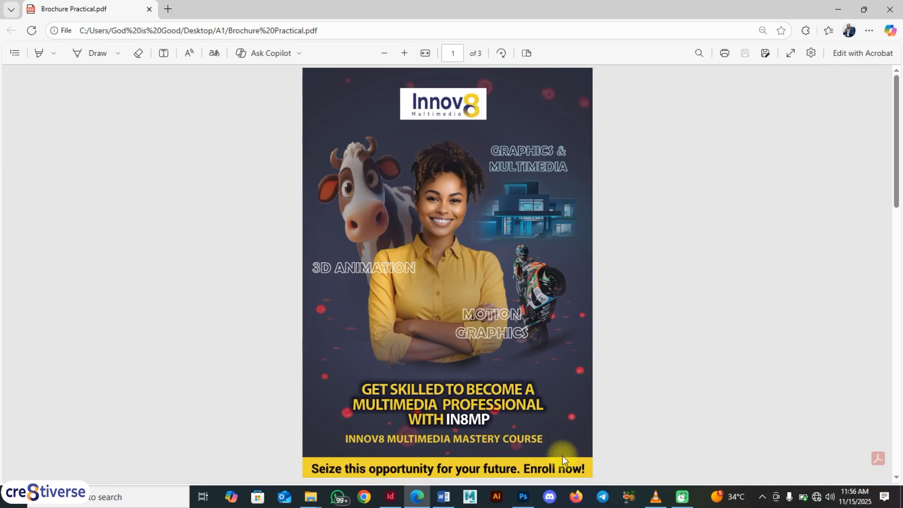
{"action": "key", "text": "alt+Tab"}
{"action": "left_click", "coordinate": [449, 428]}
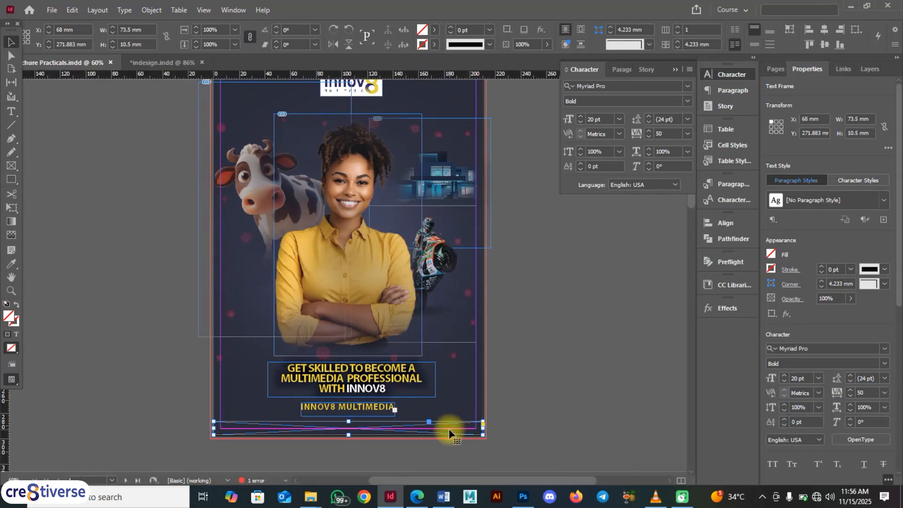
{"action": "left_click", "coordinate": [434, 31]}
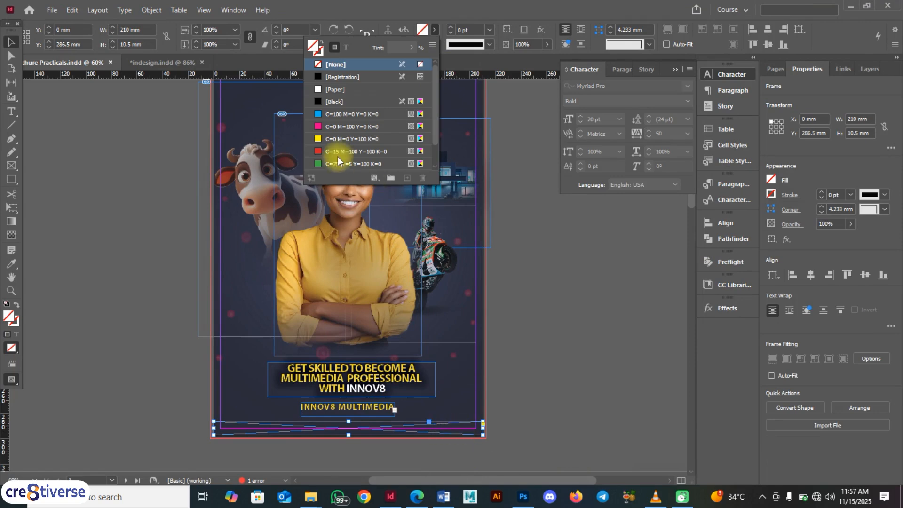
{"action": "scroll", "coordinate": [436, 132], "scroll_direction": "down", "scroll_amount": 2}
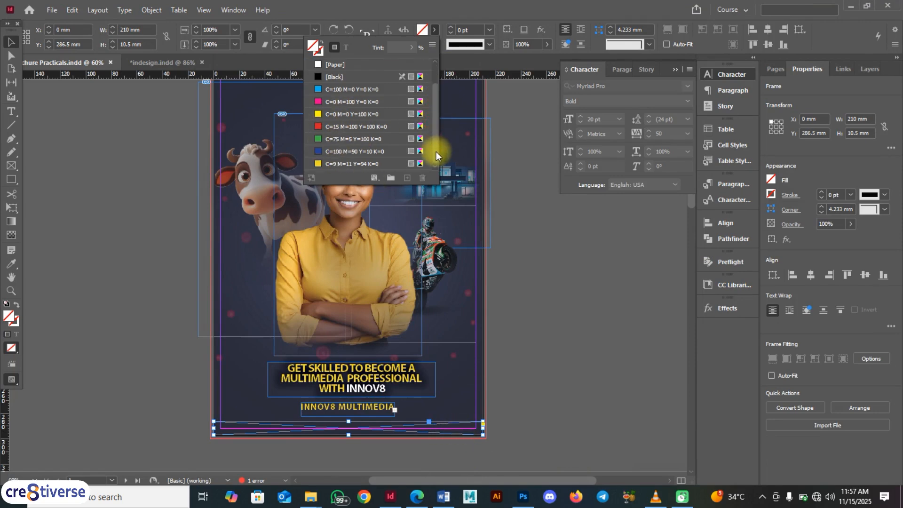
{"action": "left_click", "coordinate": [362, 164]}
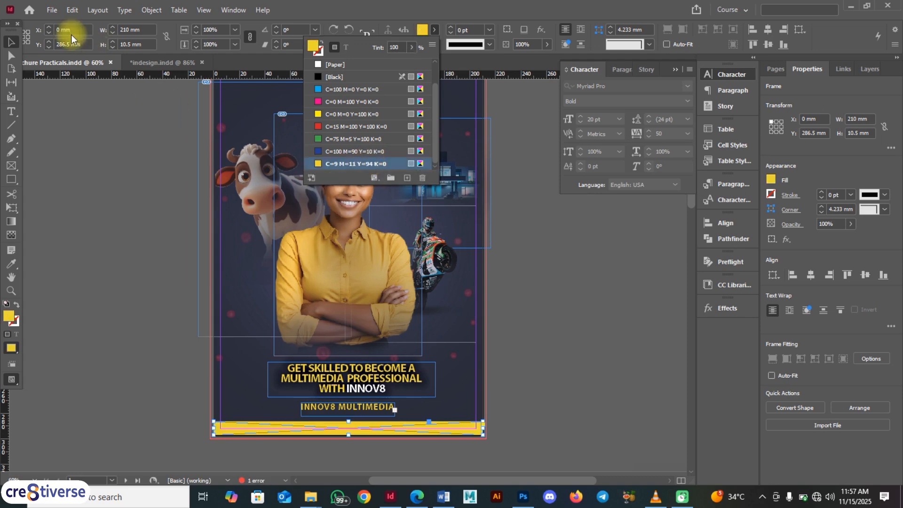
{"action": "left_click", "coordinate": [12, 42]}
{"action": "left_click", "coordinate": [84, 161]}
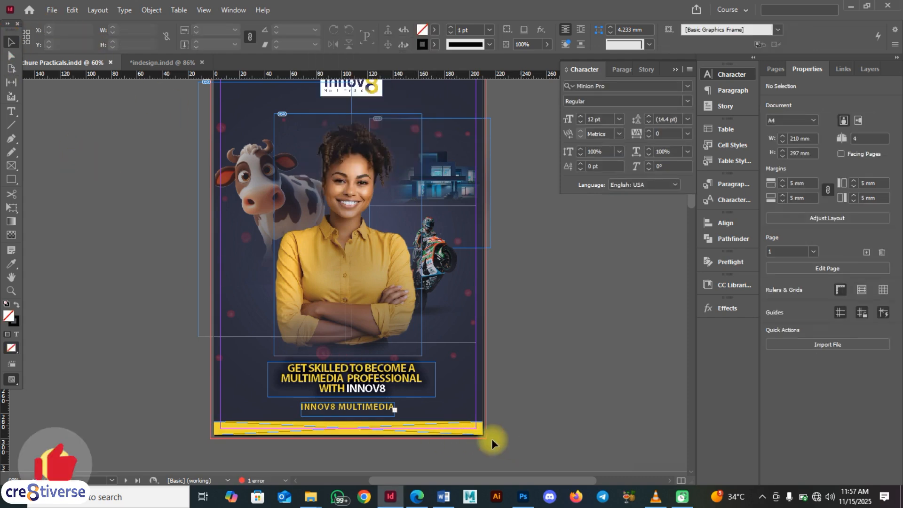
Enlarge the yellow bar to about 214.5 by 13.5 mm and nudge it slightly down towards the page's lower edge
{"action": "left_click", "coordinate": [461, 428]}
{"action": "left_click_drag", "start_coordinate": [481, 427], "coordinate": [489, 427]}
{"action": "left_click_drag", "start_coordinate": [349, 434], "coordinate": [347, 439]}
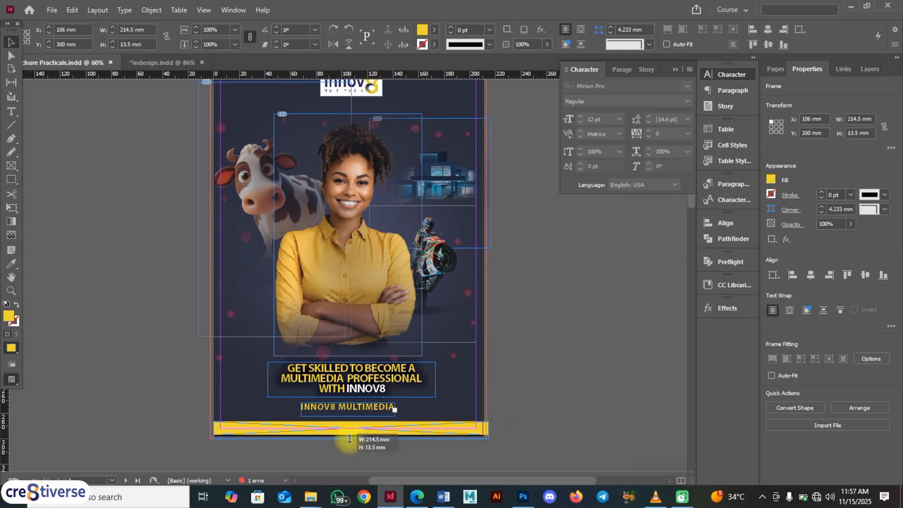
{"action": "left_click", "coordinate": [524, 414]}
{"action": "mouse_move", "coordinate": [407, 433]}
{"action": "left_mouse_down"}
{"action": "mouse_move", "coordinate": [400, 423]}
{"action": "mouse_move", "coordinate": [412, 432]}
{"action": "left_mouse_up"}
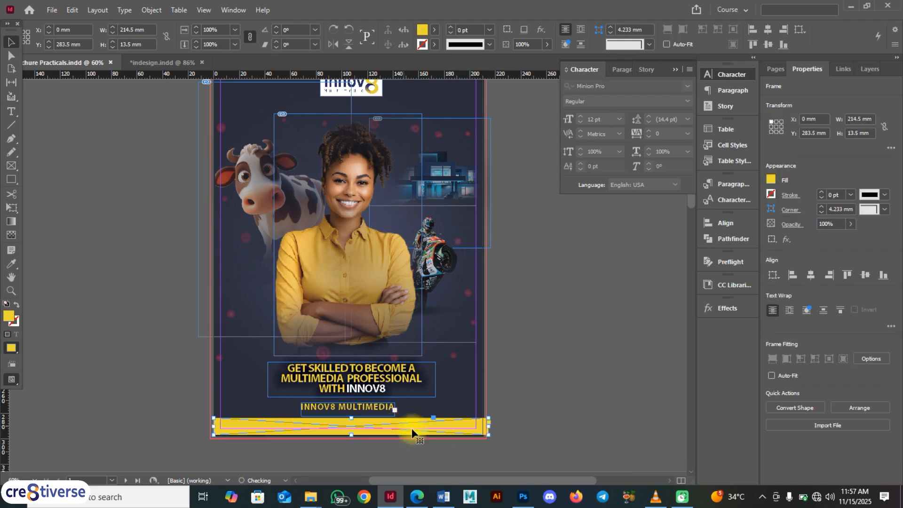
{"action": "key", "text": "Down"}
{"action": "key", "text": "Down"}
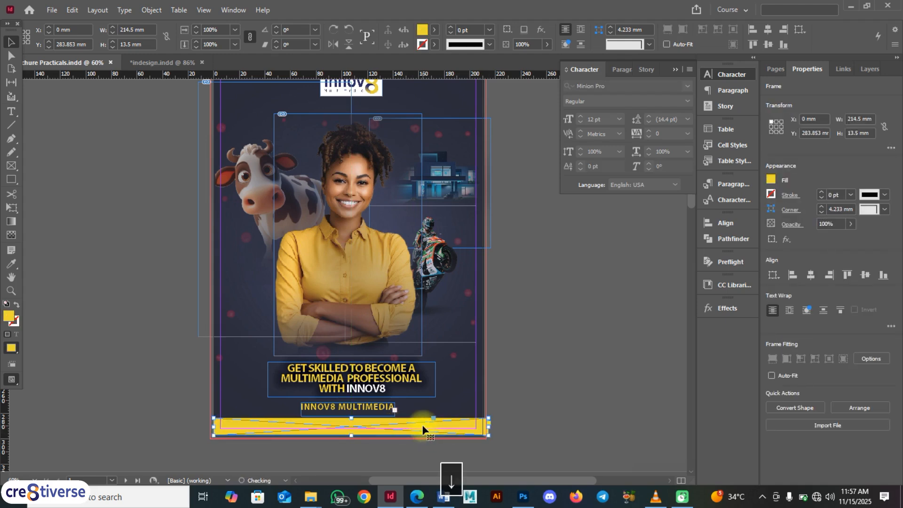
{"action": "left_click", "coordinate": [545, 356]}
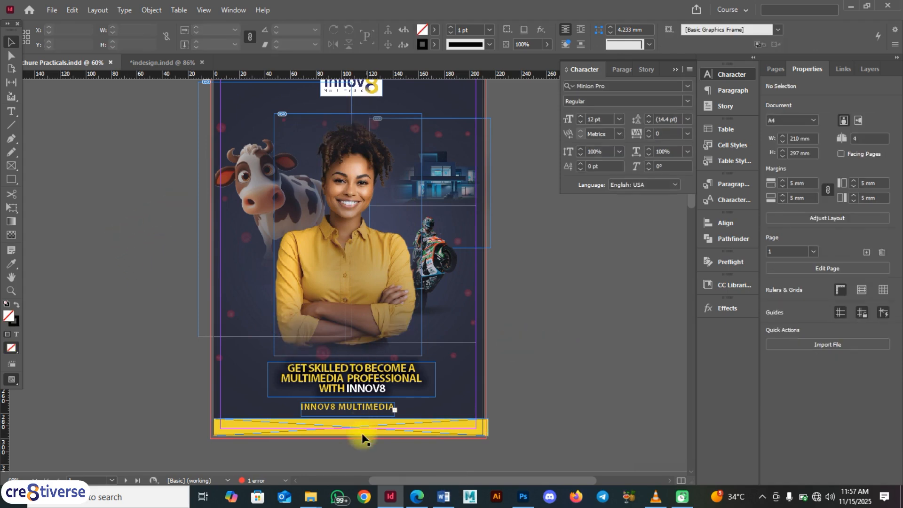
Copy the line "Seize this opportunity for your future. Enroll now!" from the Word document and paste it into the yellow bar in InDesign
{"action": "left_click", "coordinate": [444, 497]}
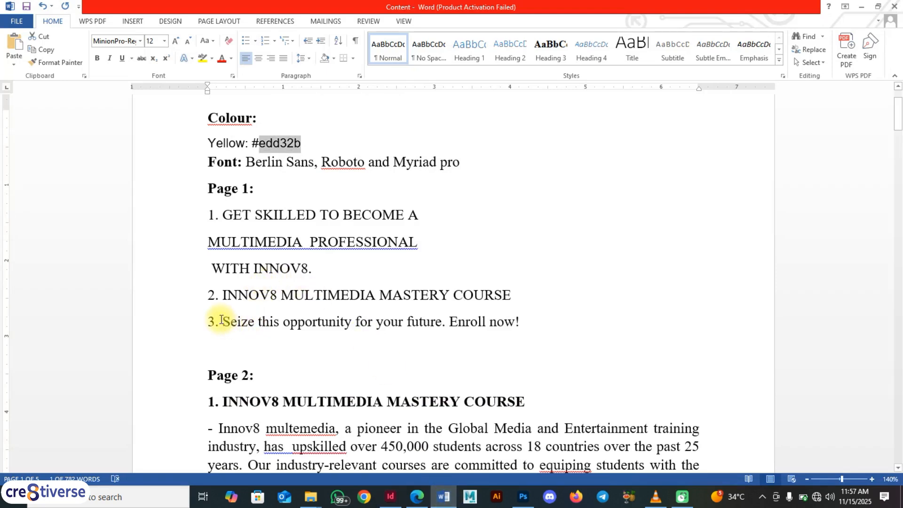
{"action": "left_click_drag", "start_coordinate": [221, 320], "coordinate": [536, 320]}
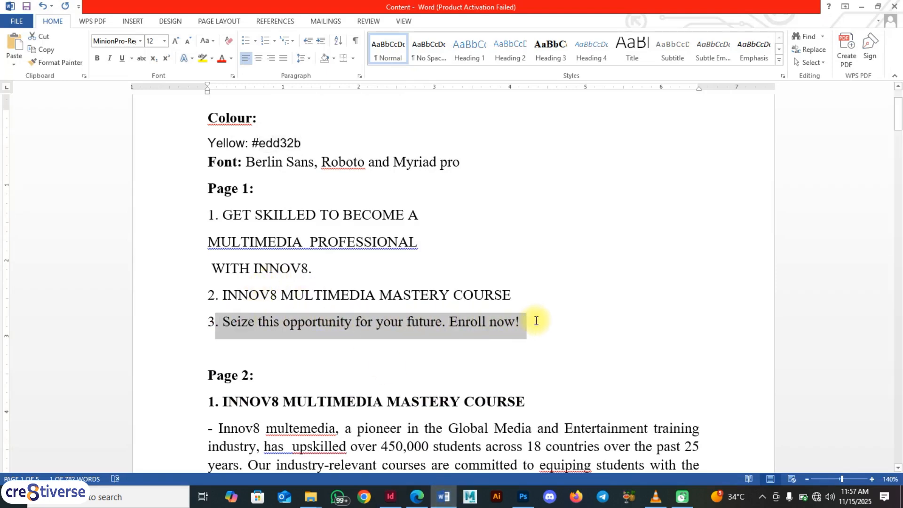
{"action": "key", "text": "ctrl+c"}
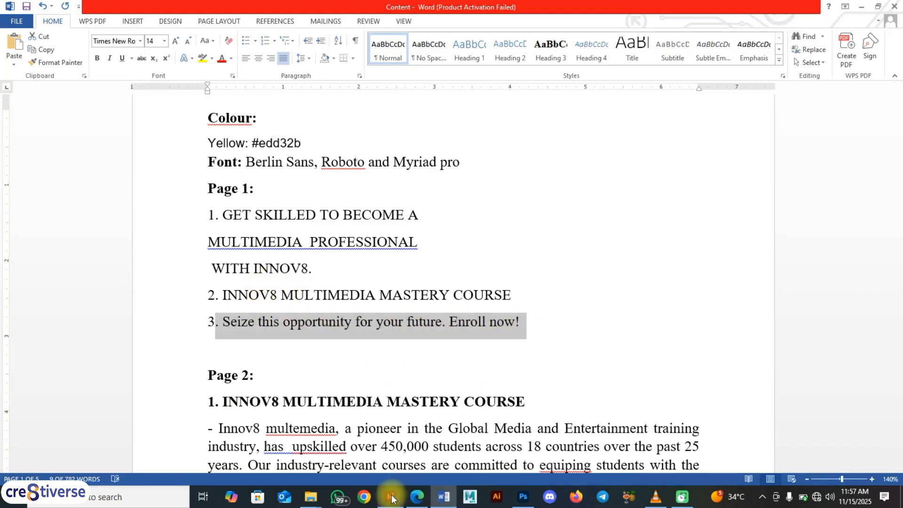
{"action": "left_click", "coordinate": [391, 498]}
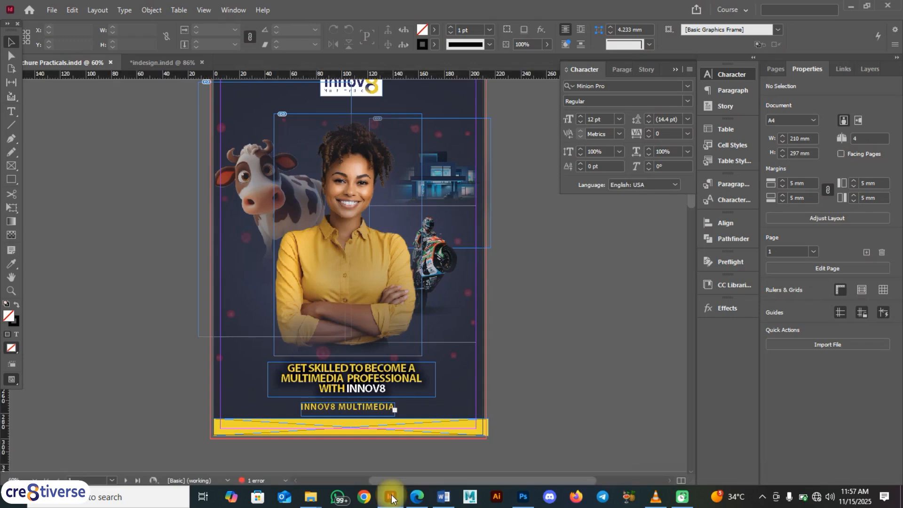
{"action": "left_click", "coordinate": [11, 111]}
{"action": "left_click", "coordinate": [248, 422]}
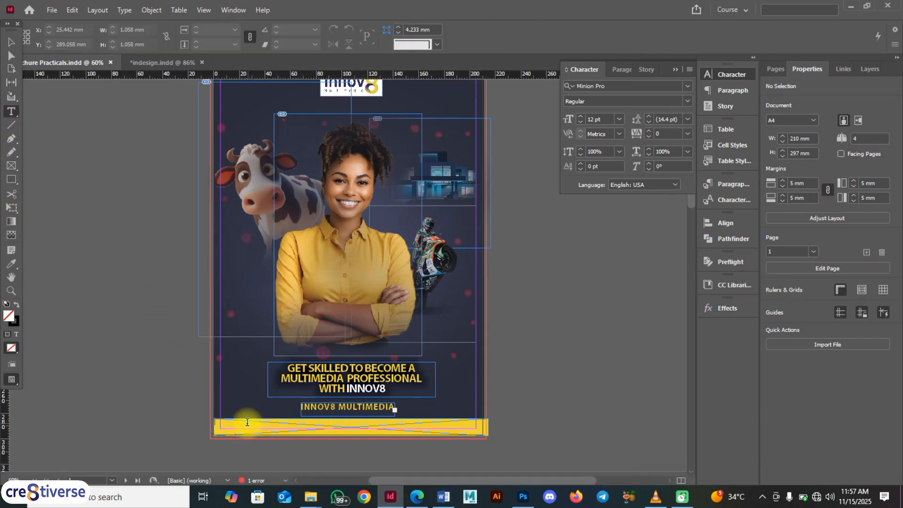
{"action": "key", "text": "ctrl+v"}
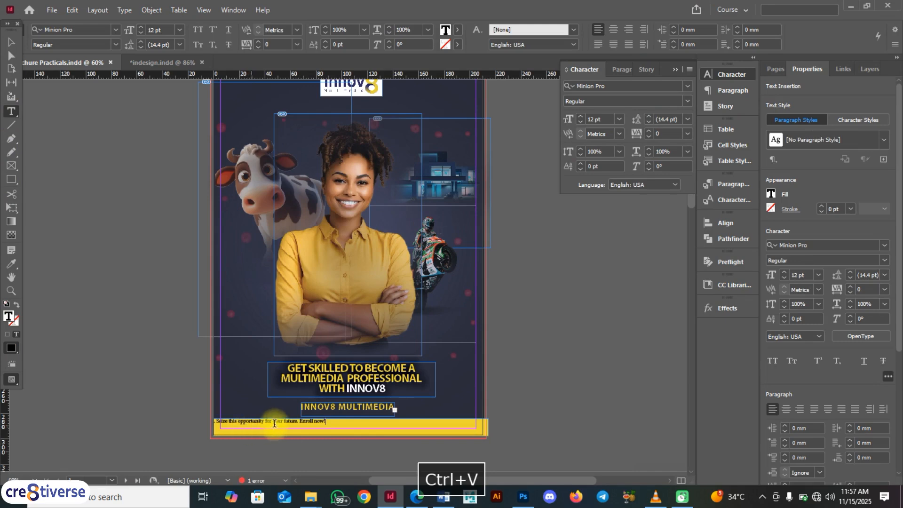
Select all the text in the yellow bar and change its font to Roboto Bold
{"action": "key", "text": "ctrl+a"}
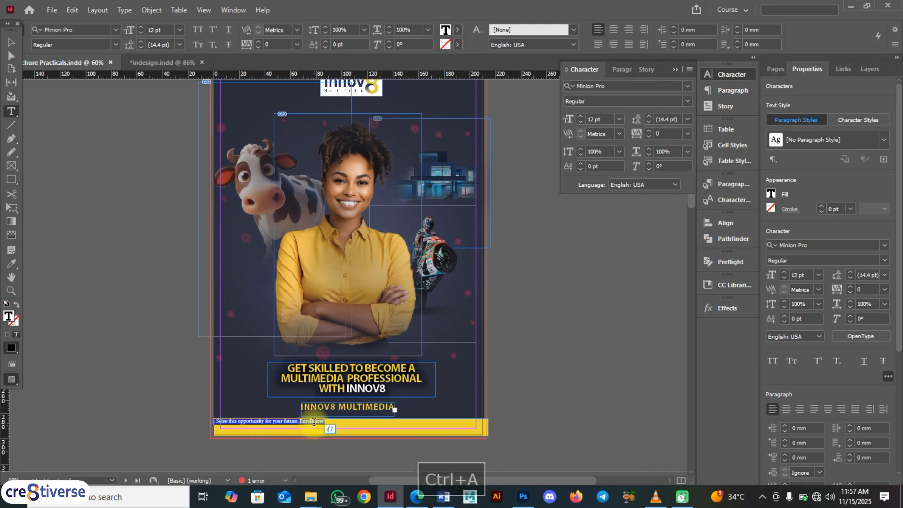
{"action": "key", "text": "F9"}
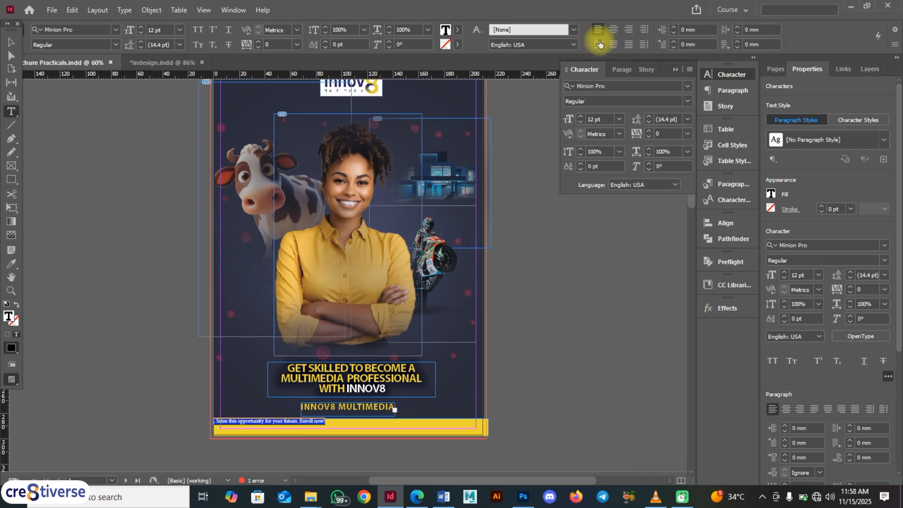
{"action": "left_click", "coordinate": [613, 85]}
{"action": "type", "text": "E"}
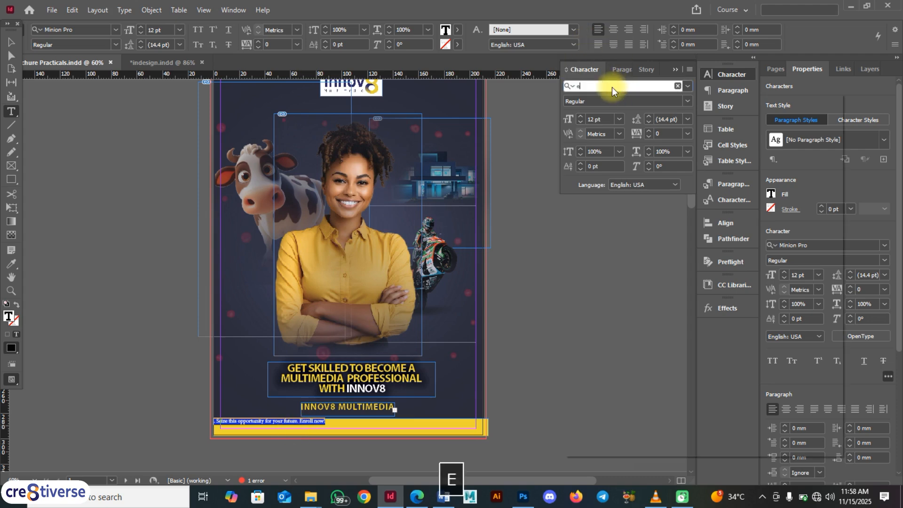
{"action": "key", "text": "BackSpace"}
{"action": "type", "text": "o"}
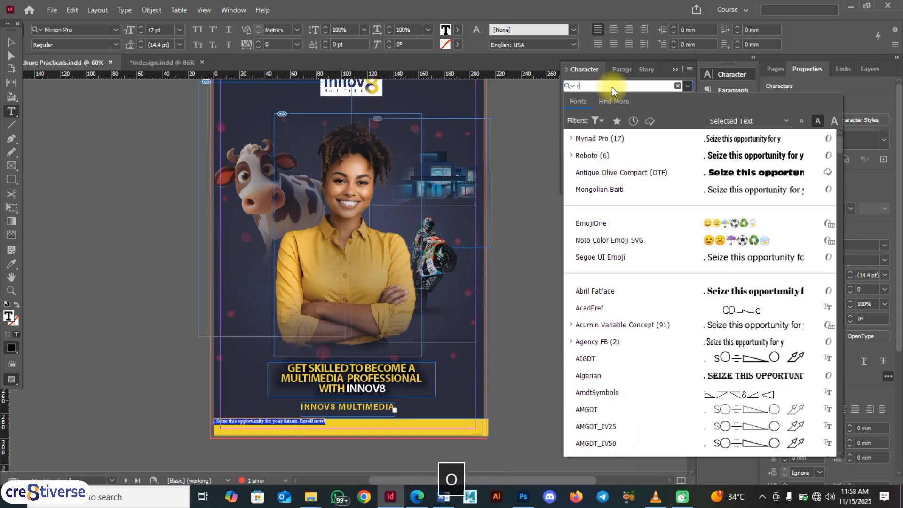
{"action": "type", "text": "oboto"}
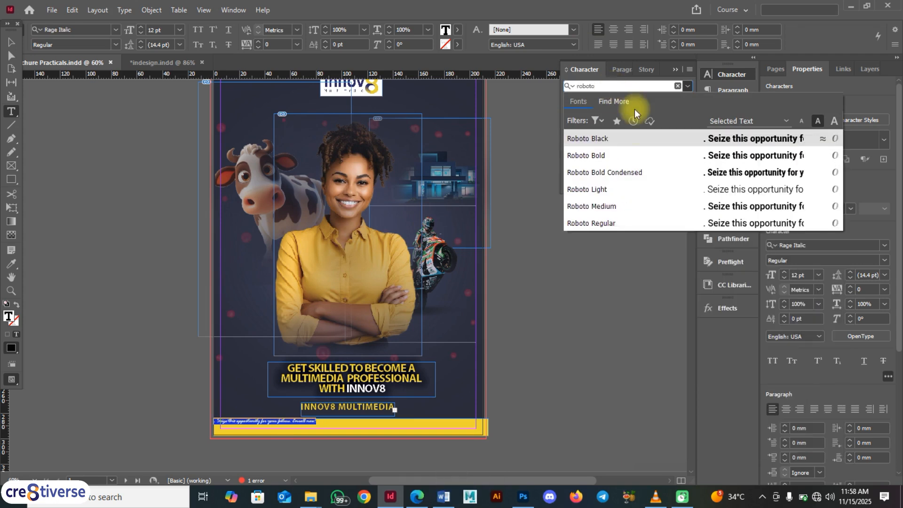
{"action": "left_click", "coordinate": [605, 154]}
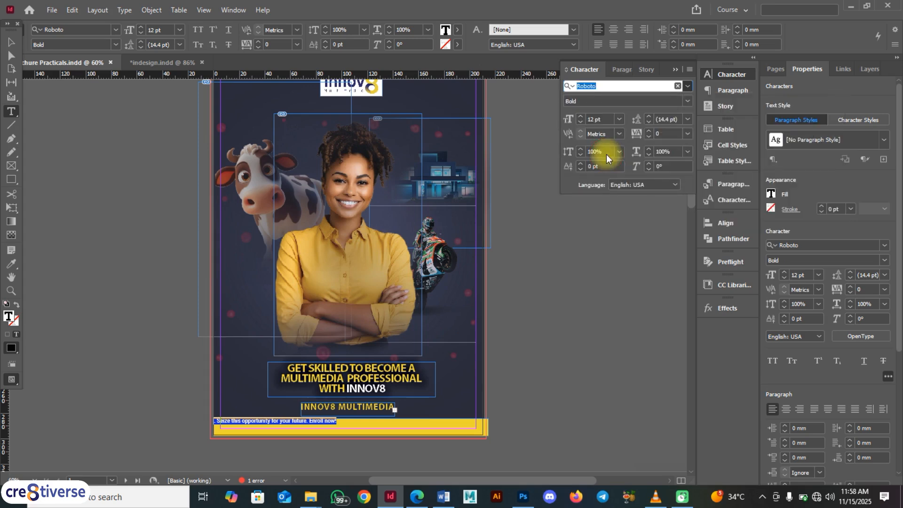
Set the font size of the yellow bar's text to 20 pt
{"action": "left_click", "coordinate": [602, 119]}
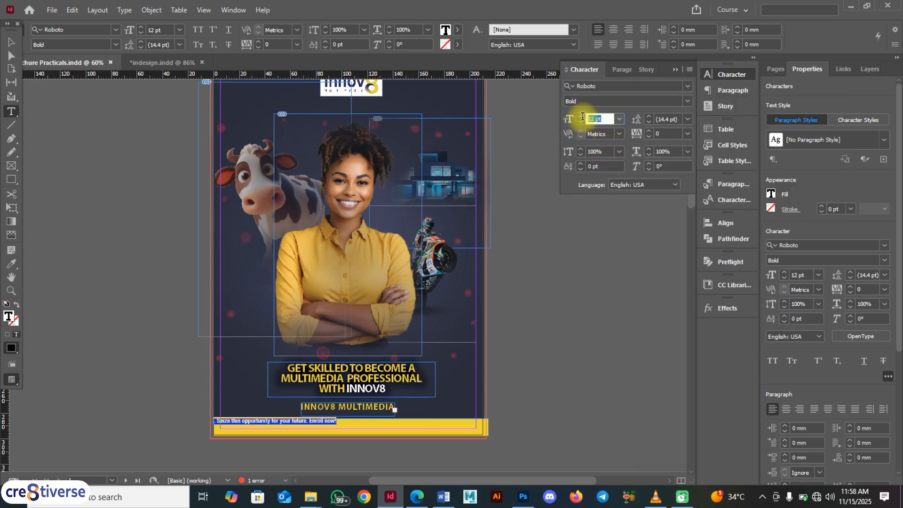
{"action": "type", "text": "18"}
{"action": "key", "text": "Return"}
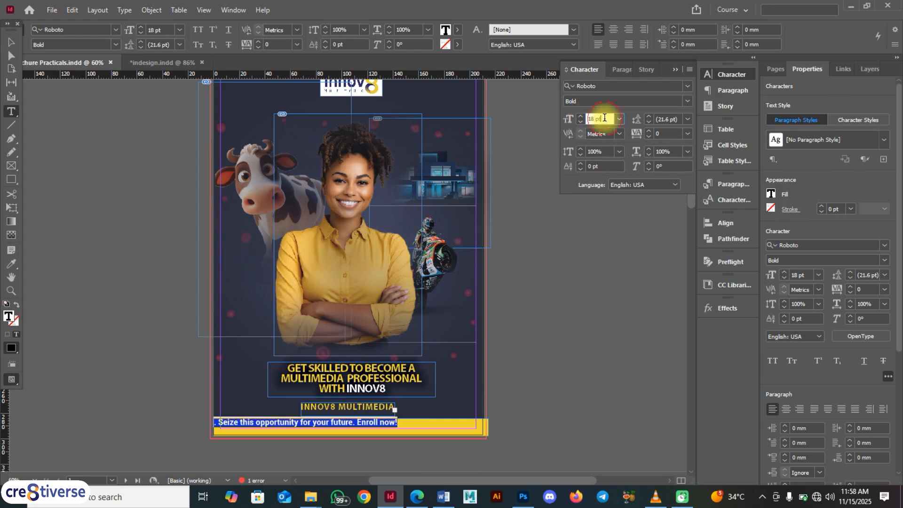
{"action": "type", "text": "20"}
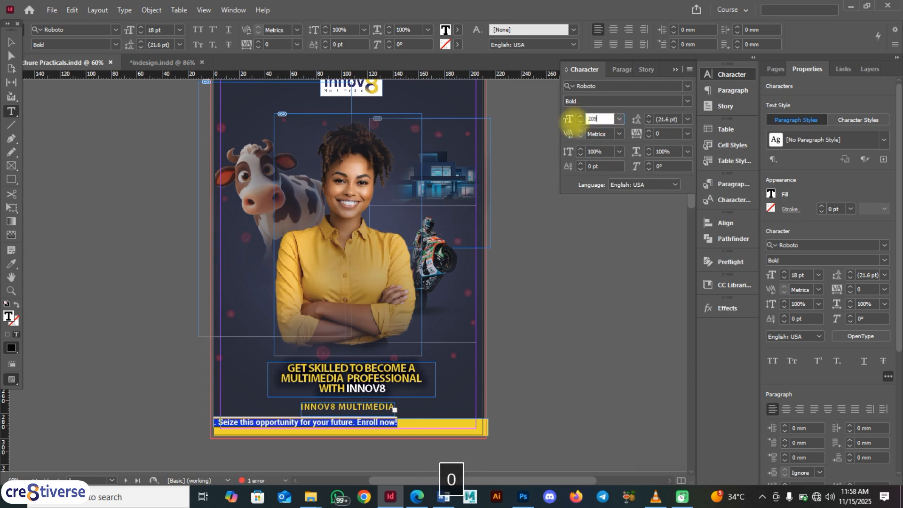
{"action": "type", "text": "9"}
{"action": "key", "text": "BackSpace"}
{"action": "key", "text": "Return"}
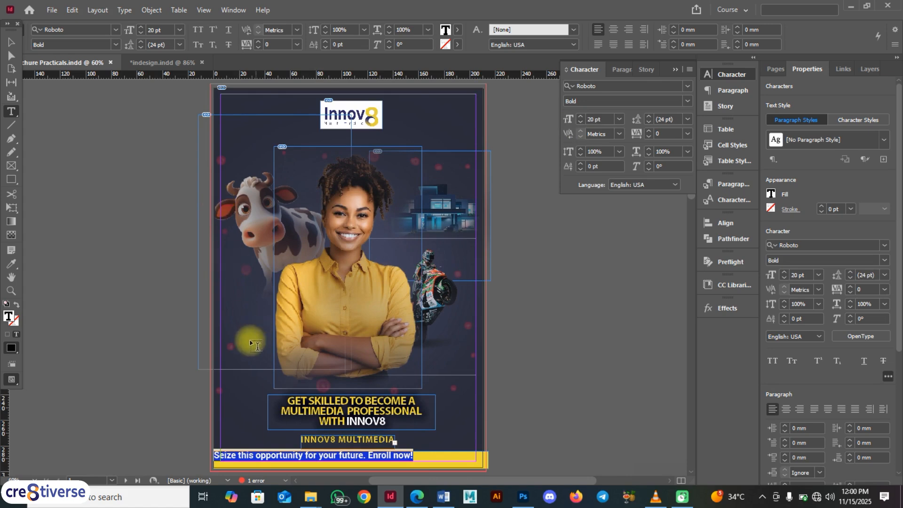
Centre the enrolment line horizontally and vertically within the yellow bar, and deselect the frame
{"action": "left_click", "coordinate": [612, 30]}
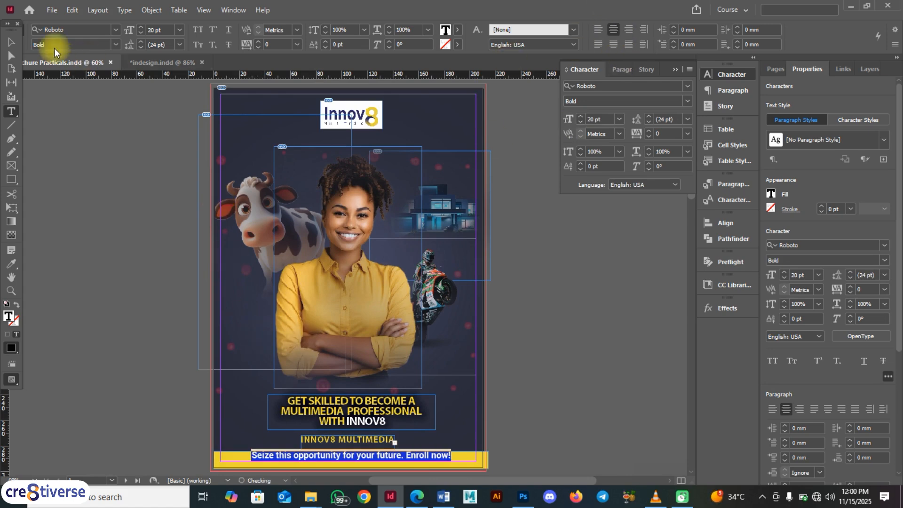
{"action": "left_click", "coordinate": [11, 42]}
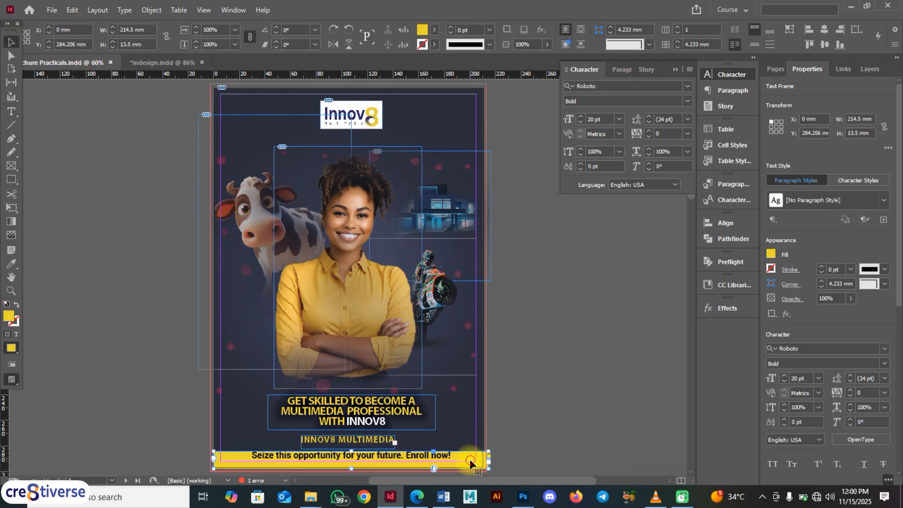
{"action": "left_click", "coordinate": [515, 458]}
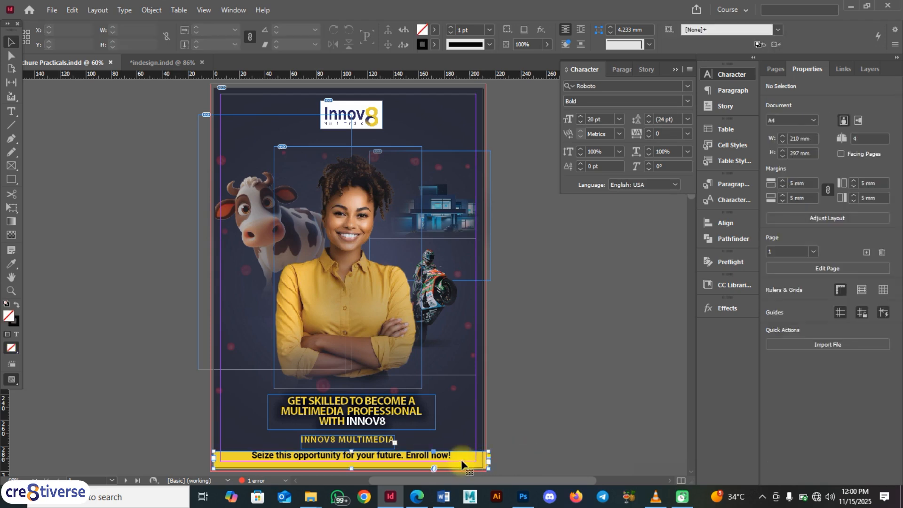
{"action": "left_click", "coordinate": [461, 464]}
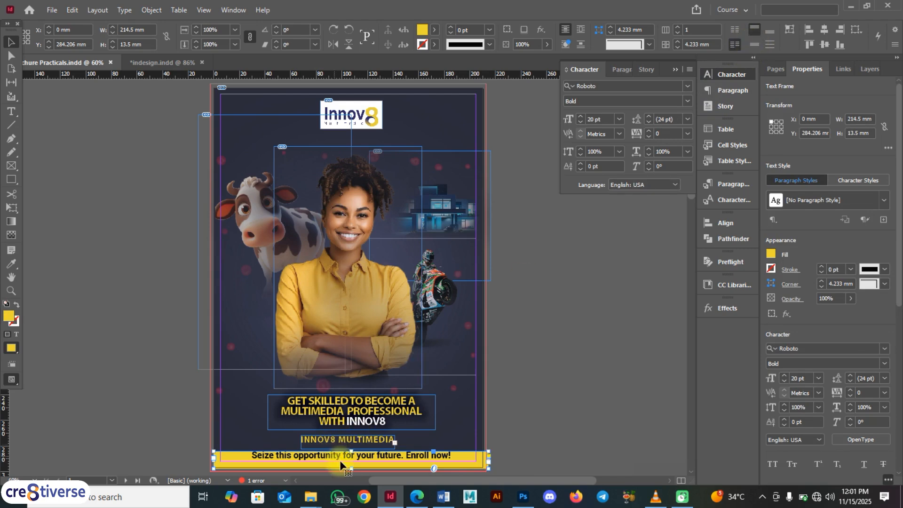
{"action": "left_click", "coordinate": [754, 44]}
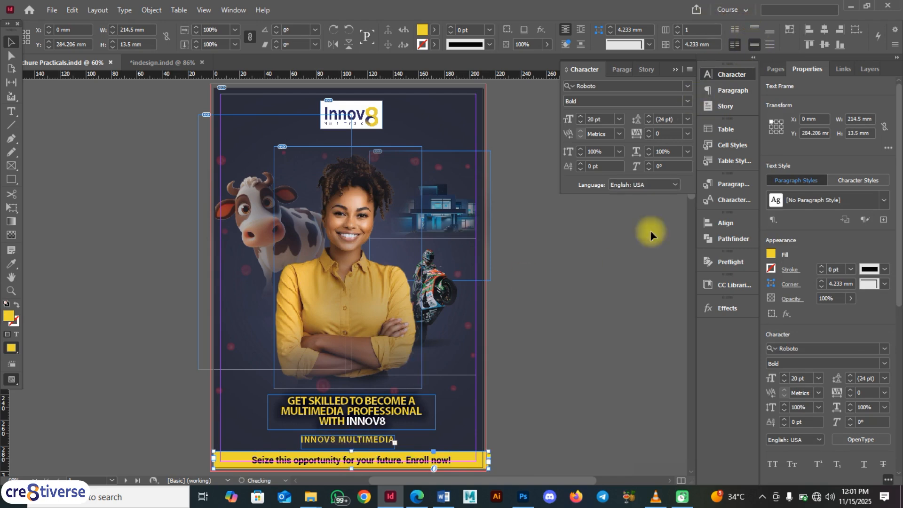
{"action": "left_click", "coordinate": [526, 389]}
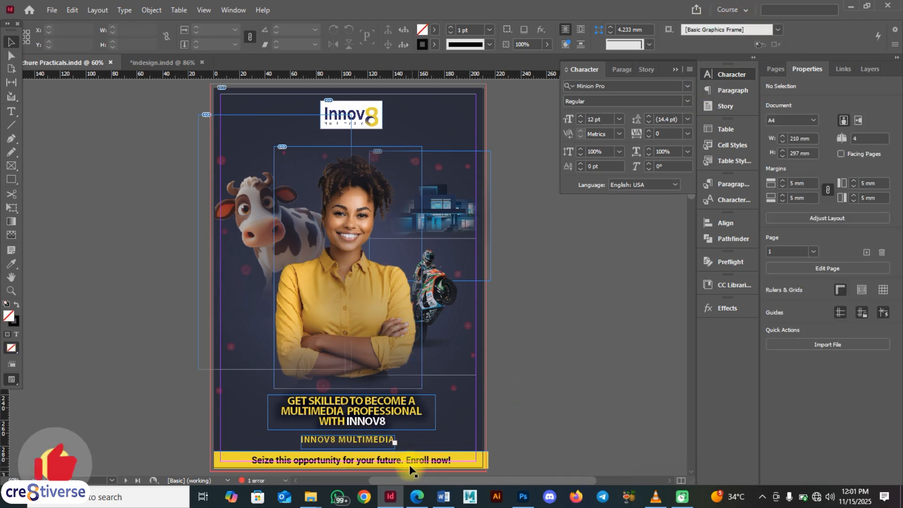
{"action": "left_click", "coordinate": [382, 445]}
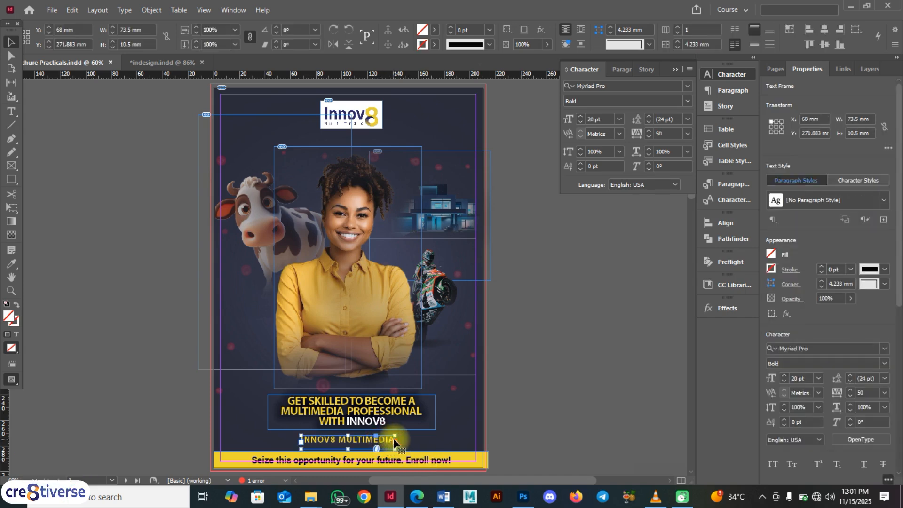
{"action": "left_click", "coordinate": [394, 442]}
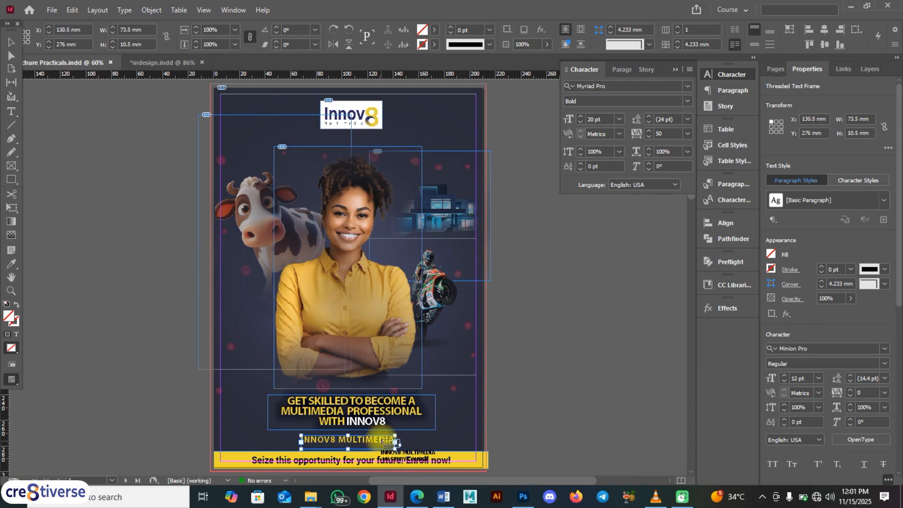
{"action": "key", "text": "Delete"}
{"action": "left_click", "coordinate": [383, 442]}
{"action": "key", "text": "v"}
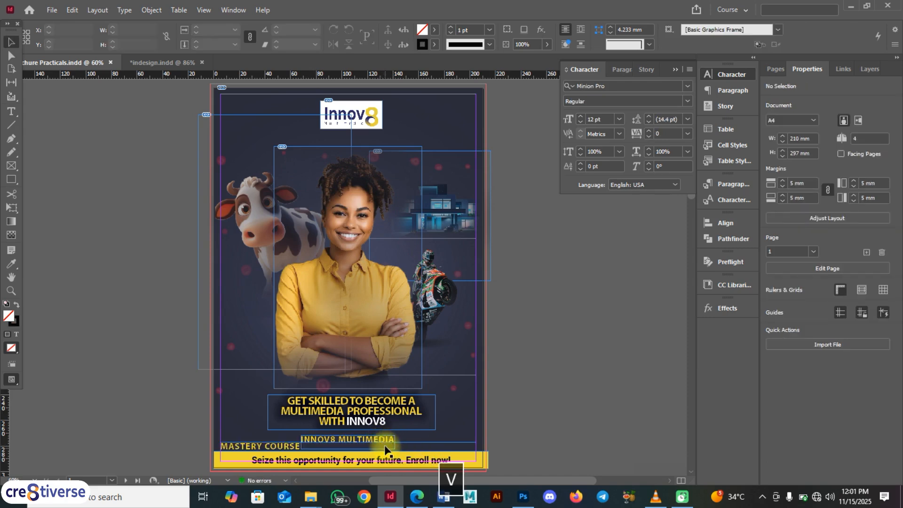
{"action": "key", "text": "ctrl+z"}
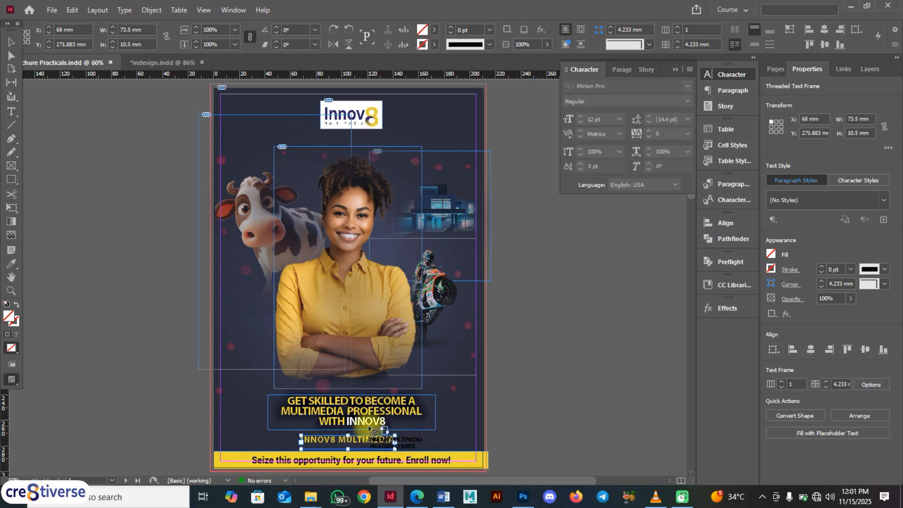
{"action": "key", "text": "Escape"}
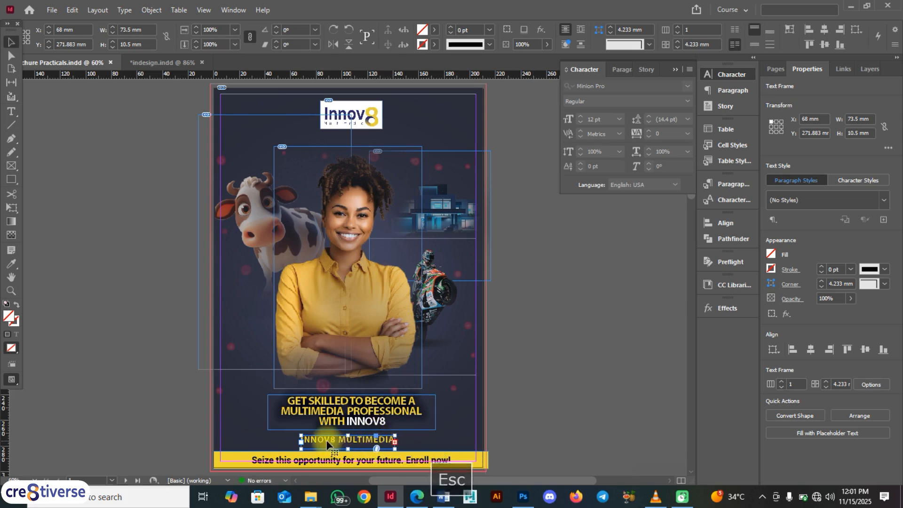
Widen the course title frame to fit INNOV8 MULTIMEDIA MASTERY COURSE on one line and place it centred directly under the headline
{"action": "left_click", "coordinate": [300, 441]}
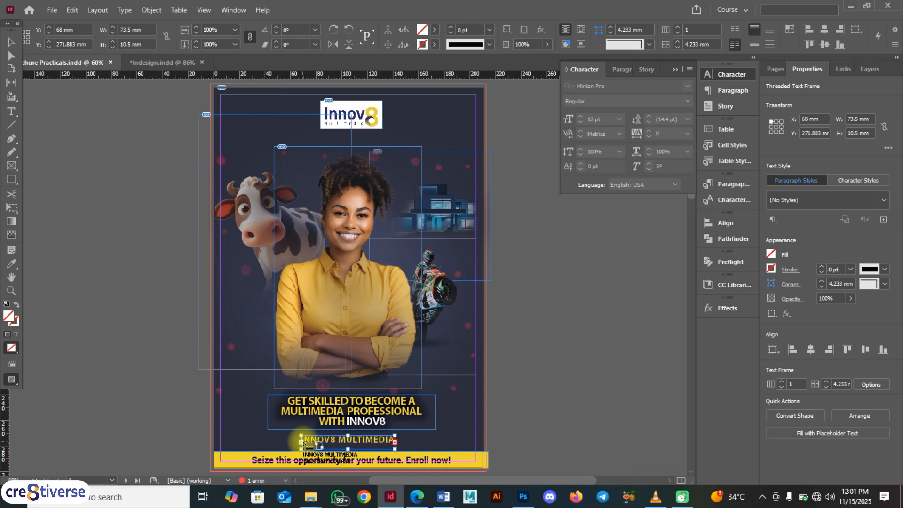
{"action": "left_click", "coordinate": [291, 441]}
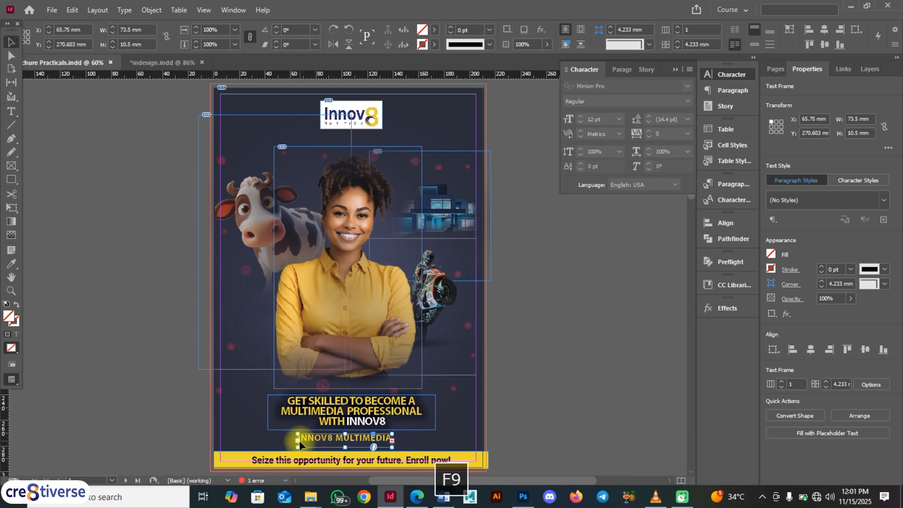
{"action": "left_click_drag", "start_coordinate": [292, 440], "coordinate": [173, 441]}
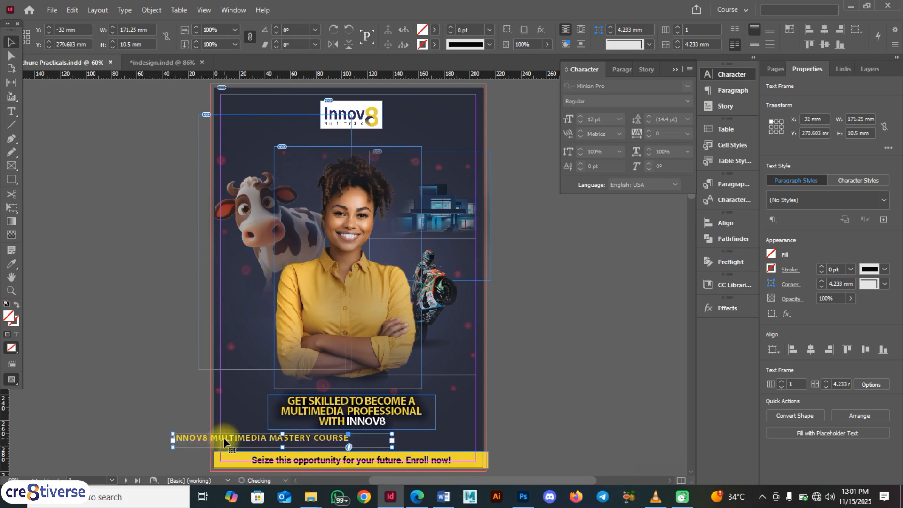
{"action": "left_click_drag", "start_coordinate": [244, 442], "coordinate": [321, 438]}
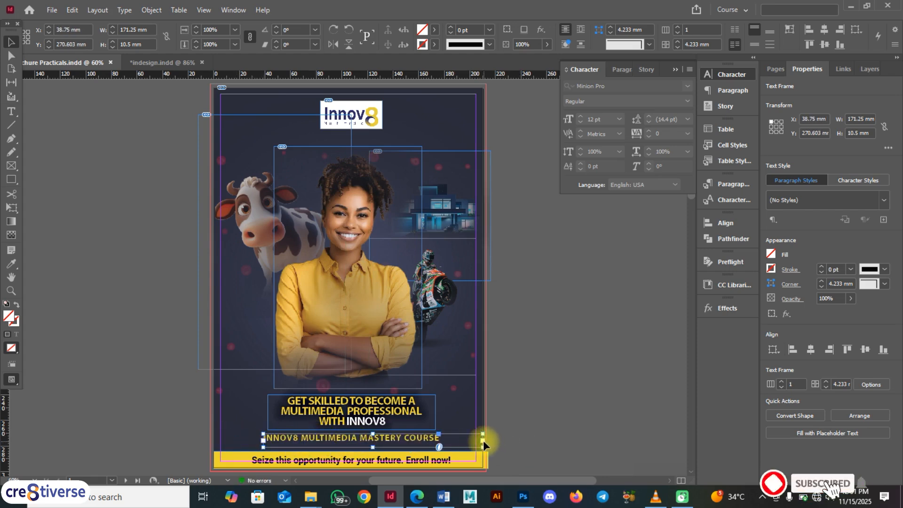
{"action": "left_click_drag", "start_coordinate": [481, 439], "coordinate": [387, 436]}
{"action": "left_click", "coordinate": [479, 335]}
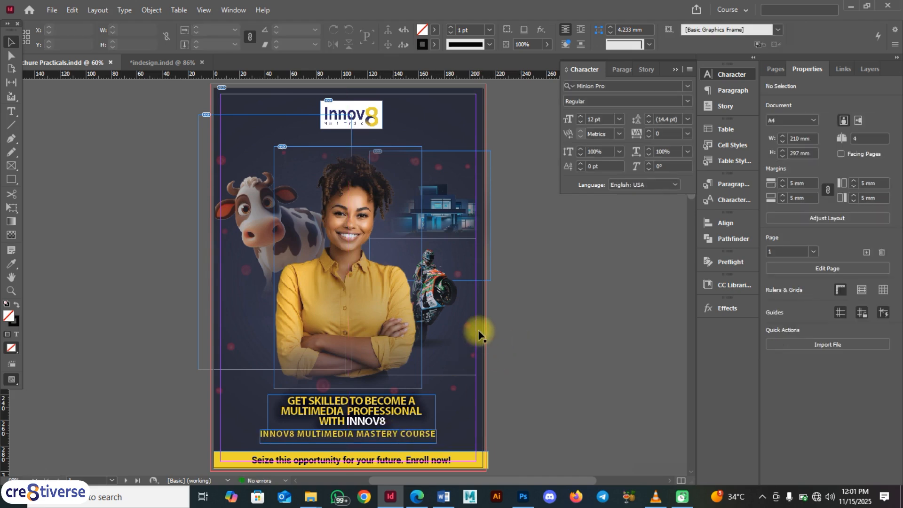
Enlarge the white frame around the Innov8 logo to leave more margin beside it, then deselect it
{"action": "key", "text": "F9"}
{"action": "left_click", "coordinate": [379, 111]}
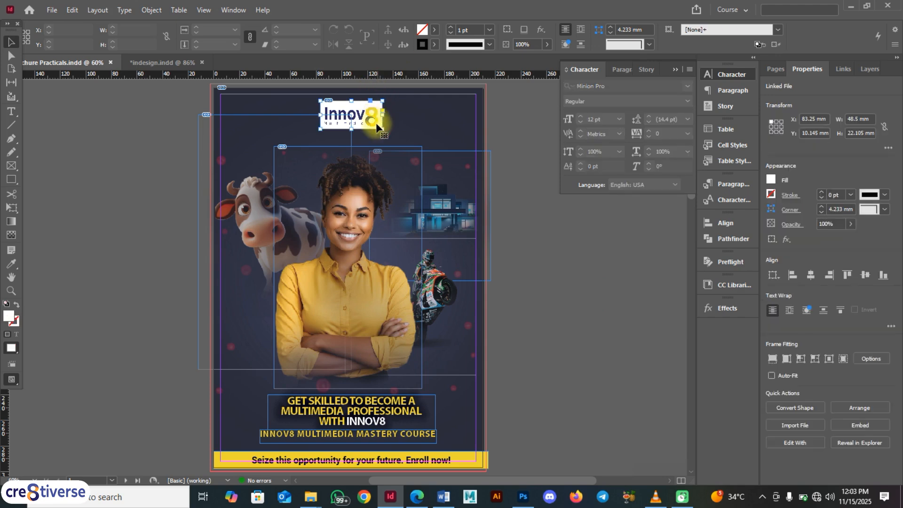
{"action": "left_click_drag", "start_coordinate": [383, 115], "coordinate": [388, 116]}
{"action": "left_click_drag", "start_coordinate": [320, 115], "coordinate": [350, 132]}
{"action": "left_click", "coordinate": [494, 275]}
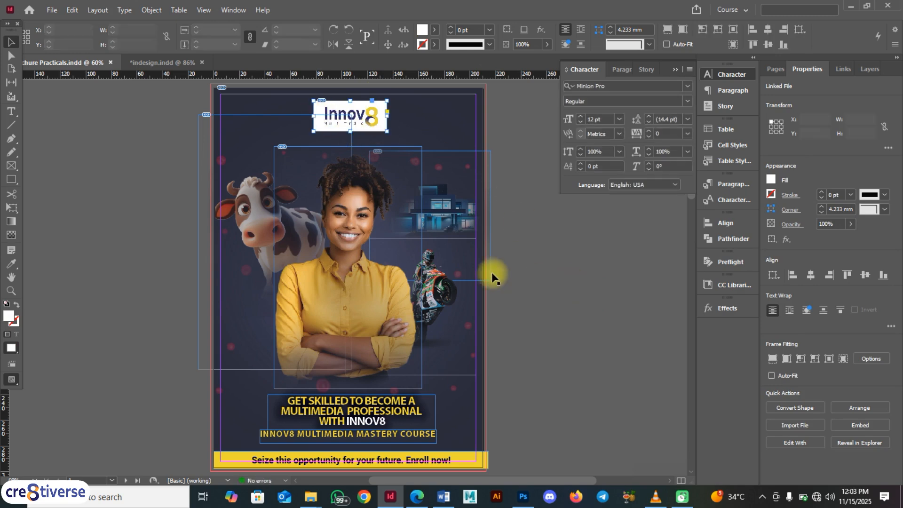
Move the woman's photo up slightly and raise the cow image to Y 18.5 mm
{"action": "left_click_drag", "start_coordinate": [348, 279], "coordinate": [345, 270]}
{"action": "left_click", "coordinate": [253, 220]}
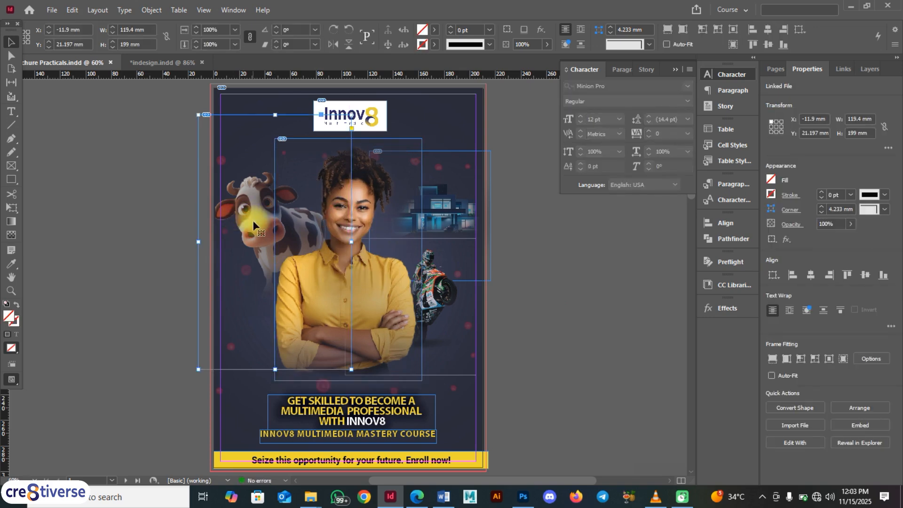
{"action": "left_click_drag", "start_coordinate": [253, 225], "coordinate": [253, 221]}
Shift the motorcycle image outward from the woman to X 111.5 mm and nudge the building image up slightly
{"action": "left_click", "coordinate": [439, 282]}
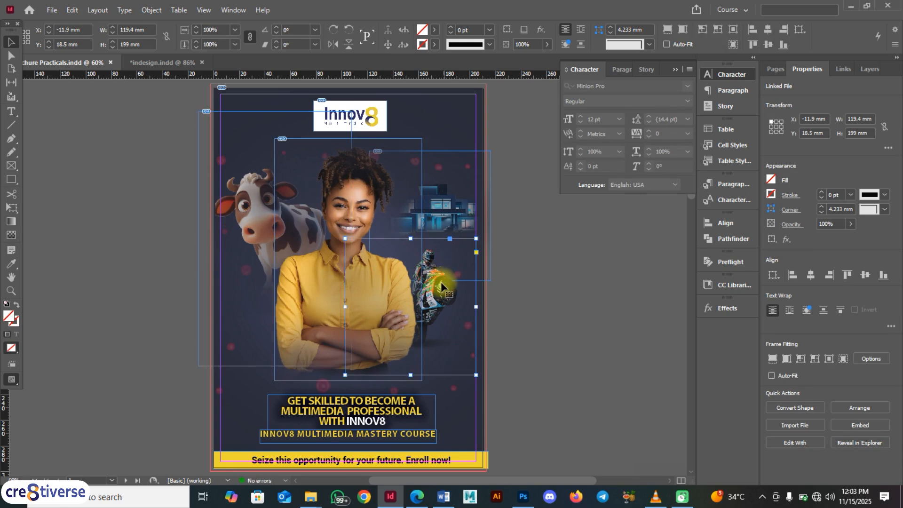
{"action": "left_click_drag", "start_coordinate": [442, 281], "coordinate": [452, 282]}
{"action": "left_click", "coordinate": [454, 208]}
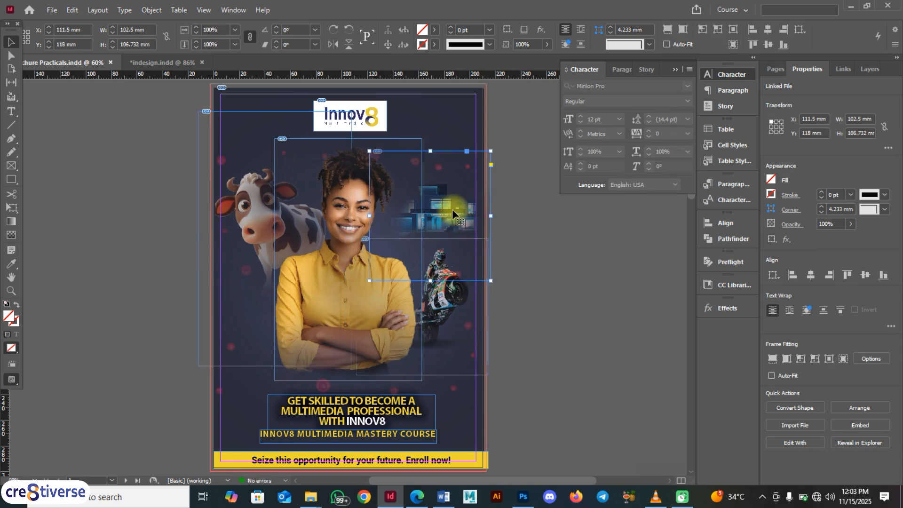
{"action": "left_click_drag", "start_coordinate": [452, 209], "coordinate": [453, 207]}
{"action": "left_click", "coordinate": [597, 357]}
Raise the headline frame to Y 229 mm and set all its text to 25 pt
{"action": "left_click", "coordinate": [356, 411]}
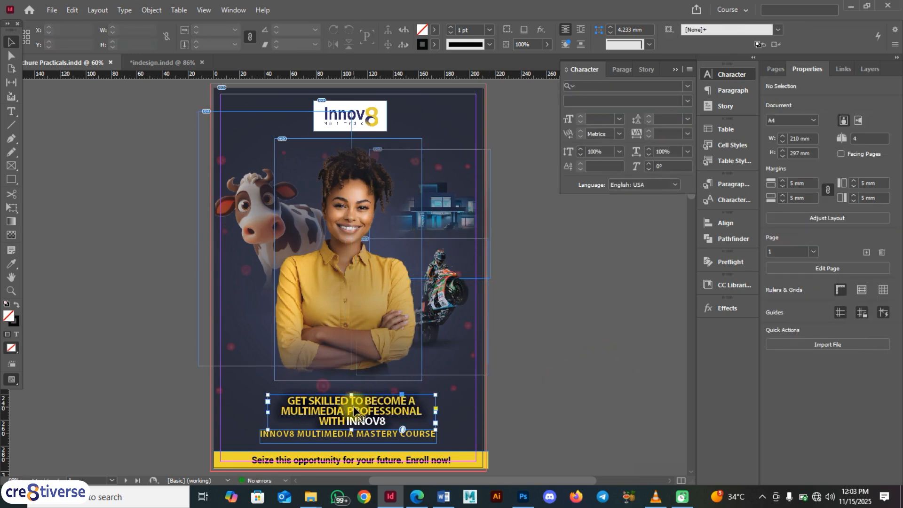
{"action": "left_click_drag", "start_coordinate": [356, 411], "coordinate": [359, 397]}
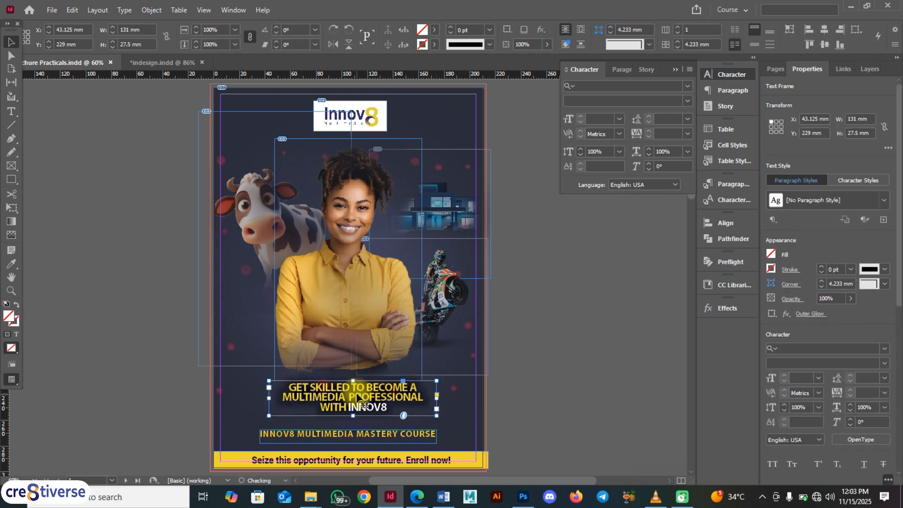
{"action": "double_click", "coordinate": [356, 392]}
{"action": "key", "text": "ctrl+a"}
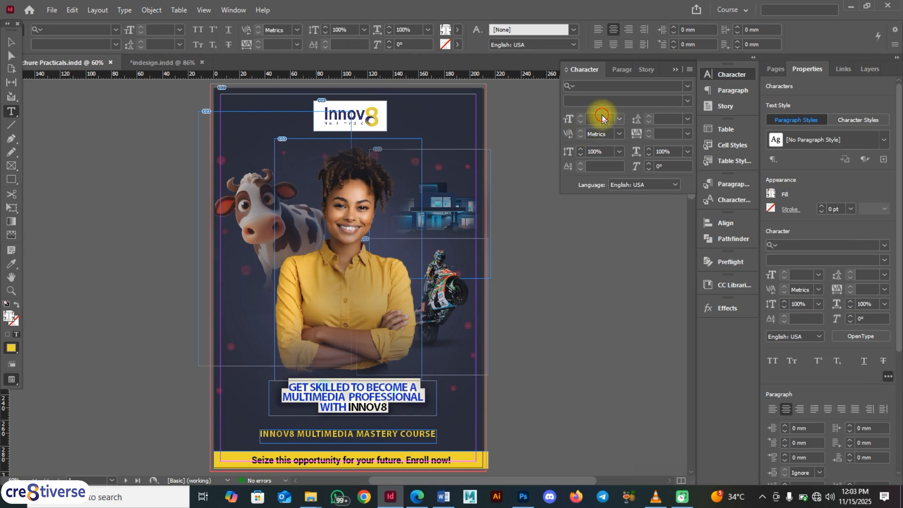
{"action": "type", "text": "25"}
{"action": "key", "text": "Return"}
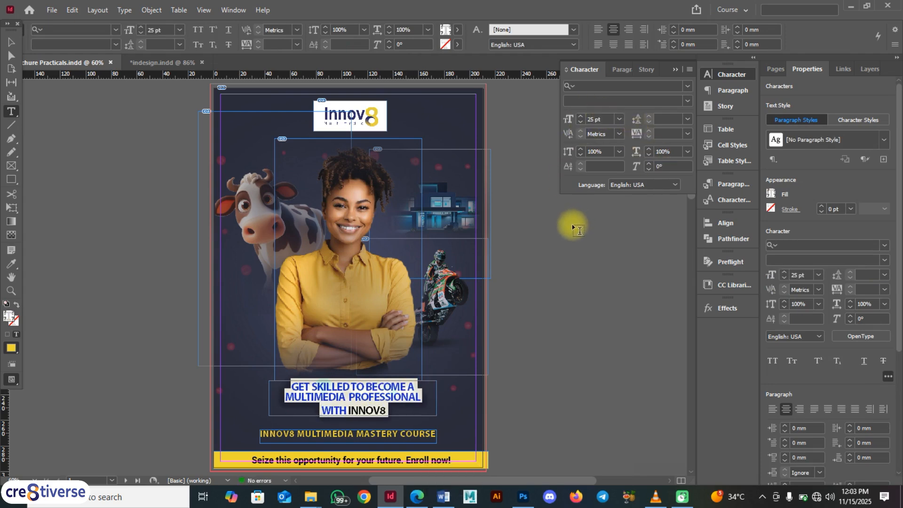
Increase the font size of all the headline text to 30 pt
{"action": "left_click", "coordinate": [11, 42]}
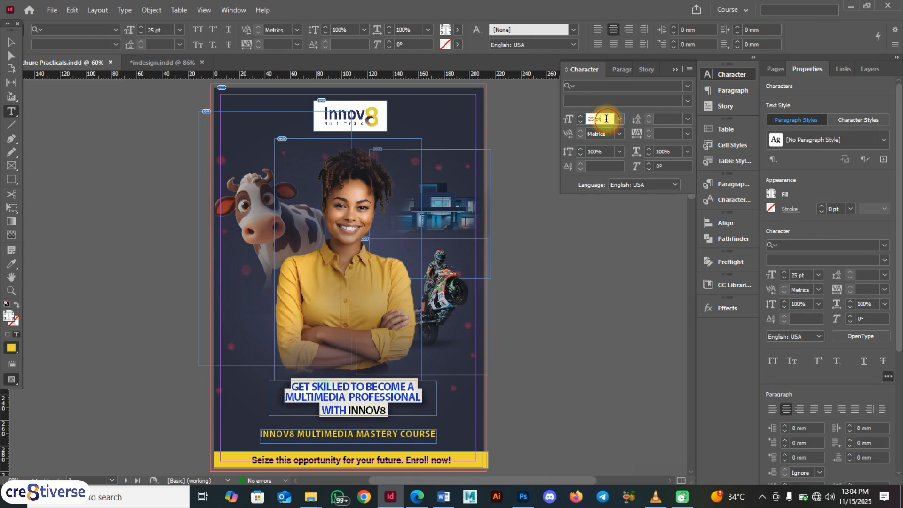
{"action": "left_click_drag", "start_coordinate": [607, 118], "coordinate": [558, 120]}
{"action": "type", "text": "30"}
{"action": "key", "text": "Return"}
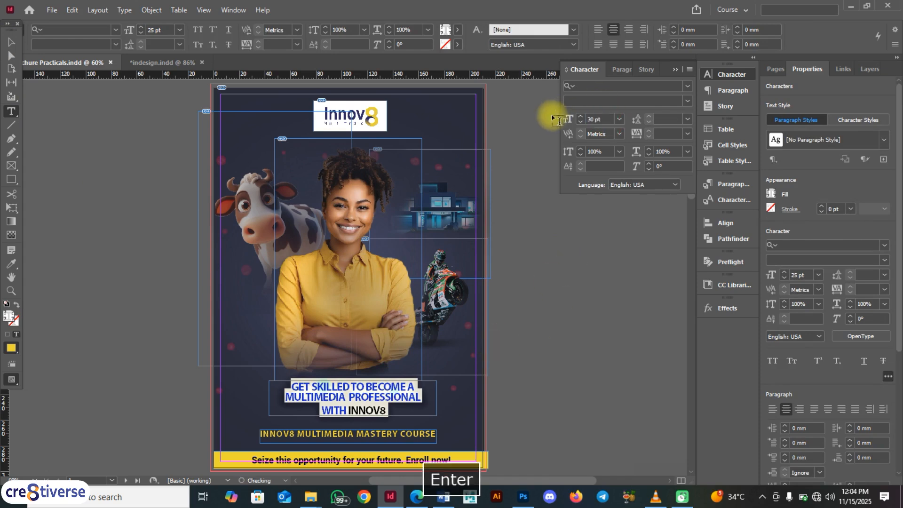
Try a leading of 48 pt and then 36 pt on the headline text
{"action": "left_click", "coordinate": [687, 120]}
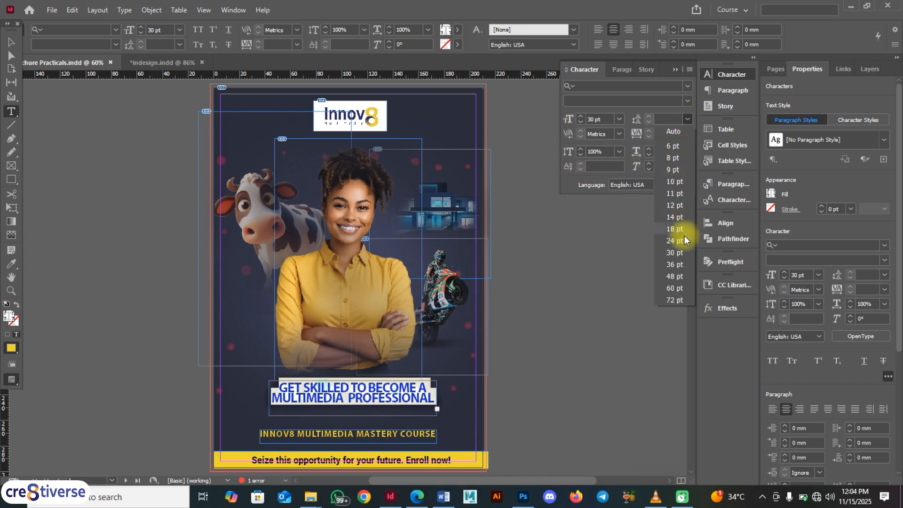
{"action": "left_click", "coordinate": [680, 275]}
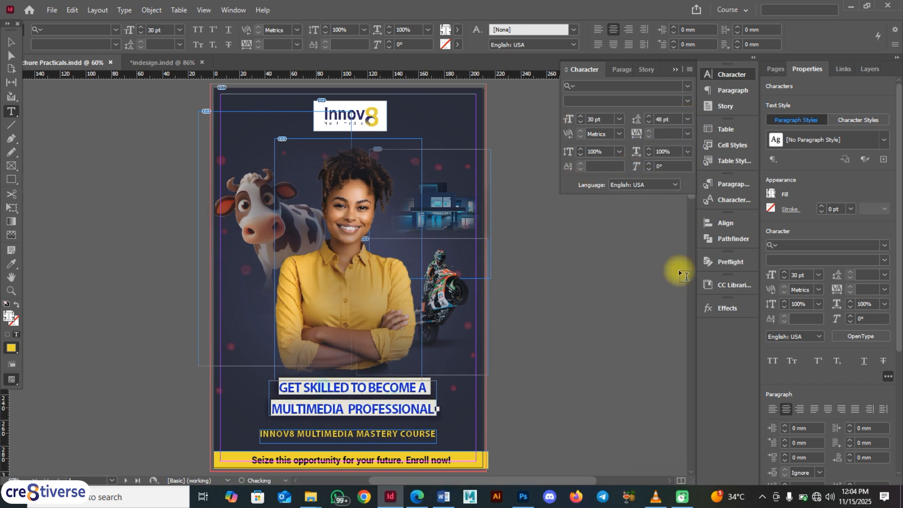
{"action": "left_click", "coordinate": [688, 121]}
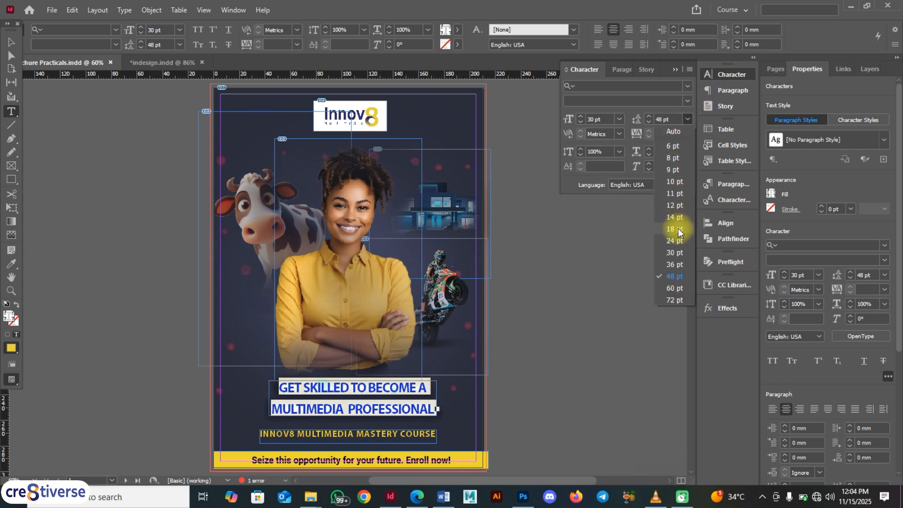
{"action": "left_click", "coordinate": [675, 264]}
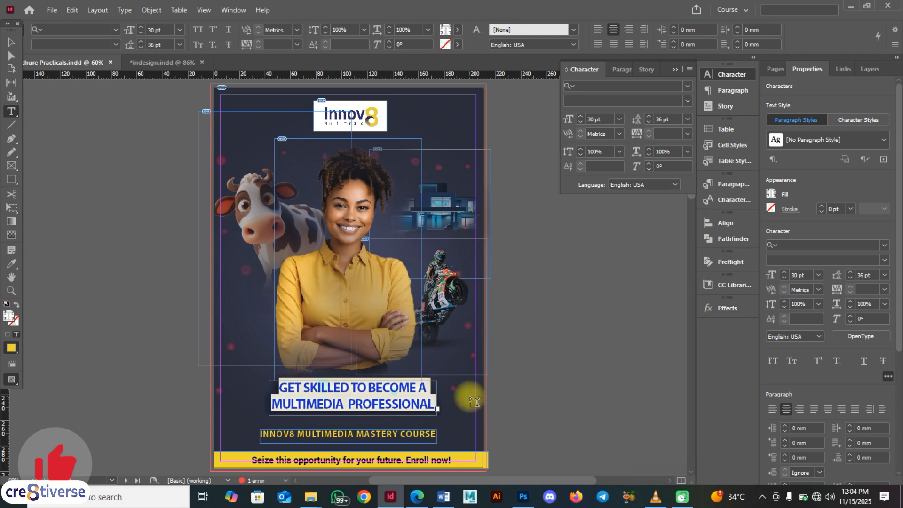
Extend the headline frame downward to a height of 35 mm so the third line, WITH INNOV8, fits
{"action": "left_click", "coordinate": [411, 404]}
{"action": "left_click", "coordinate": [10, 42]}
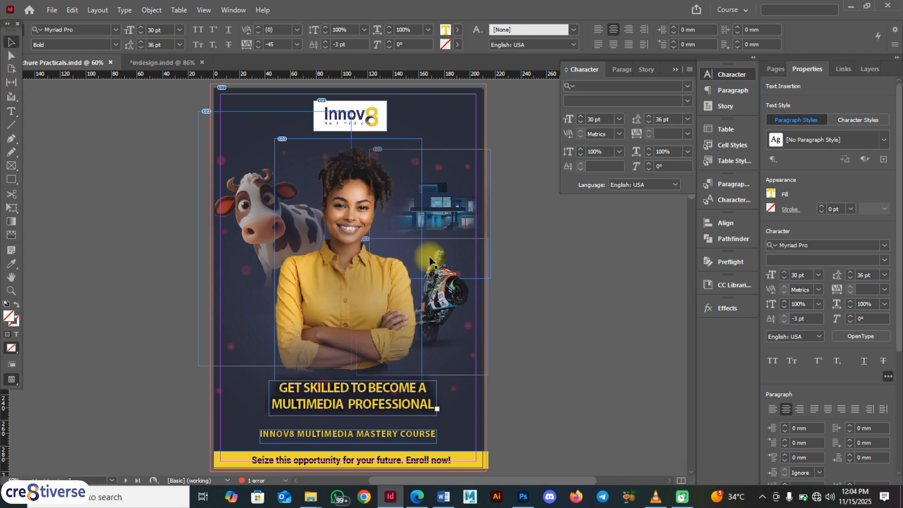
{"action": "left_click", "coordinate": [350, 419]}
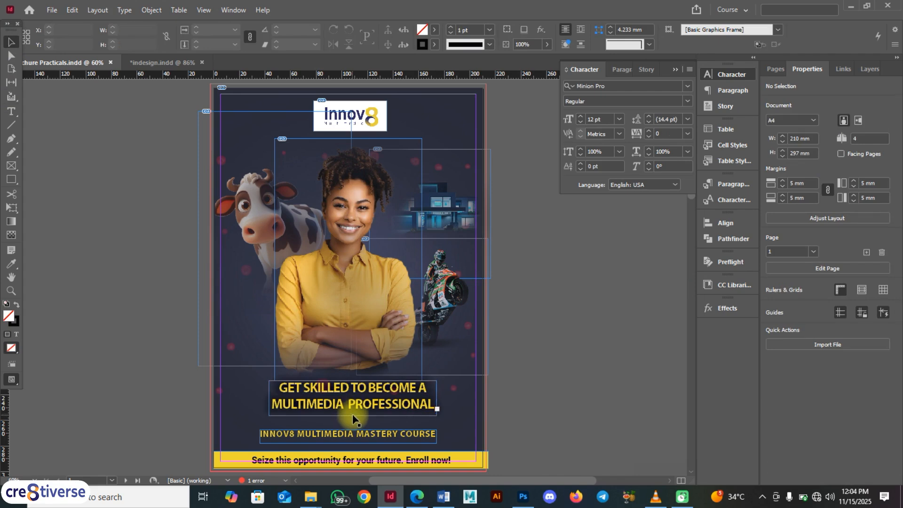
{"action": "left_click", "coordinate": [353, 414]}
{"action": "left_click_drag", "start_coordinate": [352, 416], "coordinate": [351, 426]}
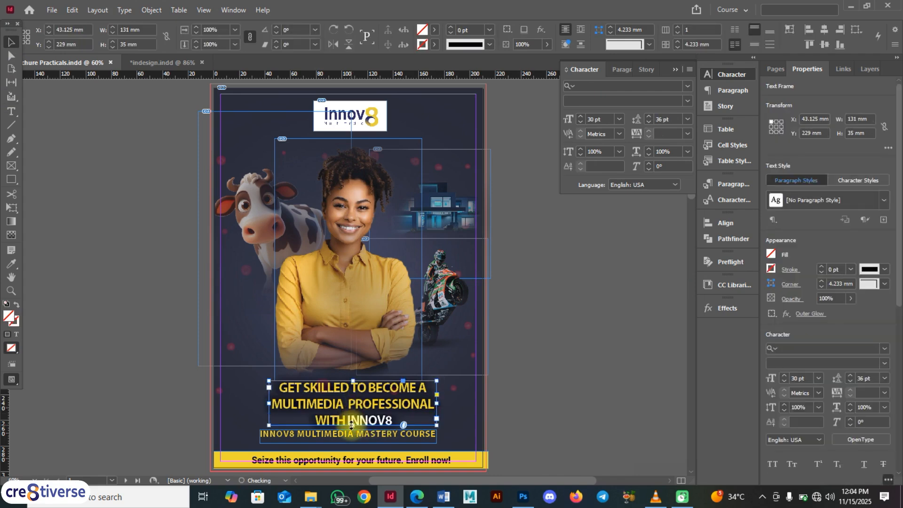
Select all the headline text, try leadings of 14, 18 and 24 pt, and settle on 30 pt
{"action": "double_click", "coordinate": [378, 399]}
{"action": "key", "text": "ctrl+a"}
{"action": "left_click", "coordinate": [686, 119]}
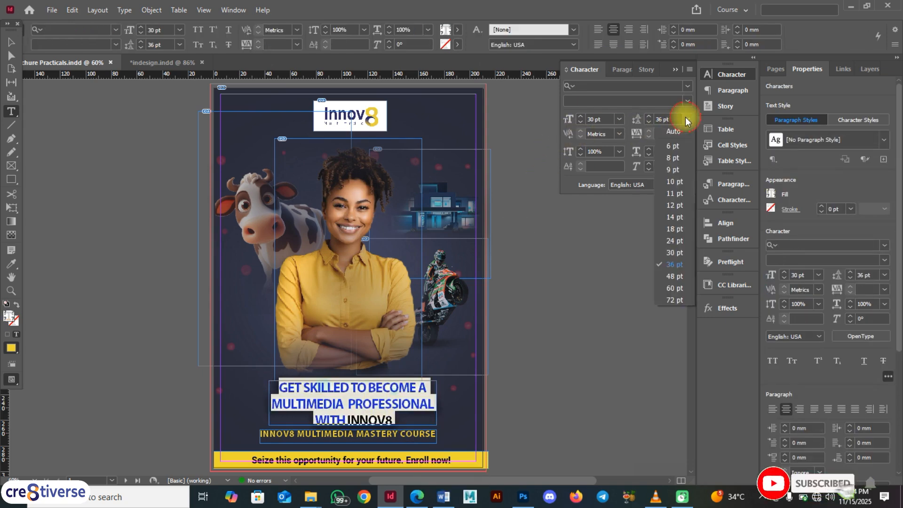
{"action": "left_click", "coordinate": [682, 217]}
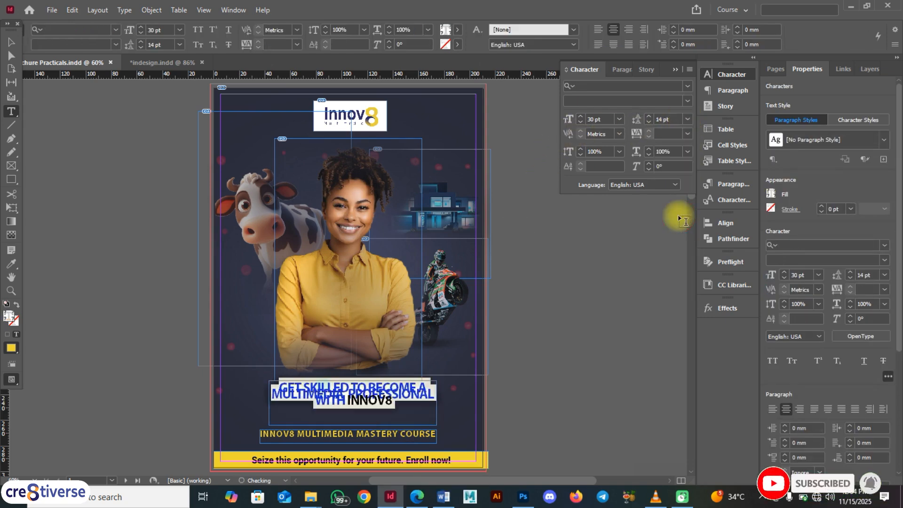
{"action": "left_click", "coordinate": [689, 119]}
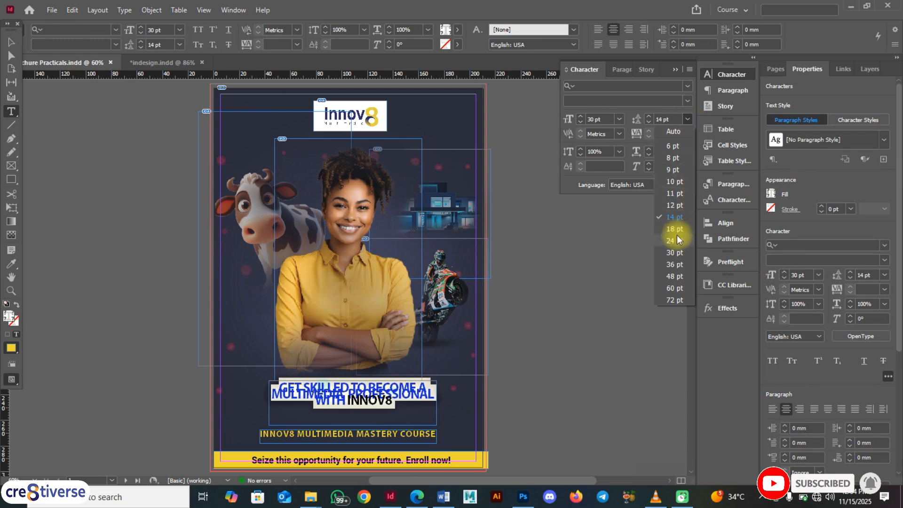
{"action": "left_click", "coordinate": [675, 228]}
{"action": "left_click", "coordinate": [688, 119]}
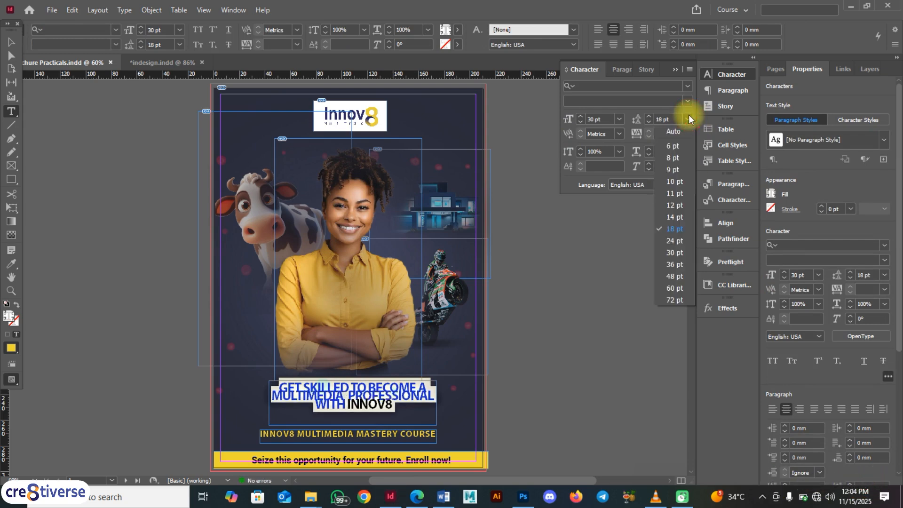
{"action": "left_click", "coordinate": [677, 240]}
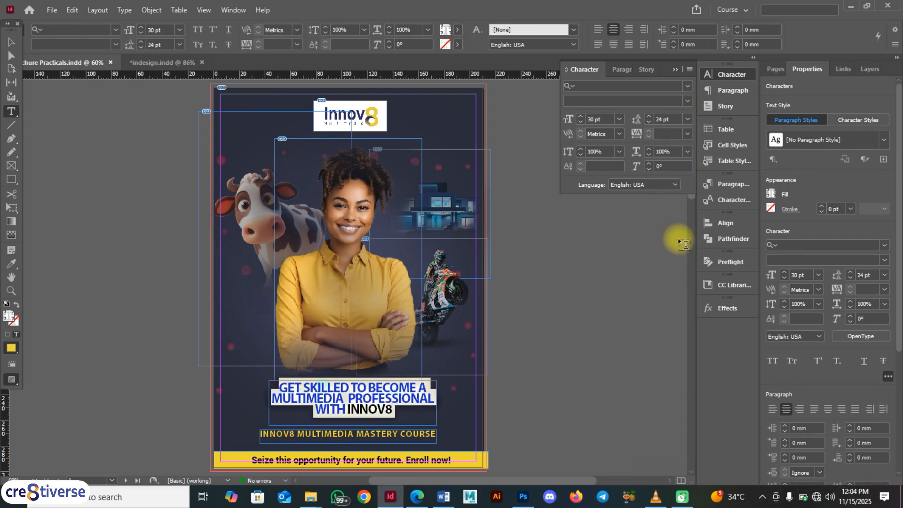
{"action": "left_click", "coordinate": [688, 119]}
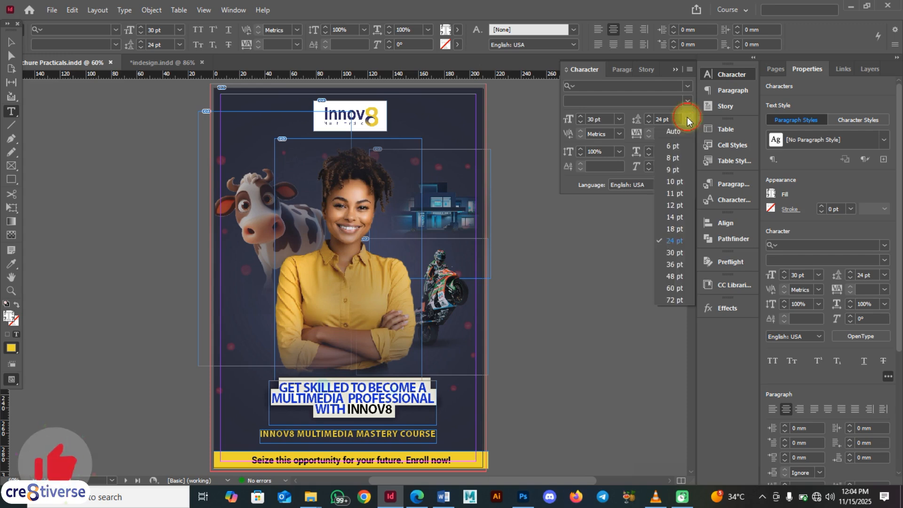
{"action": "left_click", "coordinate": [676, 252]}
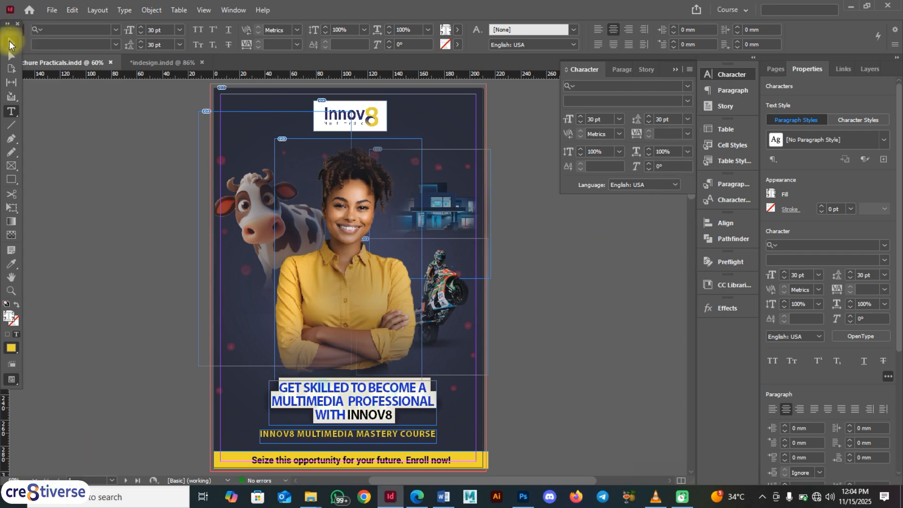
Try tracking values of 0 and 25 on the whole headline text and undo both changes
{"action": "left_click", "coordinate": [9, 40]}
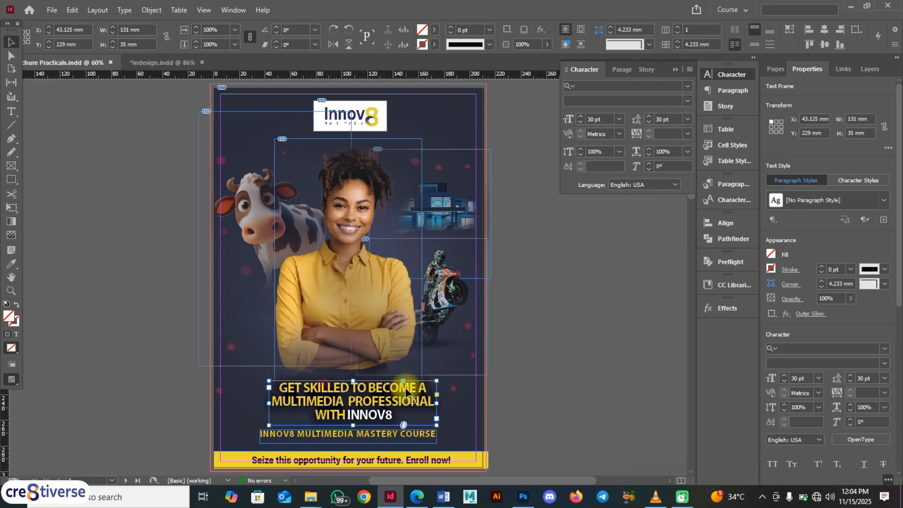
{"action": "left_click", "coordinate": [464, 352]}
{"action": "double_click", "coordinate": [384, 403]}
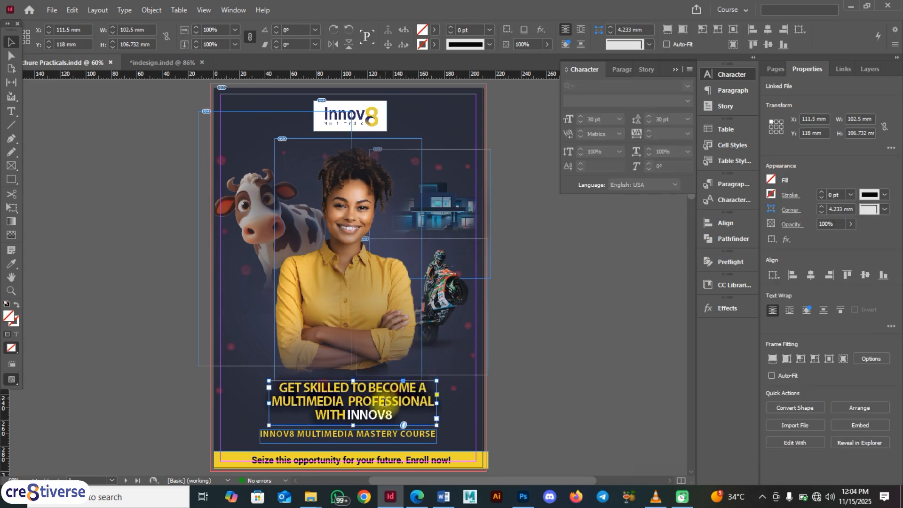
{"action": "key", "text": "ctrl+a"}
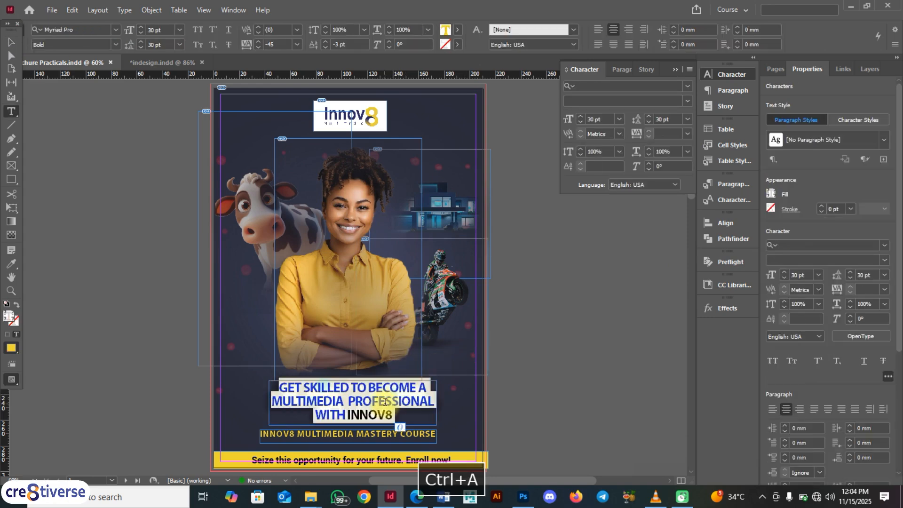
{"action": "left_click", "coordinate": [420, 389]}
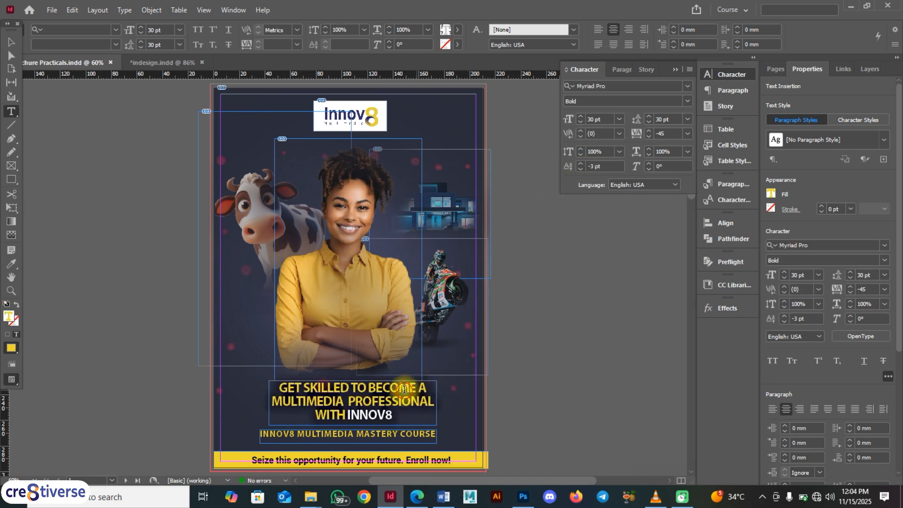
{"action": "left_click_drag", "start_coordinate": [396, 416], "coordinate": [277, 387]}
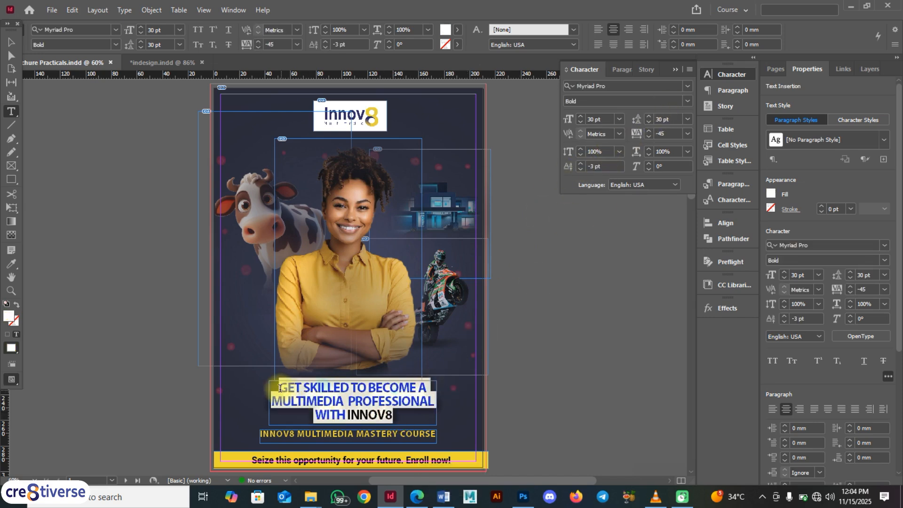
{"action": "left_click", "coordinate": [688, 134]}
{"action": "left_click", "coordinate": [678, 221]}
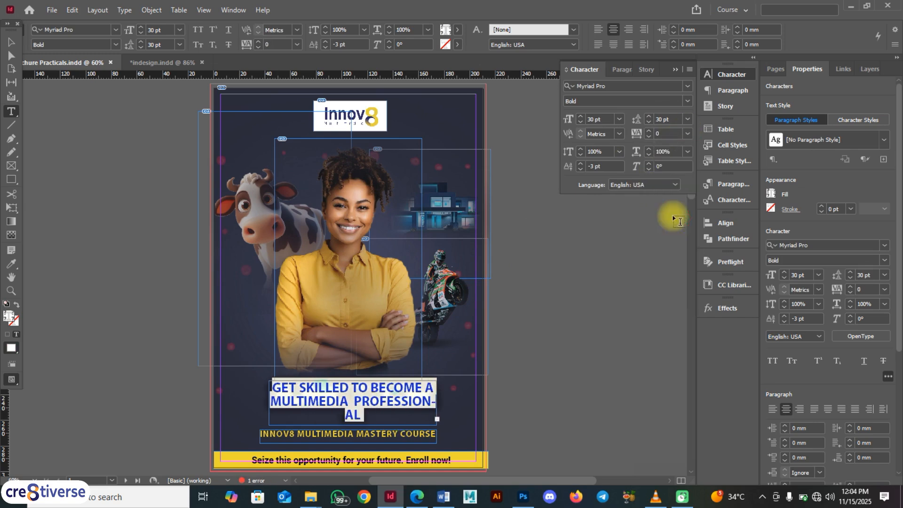
{"action": "left_click", "coordinate": [688, 133]}
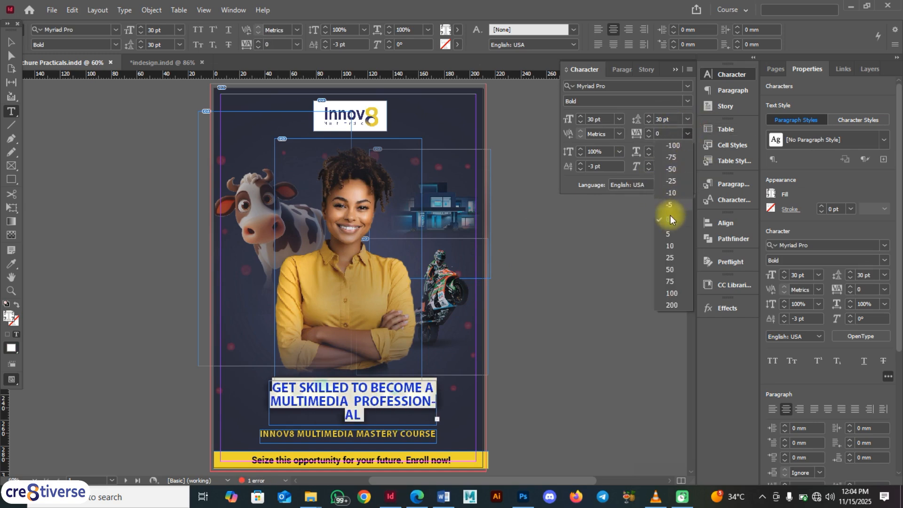
{"action": "left_click", "coordinate": [674, 258]}
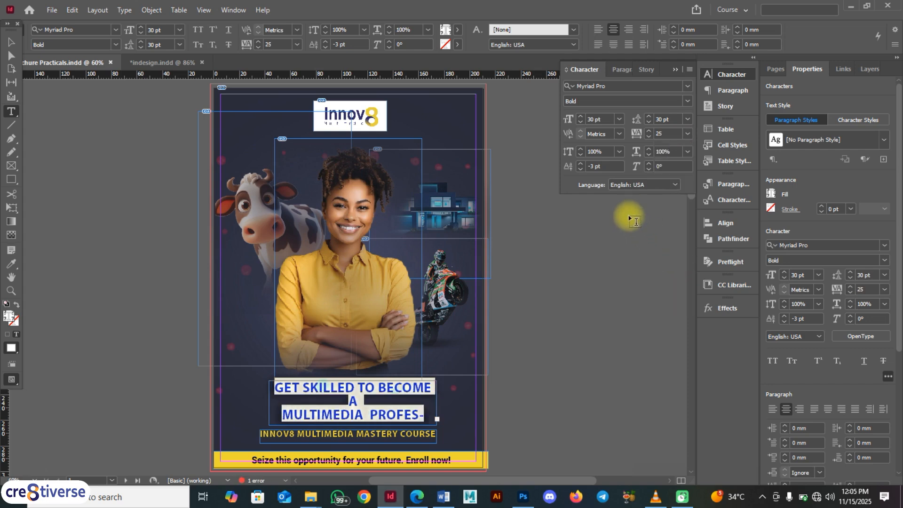
{"action": "key", "text": "ctrl+z"}
{"action": "key", "text": "ctrl+z"}
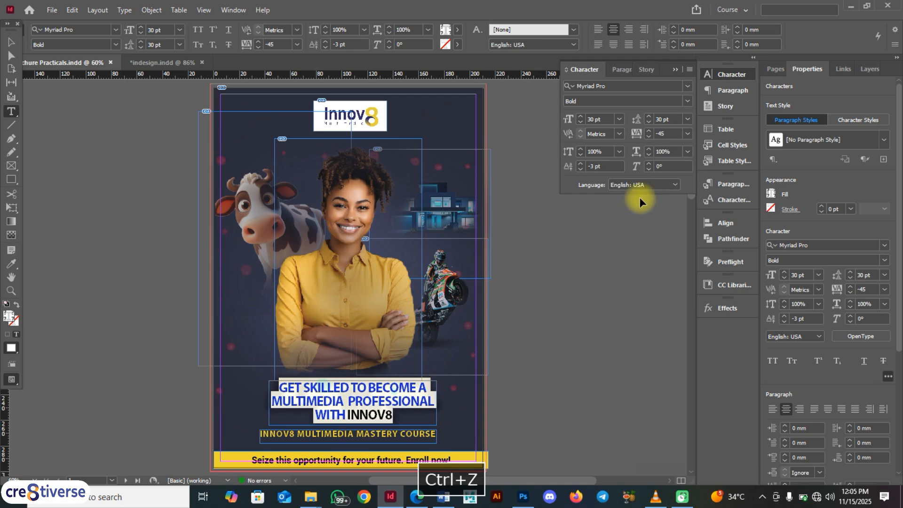
Set the font style of the whole three-line headline to Myriad Pro Black
{"action": "left_click", "coordinate": [12, 43]}
{"action": "left_click", "coordinate": [38, 101]}
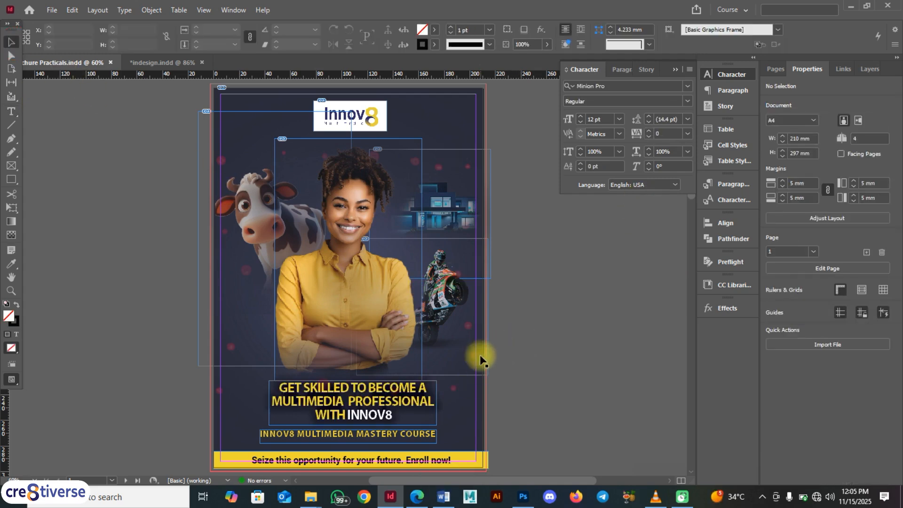
{"action": "left_click", "coordinate": [387, 402]}
{"action": "double_click", "coordinate": [387, 402]}
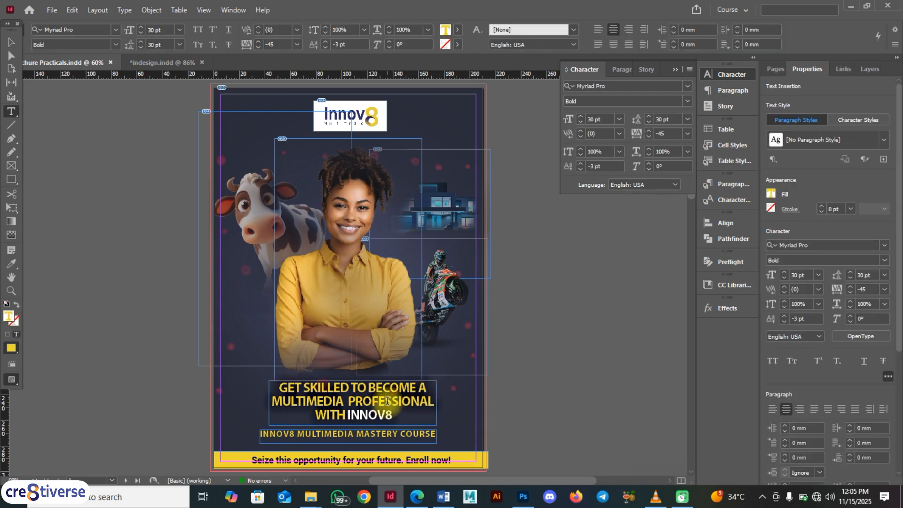
{"action": "left_click_drag", "start_coordinate": [393, 415], "coordinate": [284, 387]}
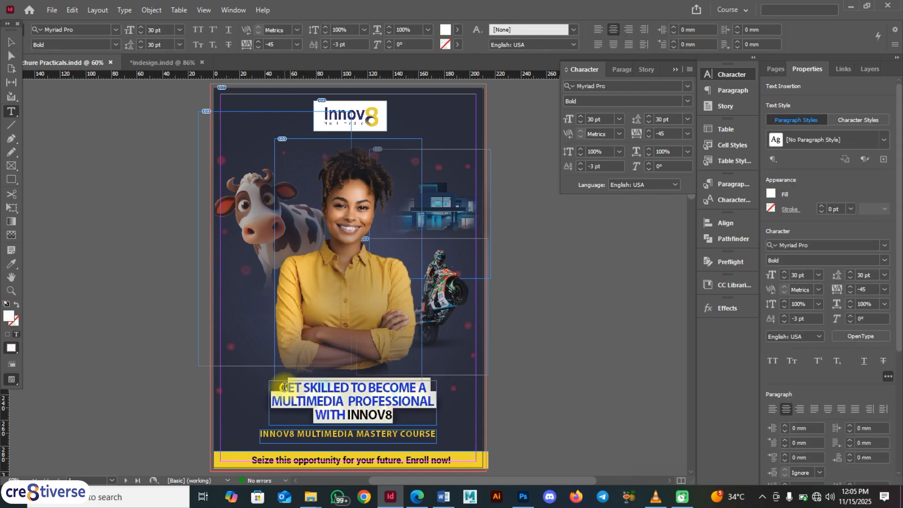
{"action": "left_click", "coordinate": [688, 101]}
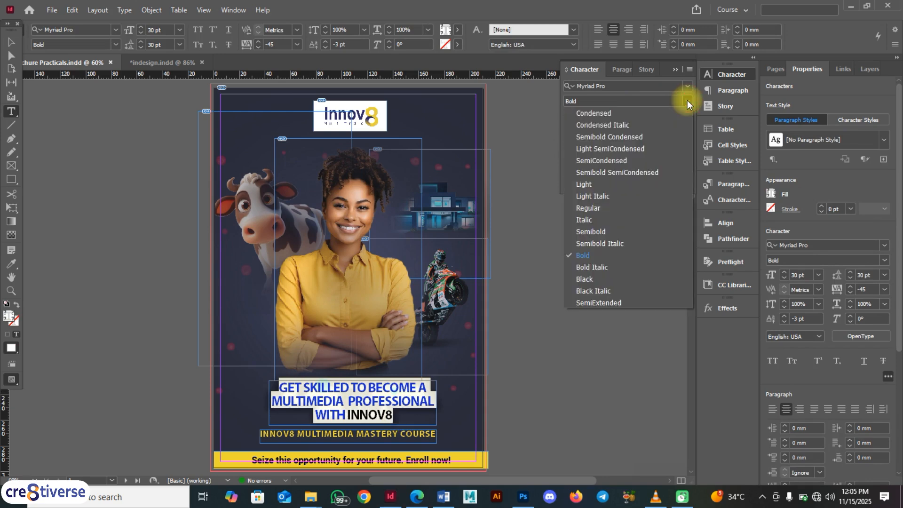
{"action": "left_click", "coordinate": [620, 279]}
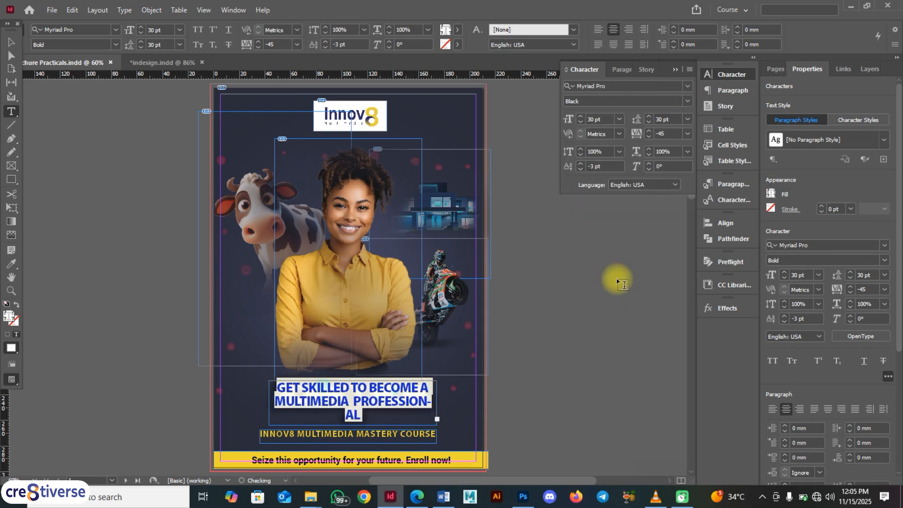
Widen the headline frame to 138.25 mm by extending its right edge so that WITH INNOV8 fits on the third line
{"action": "left_click", "coordinate": [14, 42]}
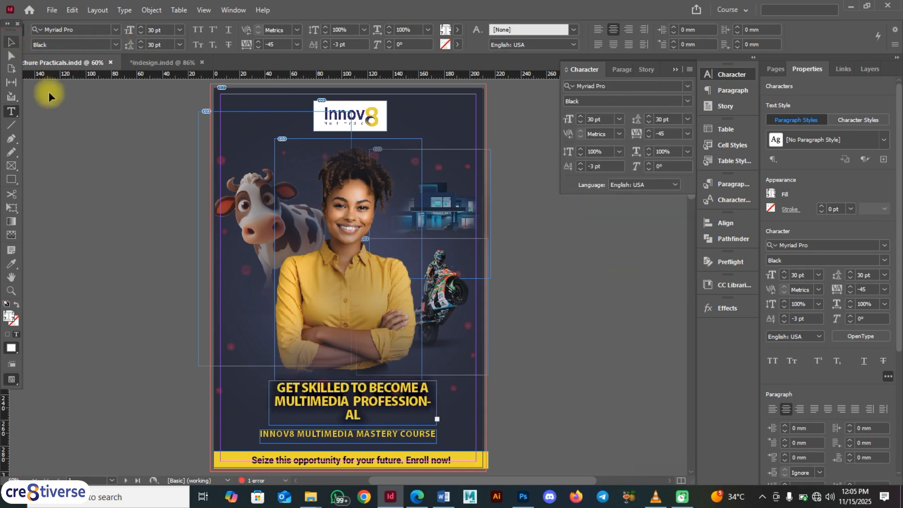
{"action": "left_click", "coordinate": [177, 270]}
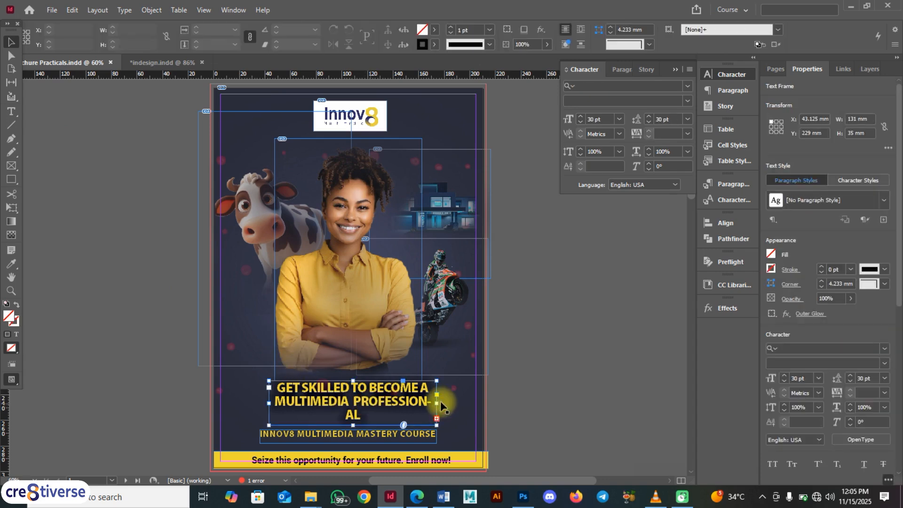
{"action": "left_click", "coordinate": [437, 403]}
{"action": "left_click_drag", "start_coordinate": [437, 403], "coordinate": [448, 403]}
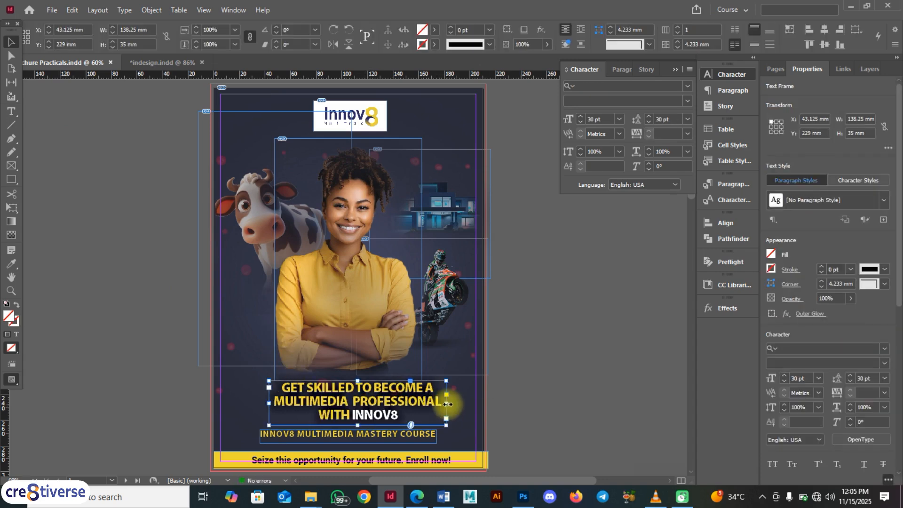
{"action": "left_click", "coordinate": [558, 343]}
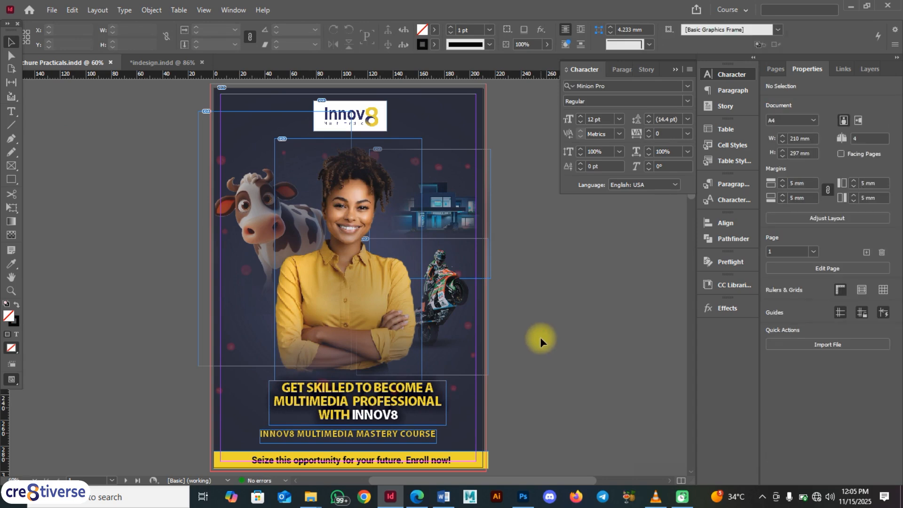
Nudge the headline frame slightly upward, and move it back down to Y 229 mm and a little to the left
{"action": "left_click", "coordinate": [314, 398]}
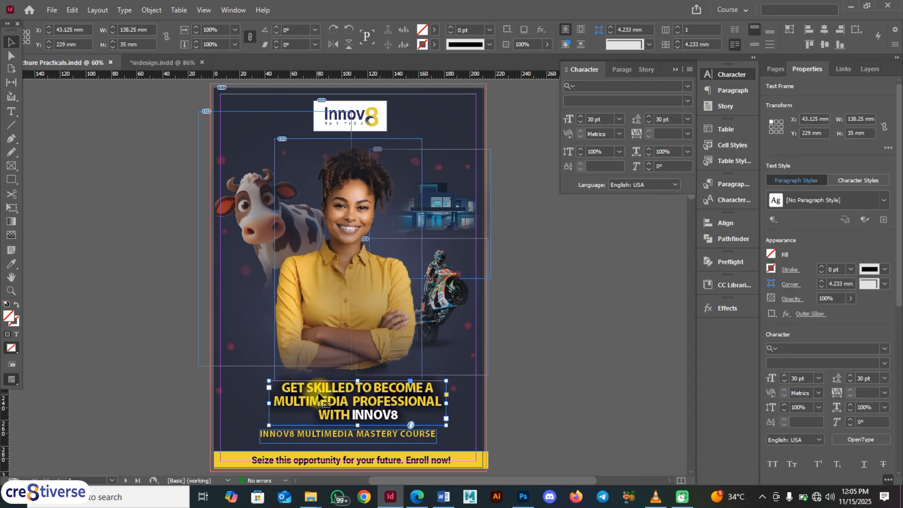
{"action": "key", "text": "Up"}
{"action": "key", "text": "Up"}
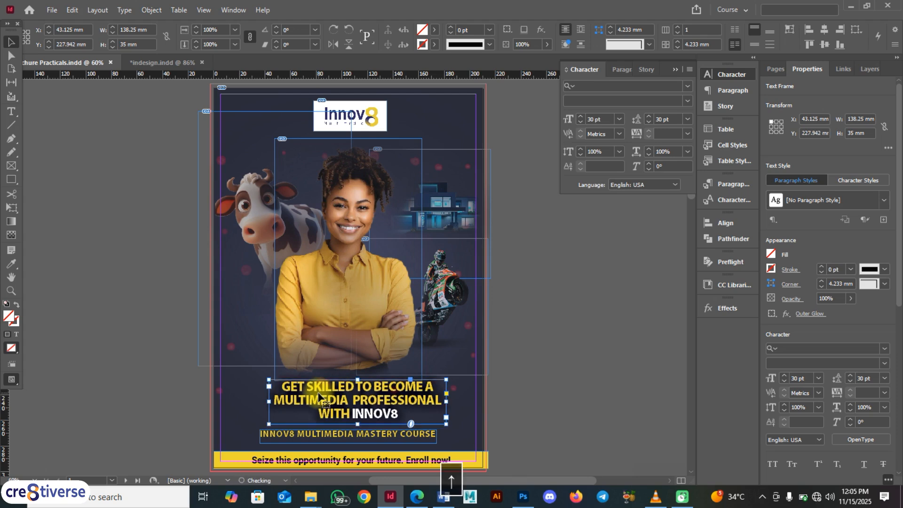
{"action": "key", "text": "Up"}
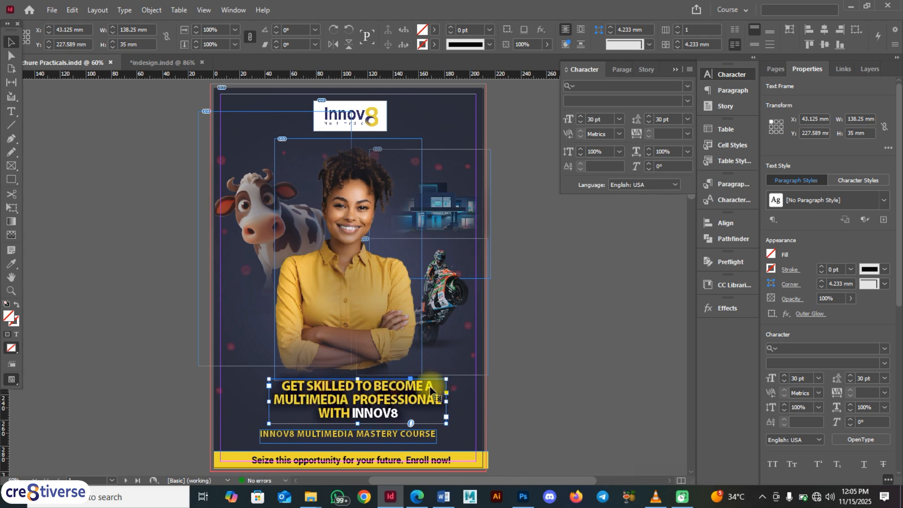
{"action": "left_click_drag", "start_coordinate": [364, 400], "coordinate": [362, 401]}
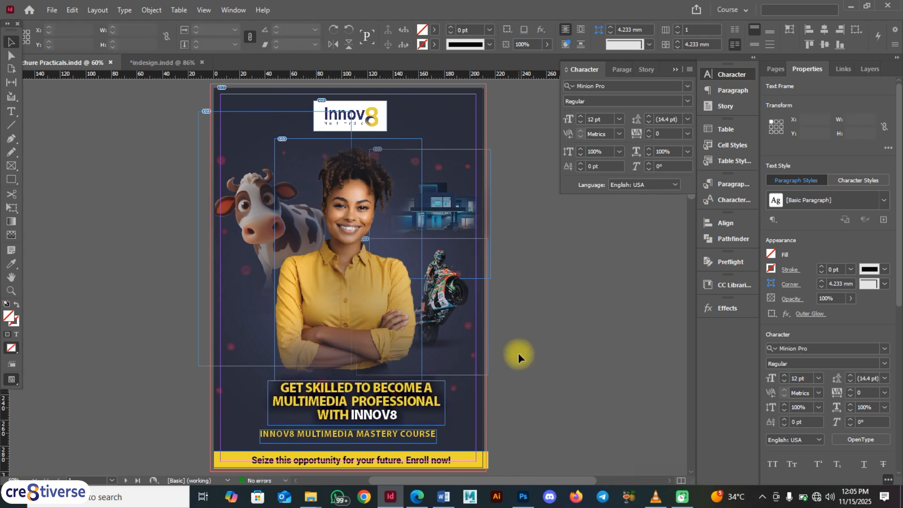
{"action": "left_click", "coordinate": [515, 354]}
Align the headline, course title and yellow footer frames with one another on their horizontal centres
{"action": "left_click", "coordinate": [399, 440]}
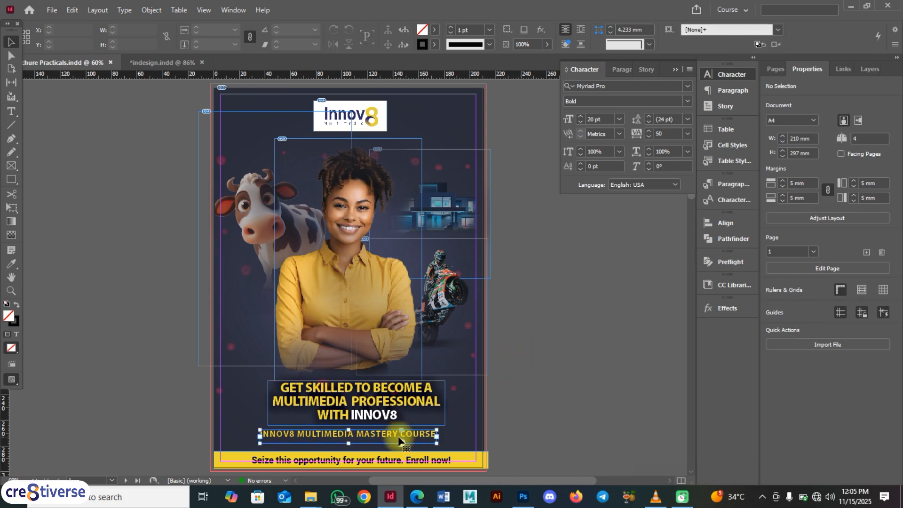
{"action": "left_click", "coordinate": [537, 391]}
{"action": "left_click", "coordinate": [373, 461]}
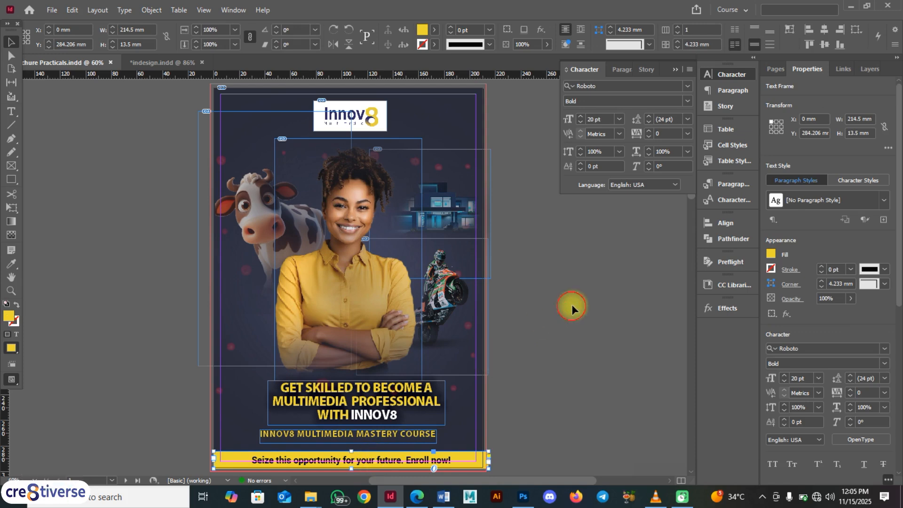
{"action": "left_click", "coordinate": [572, 304]}
{"action": "left_click", "coordinate": [349, 384]}
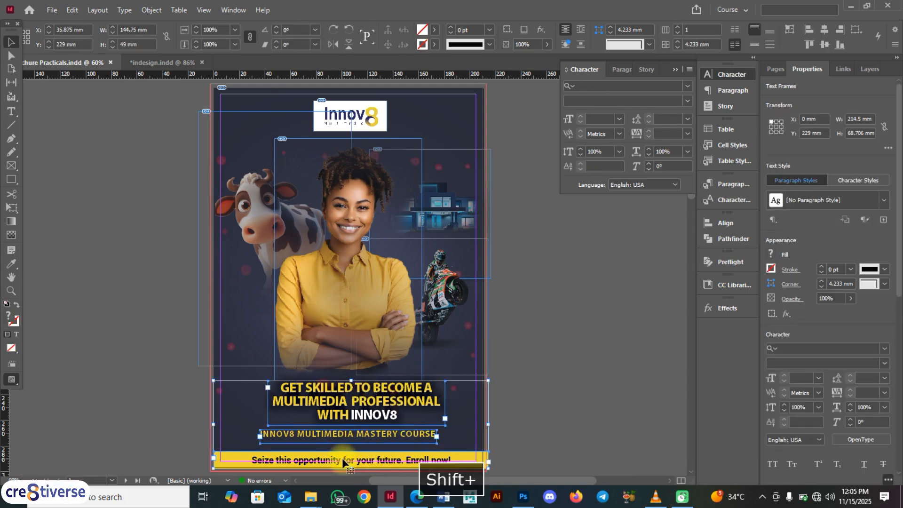
{"action": "left_click", "coordinate": [825, 31]}
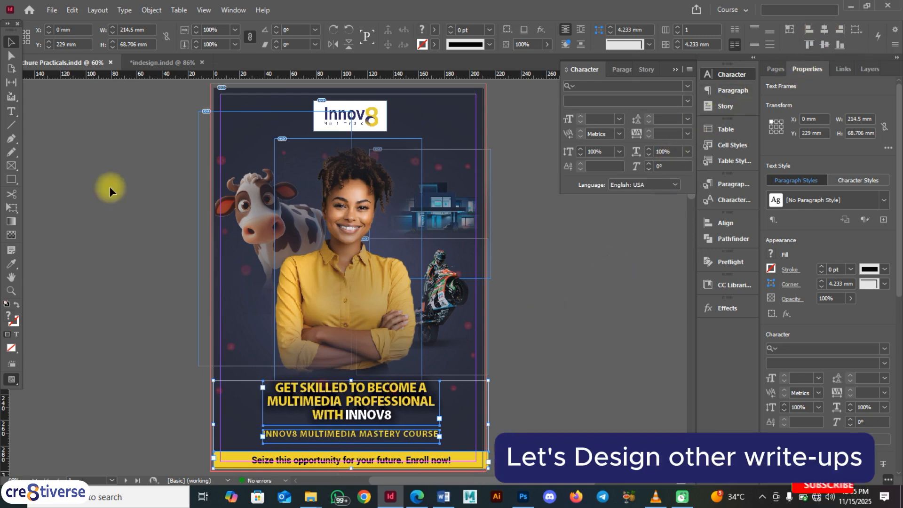
{"action": "left_click", "coordinate": [91, 165]}
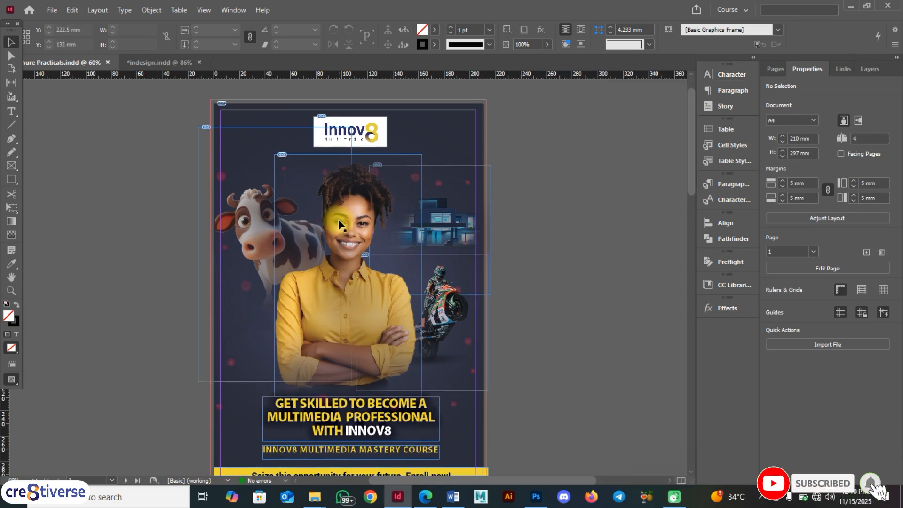
Draw a text frame about 82.5 mm wide and 44.5 mm high over the cow's lower part and enter 3D ANimation
{"action": "left_click", "coordinate": [340, 220]}
{"action": "key", "text": "F9"}
{"action": "left_click", "coordinate": [11, 111]}
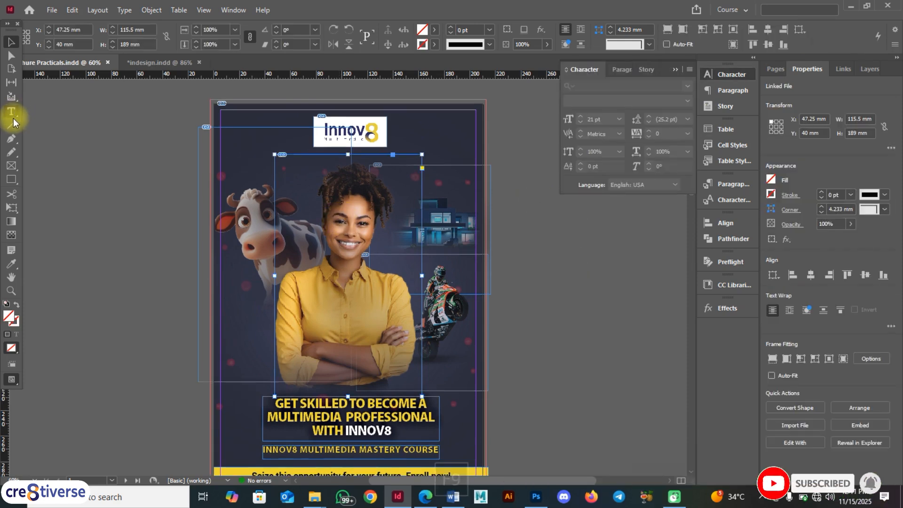
{"action": "left_click_drag", "start_coordinate": [262, 255], "coordinate": [354, 303]}
{"action": "type", "text": "3"}
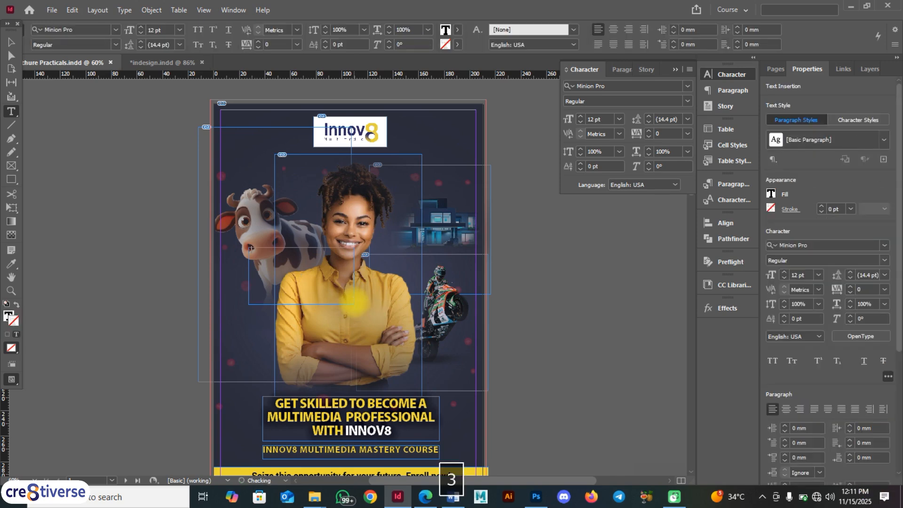
{"action": "type", "text": "D AN"}
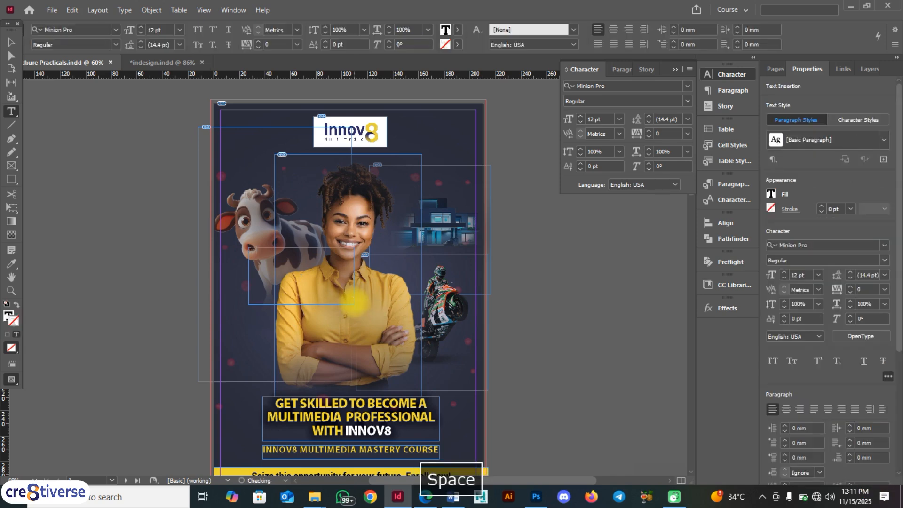
{"action": "type", "text": "imation"}
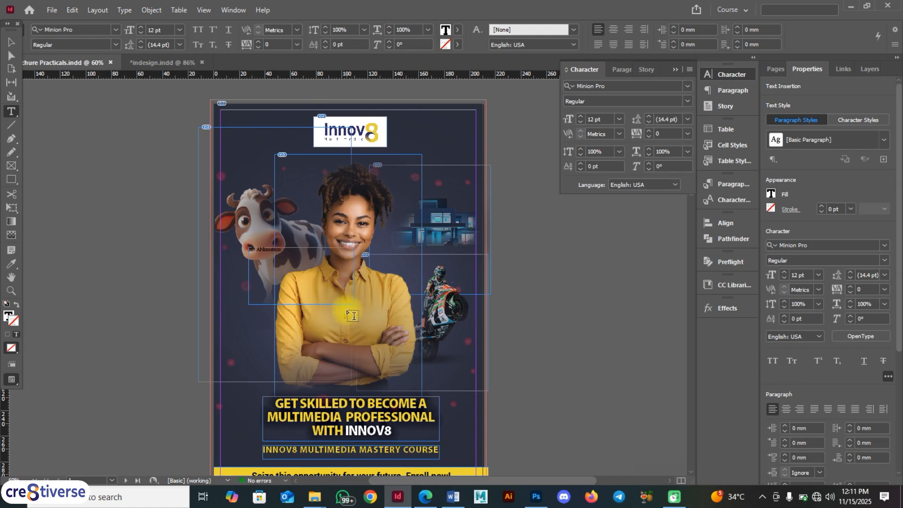
Correct the new label over the cow to read 3D ANIMATION in capitals and finish text editing
{"action": "key", "text": "BackSpace"}
{"action": "key", "text": "BackSpace"}
{"action": "key", "text": "BackSpace"}
{"action": "key", "text": "BackSpace"}
{"action": "key", "text": "BackSpace"}
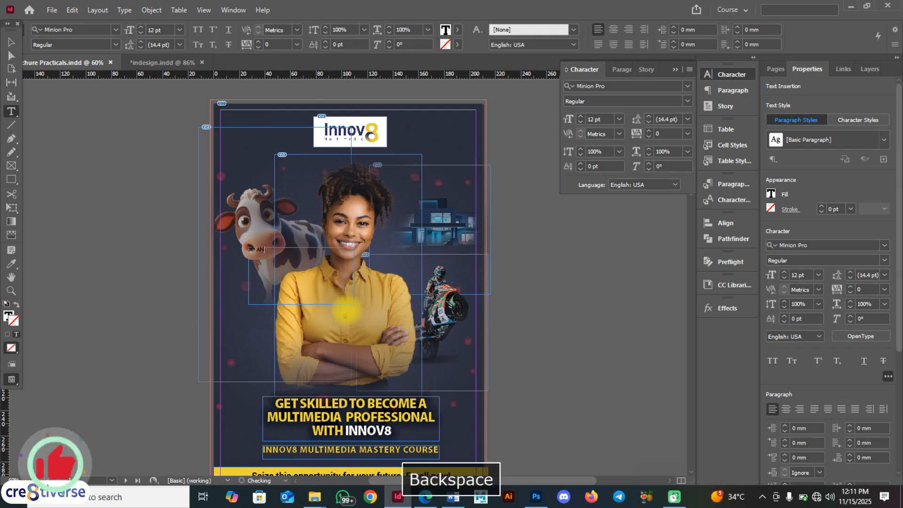
{"action": "key", "text": "Caps_Lock"}
{"action": "type", "text": "3DN"}
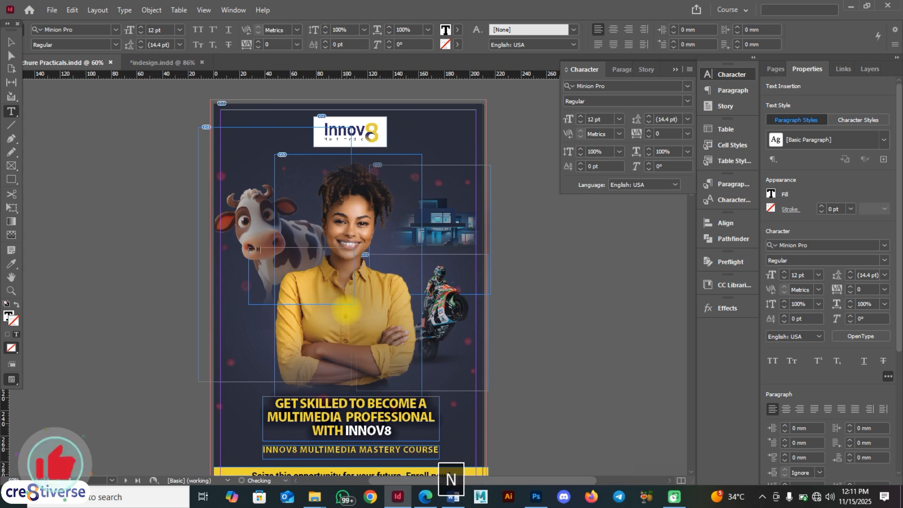
{"action": "key", "text": "BackSpace"}
{"action": "type", "text": "ANIMATION"}
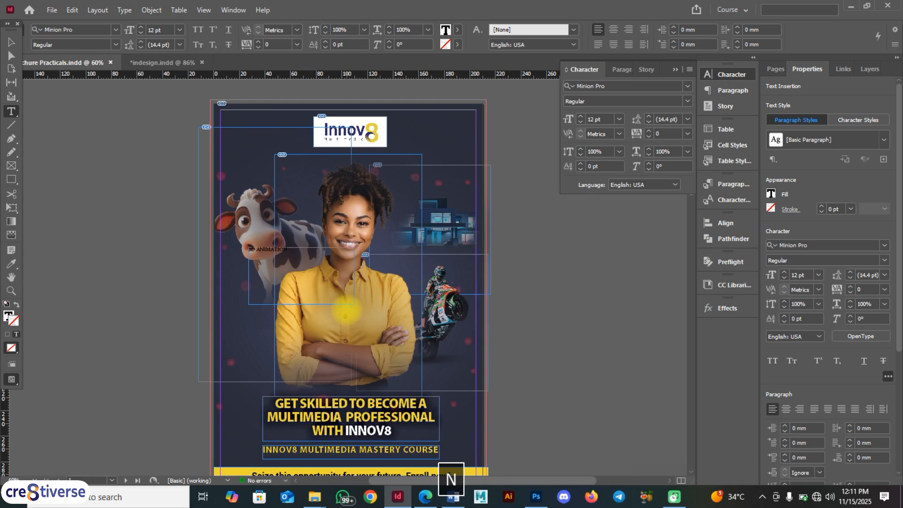
{"action": "left_click", "coordinate": [11, 42]}
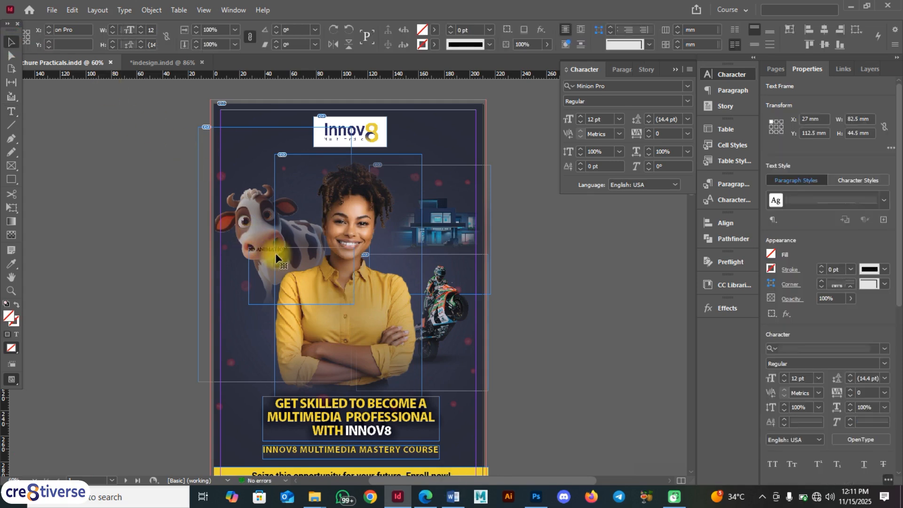
Set the whole 3D ANIMATION label over the cow to 24 pt in Berlin Sans FB Demi Bold
{"action": "double_click", "coordinate": [295, 249]}
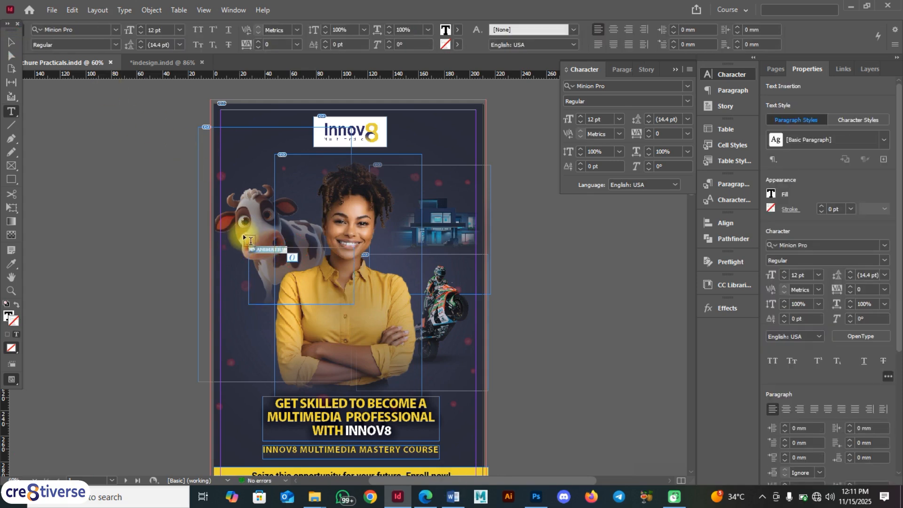
{"action": "key", "text": "F9"}
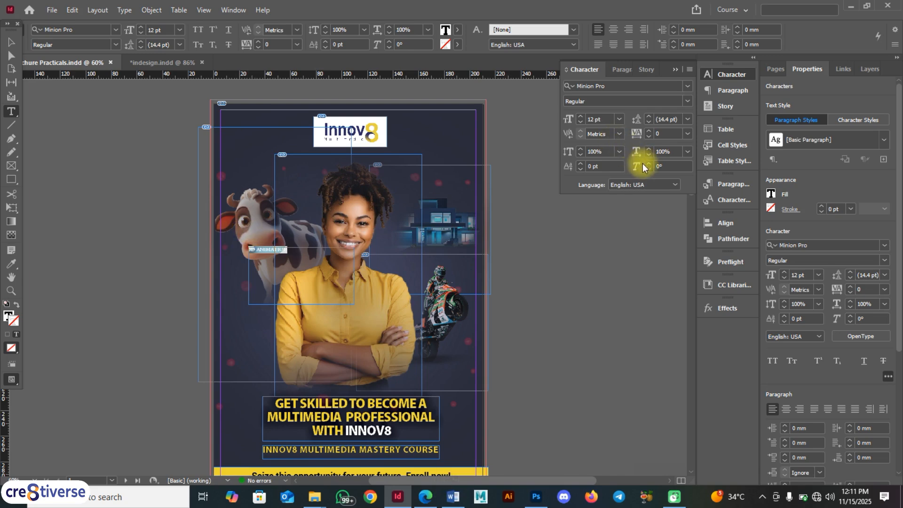
{"action": "left_click", "coordinate": [564, 115]}
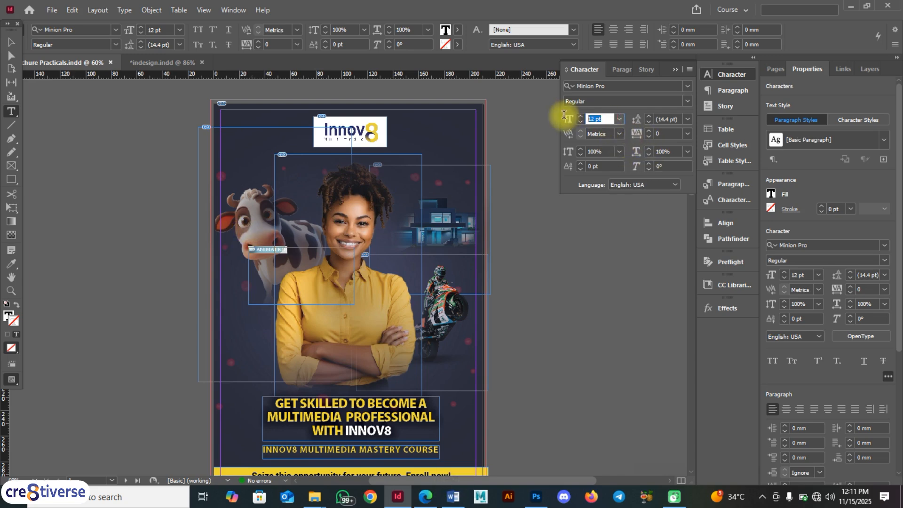
{"action": "type", "text": "24"}
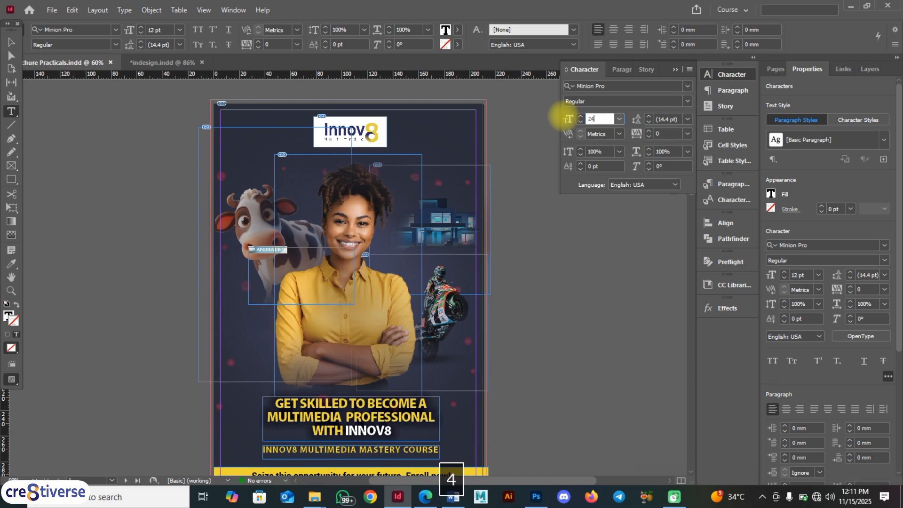
{"action": "key", "text": "Return"}
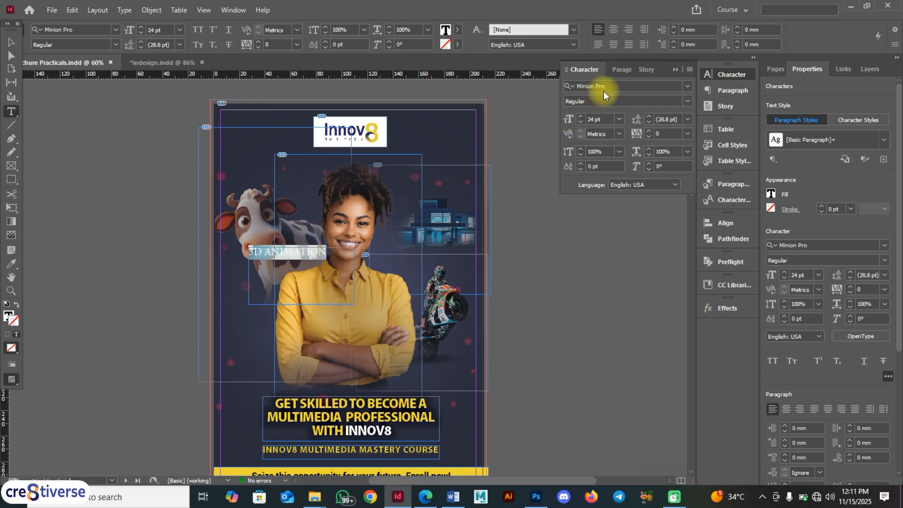
{"action": "left_click", "coordinate": [614, 87]}
{"action": "type", "text": "BERLINS"}
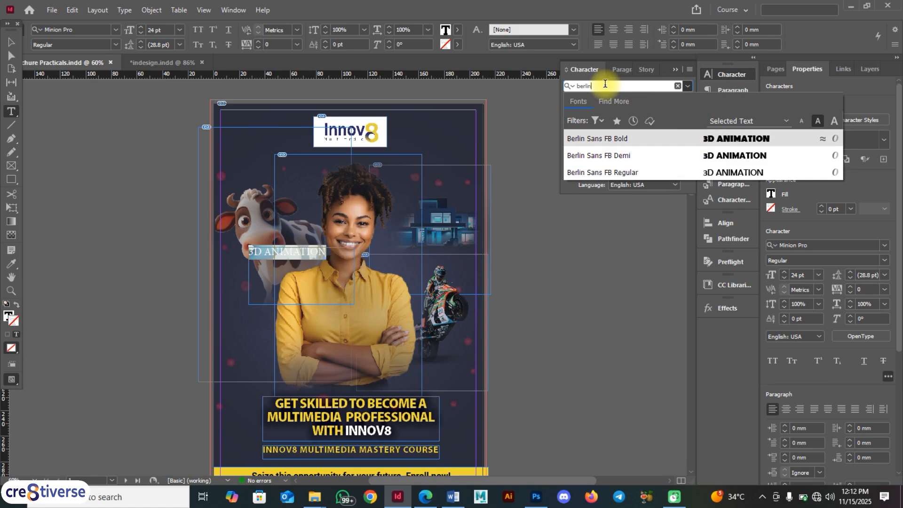
{"action": "left_click", "coordinate": [724, 159]}
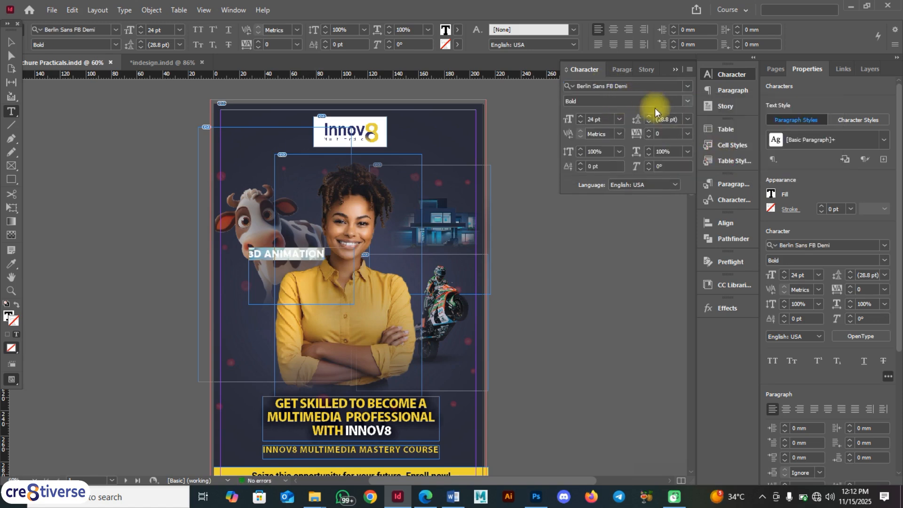
{"action": "left_click", "coordinate": [684, 101]}
{"action": "left_click", "coordinate": [686, 101]}
{"action": "key", "text": "F9"}
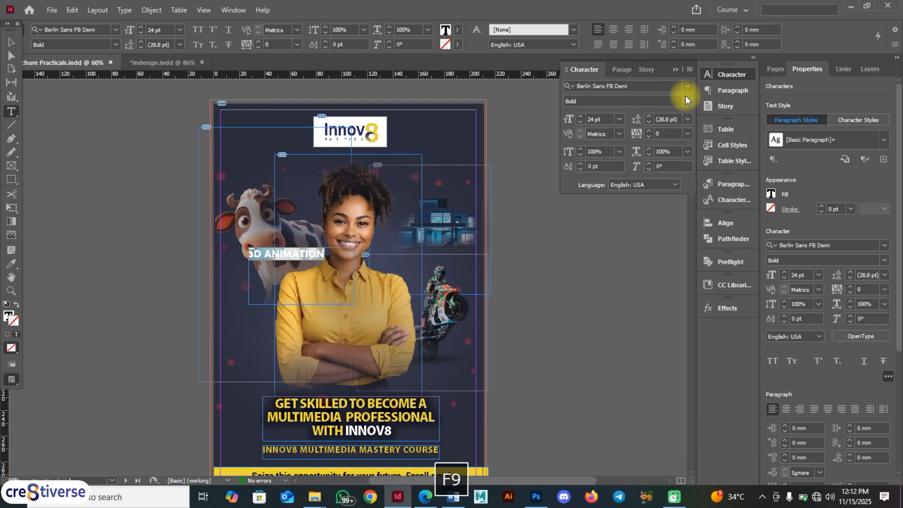
{"action": "key", "text": "F9"}
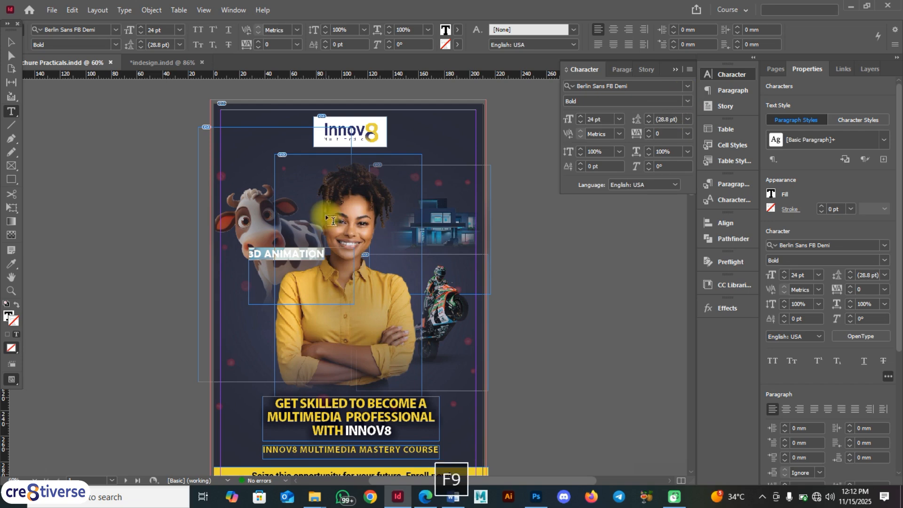
{"action": "left_click", "coordinate": [634, 86]}
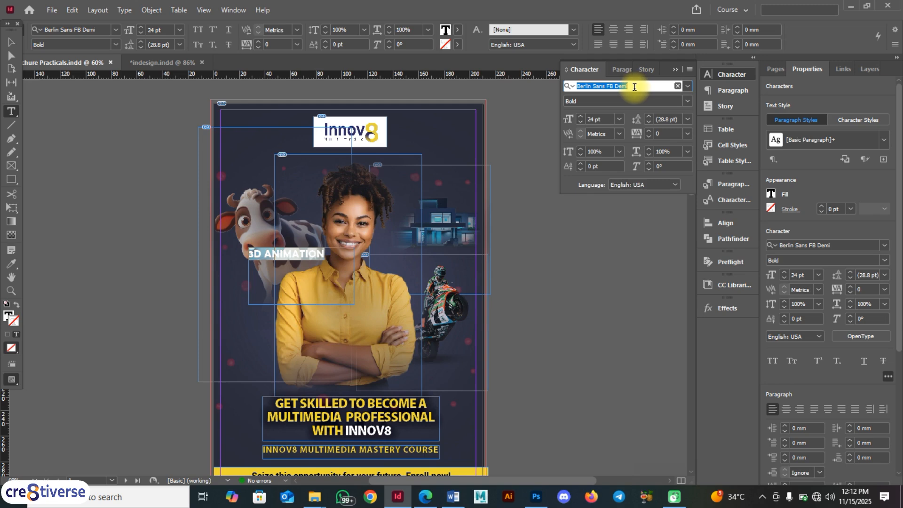
Enlarge the 3D ANIMATION label's text to 30 pt, and refine the font size to 32 pt
{"action": "left_click", "coordinate": [603, 120]}
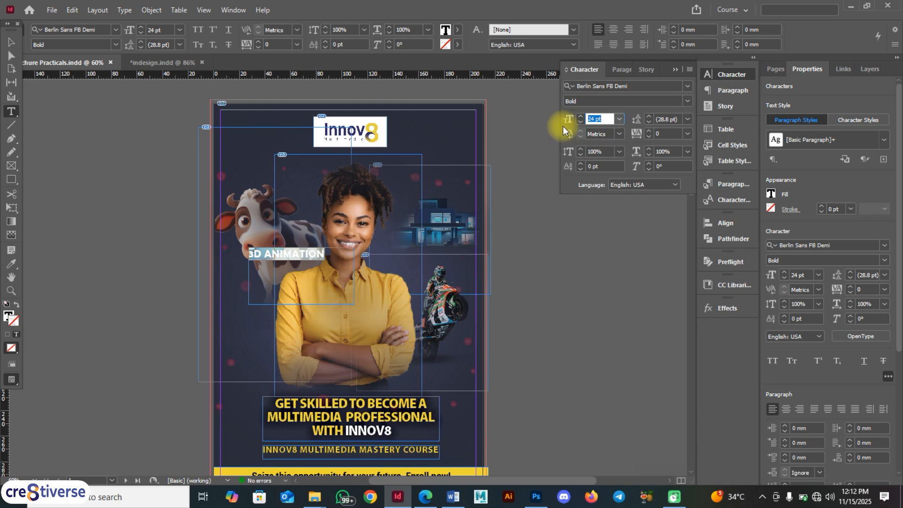
{"action": "type", "text": "0"}
{"action": "key", "text": "Return"}
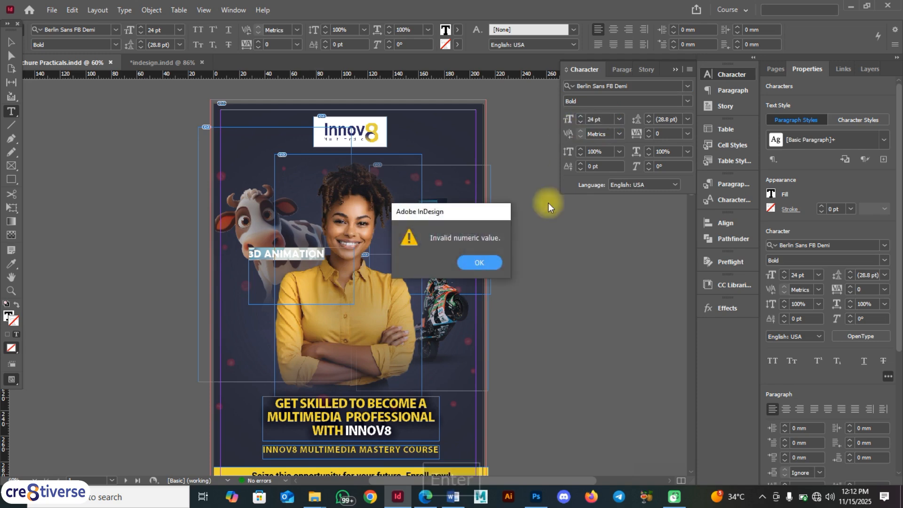
{"action": "left_click", "coordinate": [481, 263]}
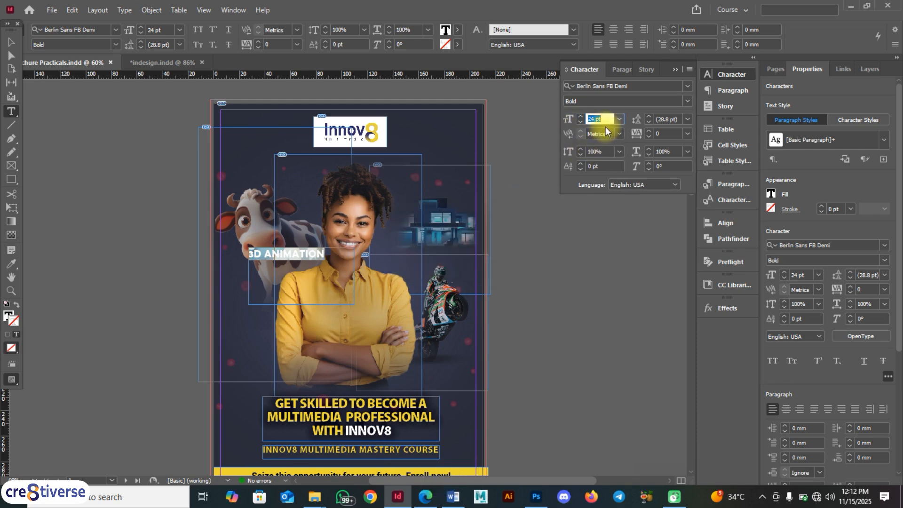
{"action": "type", "text": "30"}
{"action": "key", "text": "Return"}
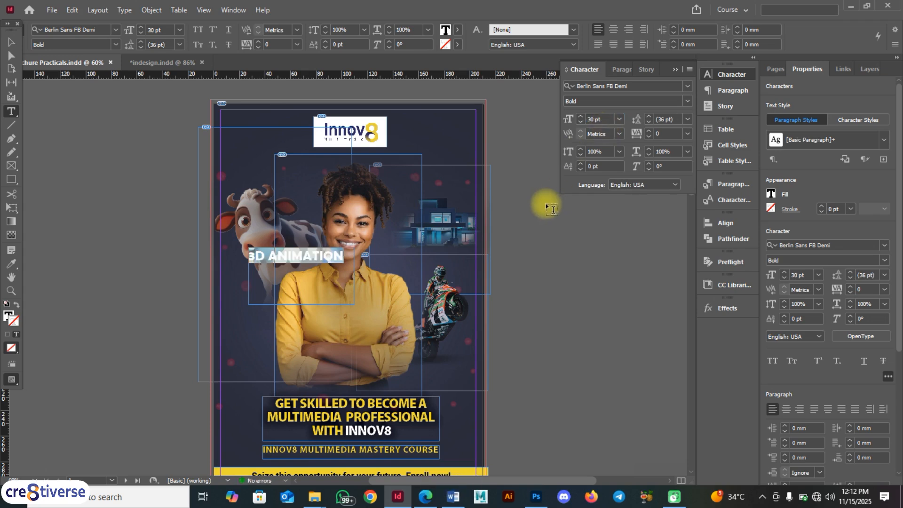
{"action": "left_click", "coordinate": [593, 118]}
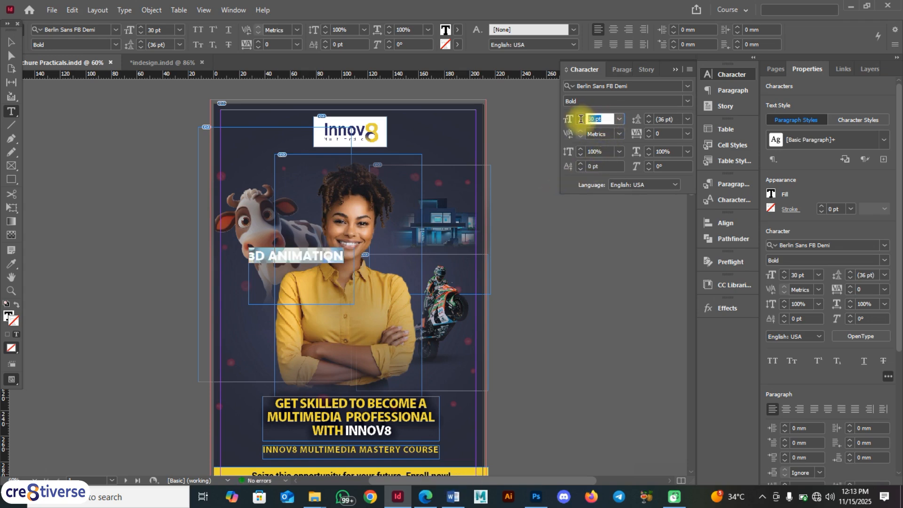
{"action": "type", "text": "32"}
{"action": "key", "text": "Return"}
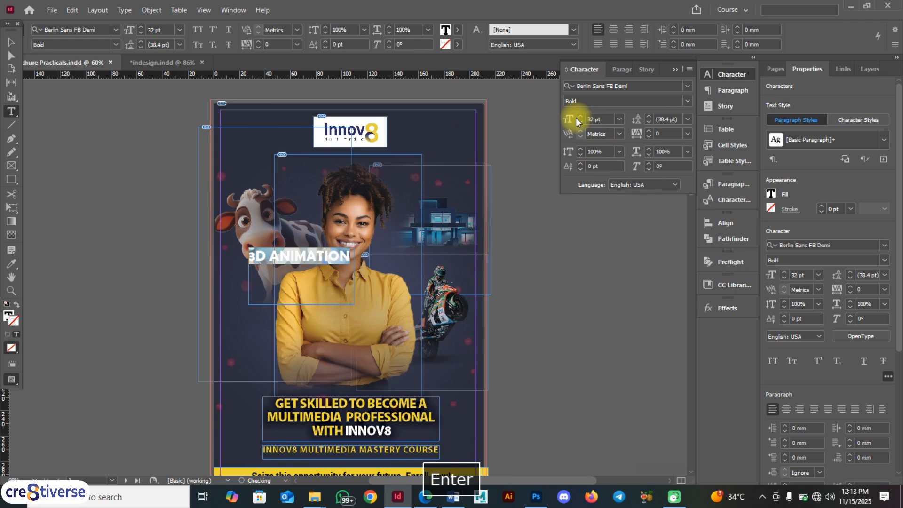
Shrink the 3D ANIMATION frame's height to fit its text and place the label above the blue house at about X 111.5 mm, Y 73.6 mm
{"action": "left_click", "coordinate": [12, 41]}
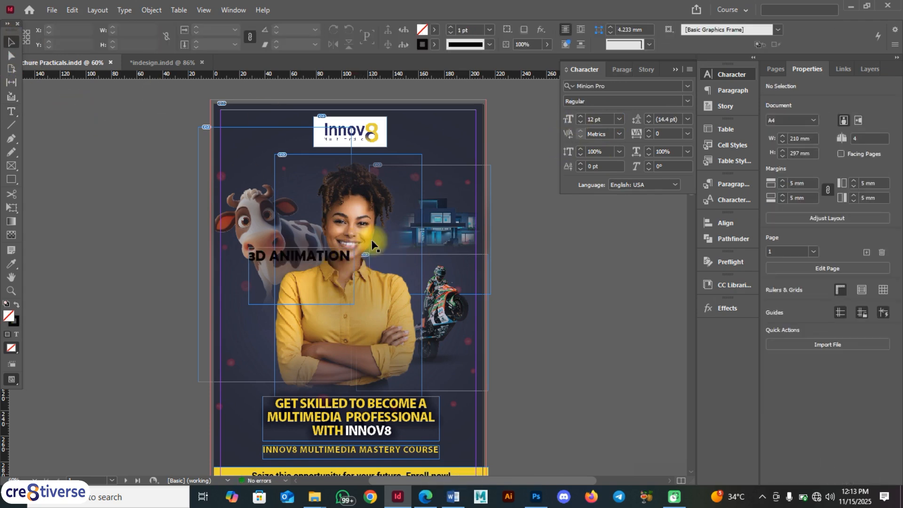
{"action": "left_click", "coordinate": [309, 264]}
{"action": "left_click_drag", "start_coordinate": [310, 263], "coordinate": [290, 246]}
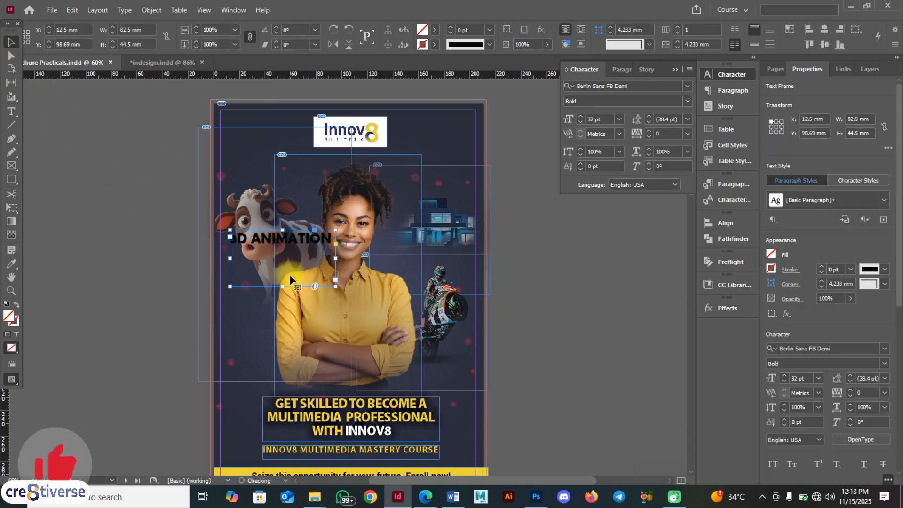
{"action": "double_click", "coordinate": [282, 286]}
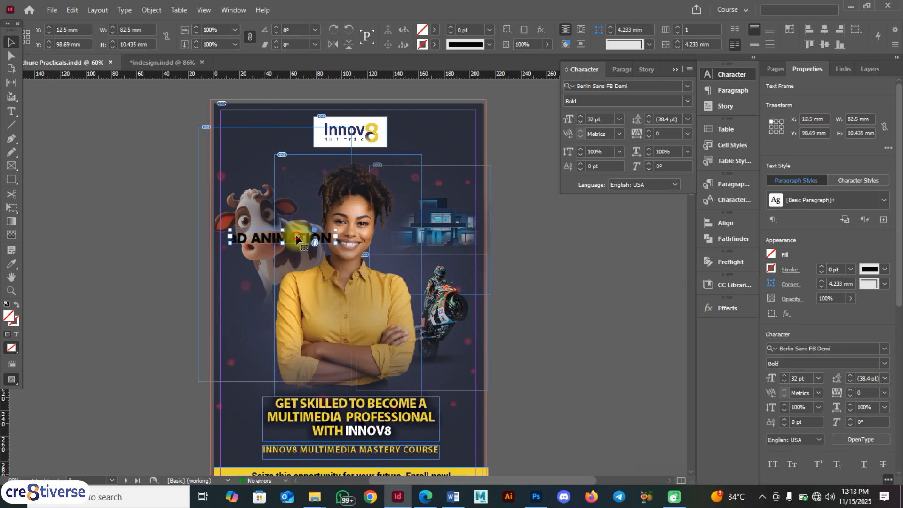
{"action": "left_click_drag", "start_coordinate": [297, 239], "coordinate": [418, 240]}
Check the label placement in the reference Brochure Practical.pdf in Edge, and move the label in InDesign over the cow to X 10 mm, Y 110 mm
{"action": "left_click", "coordinate": [425, 496]}
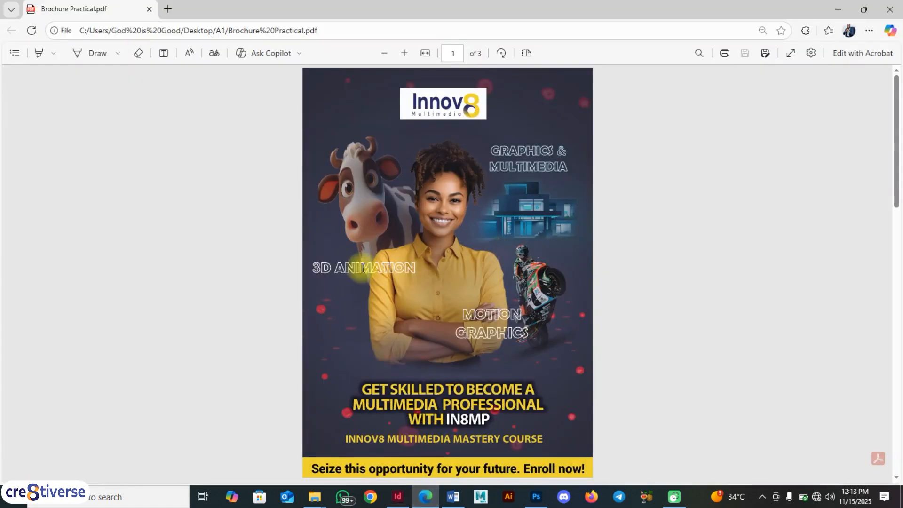
{"action": "left_click", "coordinate": [398, 496]}
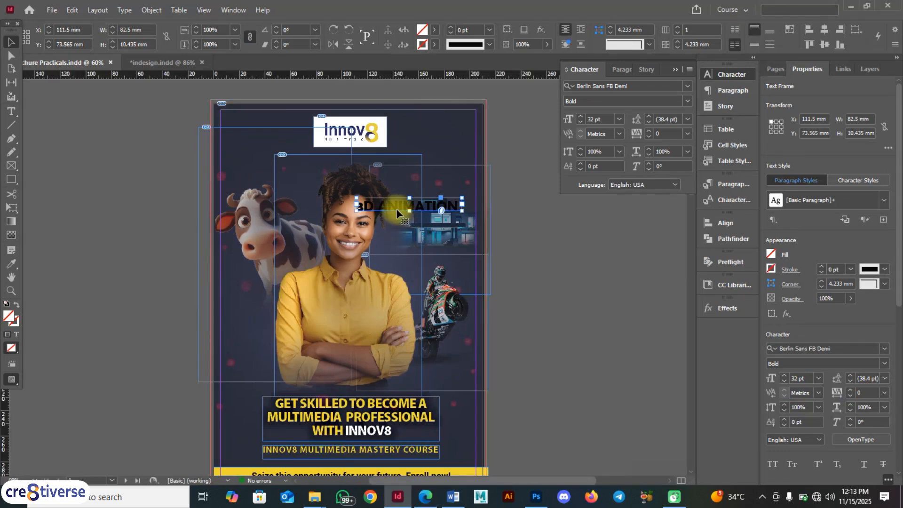
{"action": "left_click_drag", "start_coordinate": [396, 213], "coordinate": [266, 257]}
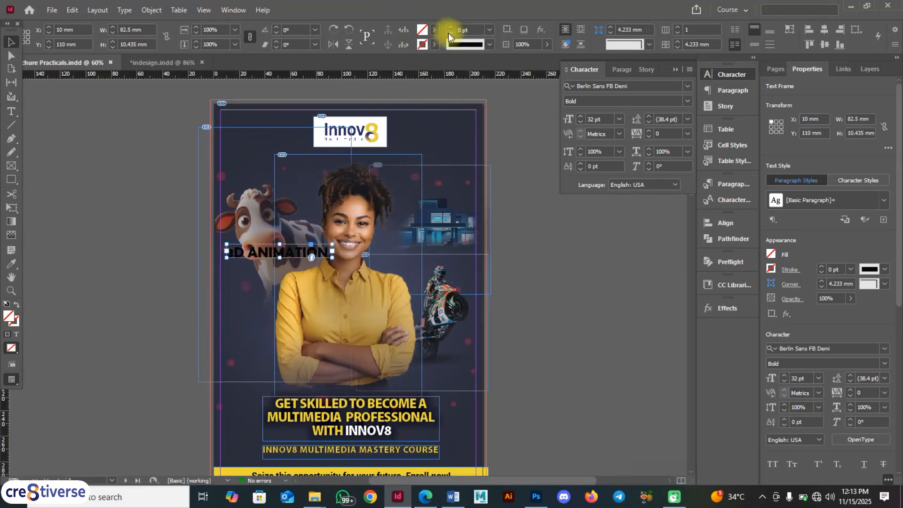
Try to outline the 3D ANIMATION label by applying a [Paper] stroke to its selected frame
{"action": "left_click", "coordinate": [436, 30]}
{"action": "left_click", "coordinate": [436, 30]}
{"action": "left_click", "coordinate": [435, 45]}
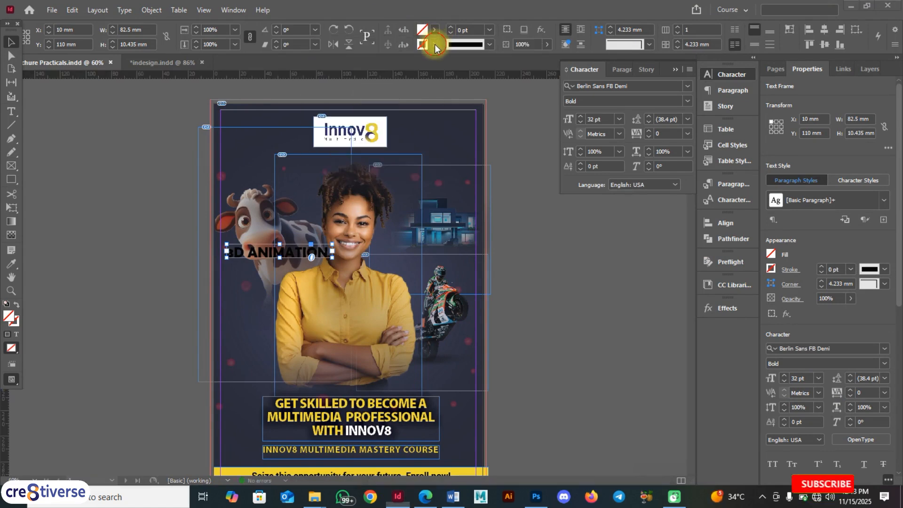
{"action": "left_click", "coordinate": [336, 104]}
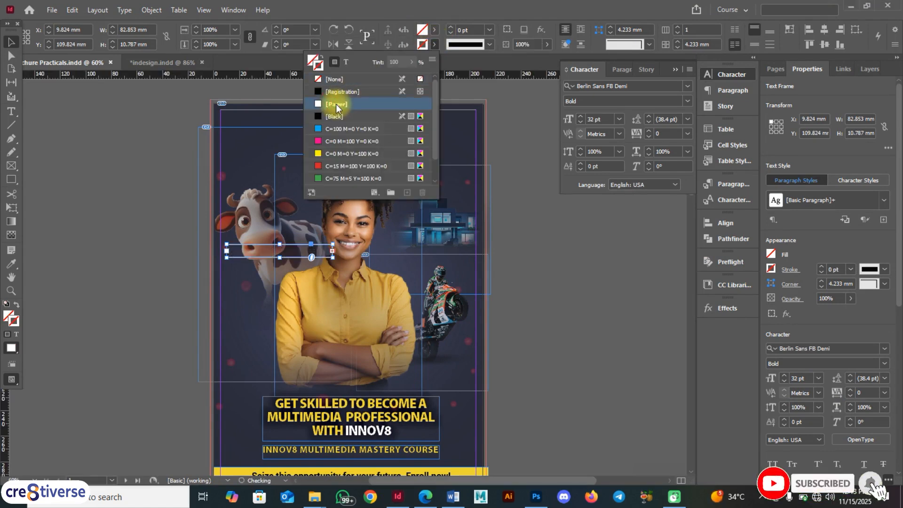
{"action": "left_click", "coordinate": [335, 104]}
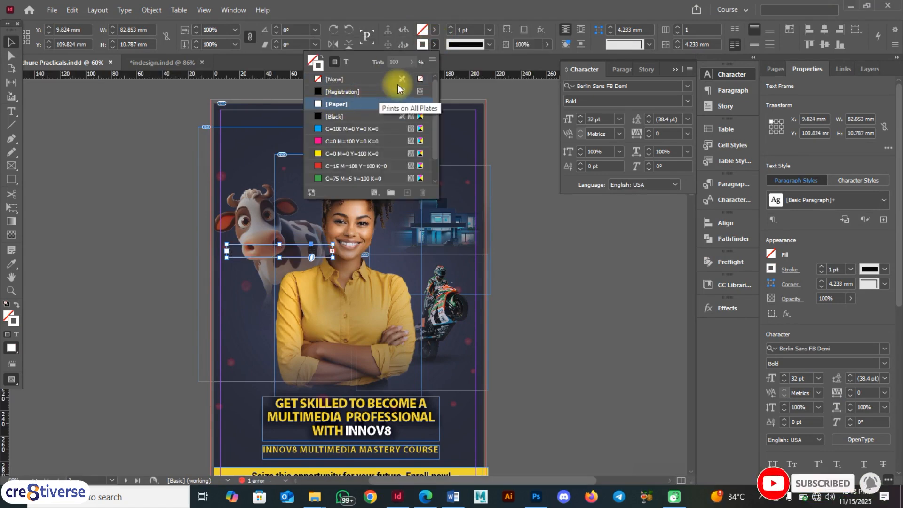
{"action": "left_click", "coordinate": [436, 30]}
{"action": "left_click", "coordinate": [436, 29]}
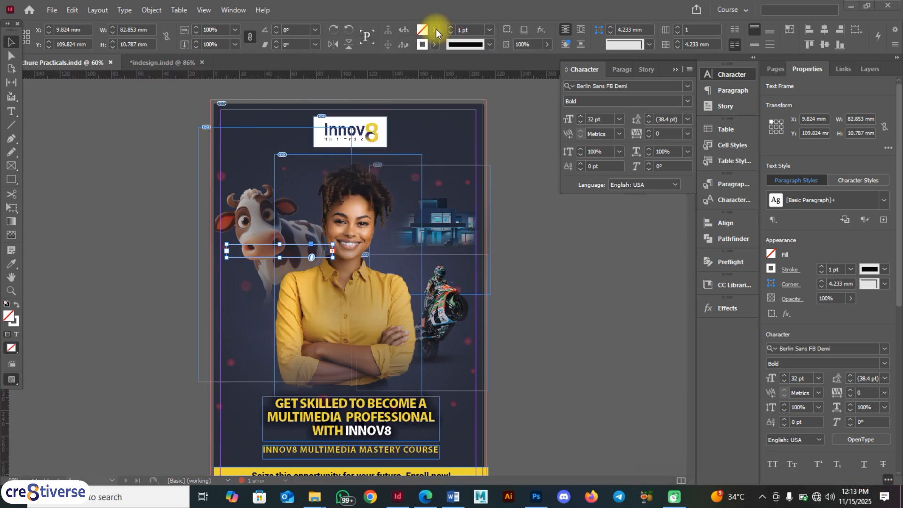
Undo the frame's stroke and the label's last move onto the cow
{"action": "double_click", "coordinate": [259, 243]}
{"action": "key", "text": "ctrl+z"}
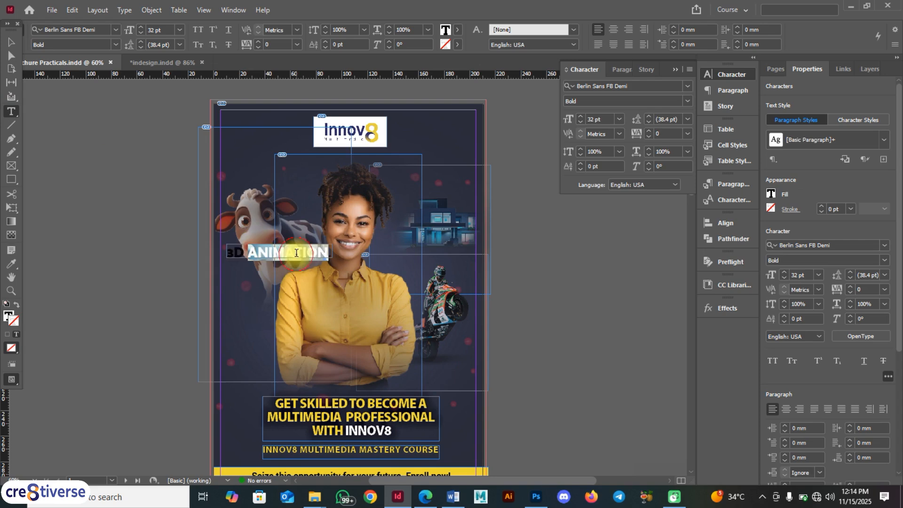
{"action": "key", "text": "ctrl+z"}
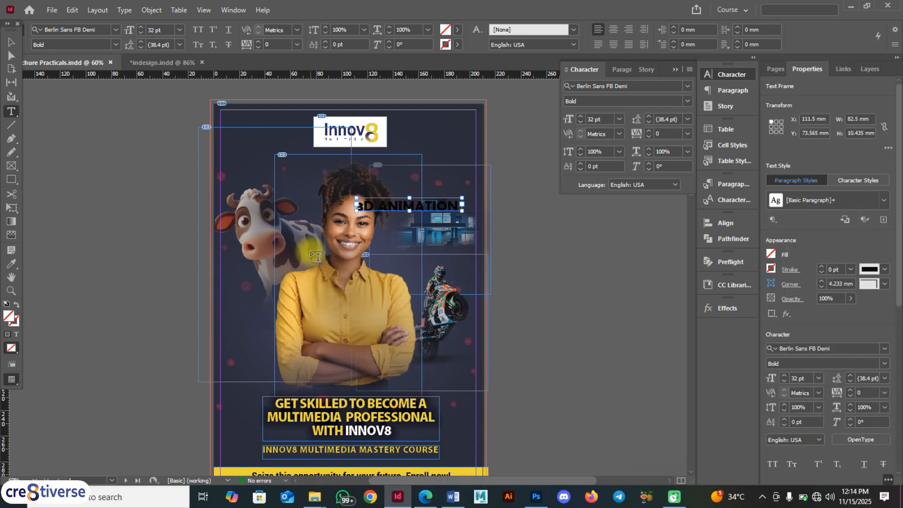
Outline all of the 3D ANIMATION text by setting its fill to [None] and its stroke to [Paper]
{"action": "double_click", "coordinate": [416, 205]}
{"action": "key", "text": "ctrl+a"}
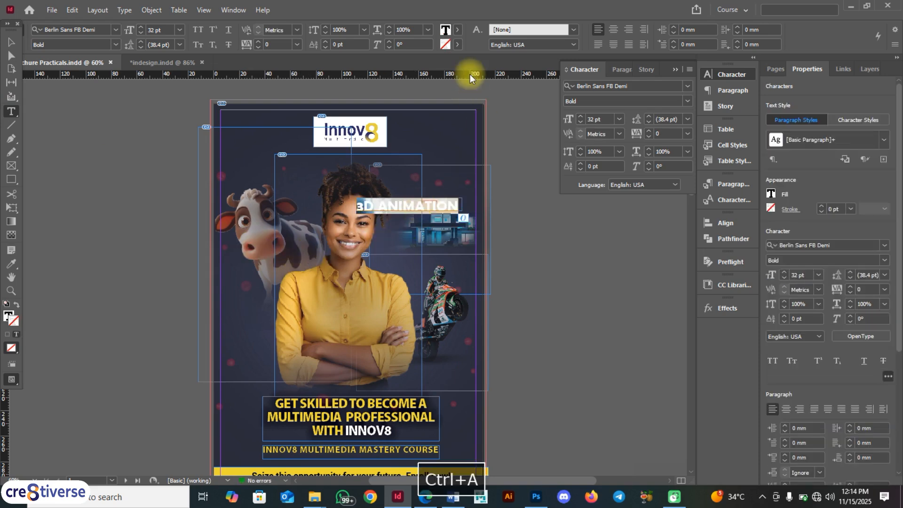
{"action": "left_click", "coordinate": [458, 29]}
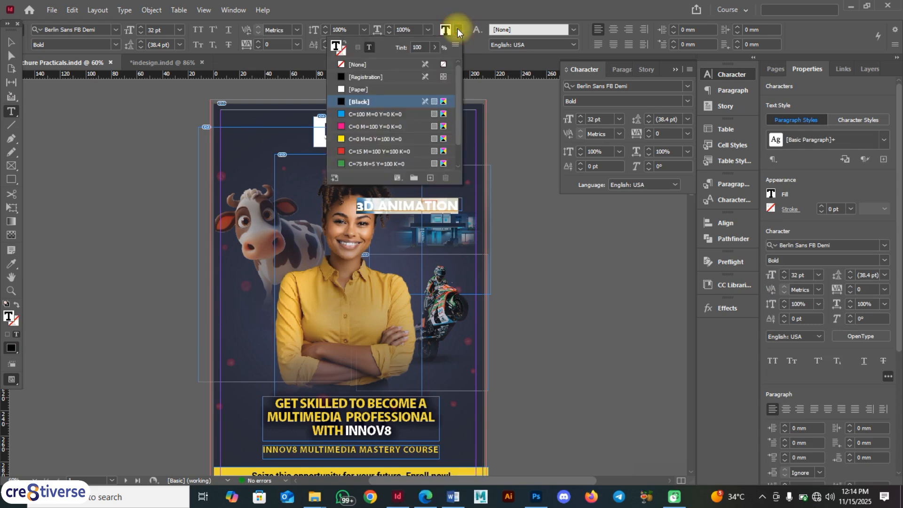
{"action": "left_click", "coordinate": [369, 63]}
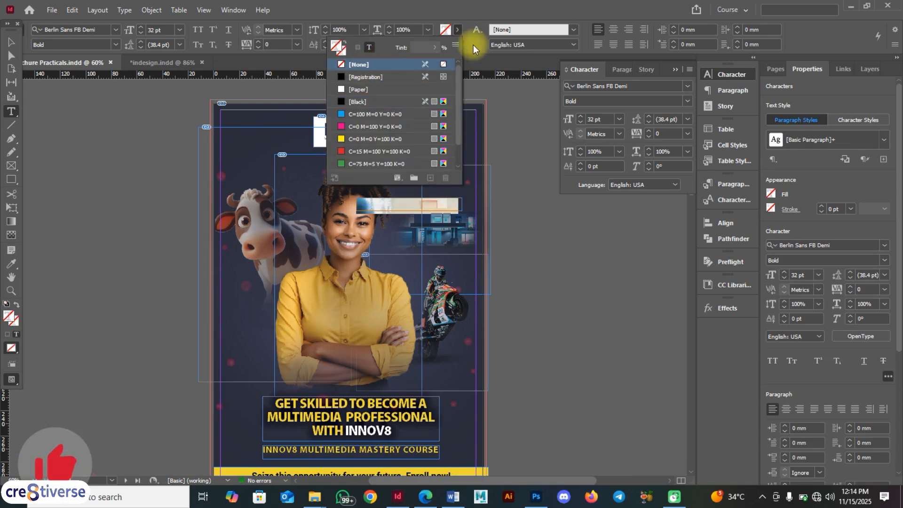
{"action": "left_click", "coordinate": [457, 44]}
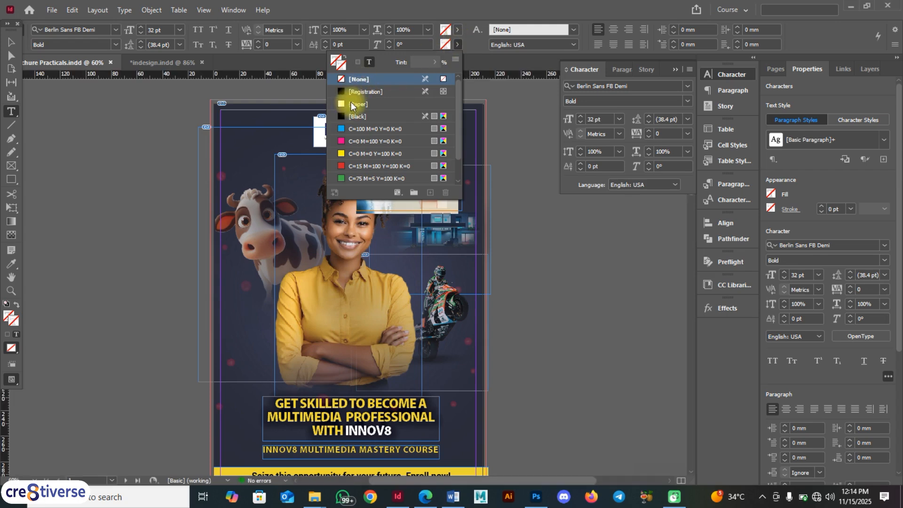
{"action": "left_click", "coordinate": [356, 103]}
{"action": "left_click", "coordinate": [496, 64]}
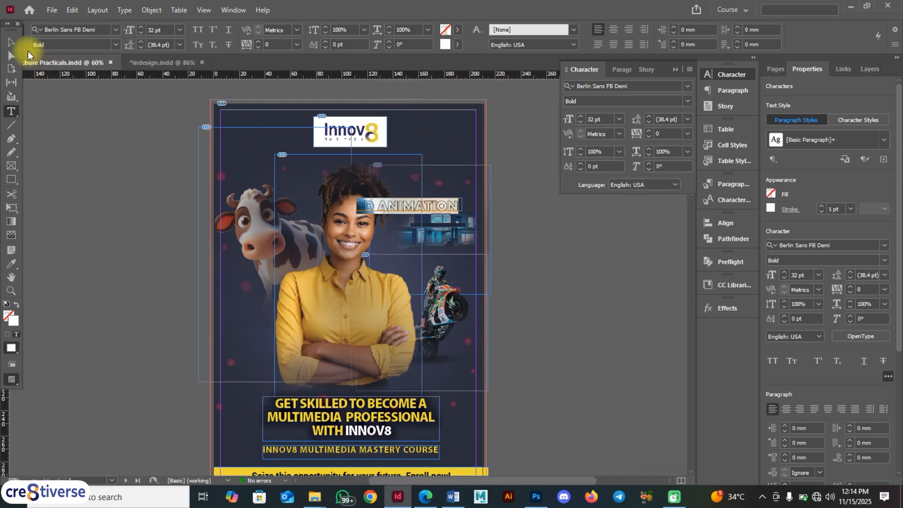
Move the outlined 3D ANIMATION label over the cow's lower face to about X 6 mm, Y 109.6 mm
{"action": "left_click", "coordinate": [11, 42]}
{"action": "left_click_drag", "start_coordinate": [397, 200], "coordinate": [264, 250]}
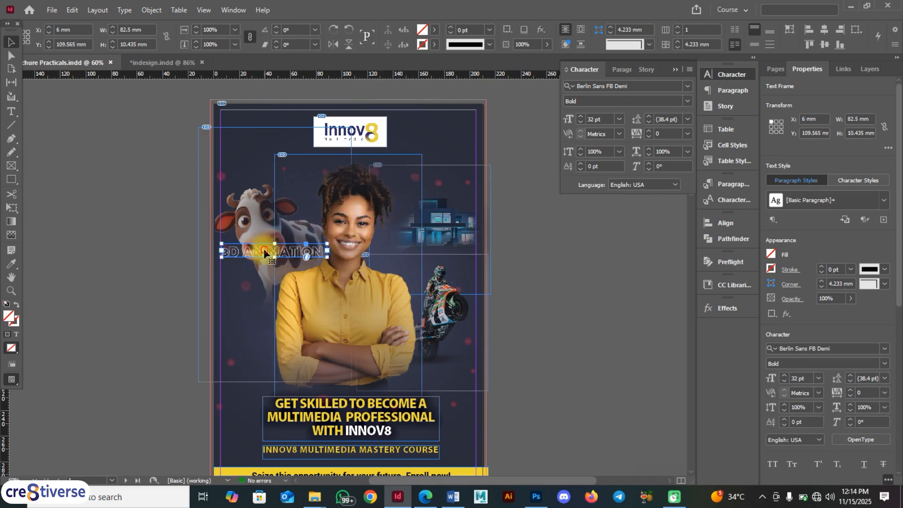
Try a 34 pt font size on all of the 3D ANIMATION label's text and undo it
{"action": "double_click", "coordinate": [264, 250]}
{"action": "key", "text": "ctrl+a"}
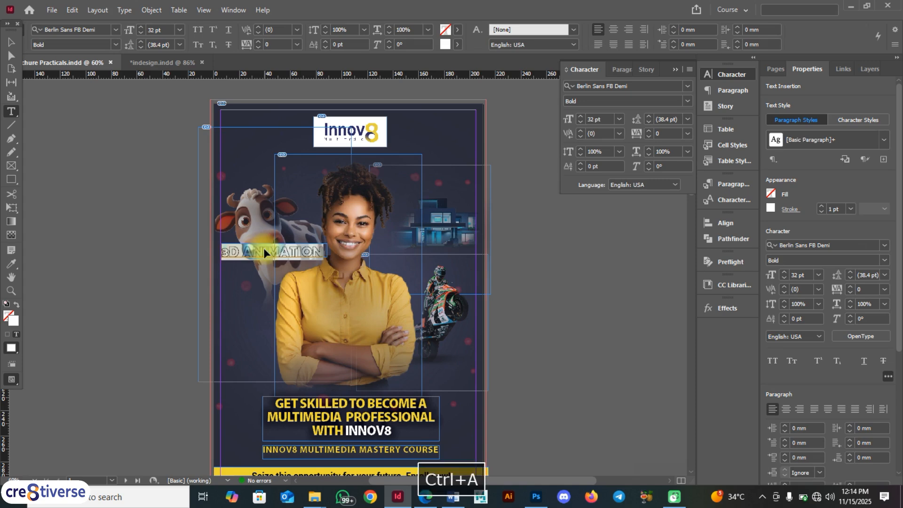
{"action": "left_click", "coordinate": [601, 120]}
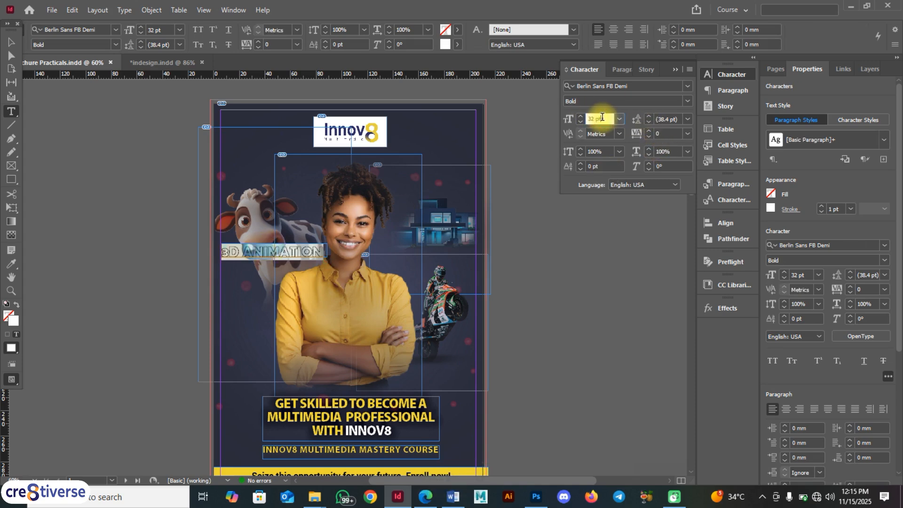
{"action": "type", "text": "34"}
{"action": "key", "text": "Return"}
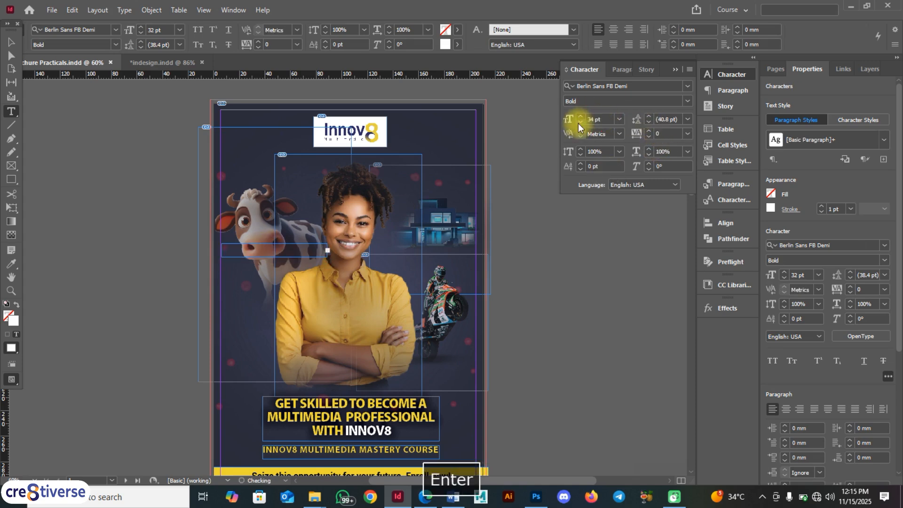
{"action": "key", "text": "ctrl+z"}
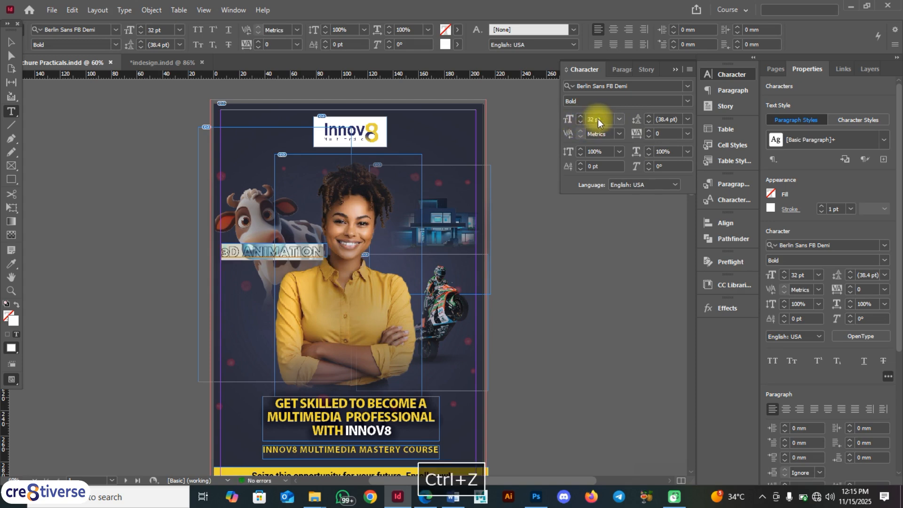
Set the stroke weight of all the 3D ANIMATION text to 1.5 pt
{"action": "left_click", "coordinate": [259, 250]}
{"action": "double_click", "coordinate": [260, 249]}
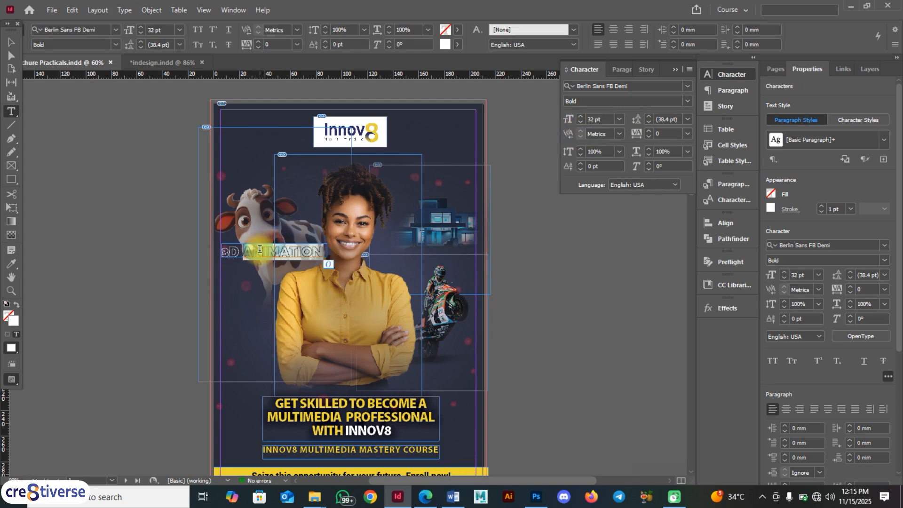
{"action": "key", "text": "ctrl+a"}
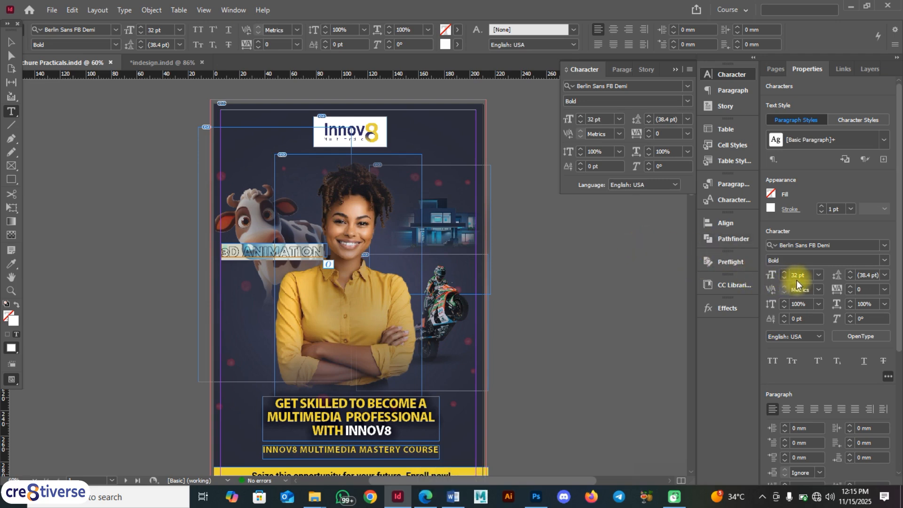
{"action": "left_click", "coordinate": [836, 208]}
{"action": "left_click_drag", "start_coordinate": [839, 207], "coordinate": [824, 210]}
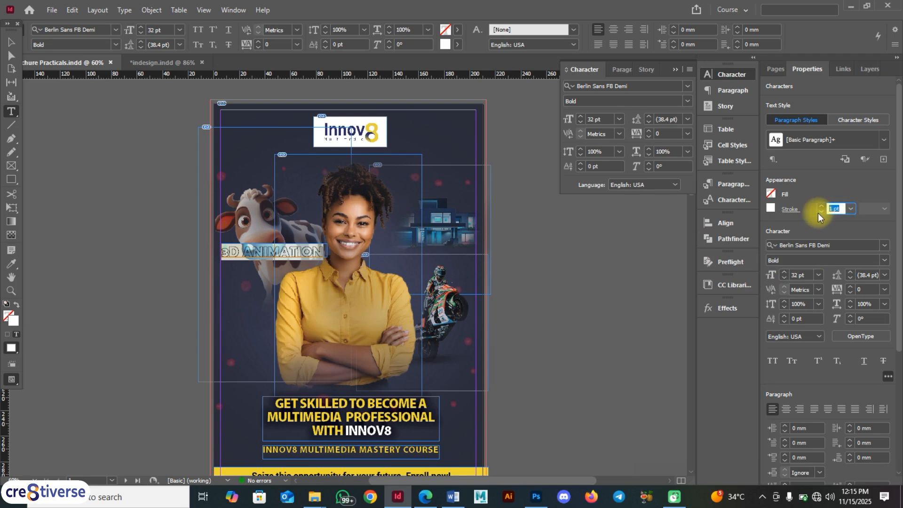
{"action": "type", "text": "1.5"}
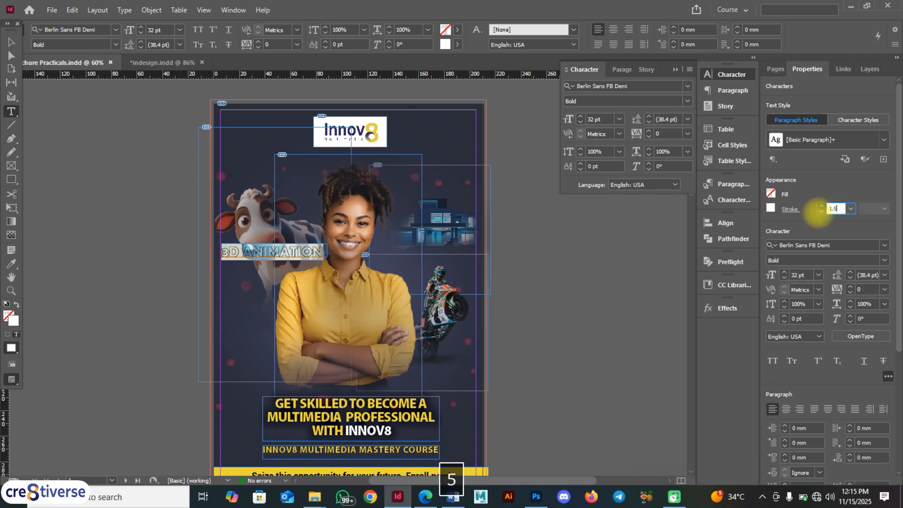
{"action": "key", "text": "Return"}
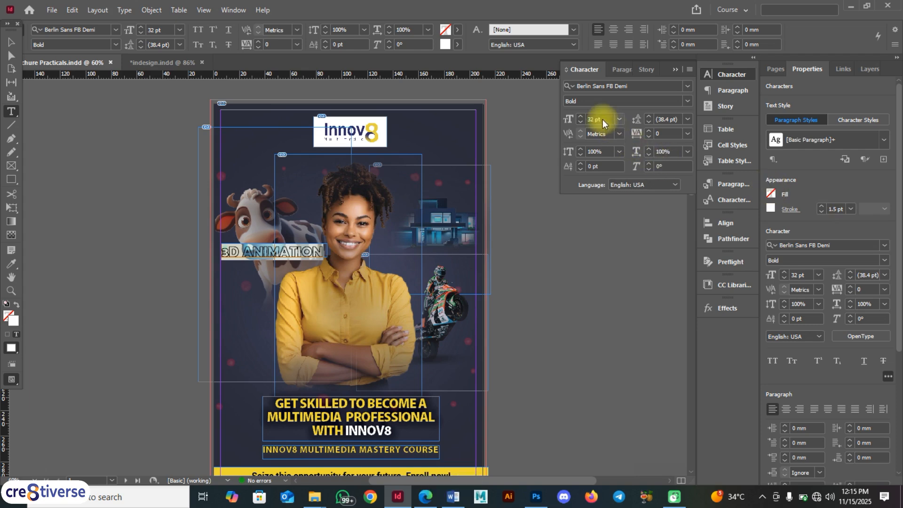
Set the 3D ANIMATION text size to 34 pt and increase its frame height to about 13.5 mm
{"action": "left_click_drag", "start_coordinate": [605, 118], "coordinate": [580, 118]}
{"action": "type", "text": "34"}
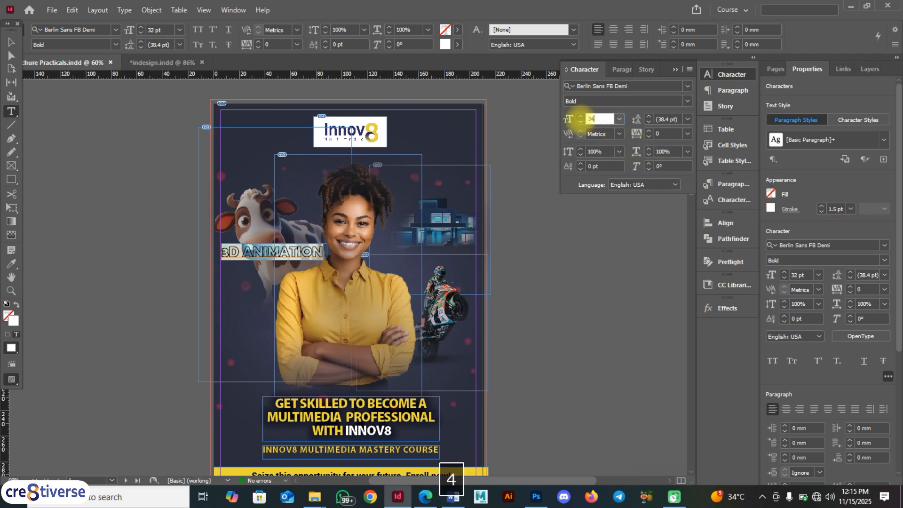
{"action": "key", "text": "Return"}
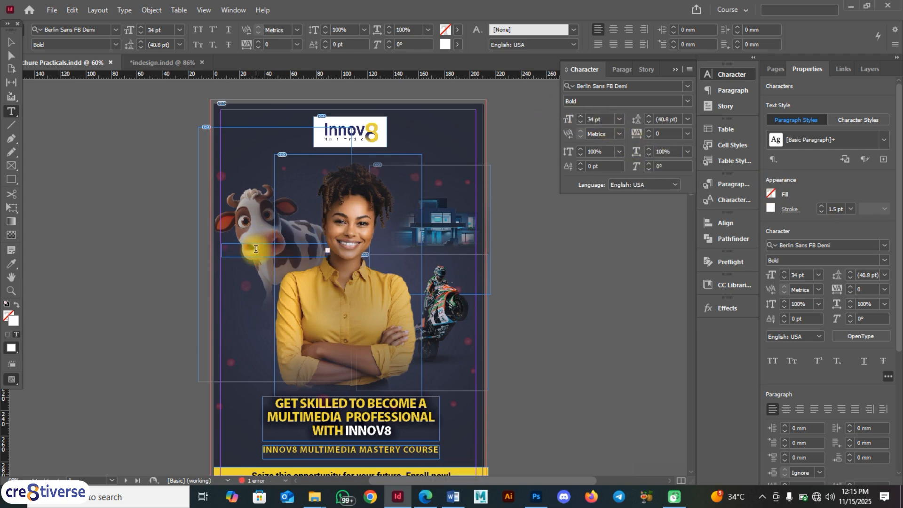
{"action": "left_click", "coordinate": [11, 42]}
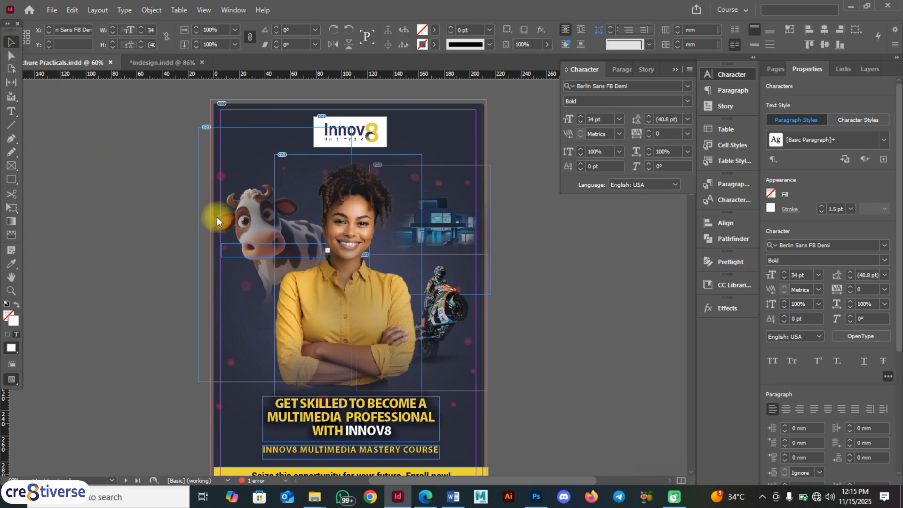
{"action": "left_click", "coordinate": [256, 250]}
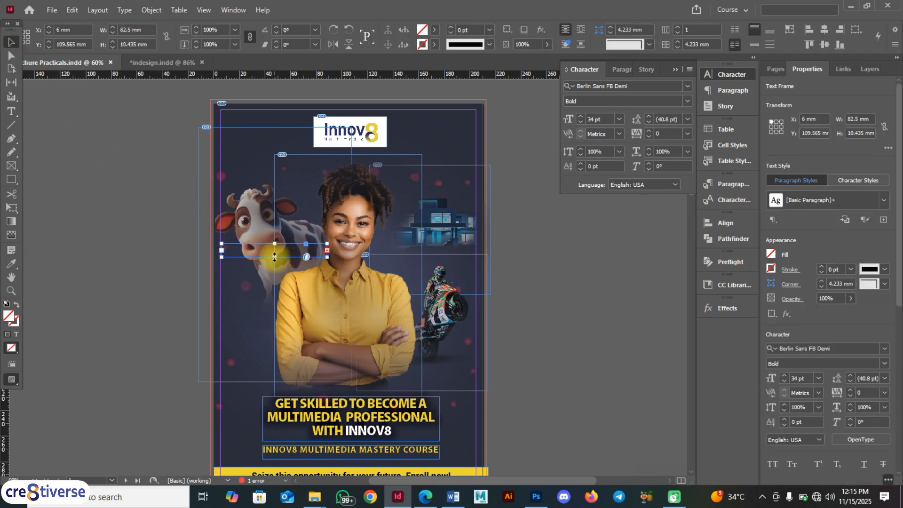
{"action": "left_click_drag", "start_coordinate": [274, 256], "coordinate": [275, 261]}
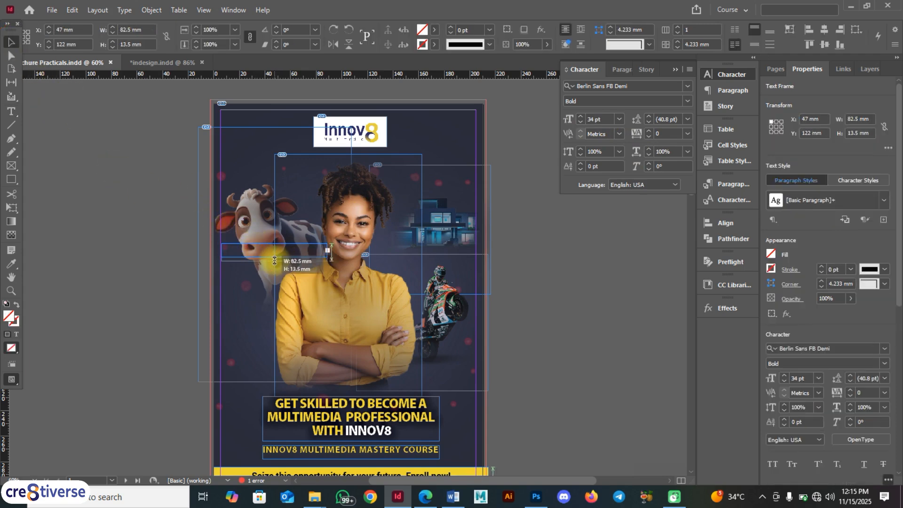
{"action": "left_click", "coordinate": [222, 249]}
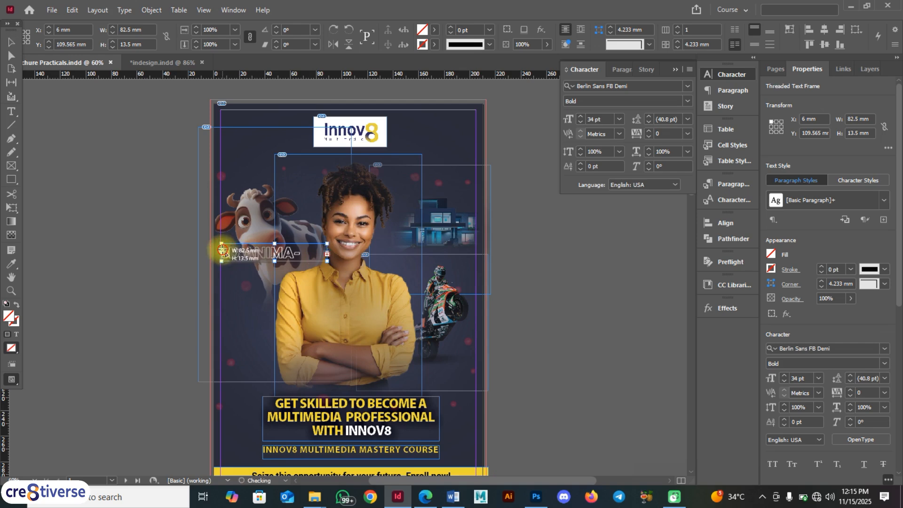
{"action": "left_click", "coordinate": [255, 250]}
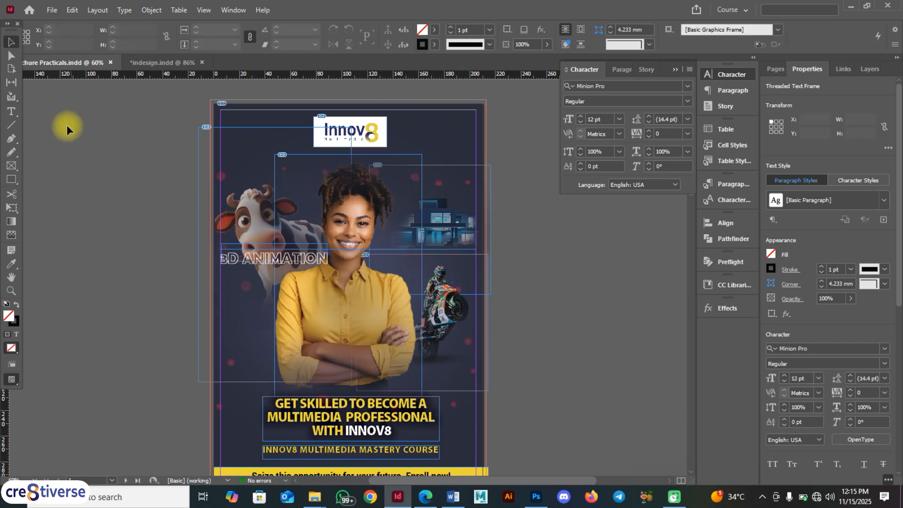
{"action": "key", "text": "ctrl+z"}
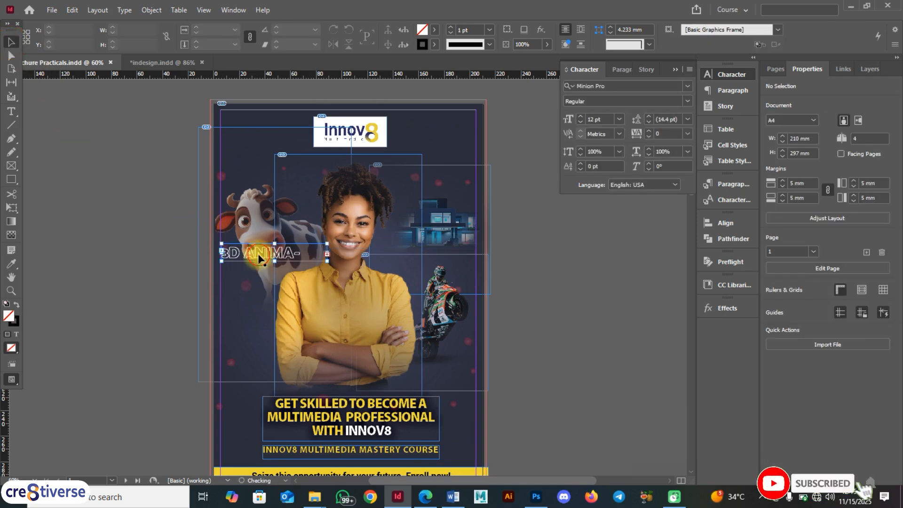
Move the 3D ANIMATION label to the woman's collar and widen its frame to about 119.4 mm, fitting the height to one line
{"action": "left_click_drag", "start_coordinate": [252, 250], "coordinate": [324, 262]}
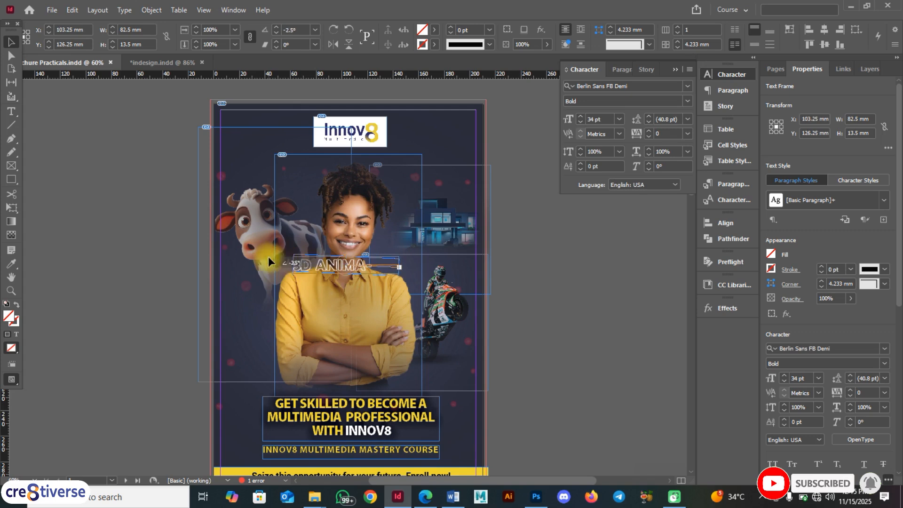
{"action": "key", "text": "ctrl+z"}
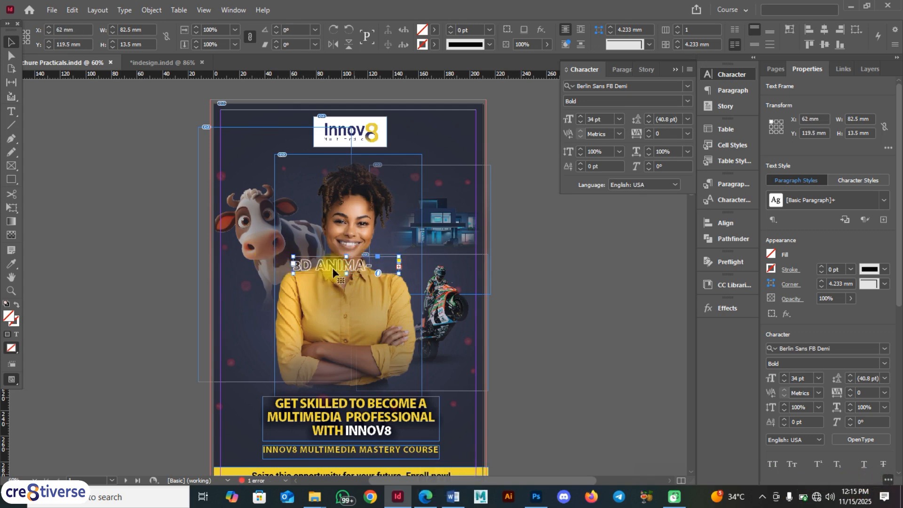
{"action": "left_click_drag", "start_coordinate": [347, 274], "coordinate": [346, 283]}
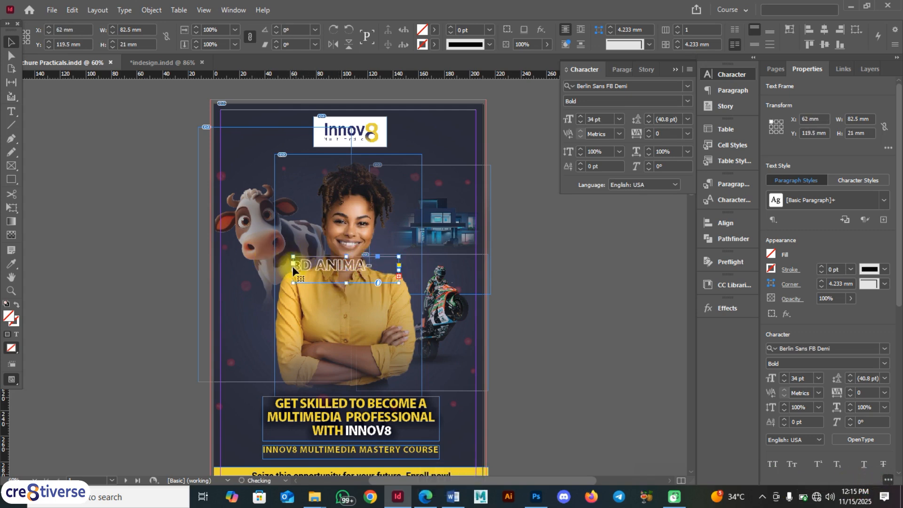
{"action": "left_click_drag", "start_coordinate": [292, 270], "coordinate": [245, 270]}
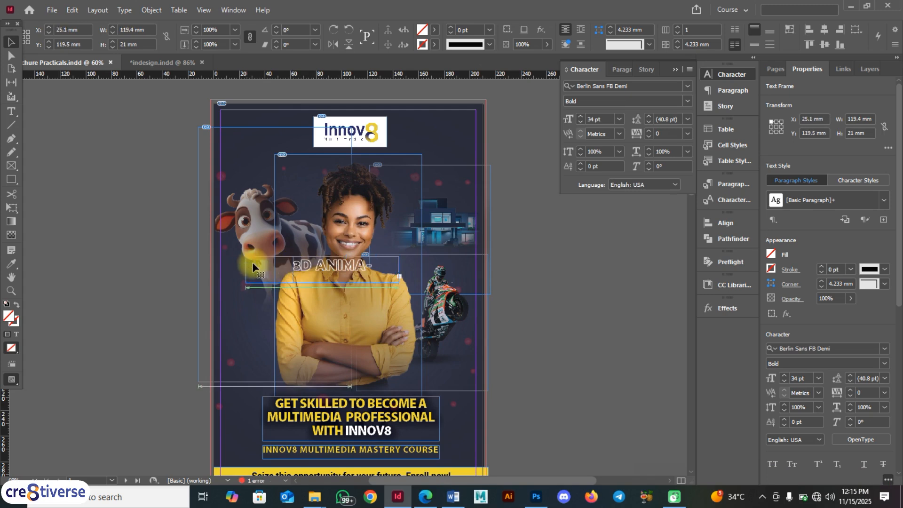
{"action": "double_click", "coordinate": [322, 283]}
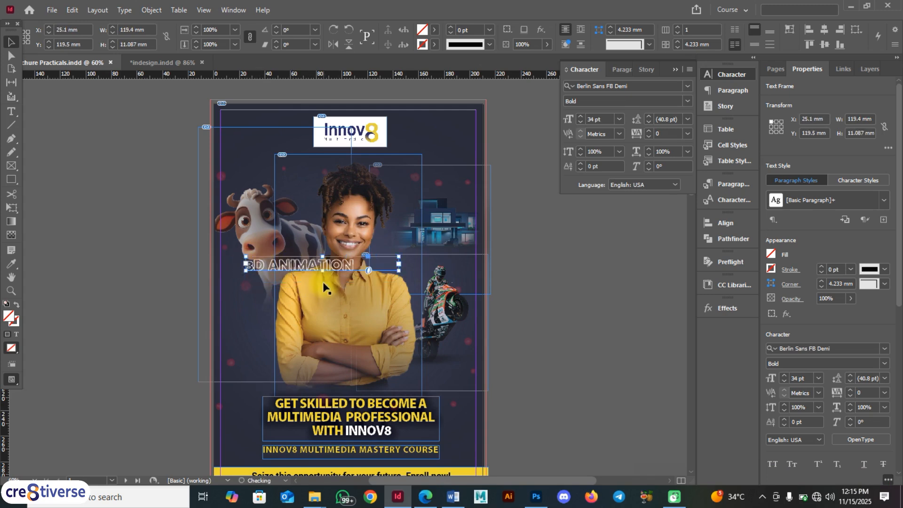
{"action": "left_click", "coordinate": [399, 264]}
{"action": "left_click", "coordinate": [401, 261]}
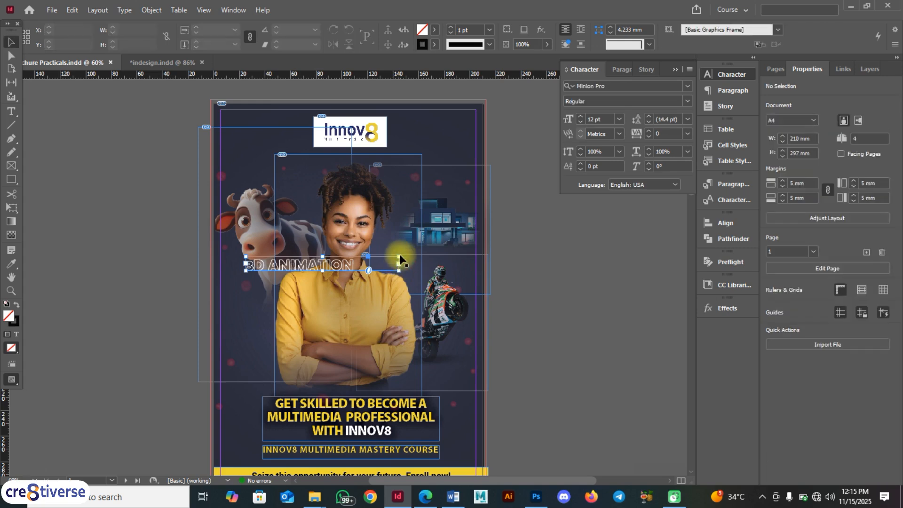
Move the 3D ANIMATION label back over the cow to about X 8.6 mm, Y 102.6 mm
{"action": "left_click", "coordinate": [336, 268]}
{"action": "left_click", "coordinate": [311, 262]}
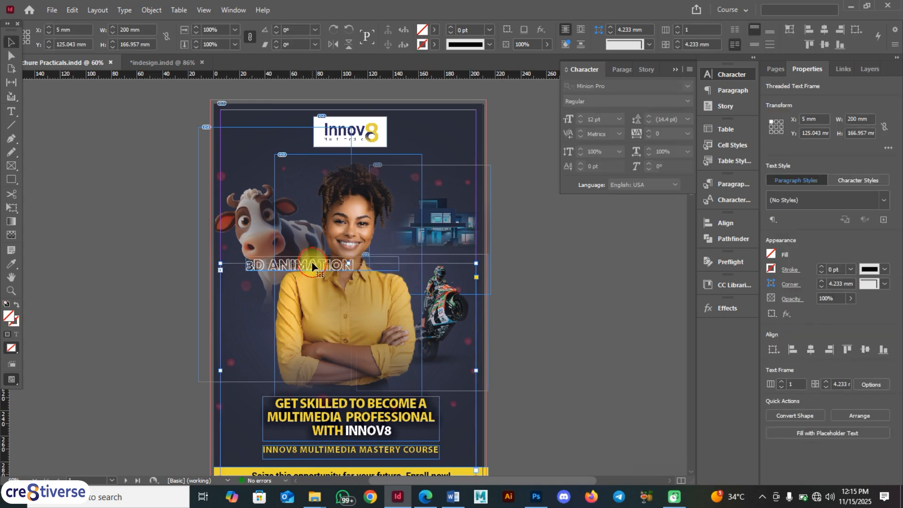
{"action": "left_click_drag", "start_coordinate": [304, 258], "coordinate": [284, 241]}
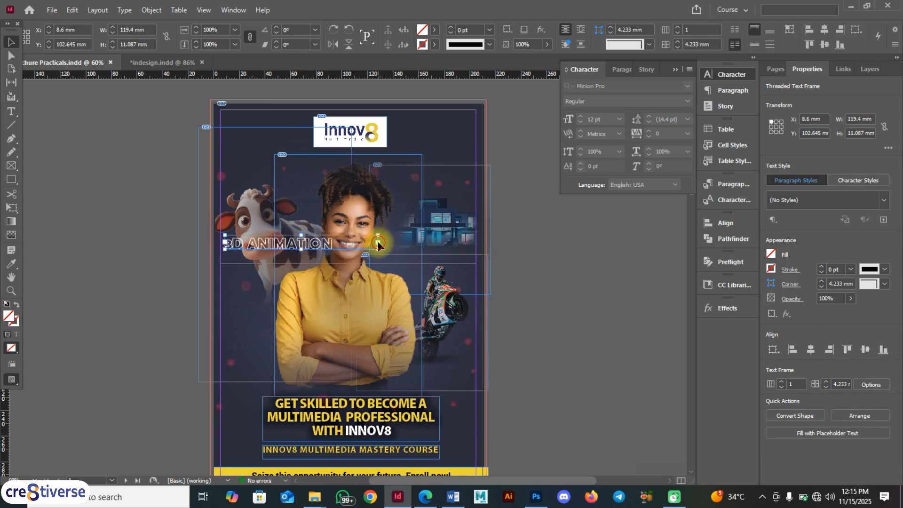
{"action": "left_click", "coordinate": [380, 238]}
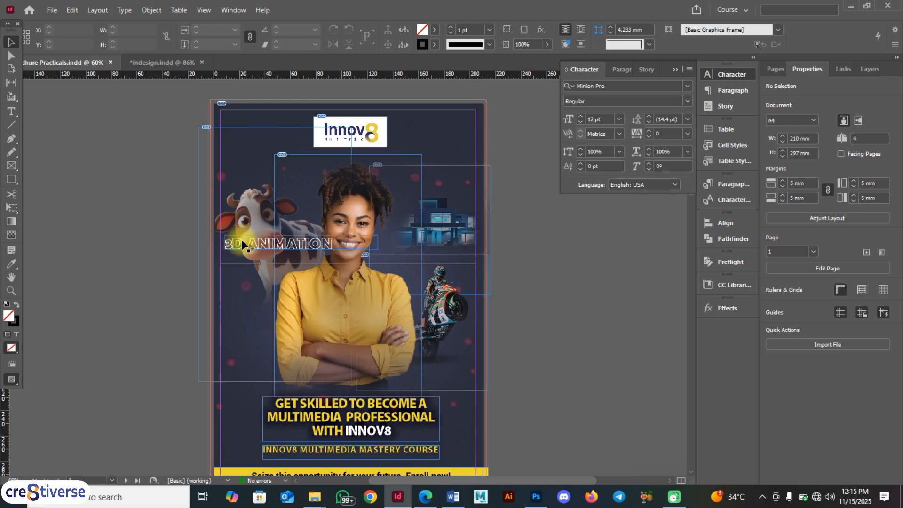
Duplicate the 3D ANIMATION label to about X 114 mm, Y 44.9 mm and X 99.5 mm, Y 137.4 mm, checking against the reference PDF
{"action": "left_click_drag", "start_coordinate": [242, 245], "coordinate": [375, 287], "text": "alt"}
{"action": "key", "text": "F9"}
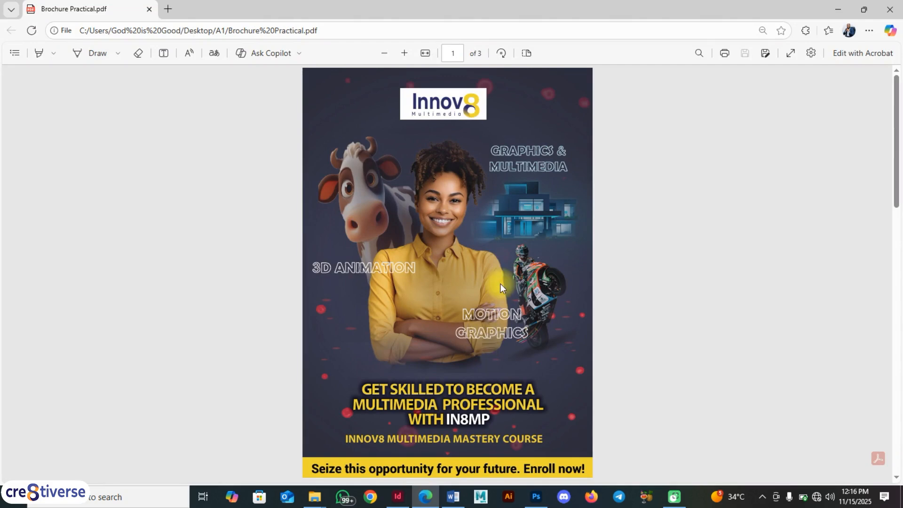
{"action": "left_click", "coordinate": [397, 496]}
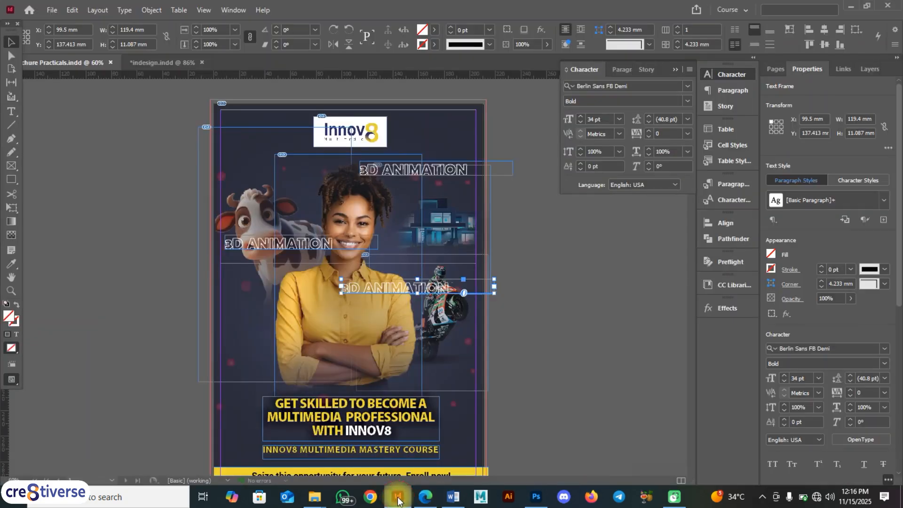
Extend the frame of the label copy above the house downward to a height of about 43.1 mm
{"action": "double_click", "coordinate": [429, 169]}
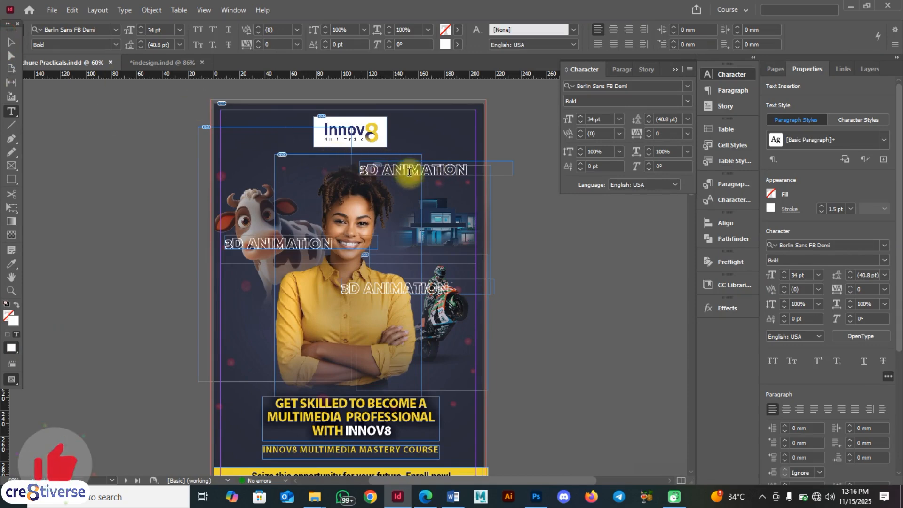
{"action": "left_click", "coordinate": [11, 41]}
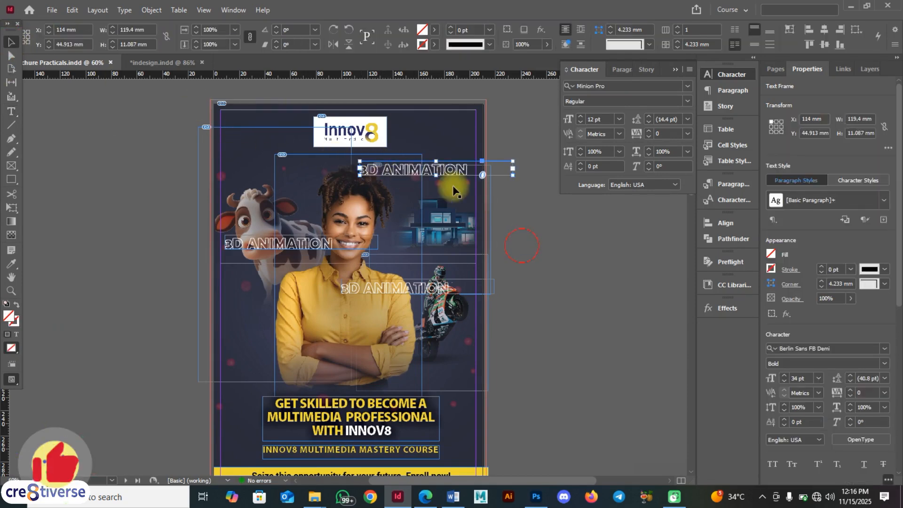
{"action": "left_click", "coordinate": [426, 170]}
{"action": "left_click_drag", "start_coordinate": [436, 175], "coordinate": [435, 215]}
Replace the text of the label copy above the house with GRAPHICS & MULTIMEDIA, breaking the line after the ampersand
{"action": "double_click", "coordinate": [442, 168]}
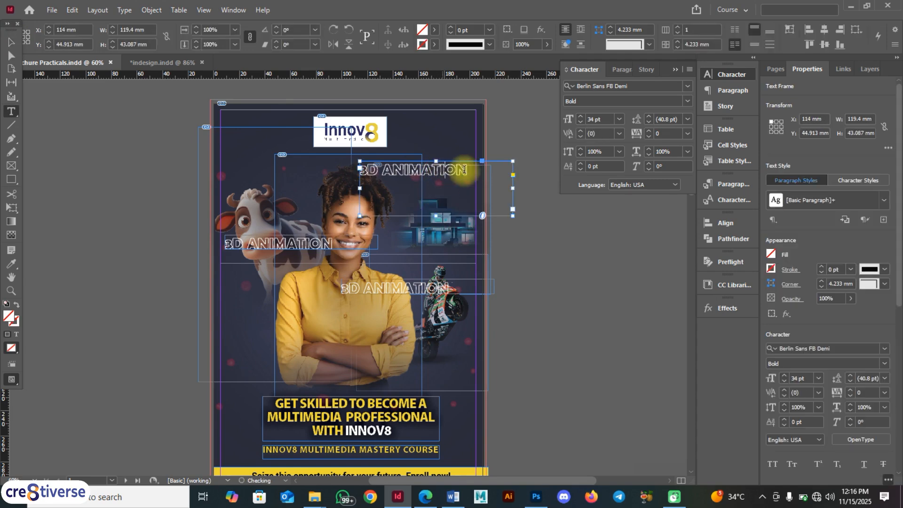
{"action": "left_click_drag", "start_coordinate": [459, 170], "coordinate": [344, 174]}
{"action": "type", "text": "Grfa"}
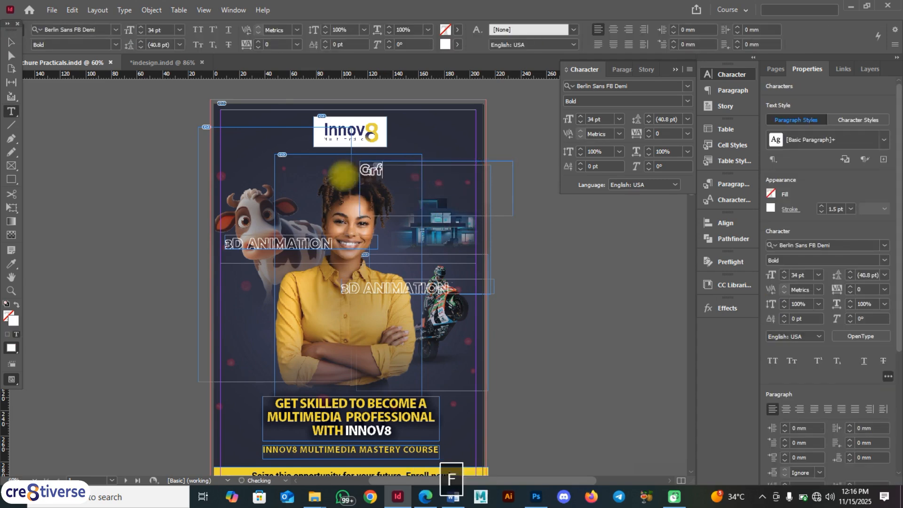
{"action": "key", "text": "BackSpace"}
{"action": "key", "text": "BackSpace"}
{"action": "key", "text": "BackSpace"}
{"action": "key", "text": "Caps_Lock"}
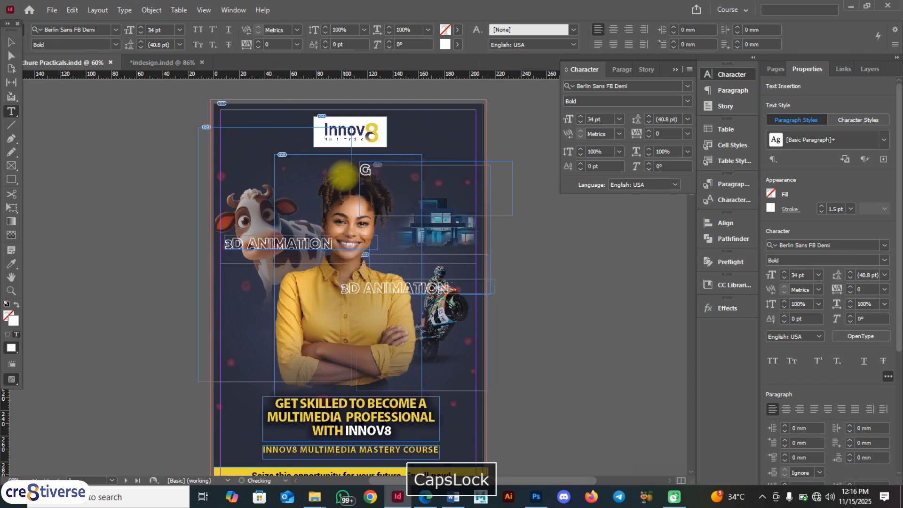
{"action": "type", "text": "GRA"}
{"action": "key", "text": "BackSpace"}
{"action": "key", "text": "BackSpace"}
{"action": "key", "text": "BackSpace"}
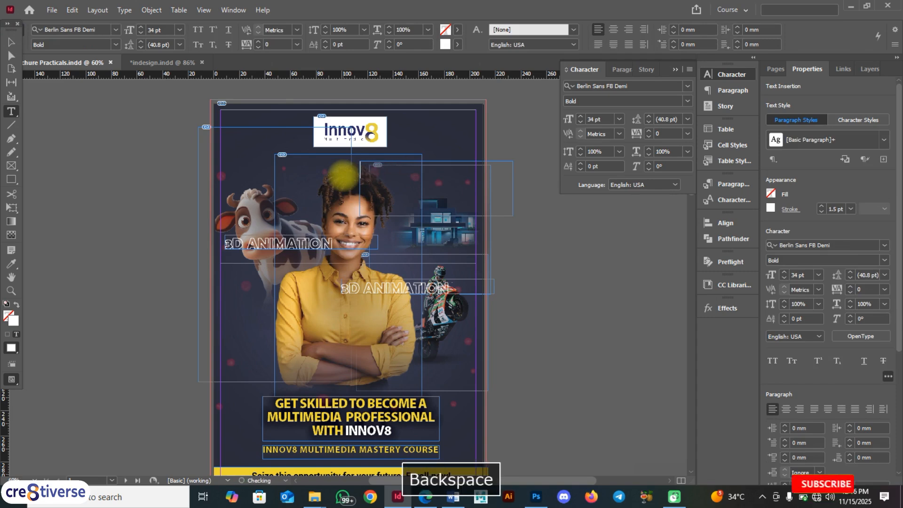
{"action": "type", "text": "RAPHICS &"}
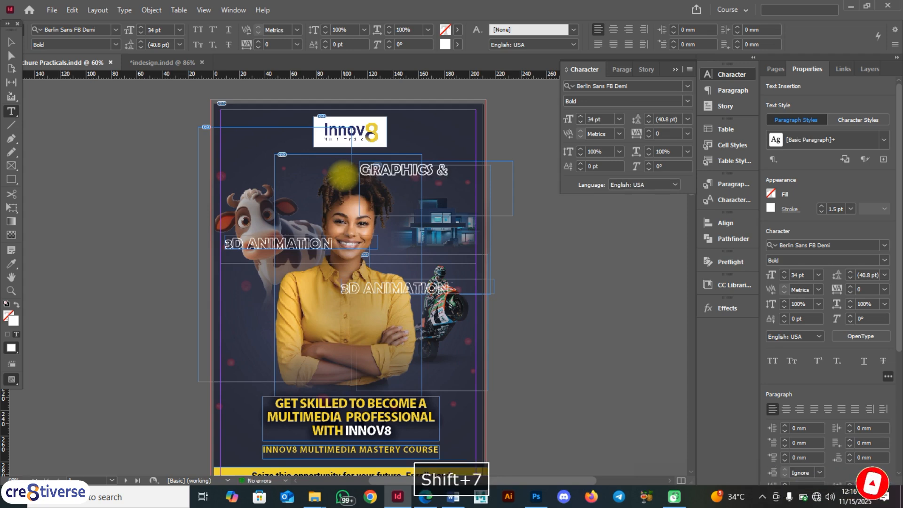
{"action": "key", "text": "Return"}
{"action": "type", "text": "MUL"}
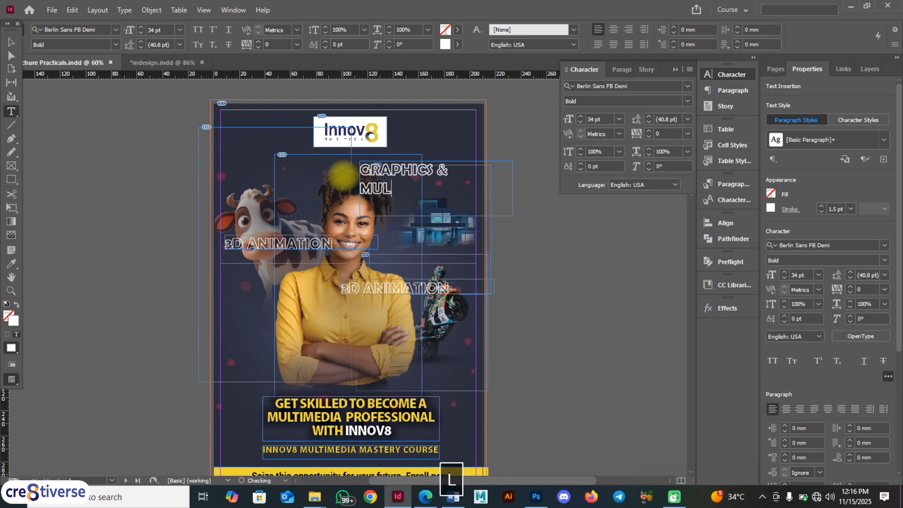
{"action": "type", "text": "TIMEDIA"}
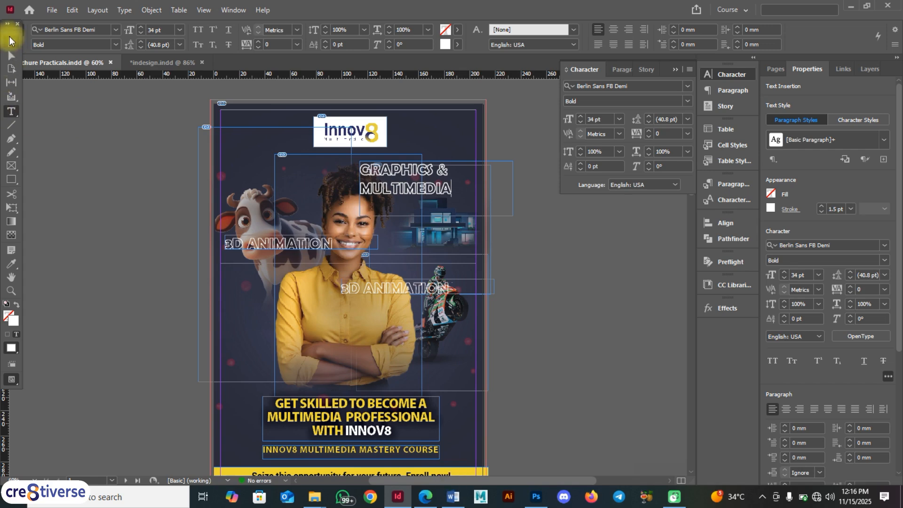
Extend the frame of the 3D ANIMATION label copy near the motorcycle downward to a height of about 34 mm
{"action": "left_click", "coordinate": [11, 42]}
{"action": "left_click", "coordinate": [354, 276]}
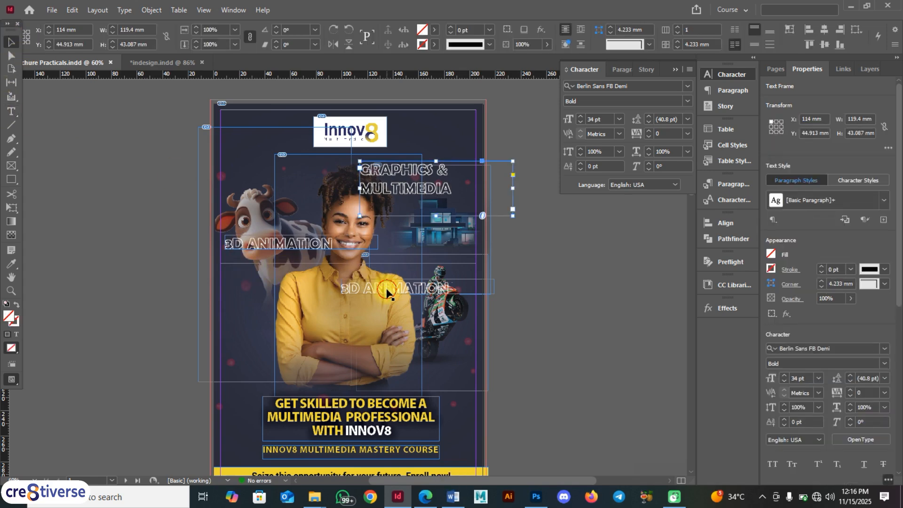
{"action": "left_click", "coordinate": [416, 289]}
{"action": "left_click_drag", "start_coordinate": [418, 295], "coordinate": [416, 322]}
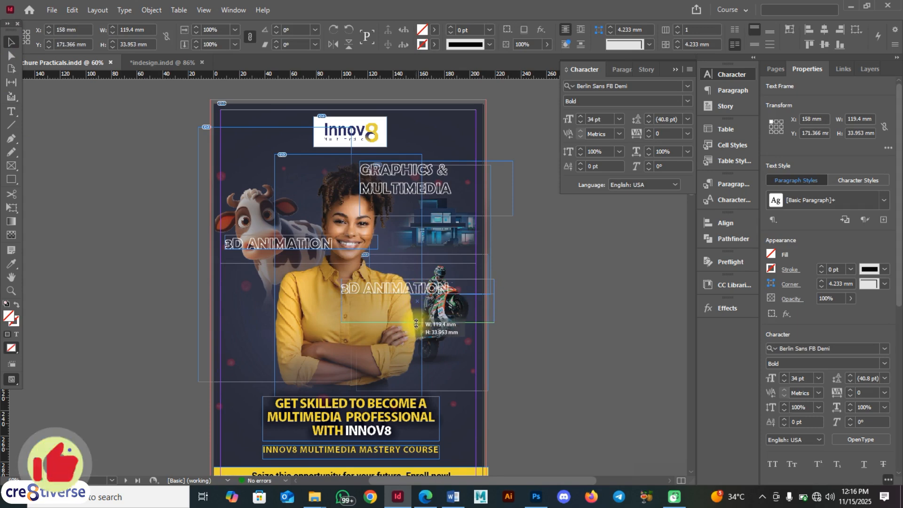
Replace the text of the label copy near the motorcycle with MOTION GRAPHICS, checking the wording in the reference PDF
{"action": "left_click", "coordinate": [417, 289]}
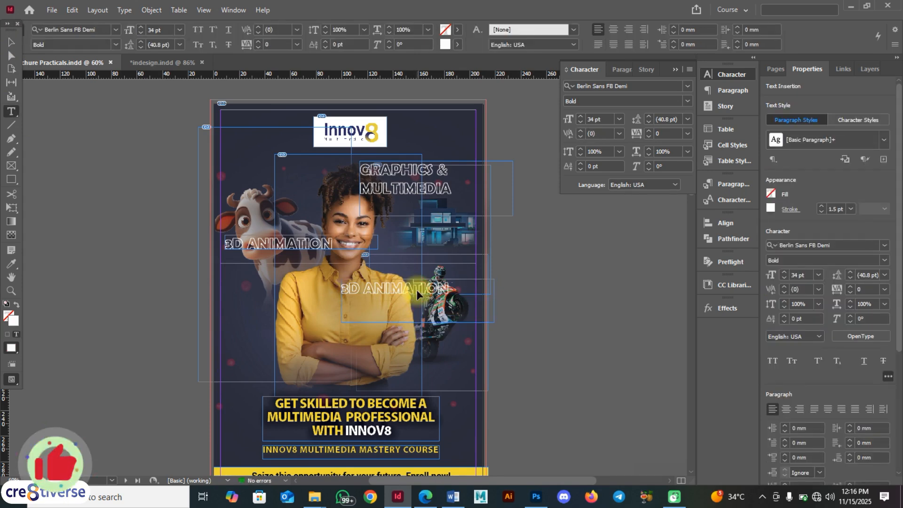
{"action": "key", "text": "ctrl+a"}
{"action": "left_click", "coordinate": [426, 497]}
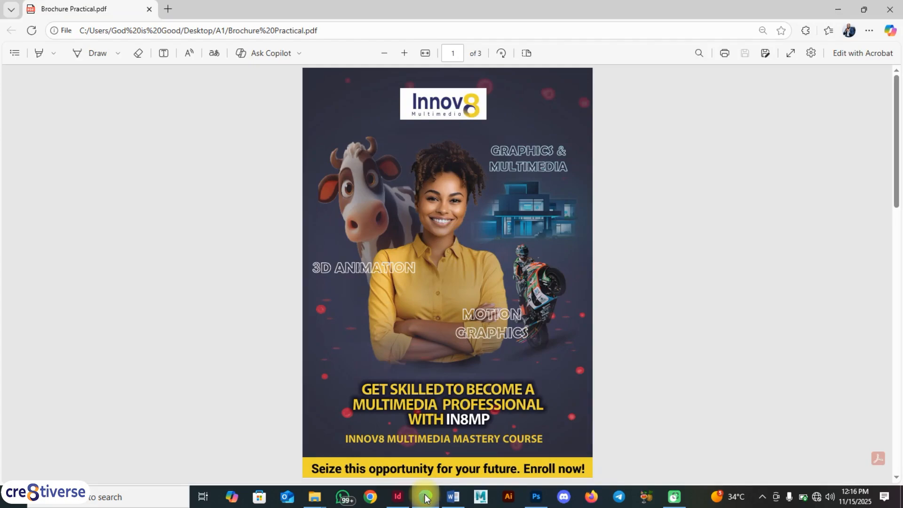
{"action": "left_click", "coordinate": [398, 497]}
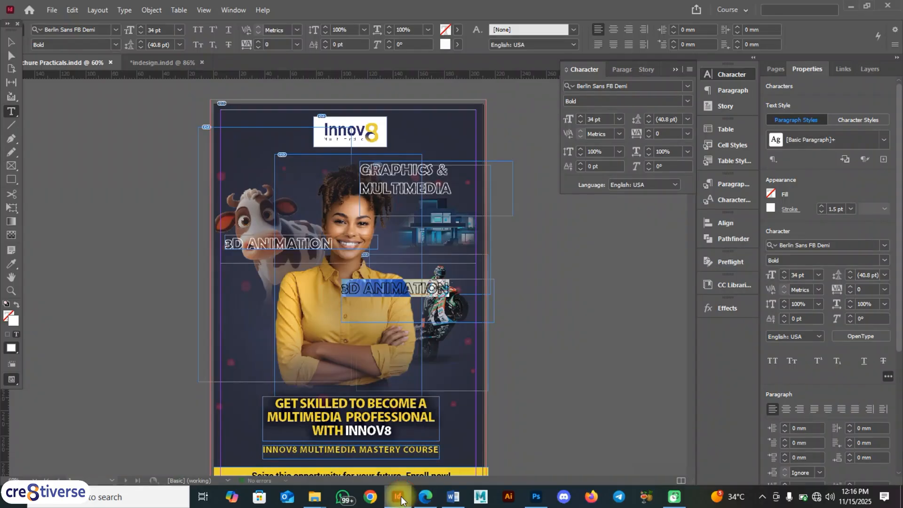
{"action": "type", "text": "MOT"}
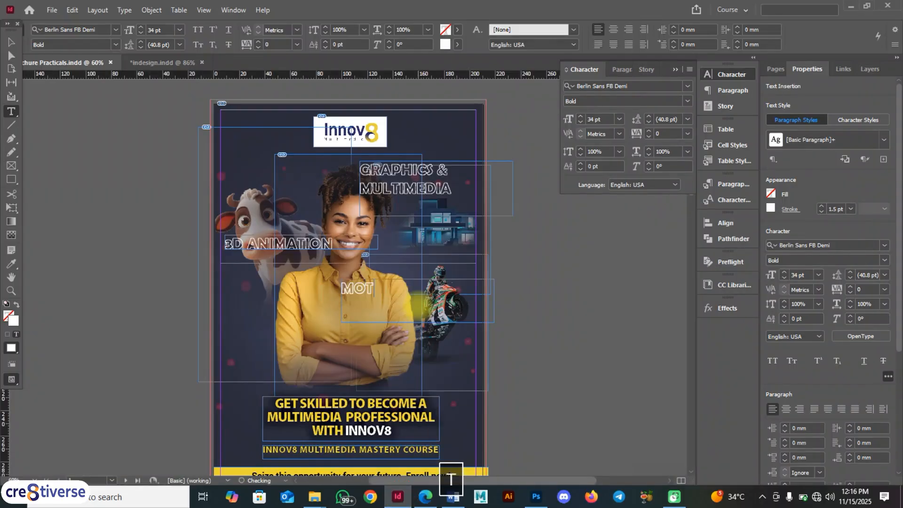
{"action": "type", "text": "IOM"}
{"action": "key", "text": "BackSpace"}
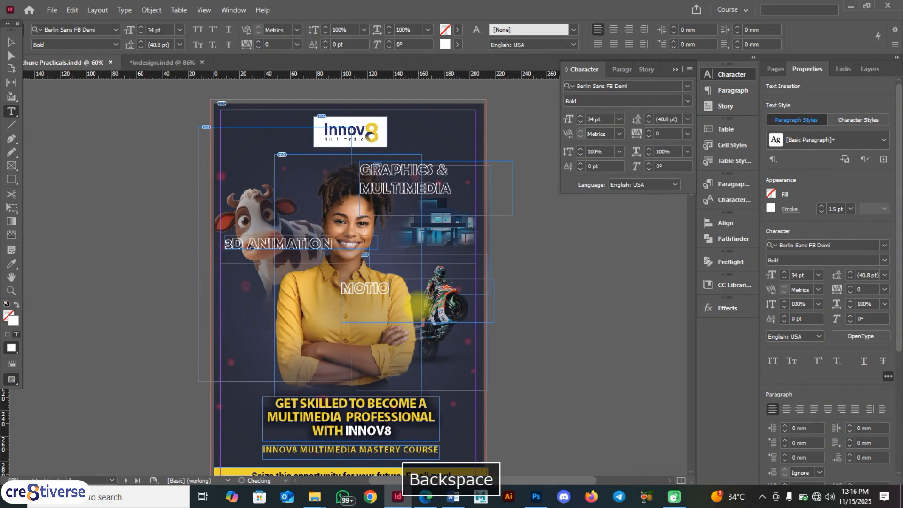
{"action": "type", "text": "N GRAPHI"}
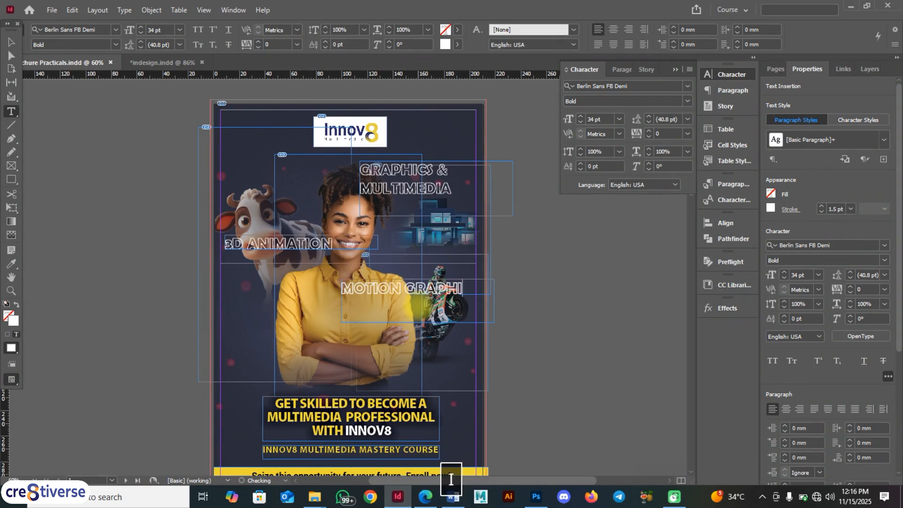
{"action": "type", "text": "CS"}
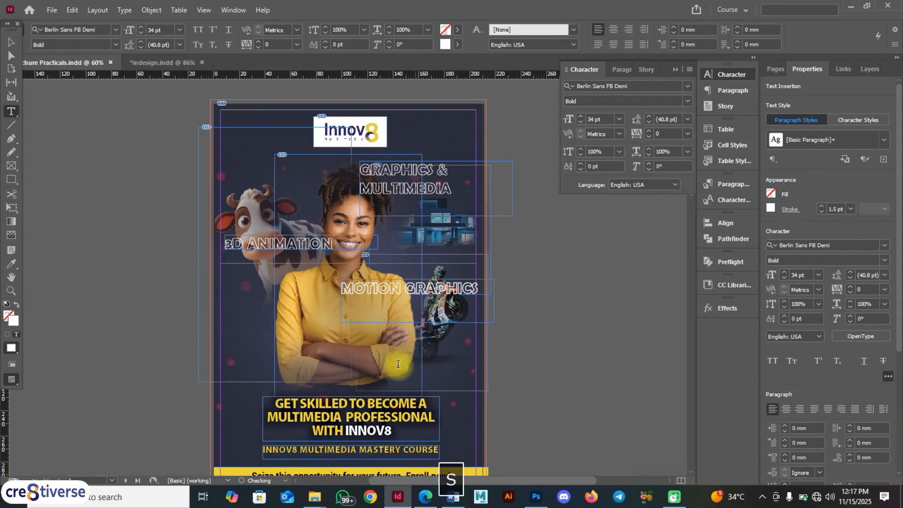
Fit the frame heights of the MOTION GRAPHICS and GRAPHICS & MULTIMEDIA labels to their text
{"action": "left_click", "coordinate": [11, 41]}
{"action": "left_click", "coordinate": [396, 286]}
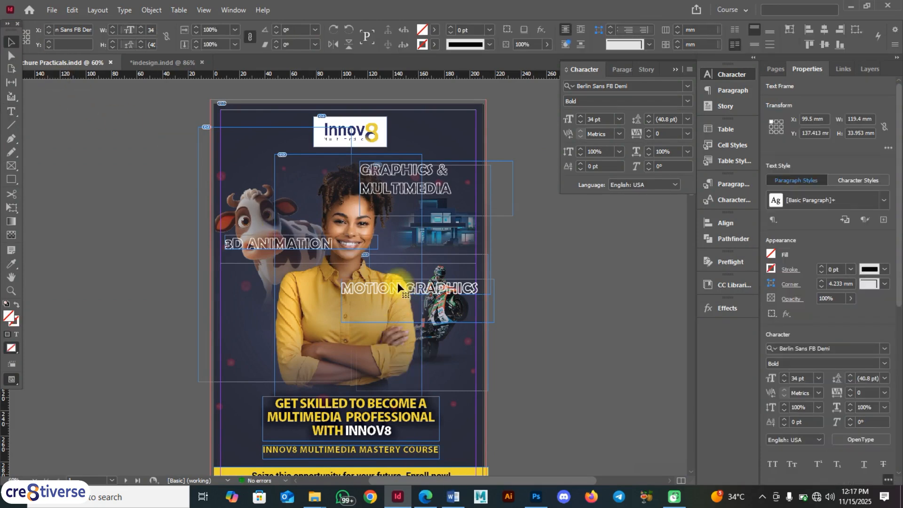
{"action": "double_click", "coordinate": [418, 322]}
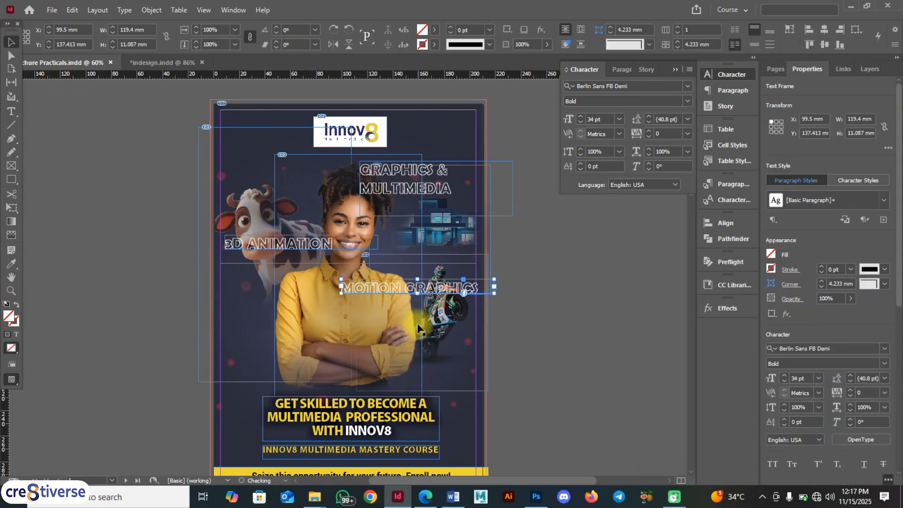
{"action": "left_click", "coordinate": [403, 169]}
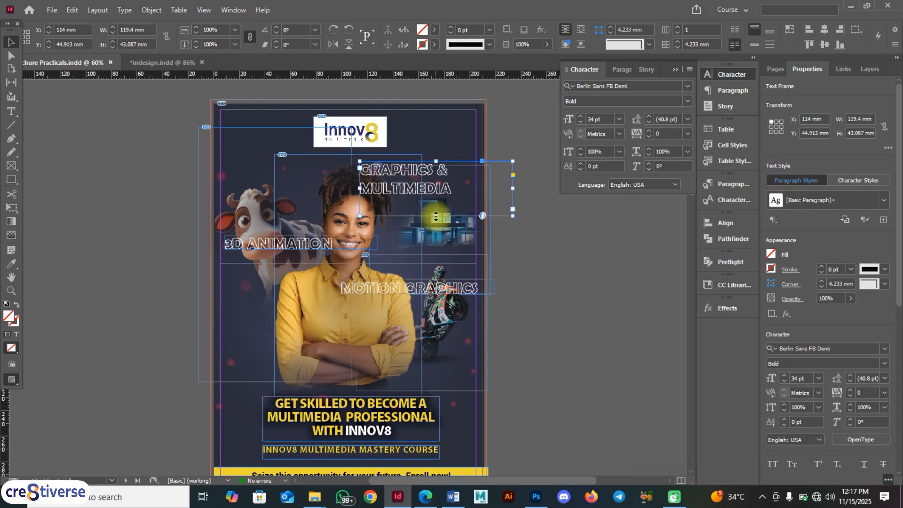
Move the 3D ANIMATION label to about X 7 mm, Y 108.9 mm and compare the layout with the reference PDF
{"action": "left_click_drag", "start_coordinate": [277, 246], "coordinate": [289, 253]}
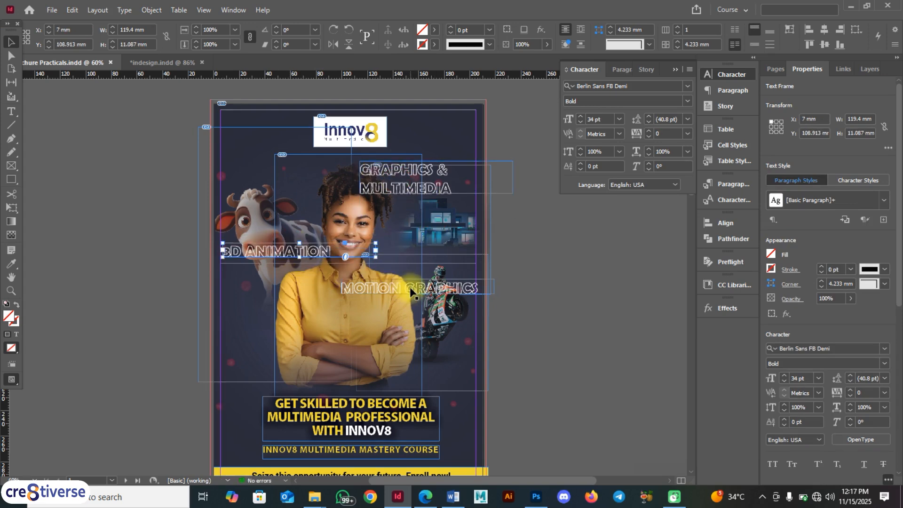
{"action": "left_click", "coordinate": [425, 499]}
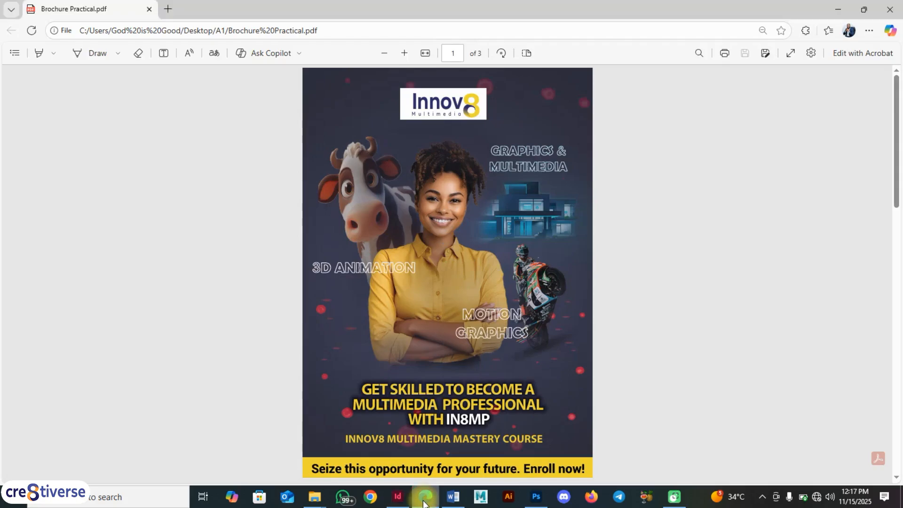
{"action": "left_click", "coordinate": [398, 496]}
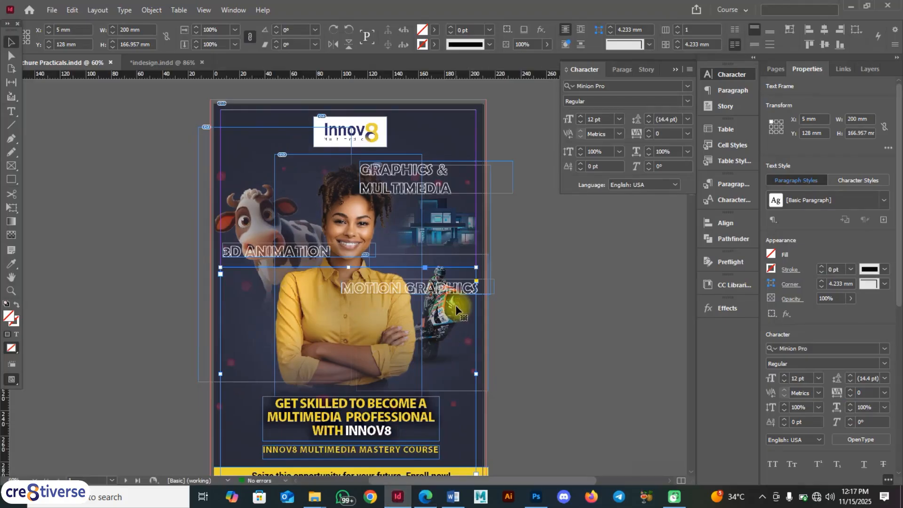
{"action": "left_click", "coordinate": [413, 287]}
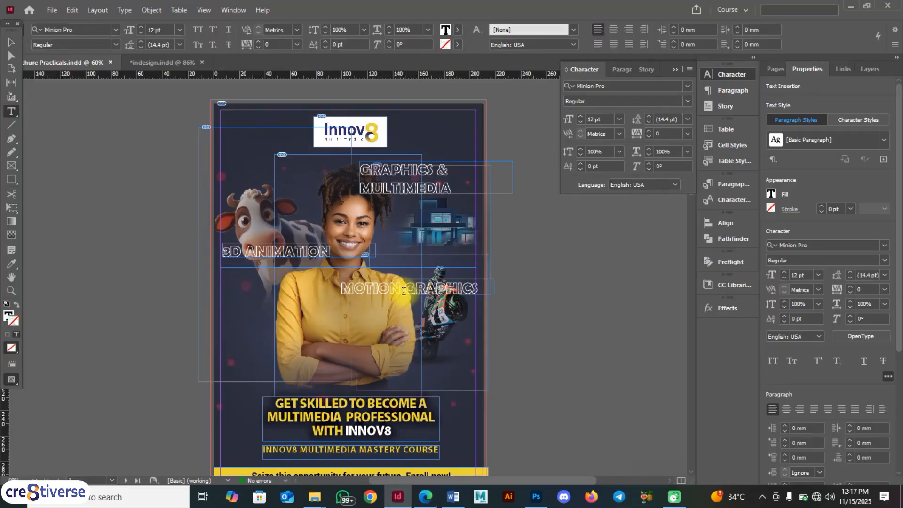
{"action": "left_click", "coordinate": [12, 42]}
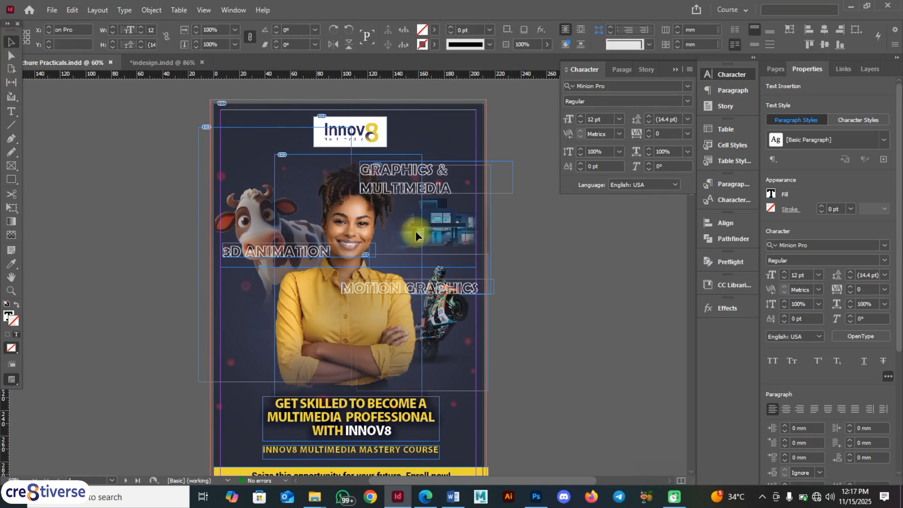
{"action": "left_click", "coordinate": [476, 292]}
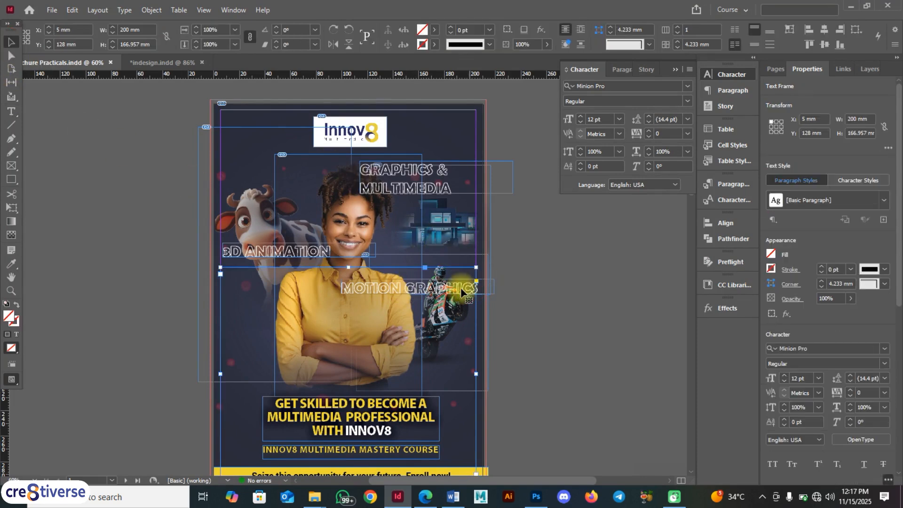
{"action": "double_click", "coordinate": [421, 287]}
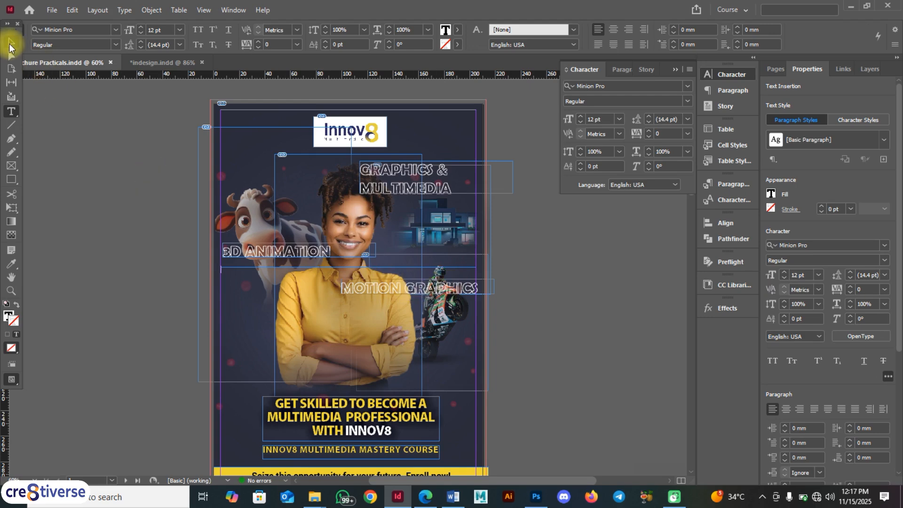
{"action": "left_click", "coordinate": [11, 42]}
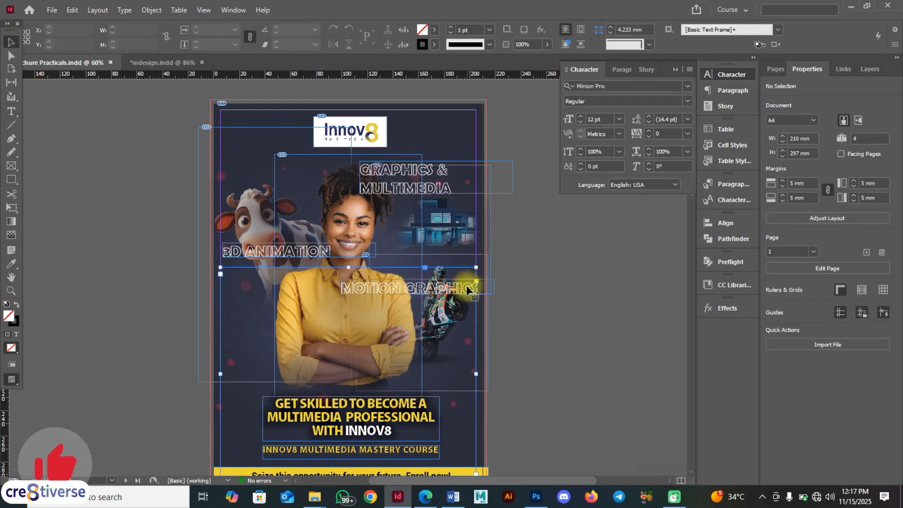
Bring the MOTION GRAPHICS label to the front and move it to about X 85.6 mm, Y 143.8 mm
{"action": "left_click", "coordinate": [488, 288]}
{"action": "left_click_drag", "start_coordinate": [488, 290], "coordinate": [491, 307]}
{"action": "right_click", "coordinate": [492, 307]}
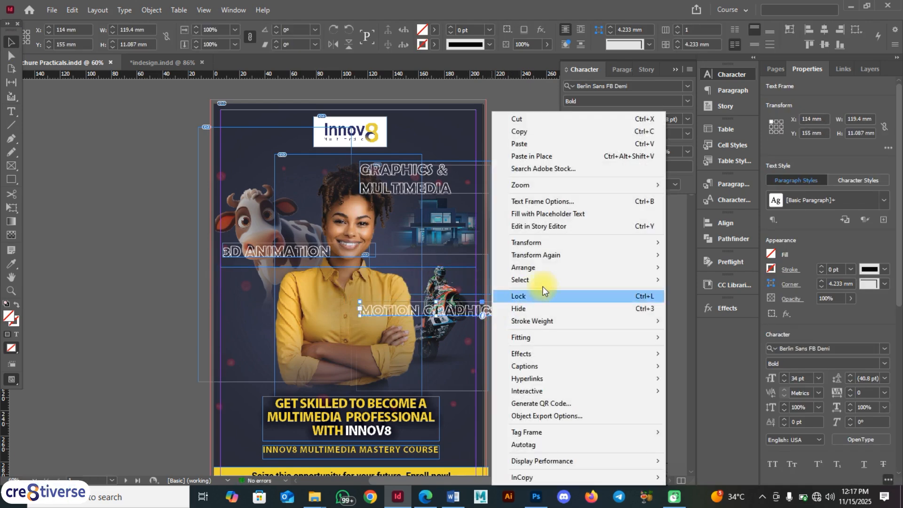
{"action": "mouse_move", "coordinate": [574, 271]}
{"action": "left_click", "coordinate": [704, 268]}
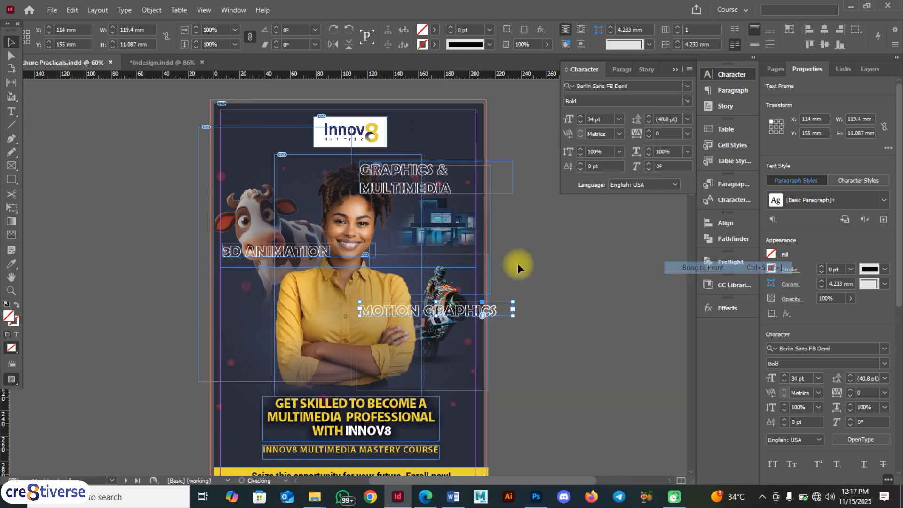
{"action": "left_click_drag", "start_coordinate": [447, 310], "coordinate": [409, 295]}
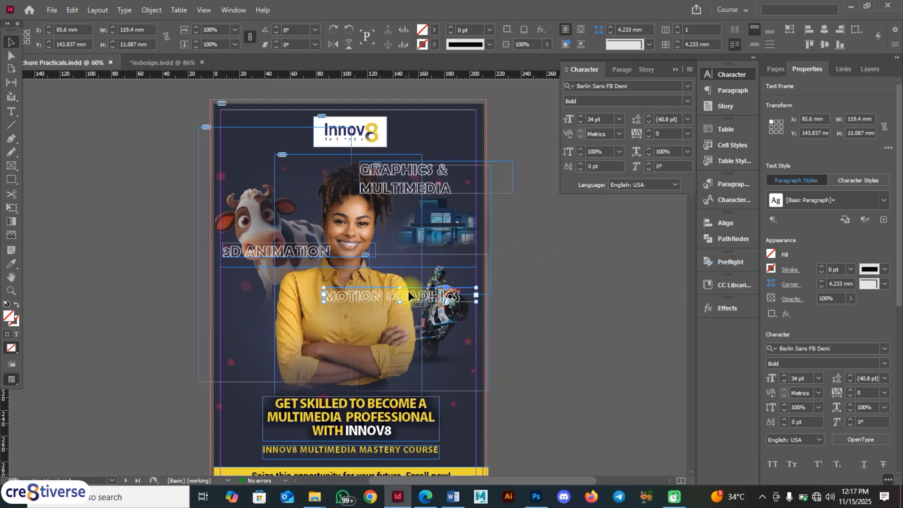
Break the MOTION GRAPHICS label into two lines before GRAPHICS and extend its frame downward to a height of about 33.2 mm
{"action": "double_click", "coordinate": [412, 293]}
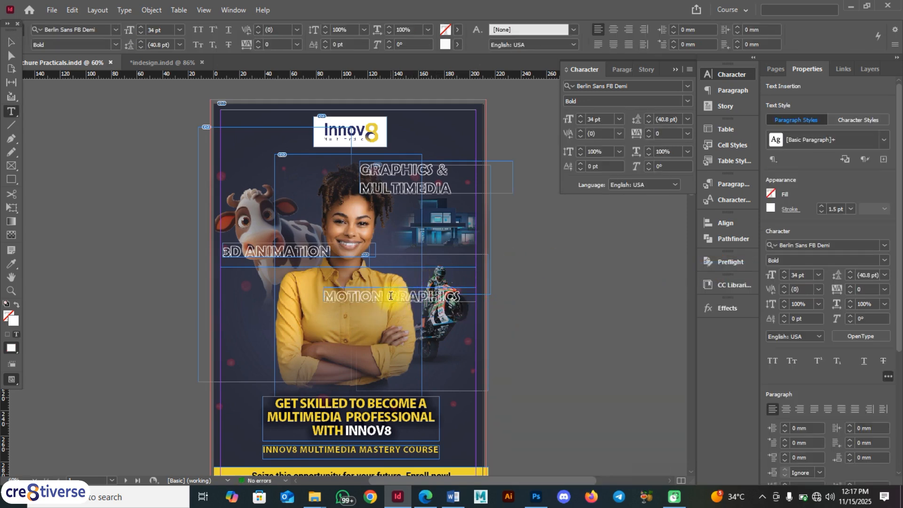
{"action": "key", "text": "Return"}
{"action": "left_click", "coordinate": [364, 294]}
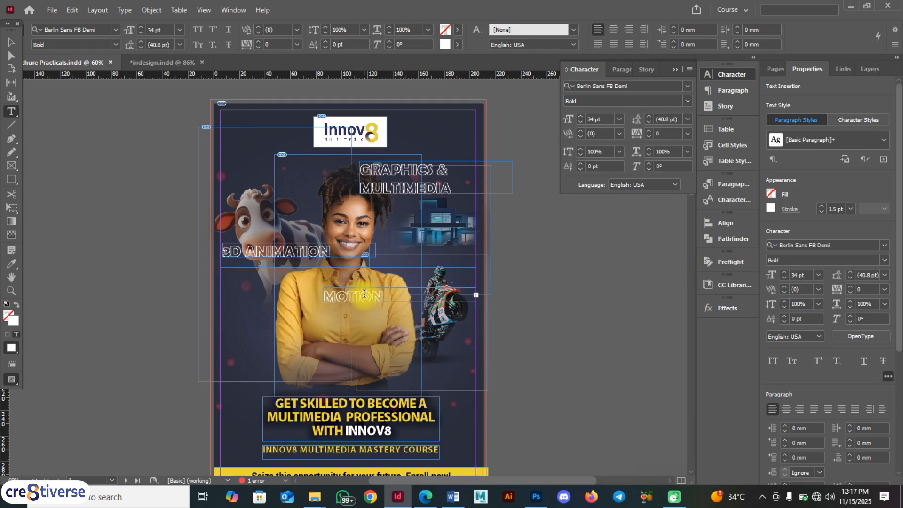
{"action": "left_click", "coordinate": [11, 42]}
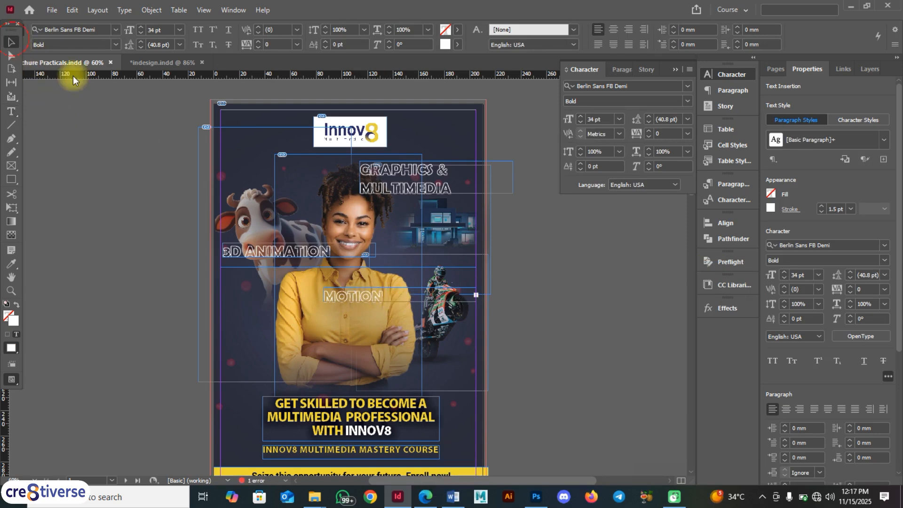
{"action": "left_click", "coordinate": [390, 298]}
{"action": "left_click_drag", "start_coordinate": [398, 300], "coordinate": [399, 330]}
Move the MOTION GRAPHICS label to about X 118.6 mm, Y 157.9 mm and the GRAPHICS & MULTIMEDIA label to about X 130 mm, Y 44.5 mm
{"action": "left_click_drag", "start_coordinate": [371, 297], "coordinate": [407, 314]}
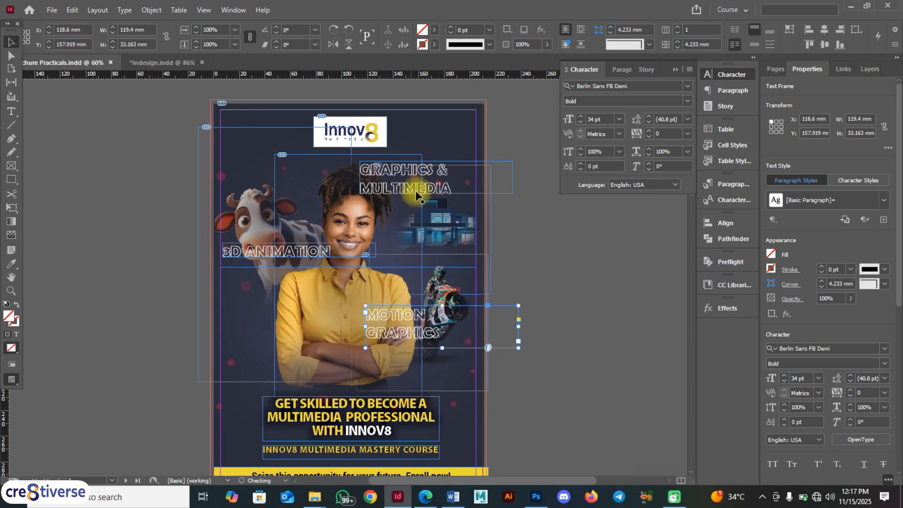
{"action": "left_click_drag", "start_coordinate": [389, 174], "coordinate": [412, 166]}
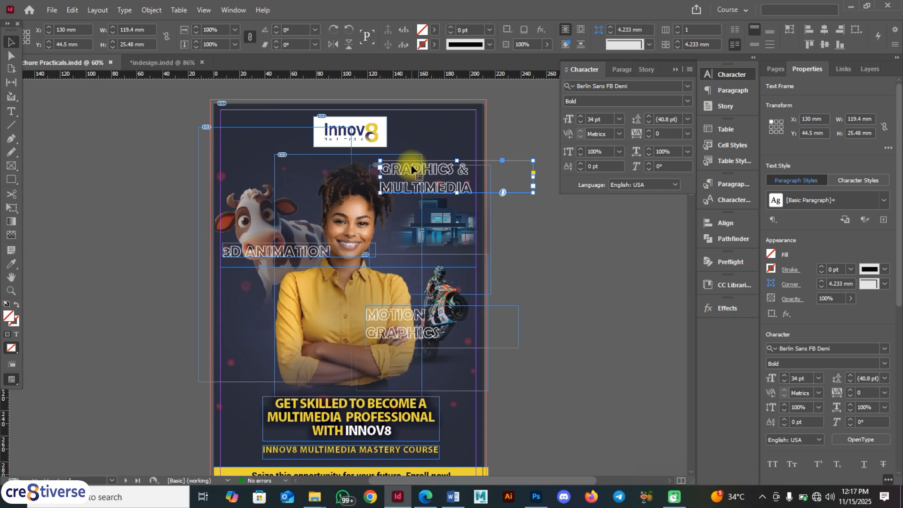
Preview the page without guides and set the GRAPHICS & MULTIMEDIA label's font size to 31 pt
{"action": "key", "text": "shift+w"}
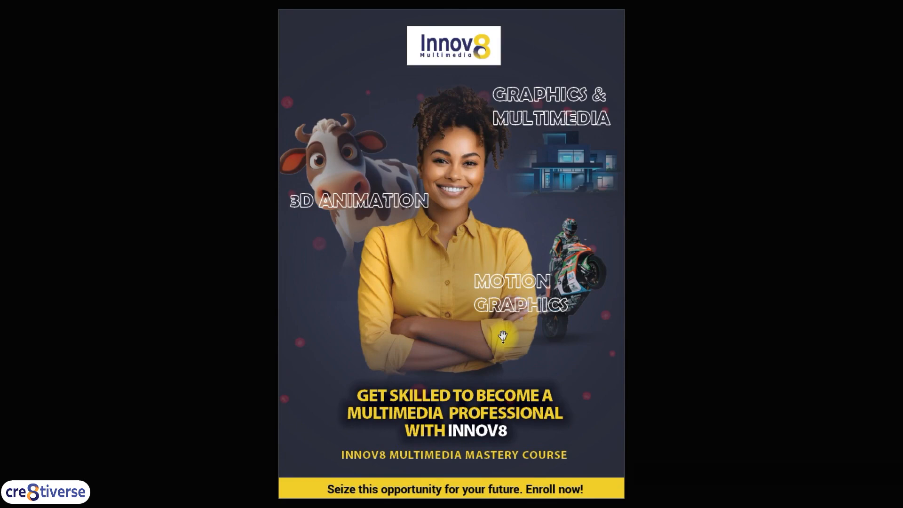
{"action": "key", "text": "shift+w"}
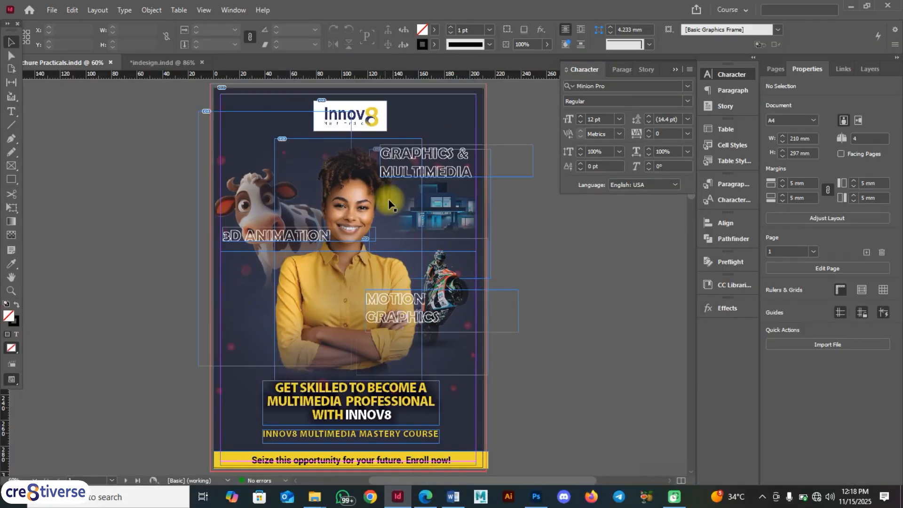
{"action": "left_click", "coordinate": [405, 172]}
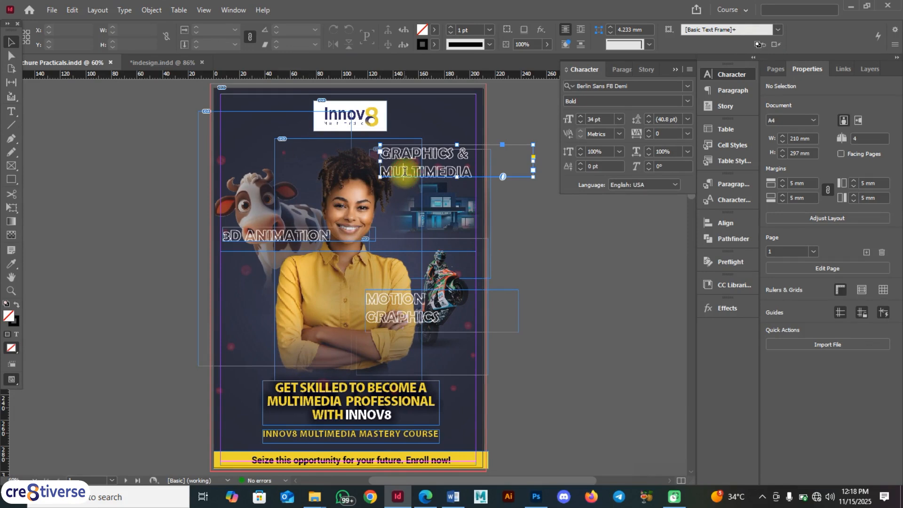
{"action": "double_click", "coordinate": [405, 171]}
{"action": "key", "text": "ctrl+a"}
{"action": "left_click", "coordinate": [602, 119]}
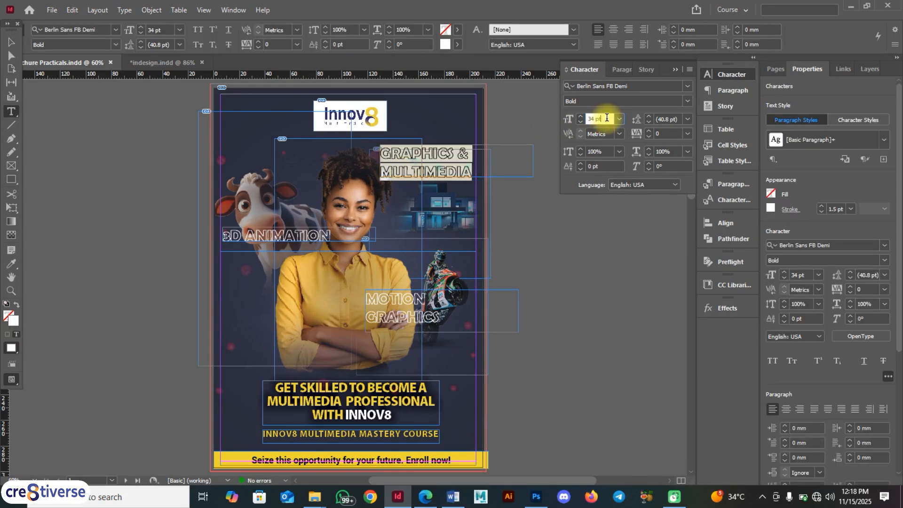
{"action": "type", "text": "31"}
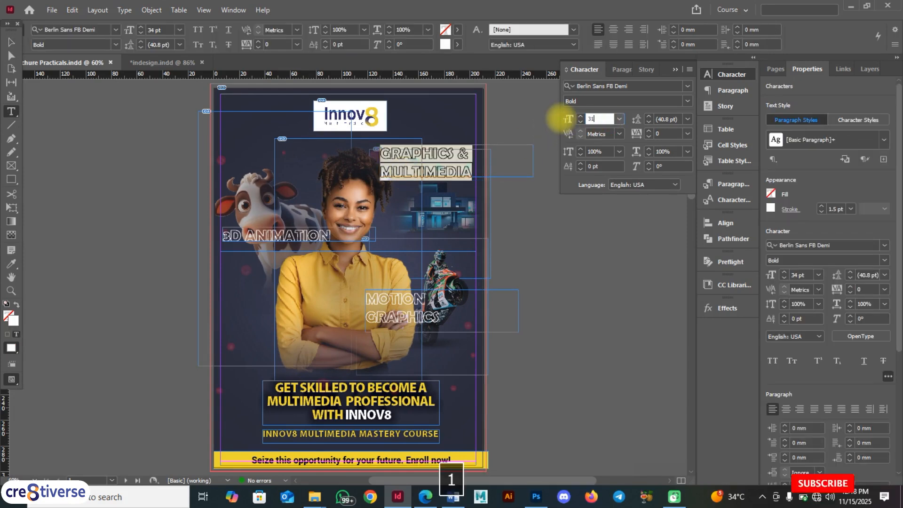
{"action": "key", "text": "Return"}
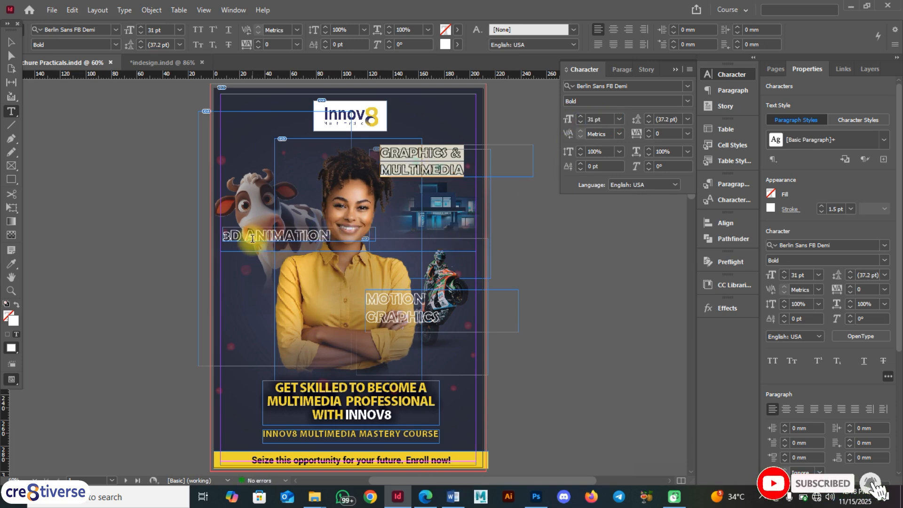
Set the 3D ANIMATION label's font size to 31 pt
{"action": "left_click", "coordinate": [253, 237]}
{"action": "key", "text": "ctrl+a"}
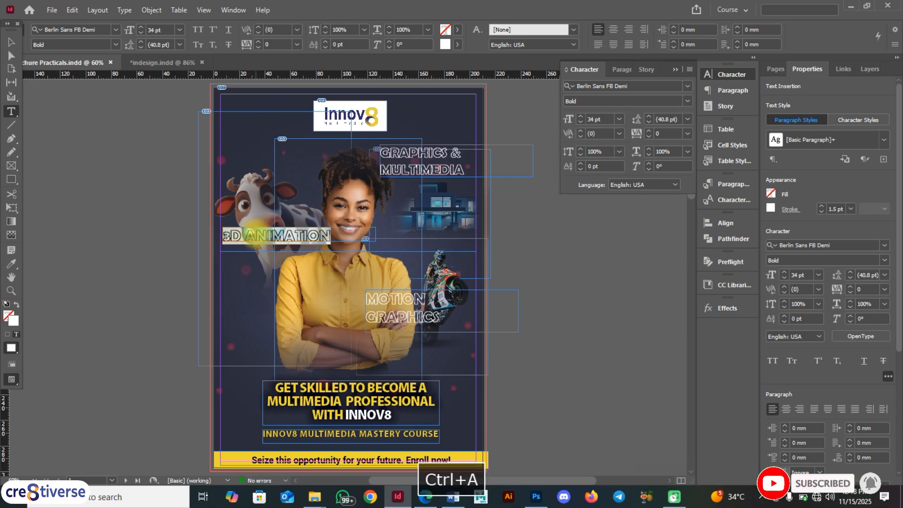
{"action": "left_click", "coordinate": [602, 118]}
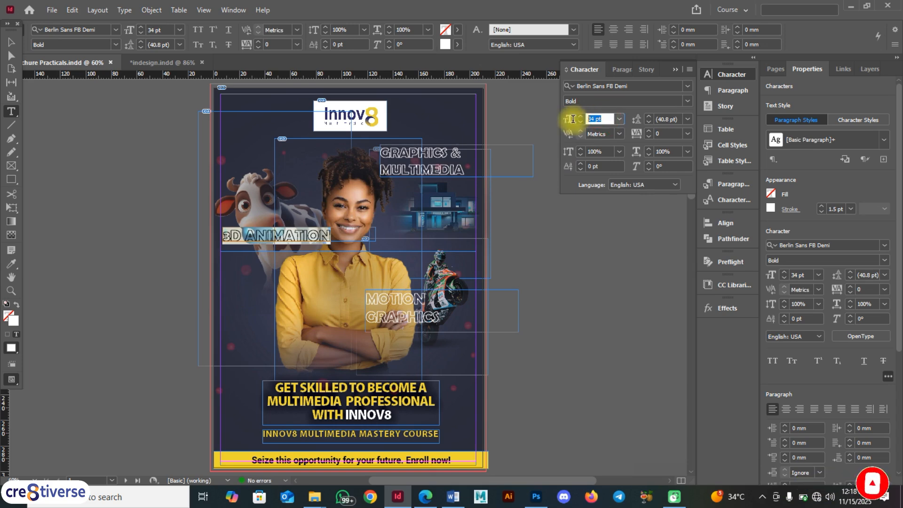
{"action": "type", "text": "31"}
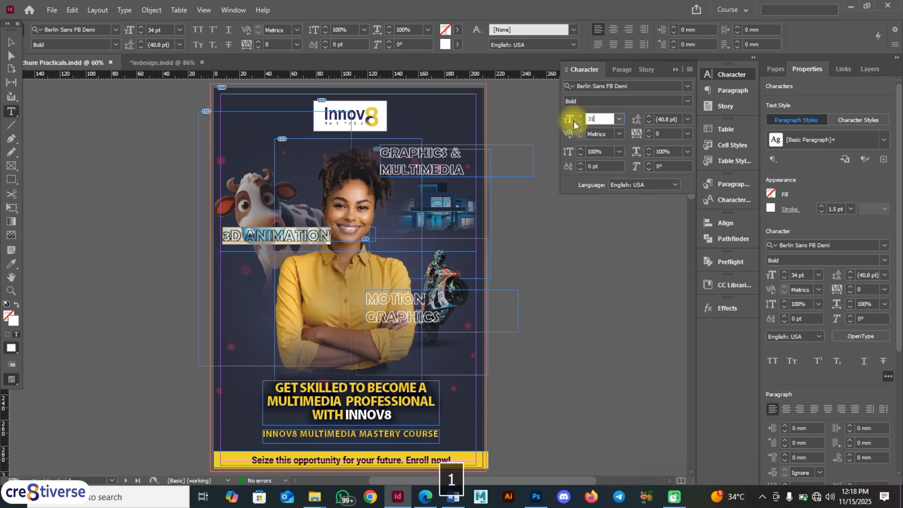
{"action": "key", "text": "Return"}
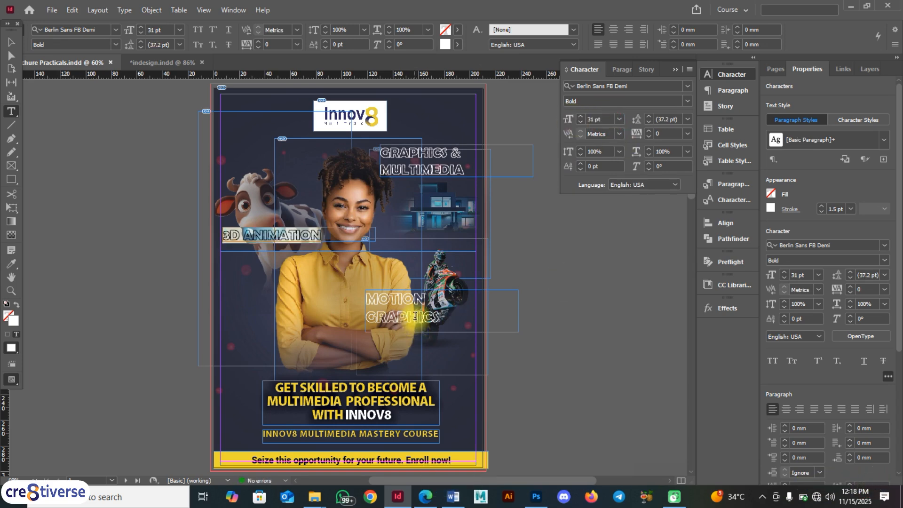
Set the MOTION GRAPHICS label's font size to 31 pt
{"action": "left_click", "coordinate": [416, 321]}
{"action": "key", "text": "ctrl+a"}
{"action": "left_click", "coordinate": [601, 118]}
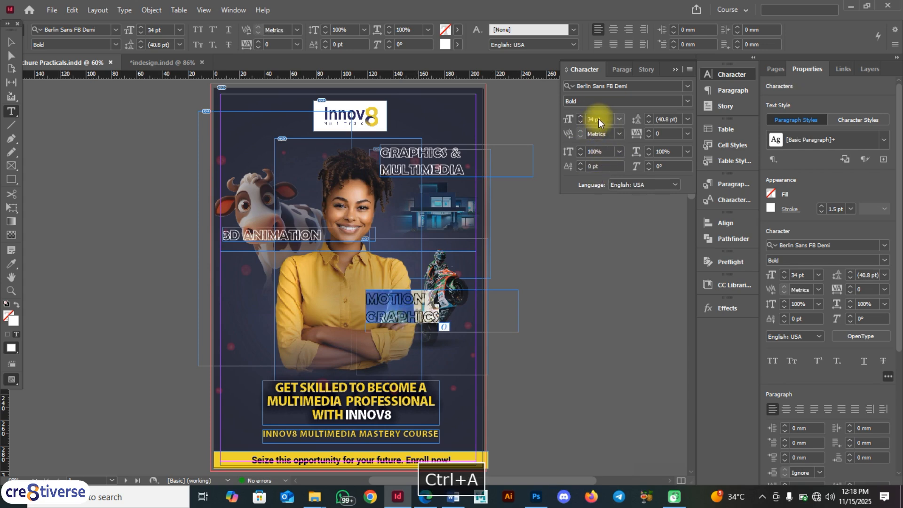
{"action": "key", "text": "ctrl+a"}
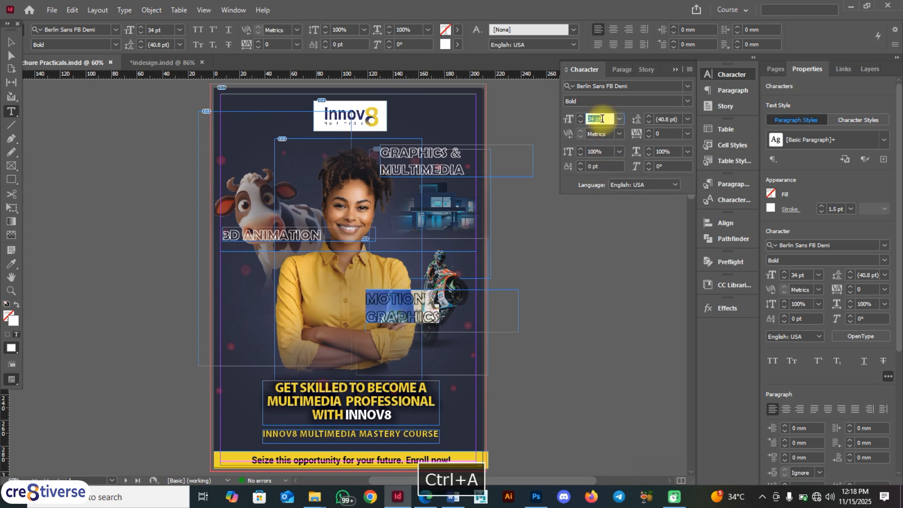
{"action": "type", "text": "31"}
{"action": "key", "text": "Return"}
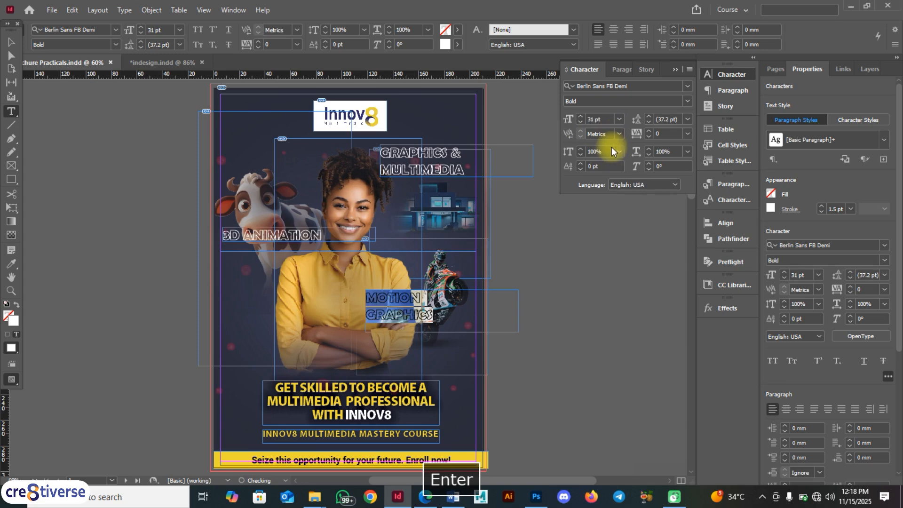
Move the GRAPHICS & MULTIMEDIA label to about X 137 mm, Y 49.8 mm and the MOTION GRAPHICS label to about Y 165.5 mm, checking the page preview
{"action": "left_click", "coordinate": [12, 41]}
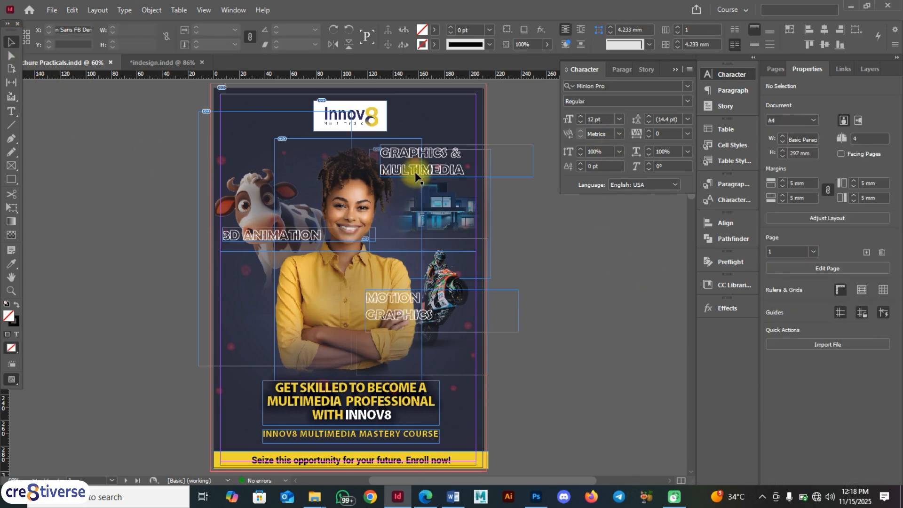
{"action": "left_click_drag", "start_coordinate": [414, 172], "coordinate": [422, 182]}
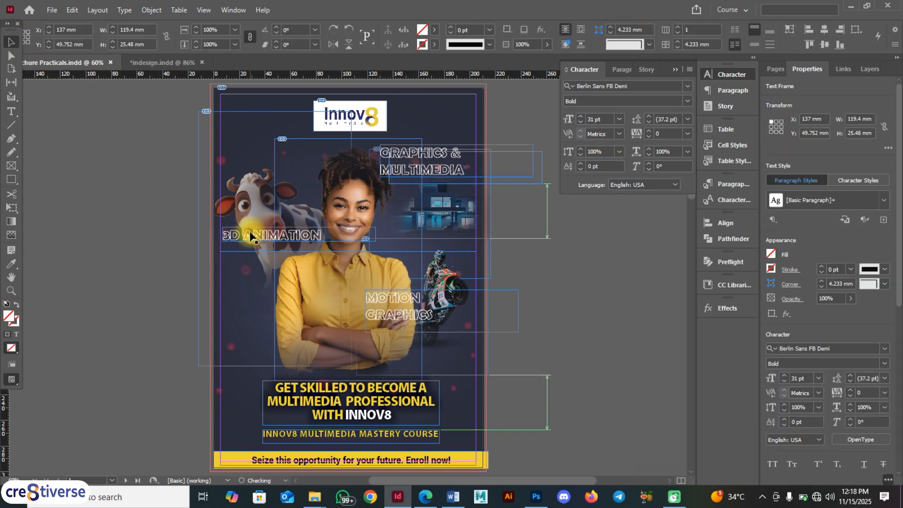
{"action": "left_click", "coordinate": [244, 233]}
{"action": "left_click_drag", "start_coordinate": [405, 315], "coordinate": [405, 323]}
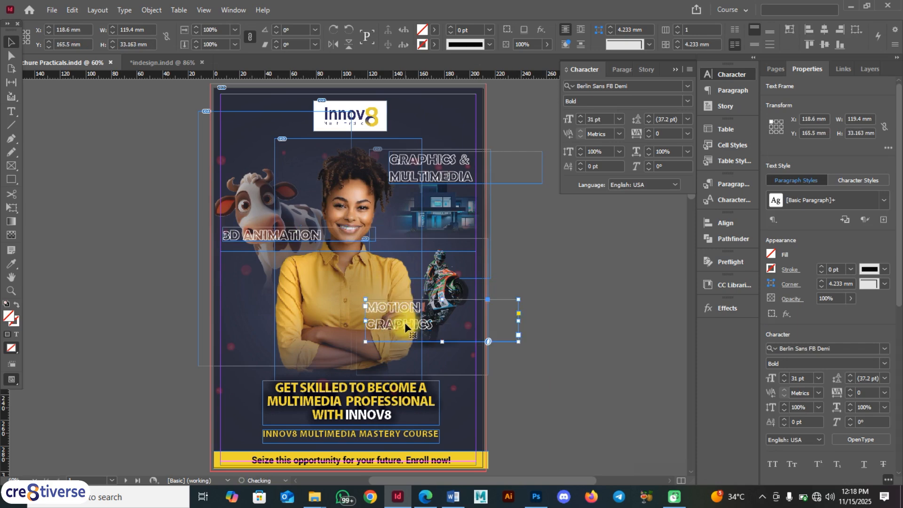
{"action": "left_click", "coordinate": [568, 262]}
{"action": "key", "text": "shift+w"}
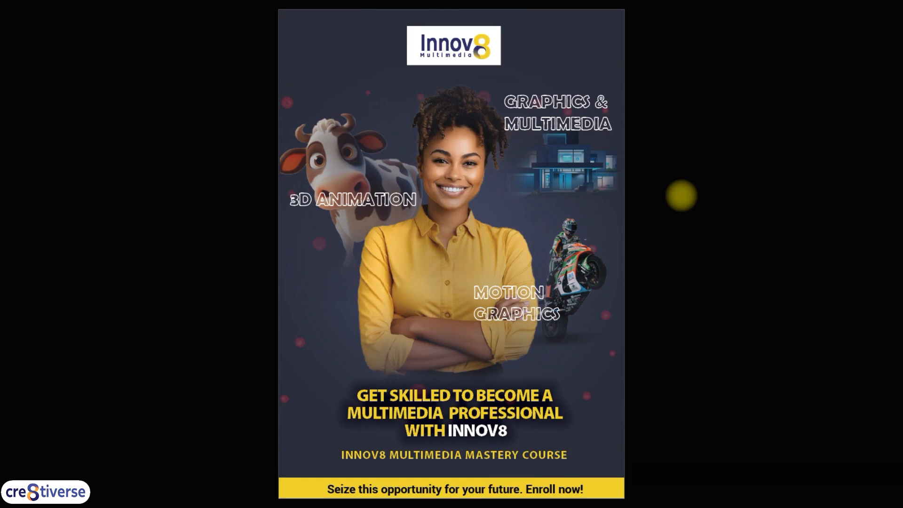
{"action": "key", "text": "shift+w"}
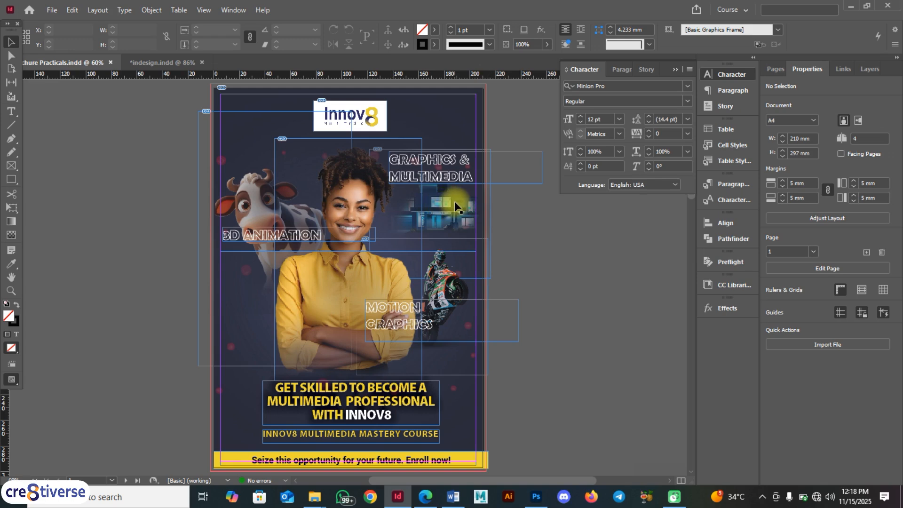
Reduce the 3D ANIMATION label's font size to 28 pt
{"action": "key", "text": "F9"}
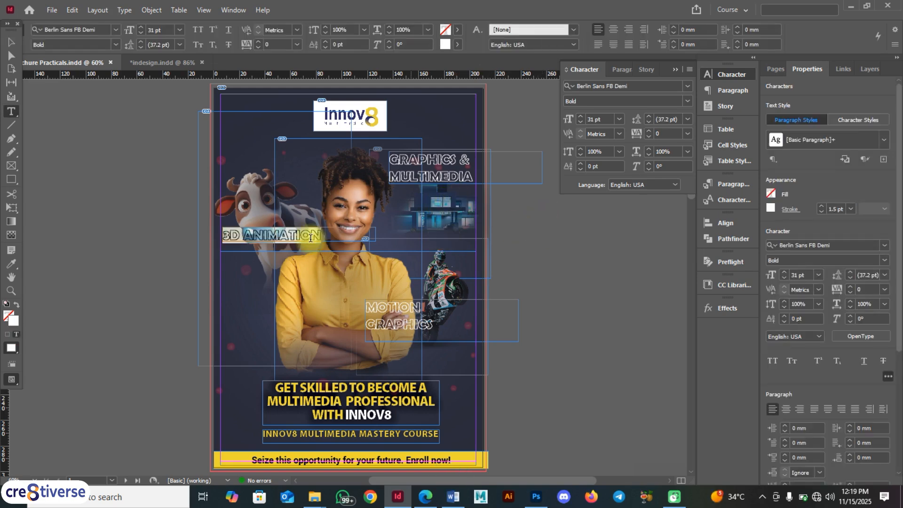
{"action": "left_click", "coordinate": [597, 119]}
{"action": "type", "text": "2"}
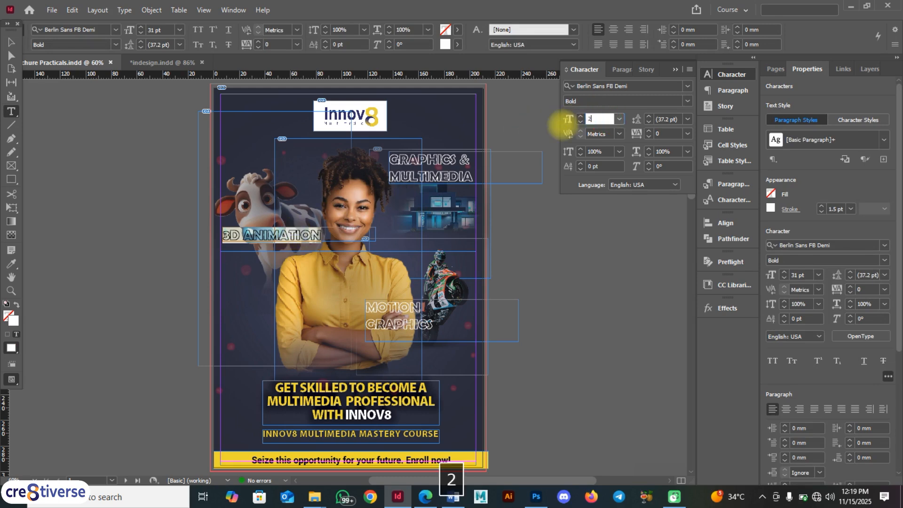
{"action": "type", "text": "8"}
{"action": "key", "text": "Return"}
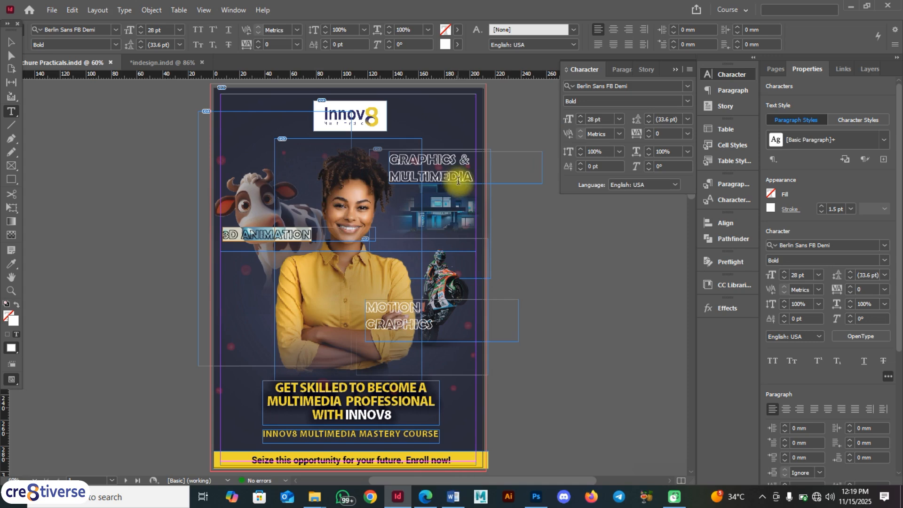
Reduce the GRAPHICS & MULTIMEDIA label's font size to 28 pt
{"action": "double_click", "coordinate": [461, 176]}
{"action": "left_click_drag", "start_coordinate": [474, 177], "coordinate": [383, 157]}
{"action": "triple_click", "coordinate": [603, 117]}
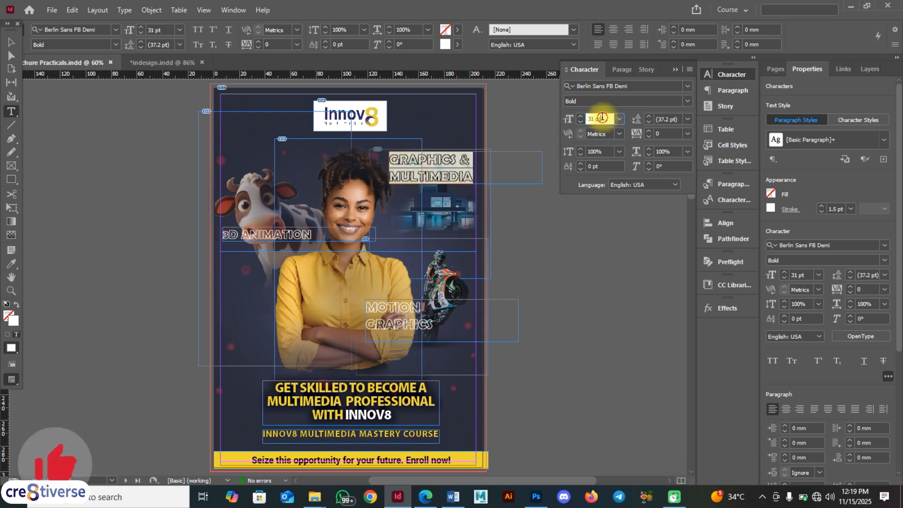
{"action": "type", "text": "28"}
{"action": "key", "text": "Return"}
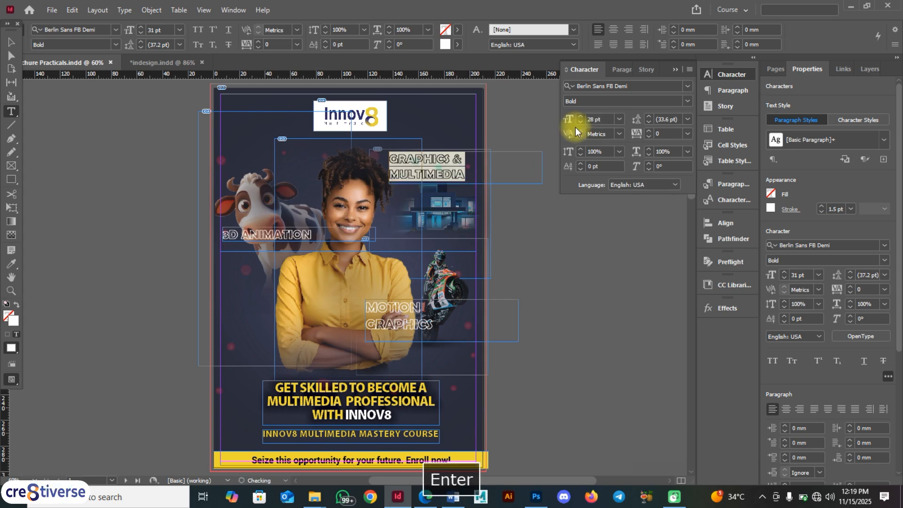
Reduce the MOTION GRAPHICS label's font size to 28 pt
{"action": "left_click", "coordinate": [400, 323]}
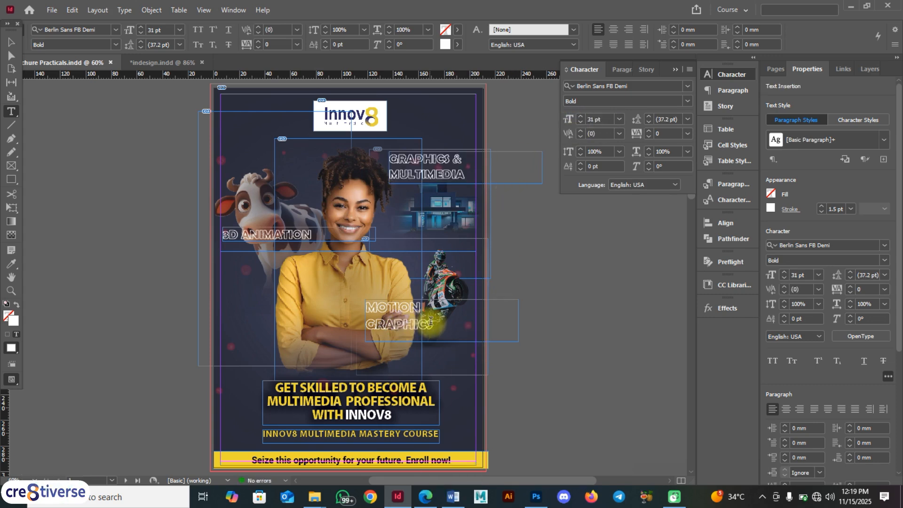
{"action": "left_click_drag", "start_coordinate": [431, 321], "coordinate": [366, 305]}
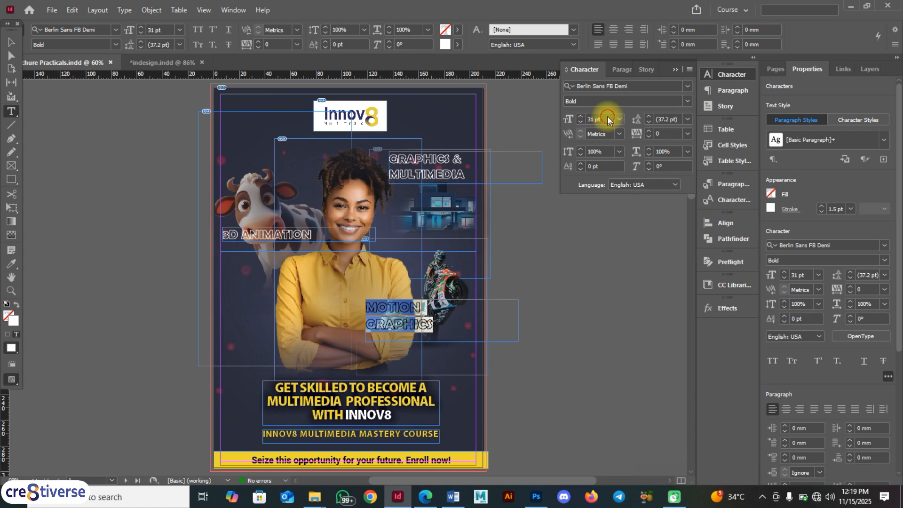
{"action": "type", "text": "2"}
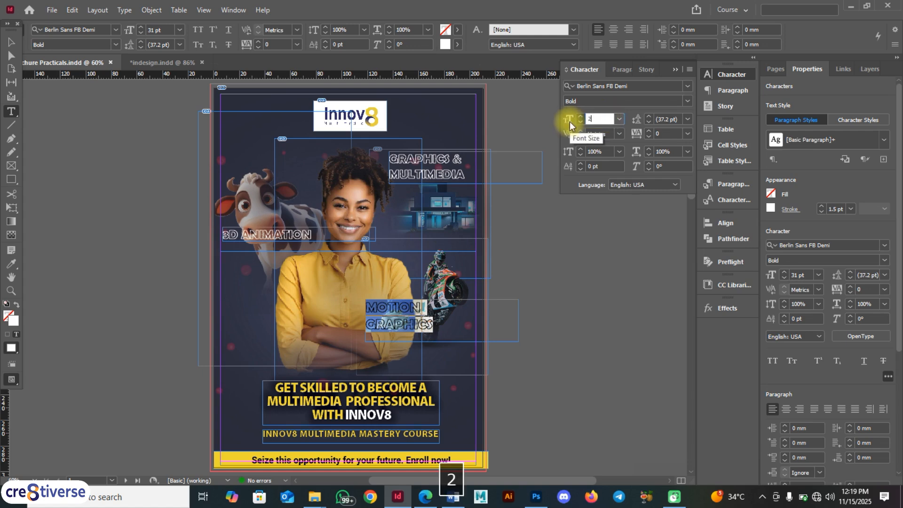
{"action": "type", "text": "8"}
{"action": "key", "text": "Return"}
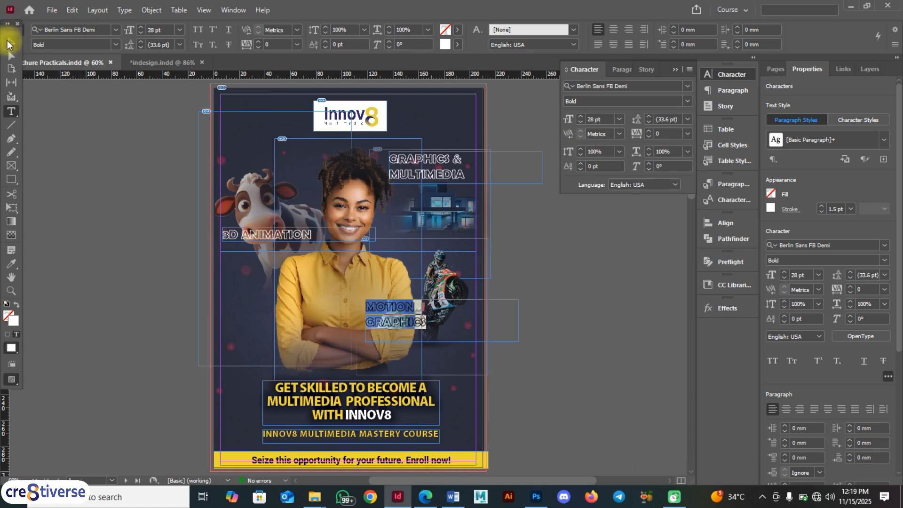
Move the GRAPHICS & MULTIMEDIA label to about X 138 mm, Y 48 mm and the building image to about X 122 mm, Y 54 mm
{"action": "left_click", "coordinate": [7, 41]}
{"action": "left_click_drag", "start_coordinate": [434, 172], "coordinate": [437, 173]}
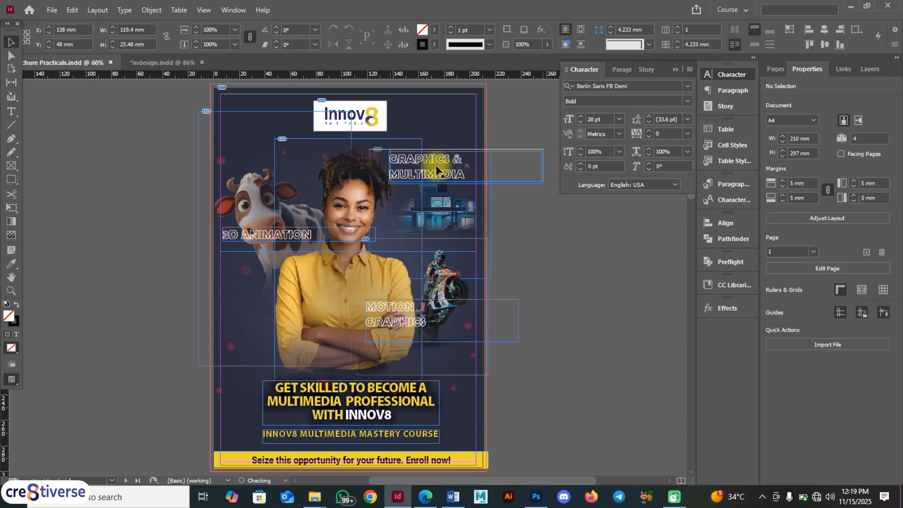
{"action": "left_click", "coordinate": [454, 221]}
{"action": "left_click_drag", "start_coordinate": [454, 216], "coordinate": [454, 224]}
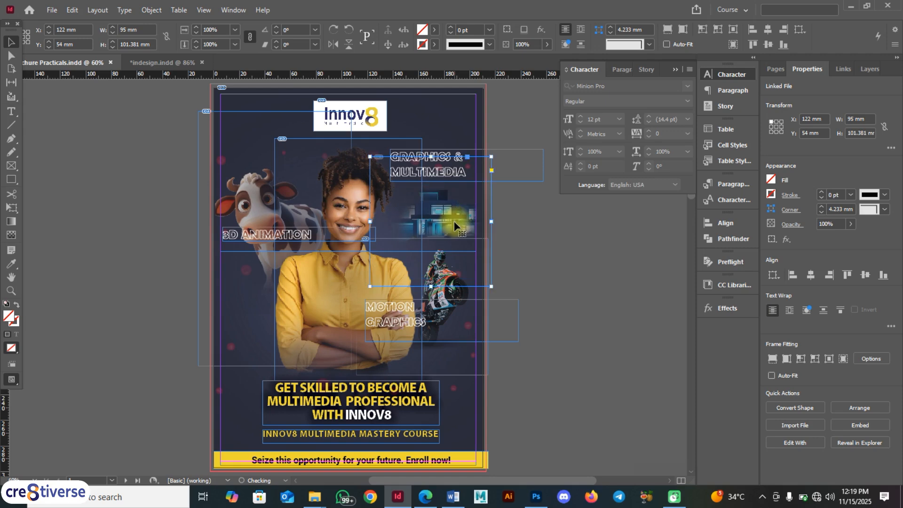
Move the MOTION GRAPHICS label to about X 130 mm, Y 188 mm and delete the empty text frame covering the motorcycle image
{"action": "left_click", "coordinate": [395, 322]}
{"action": "left_click_drag", "start_coordinate": [398, 325], "coordinate": [413, 354]}
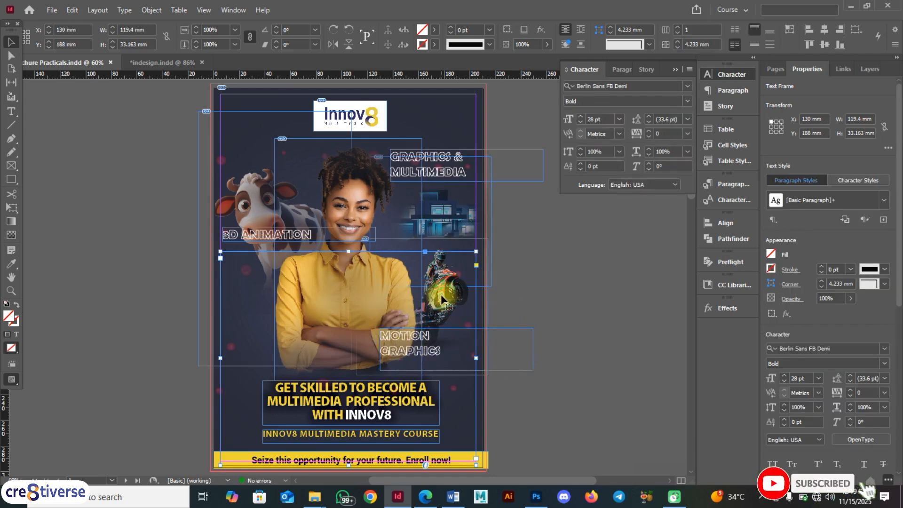
{"action": "left_click", "coordinate": [514, 281]}
{"action": "left_click", "coordinate": [464, 296]}
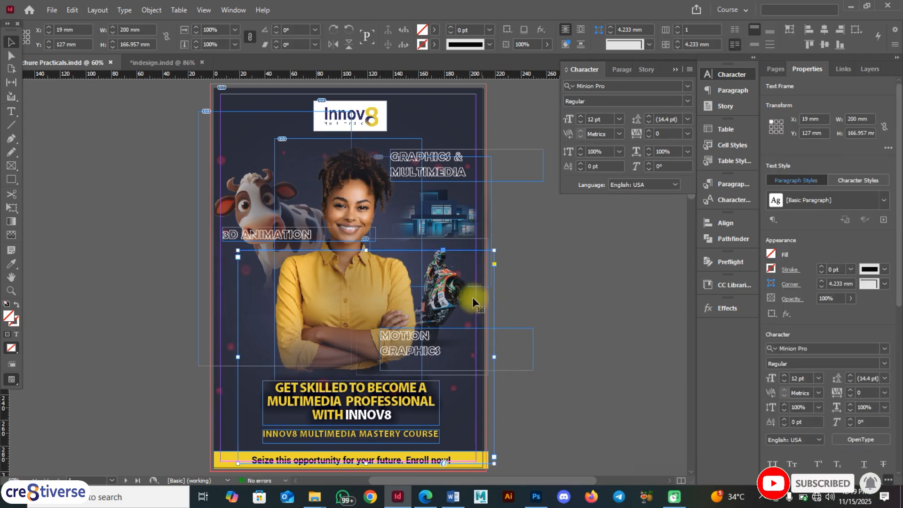
{"action": "left_click_drag", "start_coordinate": [482, 294], "coordinate": [546, 300]}
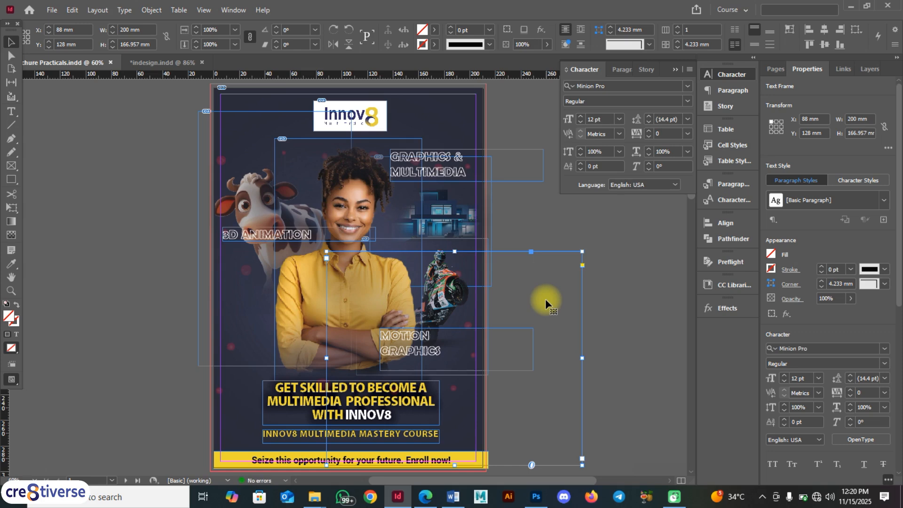
{"action": "key", "text": "BackSpace"}
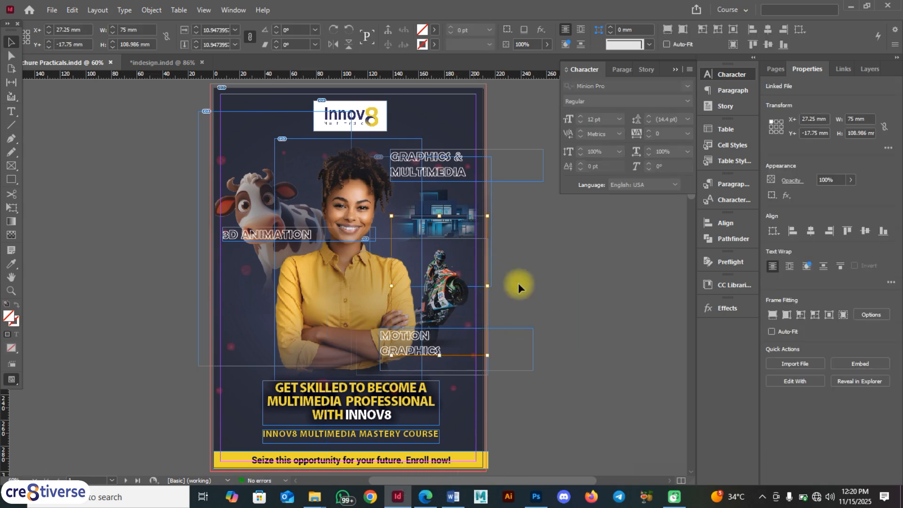
Scale the motorcycle image down slightly inside its frame and shift it a little to the right
{"action": "left_click", "coordinate": [444, 301]}
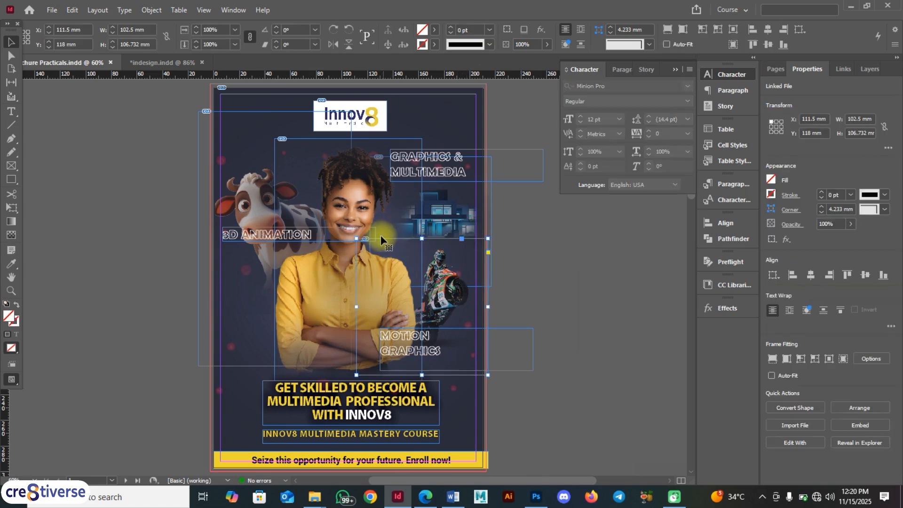
{"action": "double_click", "coordinate": [458, 294]}
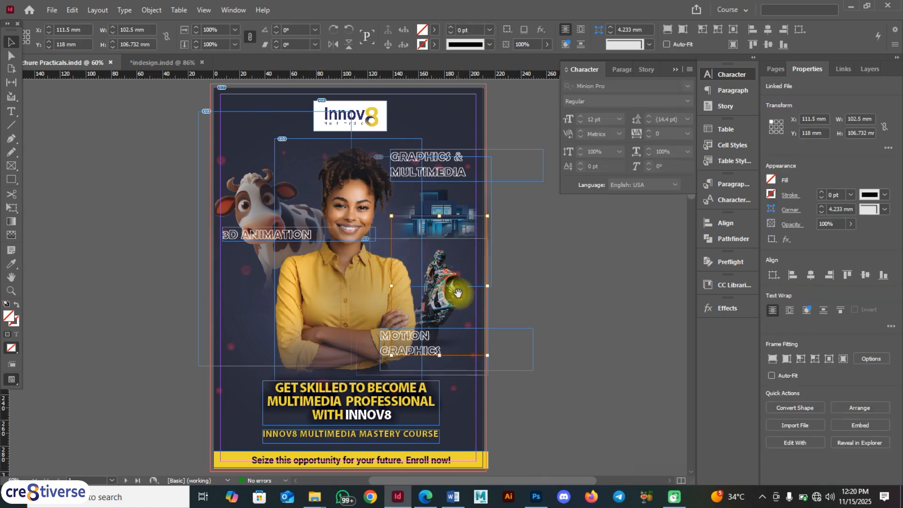
{"action": "left_click_drag", "start_coordinate": [489, 215], "coordinate": [473, 237]}
{"action": "left_click_drag", "start_coordinate": [445, 292], "coordinate": [449, 293]}
Nudge the MOTION GRAPHICS label slightly right and down beneath the motorcycle, leaving nothing selected
{"action": "left_click", "coordinate": [415, 350]}
{"action": "left_click_drag", "start_coordinate": [416, 348], "coordinate": [422, 351]}
{"action": "left_click", "coordinate": [563, 263]}
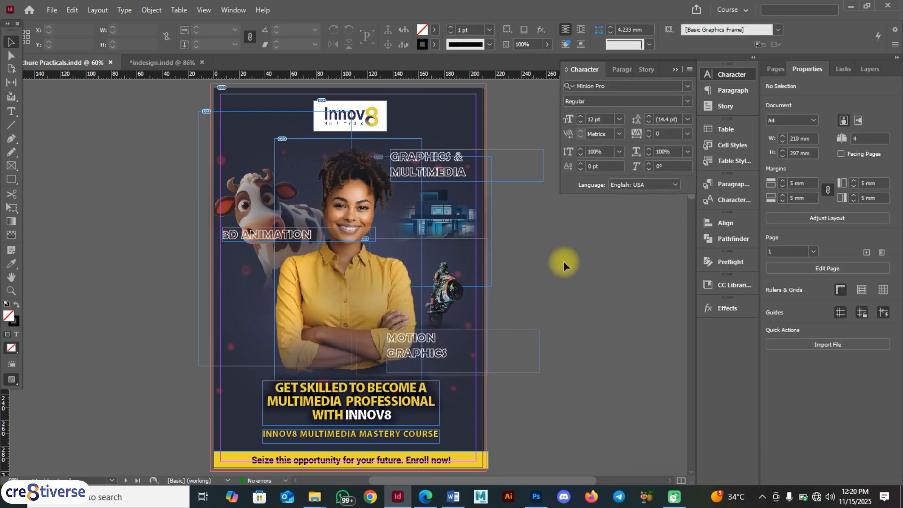